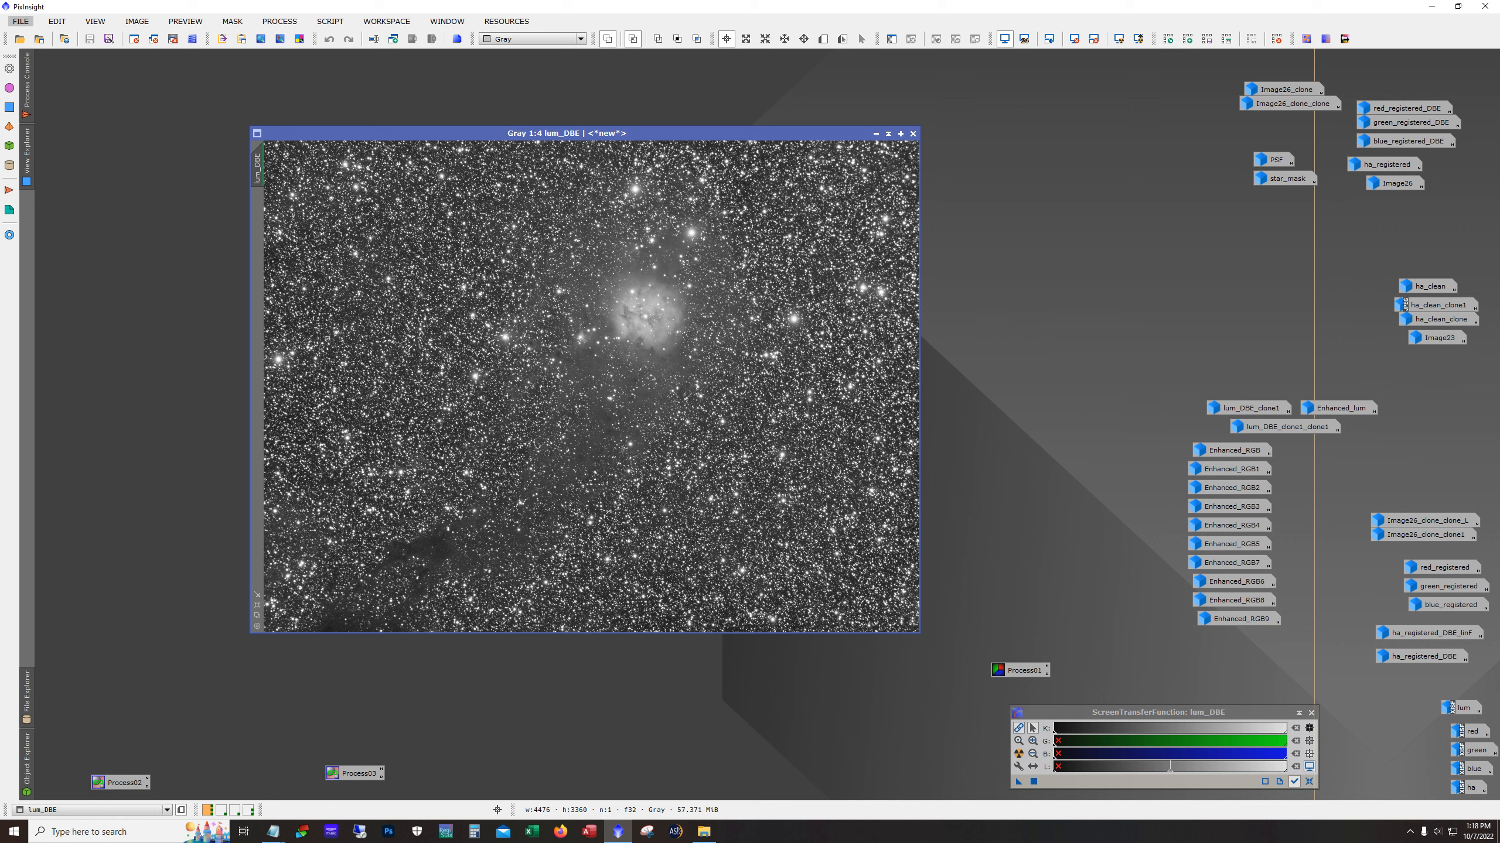
Step: Switch to the Notepad notes, enlarge the window and review the exposures and hours for lum, red, green, blue and ha
{"action": "key", "text": "alt+Tab"}
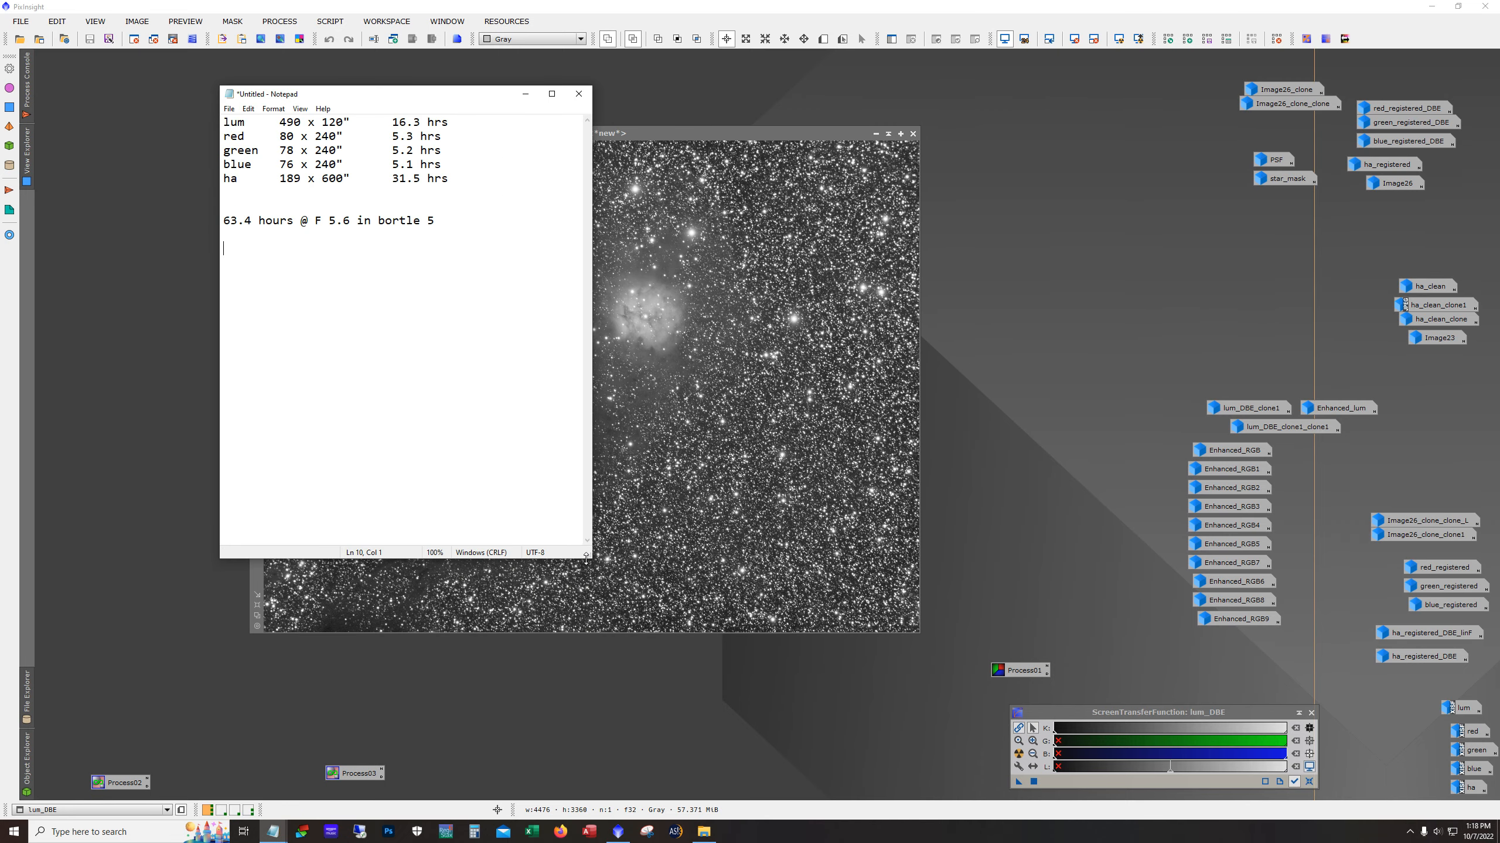
{"action": "left_click_drag", "start_coordinate": [590, 558], "coordinate": [779, 694]}
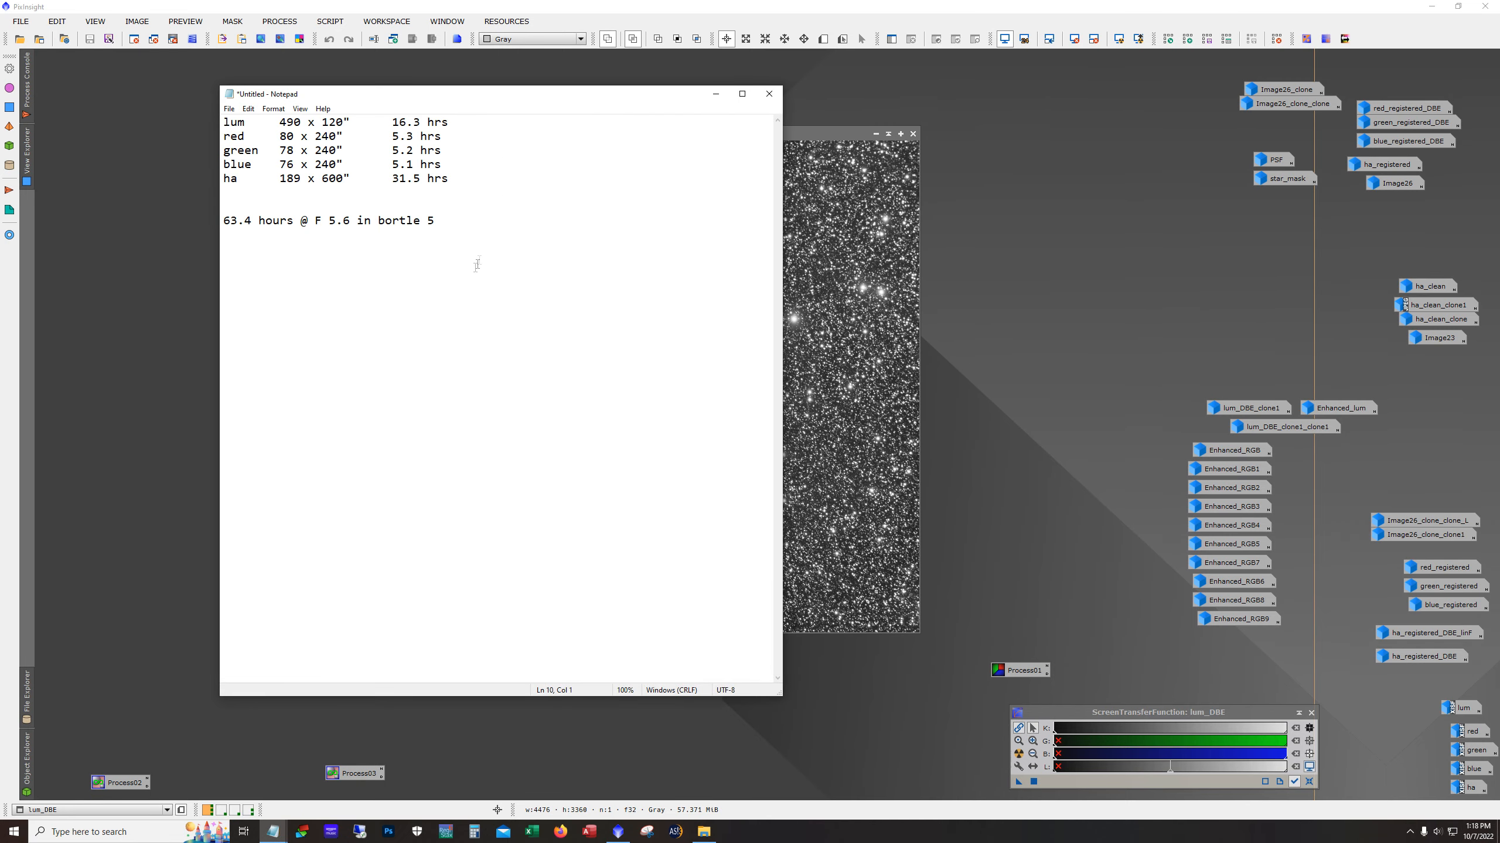
{"action": "left_click_drag", "start_coordinate": [226, 221], "coordinate": [293, 221]}
{"action": "left_click_drag", "start_coordinate": [448, 180], "coordinate": [225, 181]}
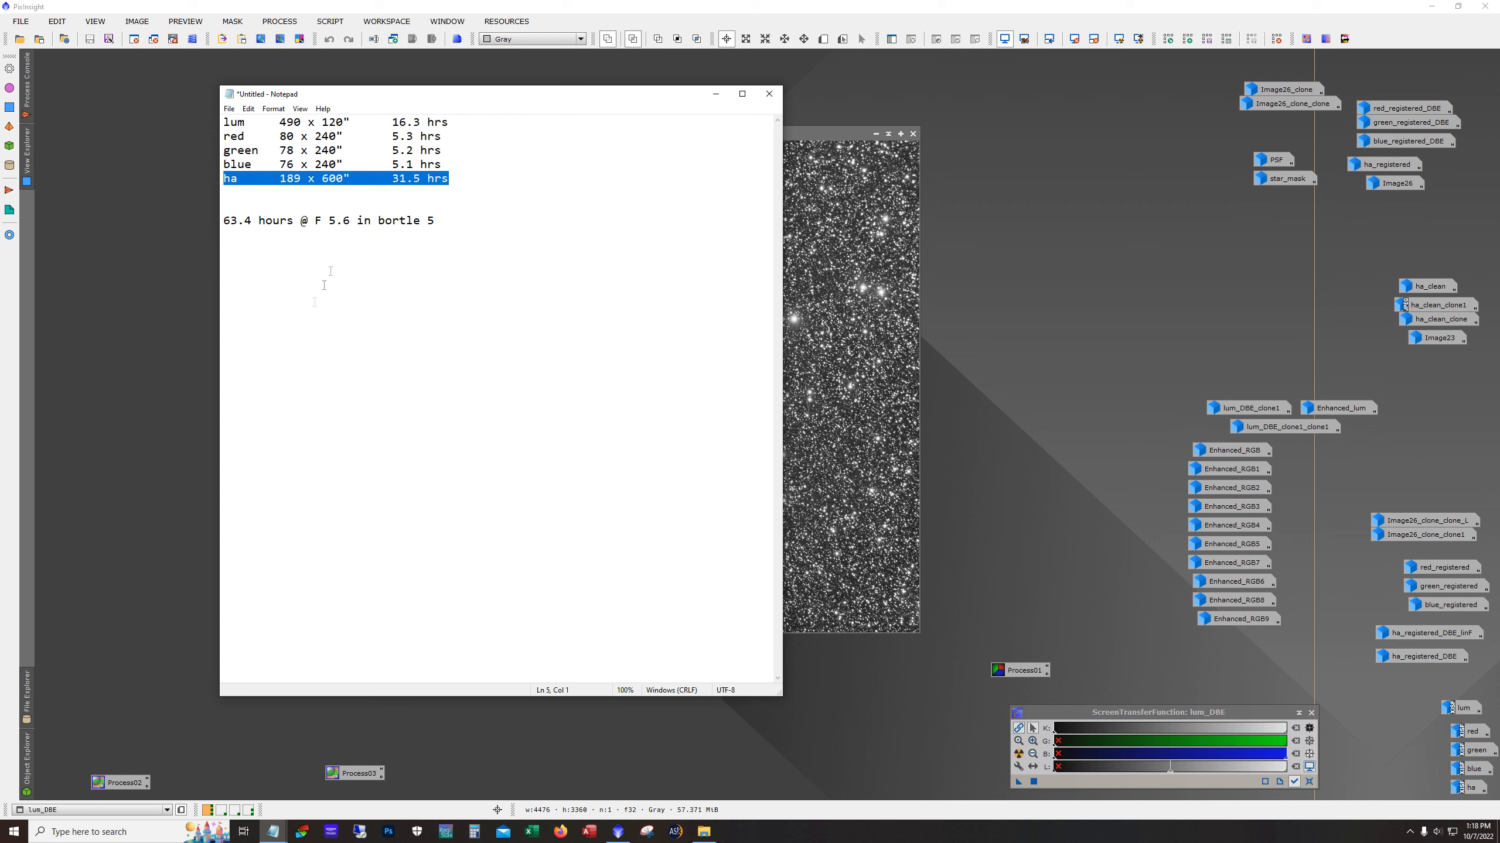
{"action": "left_click_drag", "start_coordinate": [448, 179], "coordinate": [224, 180]}
{"action": "left_click_drag", "start_coordinate": [442, 164], "coordinate": [224, 123]}
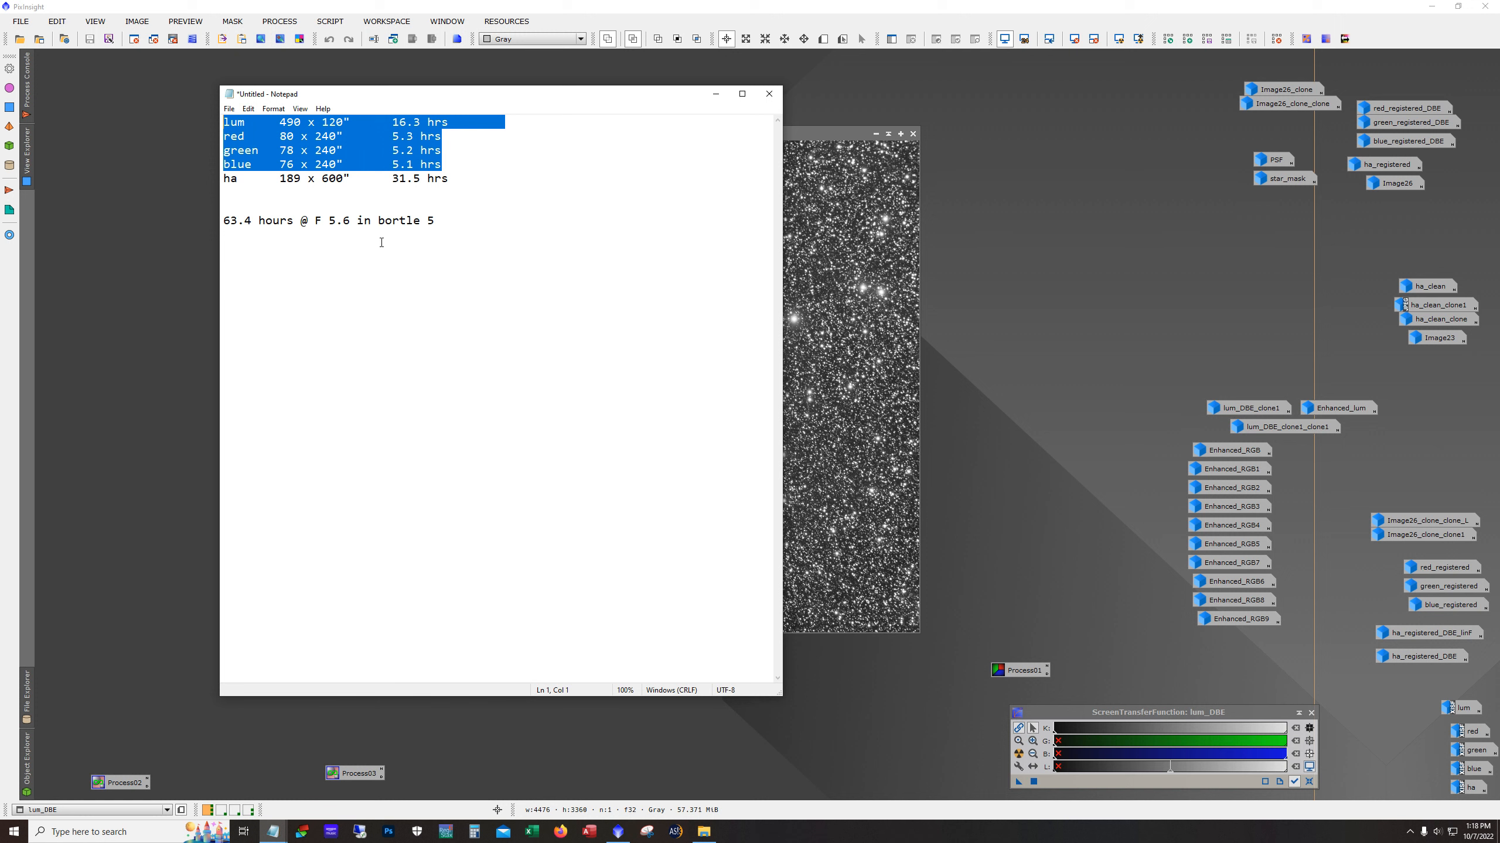
{"action": "left_click", "coordinate": [389, 223]}
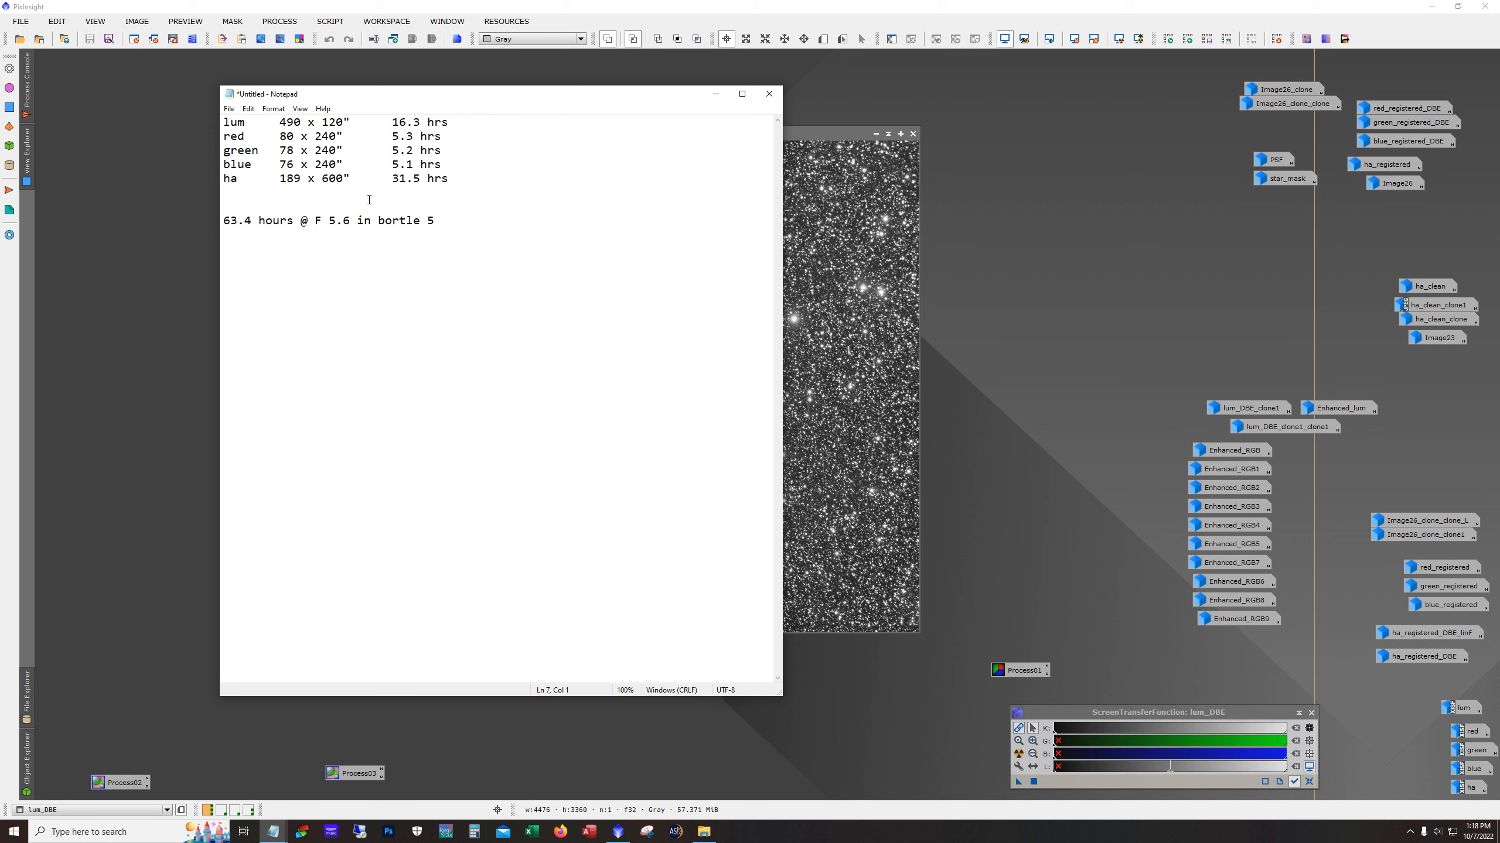
{"action": "left_click", "coordinate": [449, 188]}
{"action": "left_click_drag", "start_coordinate": [452, 183], "coordinate": [224, 179]}
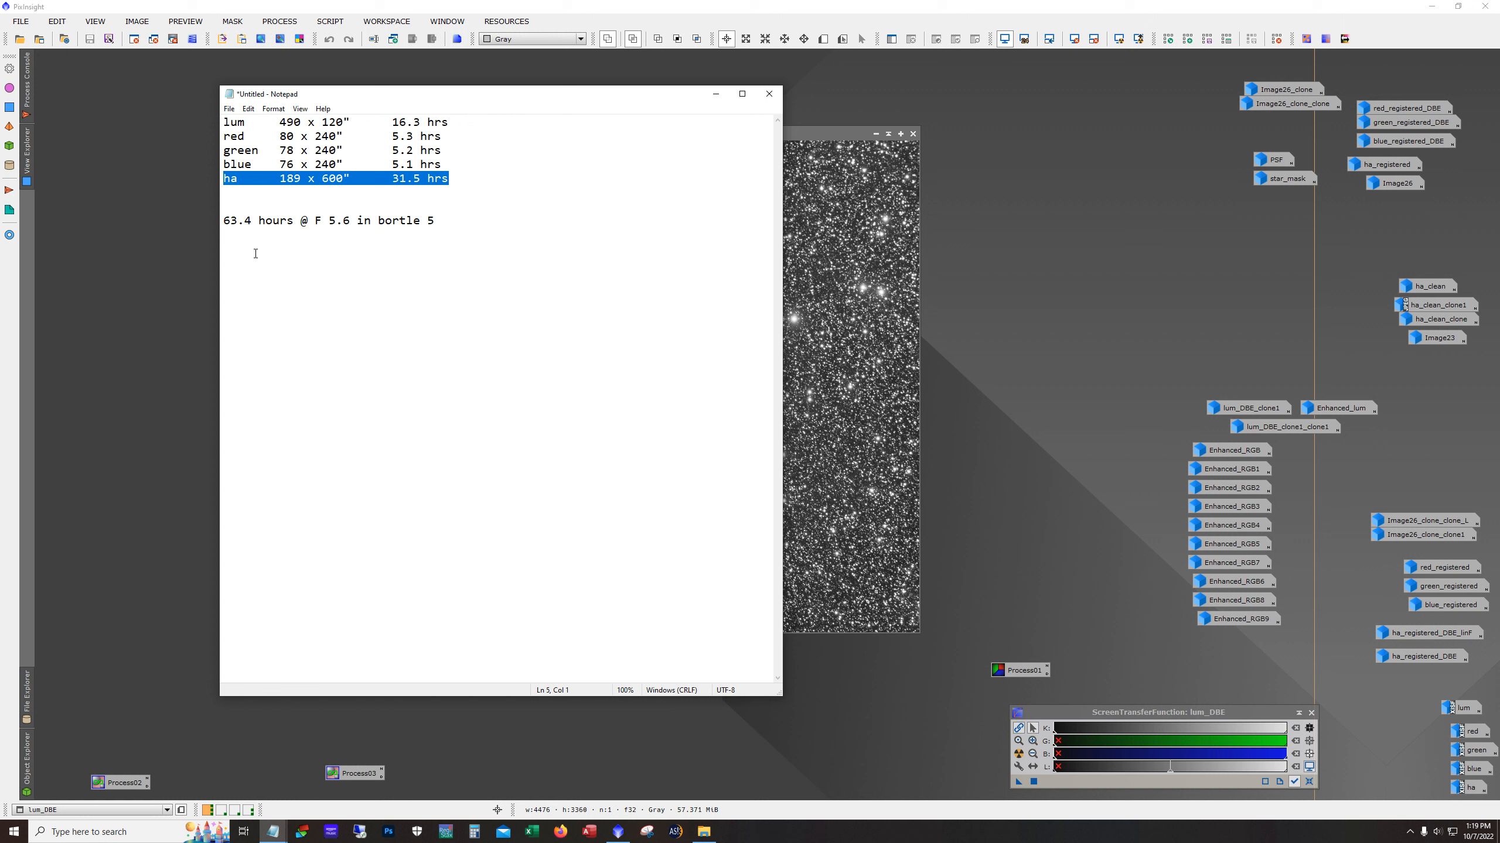
{"action": "left_click_drag", "start_coordinate": [449, 179], "coordinate": [224, 180]}
{"action": "left_click", "coordinate": [227, 193]}
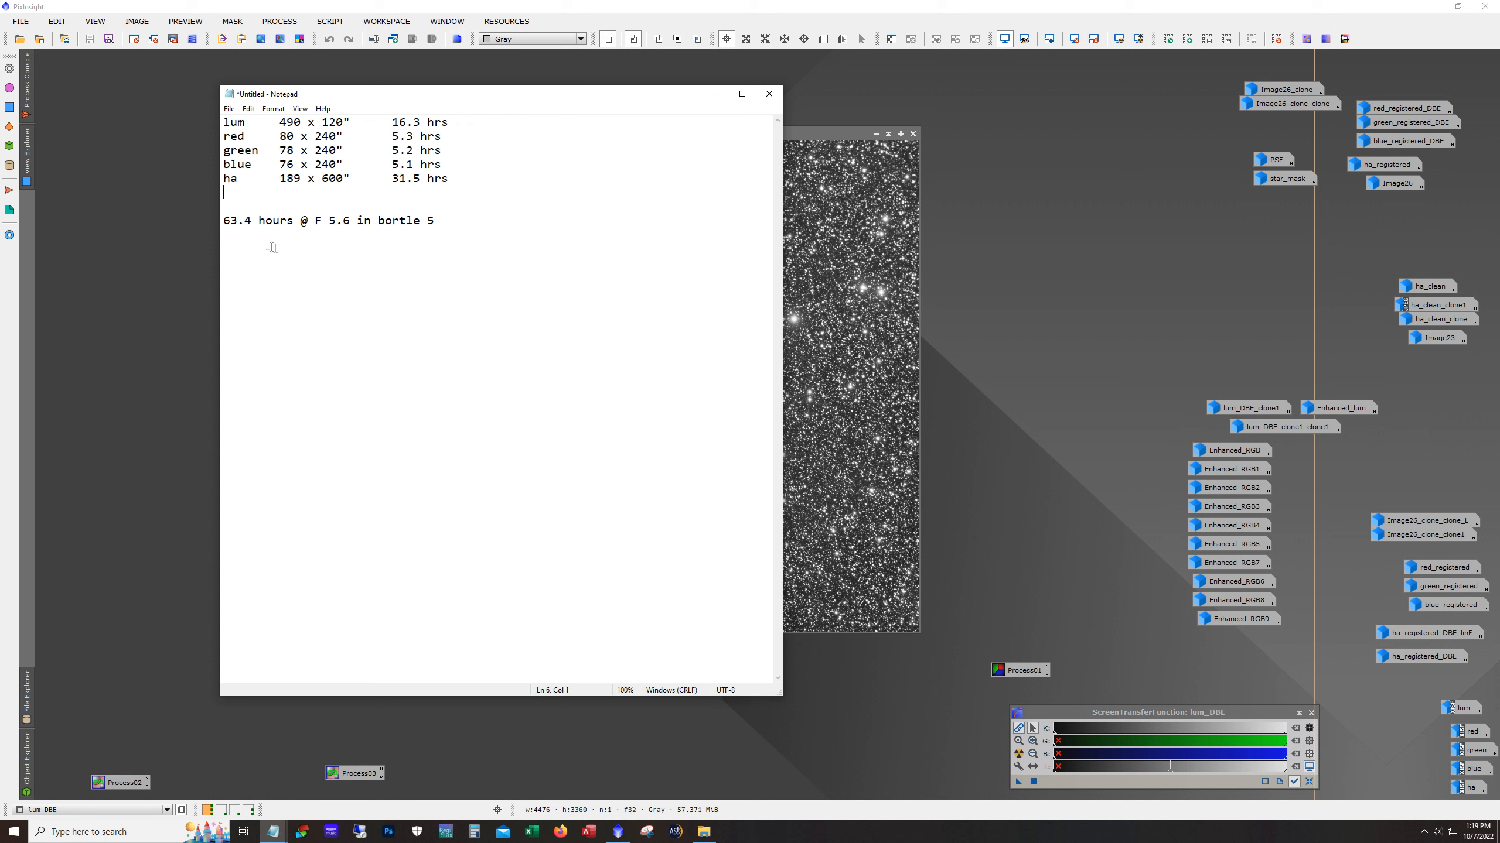
Step: Highlight the focal ratio and Bortle class in the total integration line of the notes, and minimize the Notepad window
{"action": "left_click_drag", "start_coordinate": [315, 221], "coordinate": [352, 220]}
{"action": "left_click", "coordinate": [361, 230]}
{"action": "left_click_drag", "start_coordinate": [437, 221], "coordinate": [305, 224]}
{"action": "left_click", "coordinate": [312, 233]}
{"action": "left_click_drag", "start_coordinate": [436, 221], "coordinate": [317, 226]}
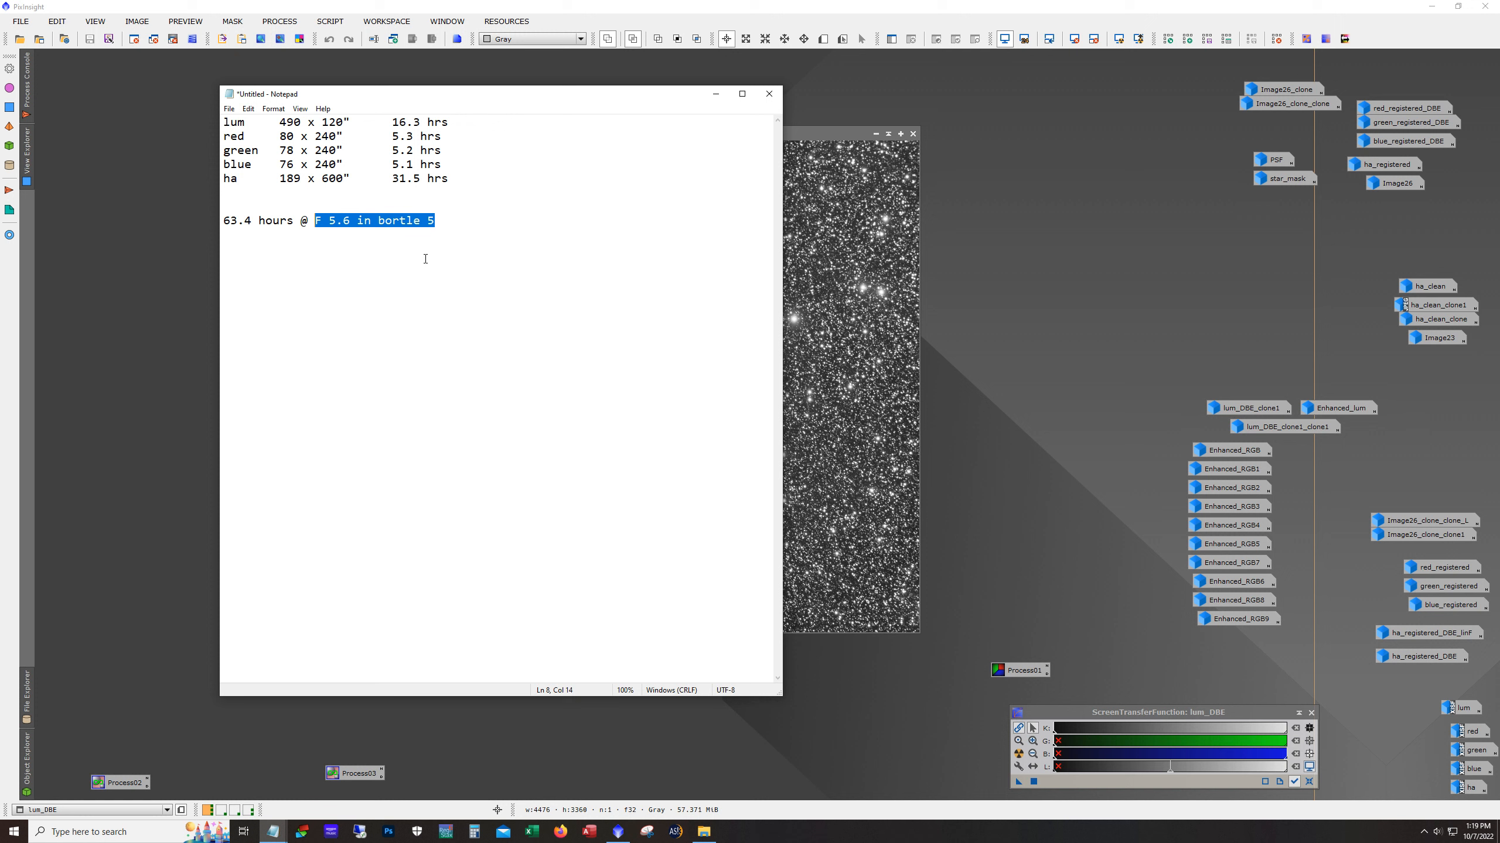
{"action": "left_click_drag", "start_coordinate": [437, 220], "coordinate": [351, 223]}
{"action": "left_click", "coordinate": [343, 218]}
{"action": "left_click", "coordinate": [370, 319]}
{"action": "left_click", "coordinate": [396, 248]}
{"action": "left_click_drag", "start_coordinate": [443, 220], "coordinate": [316, 225]}
{"action": "left_click", "coordinate": [427, 235]}
{"action": "left_click_drag", "start_coordinate": [437, 221], "coordinate": [319, 224]}
{"action": "left_click", "coordinate": [320, 301]}
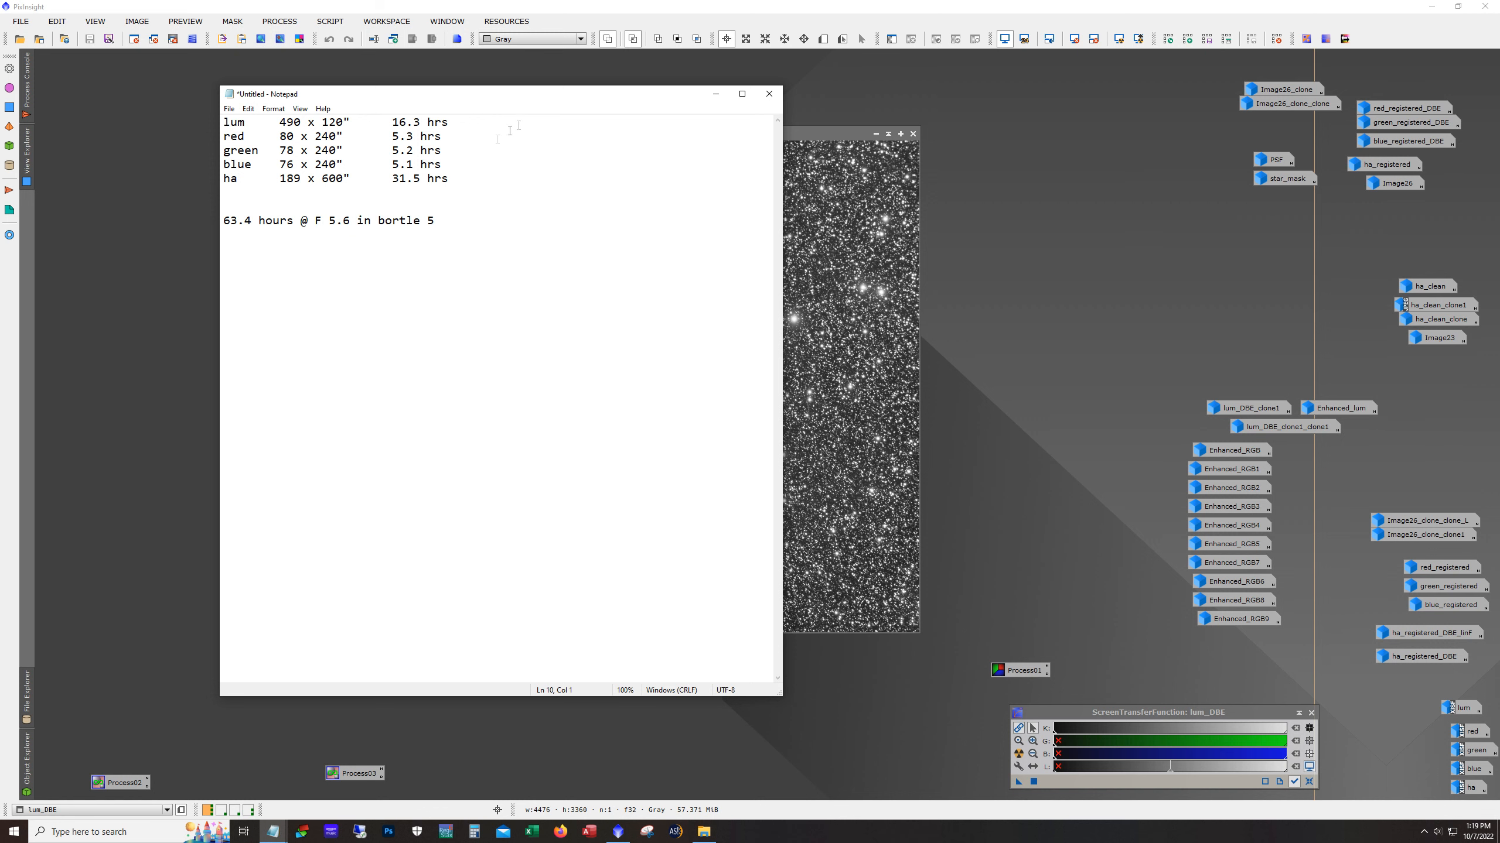
{"action": "left_click", "coordinate": [705, 97]}
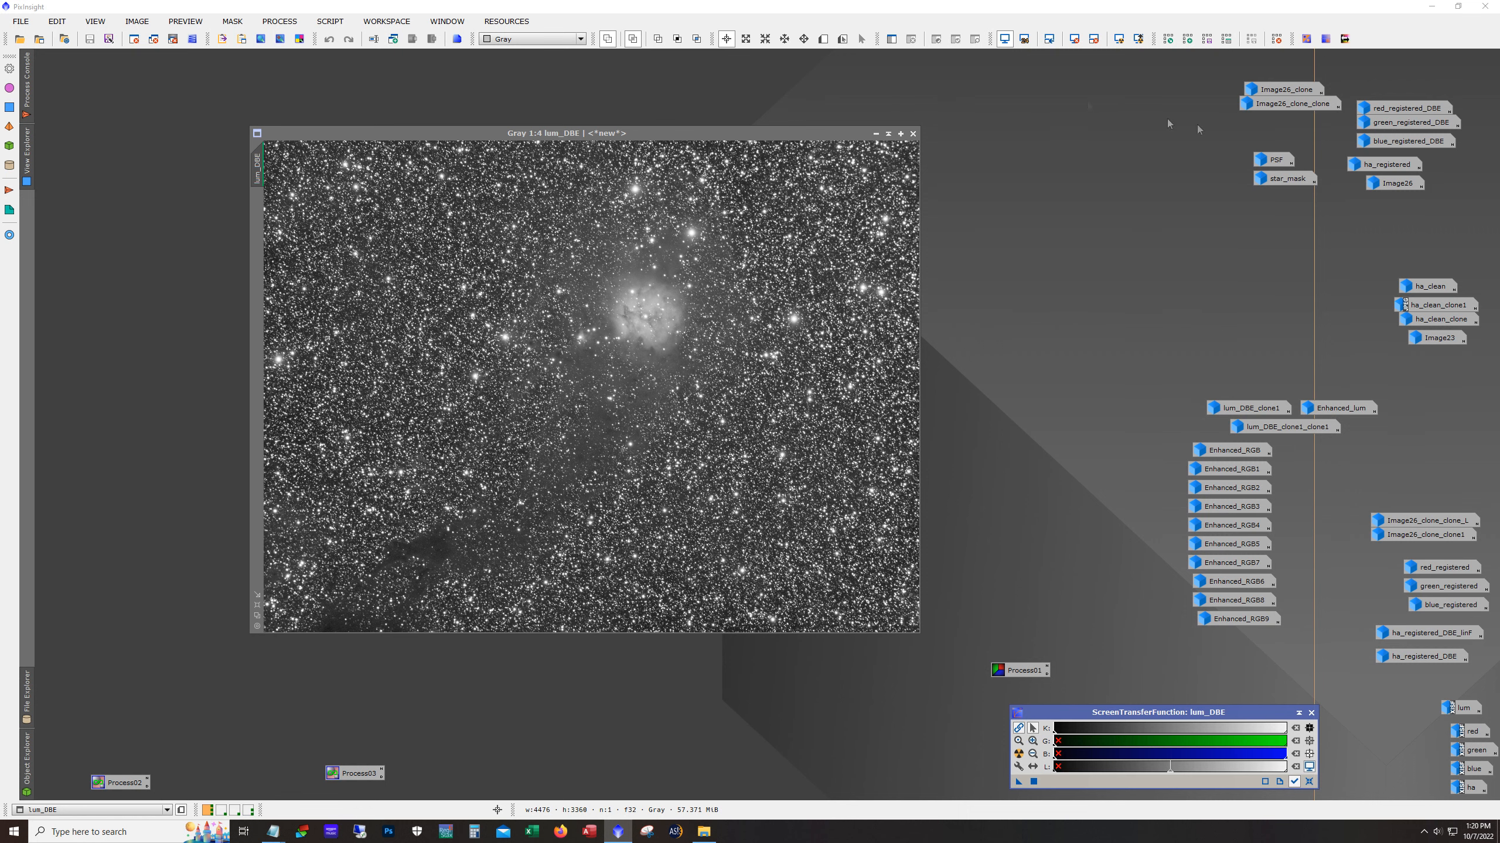
Step: Open the red_registered_DBE, green_registered_DBE and blue_registered_DBE images, and move the blue image over the others
{"action": "double_click", "coordinate": [1376, 108]}
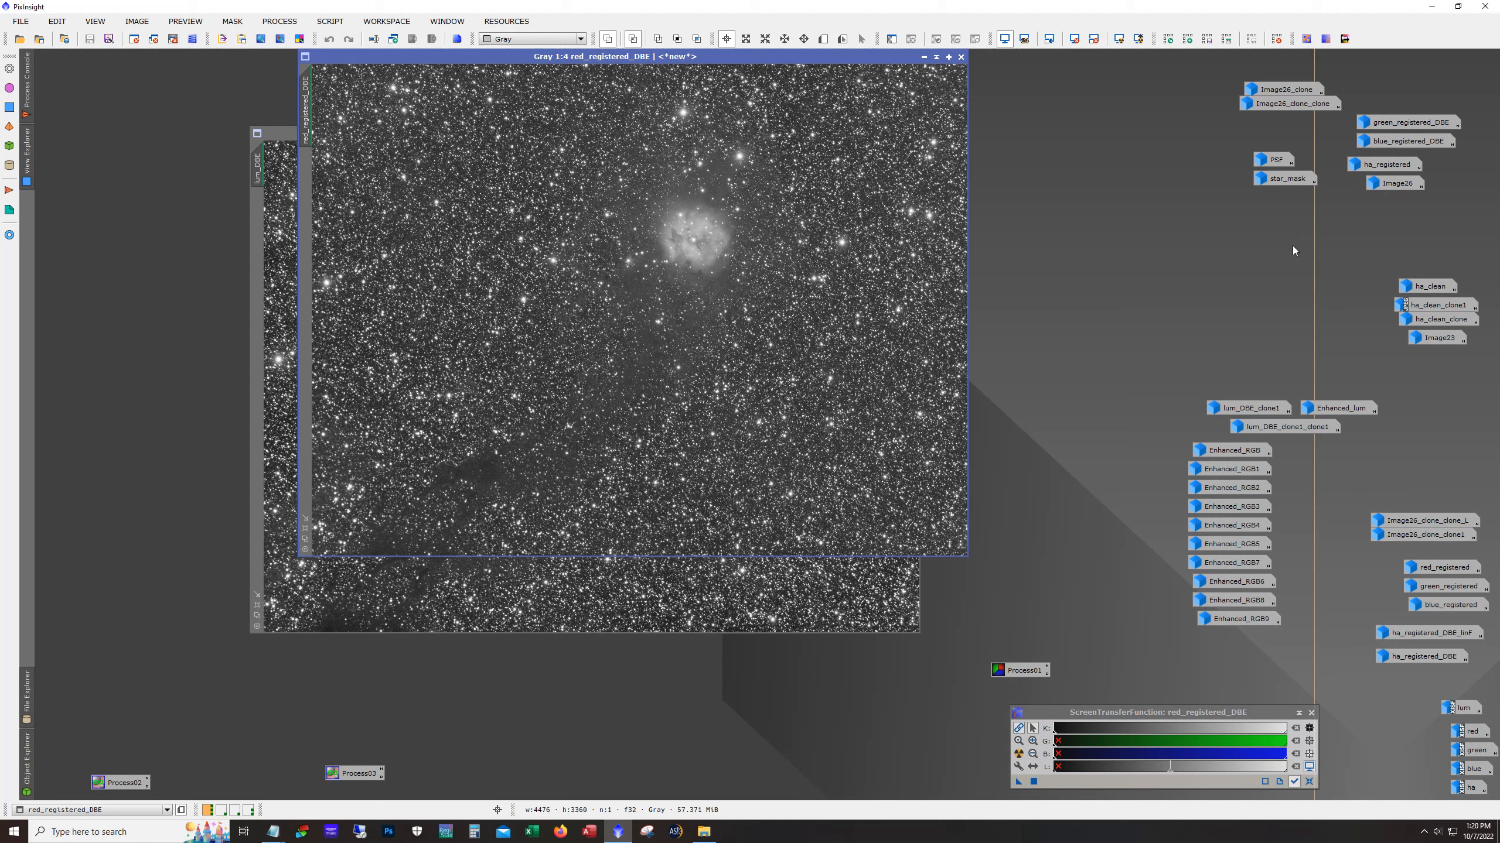
{"action": "double_click", "coordinate": [1386, 124]}
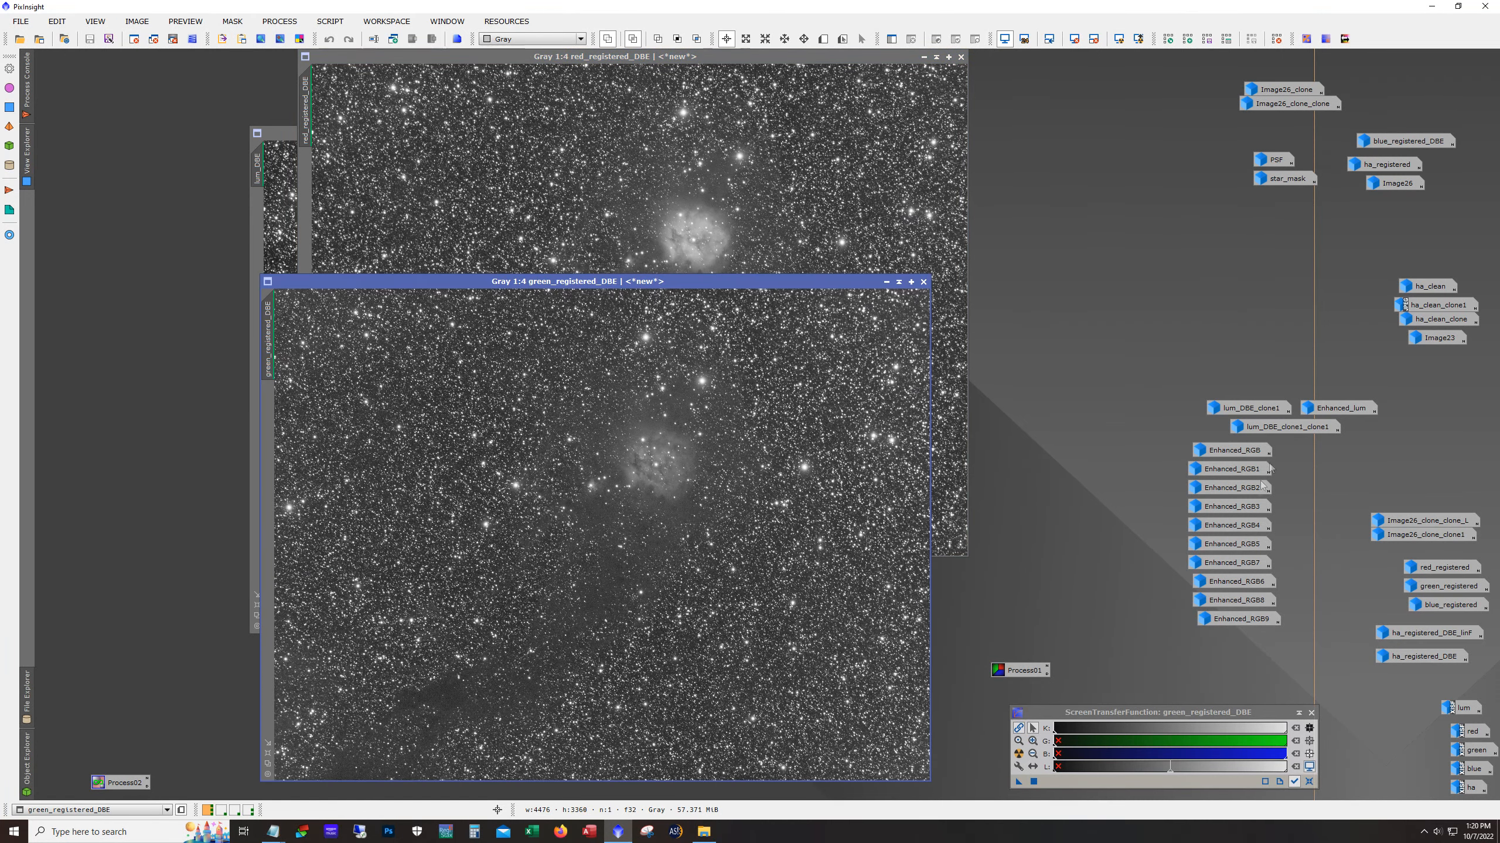
{"action": "double_click", "coordinate": [1384, 142]}
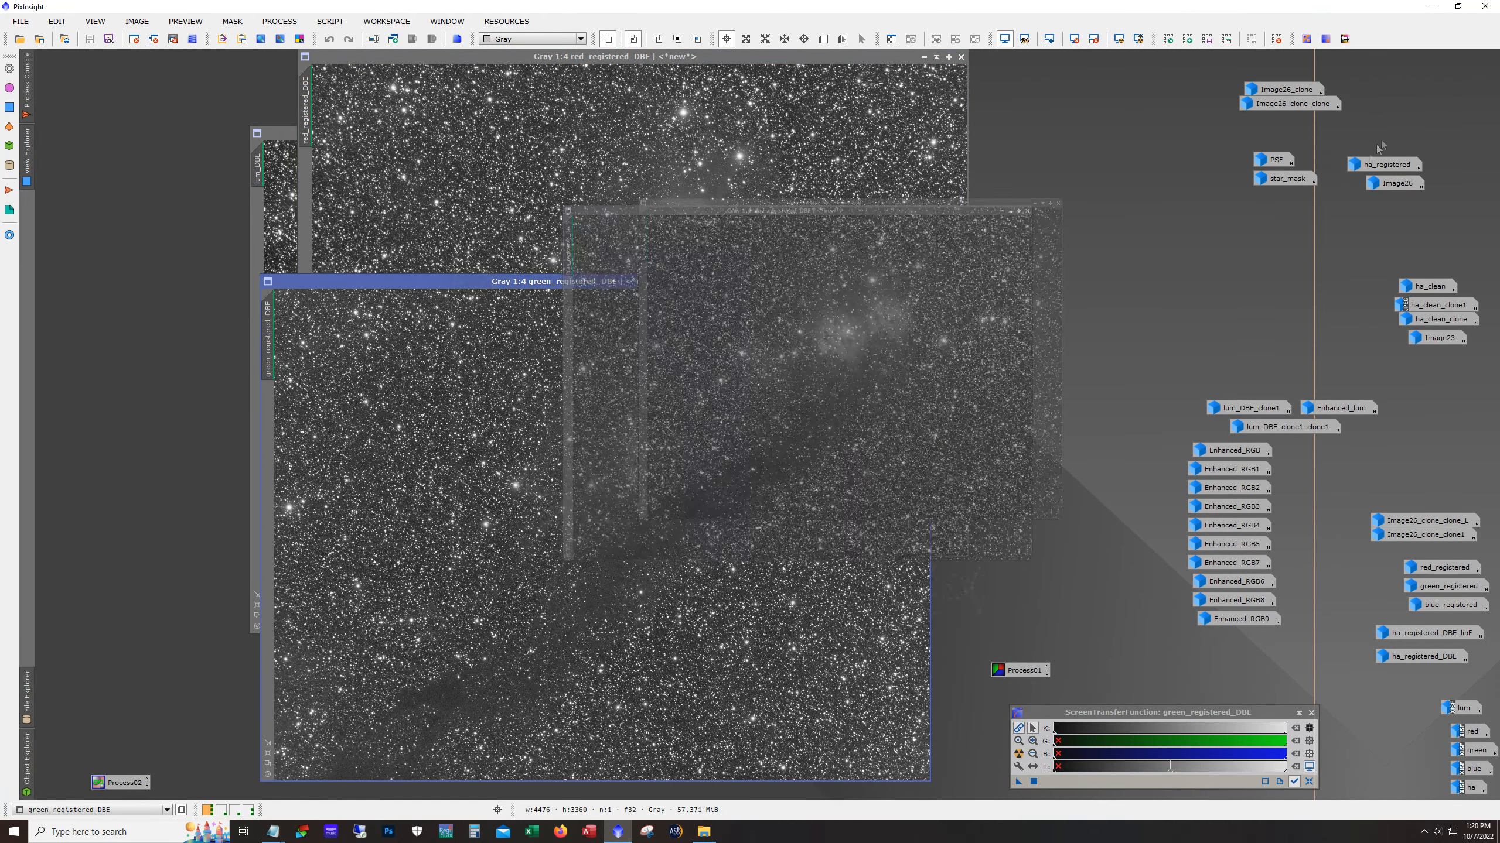
{"action": "left_click_drag", "start_coordinate": [642, 247], "coordinate": [531, 174]}
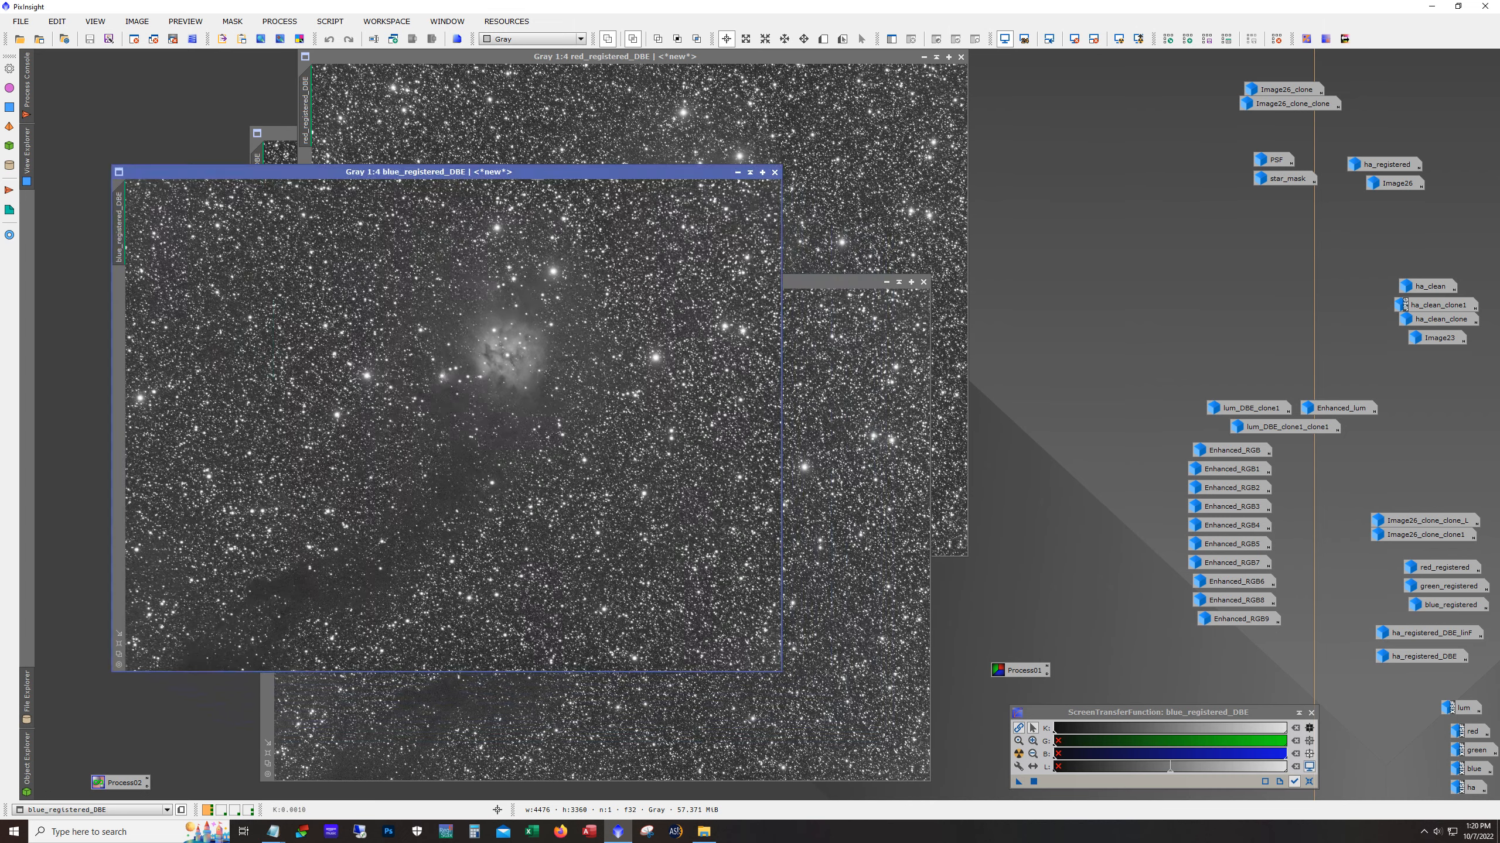
Step: Examine the nebula in blue_registered_DBE at 1:1 zoom
{"action": "key", "text": "ctrl+1"}
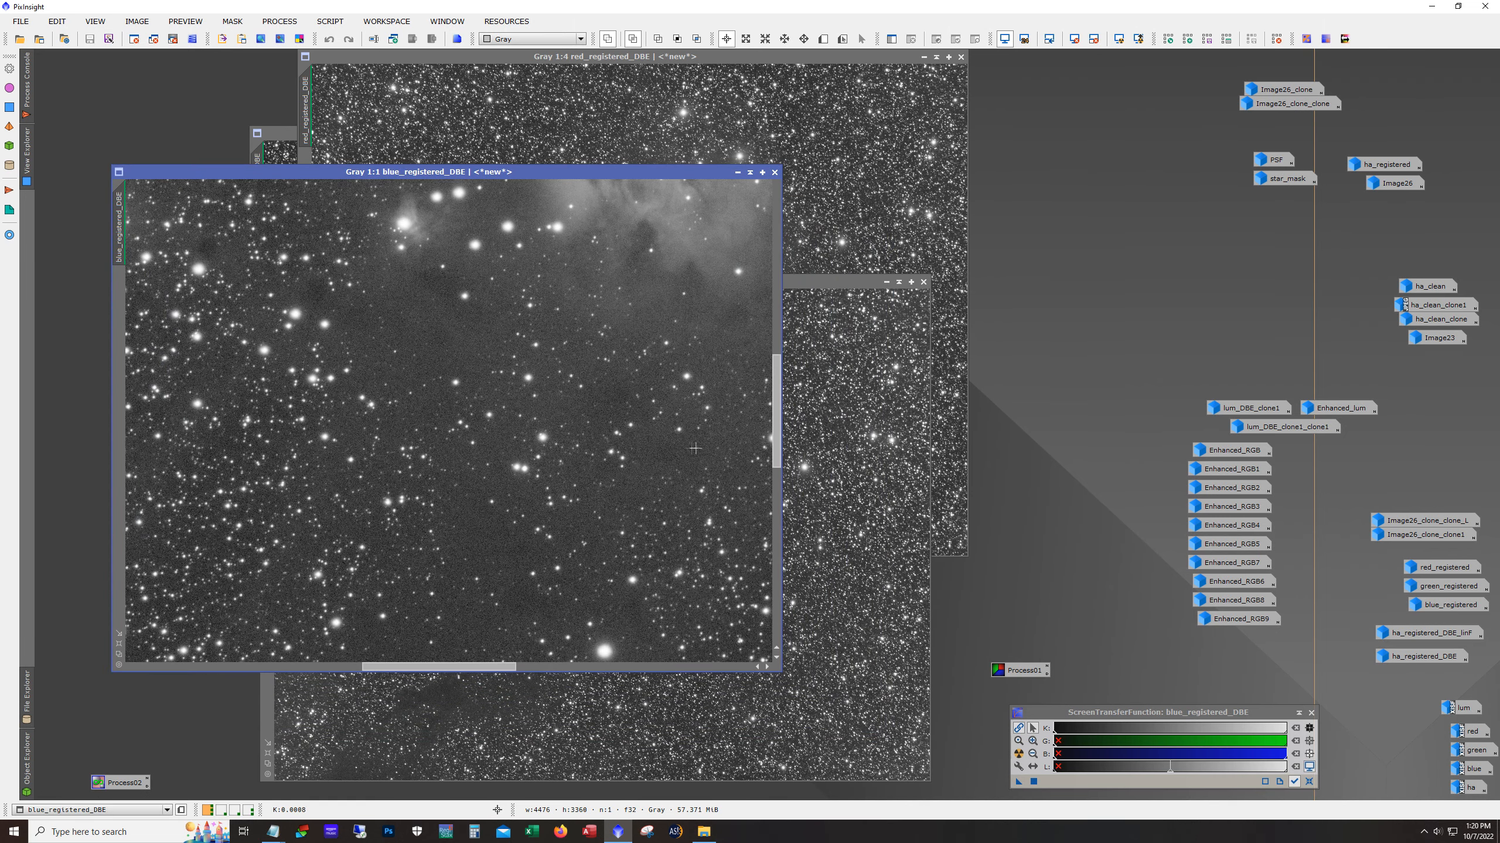
{"action": "left_click_drag", "start_coordinate": [775, 455], "coordinate": [766, 393]}
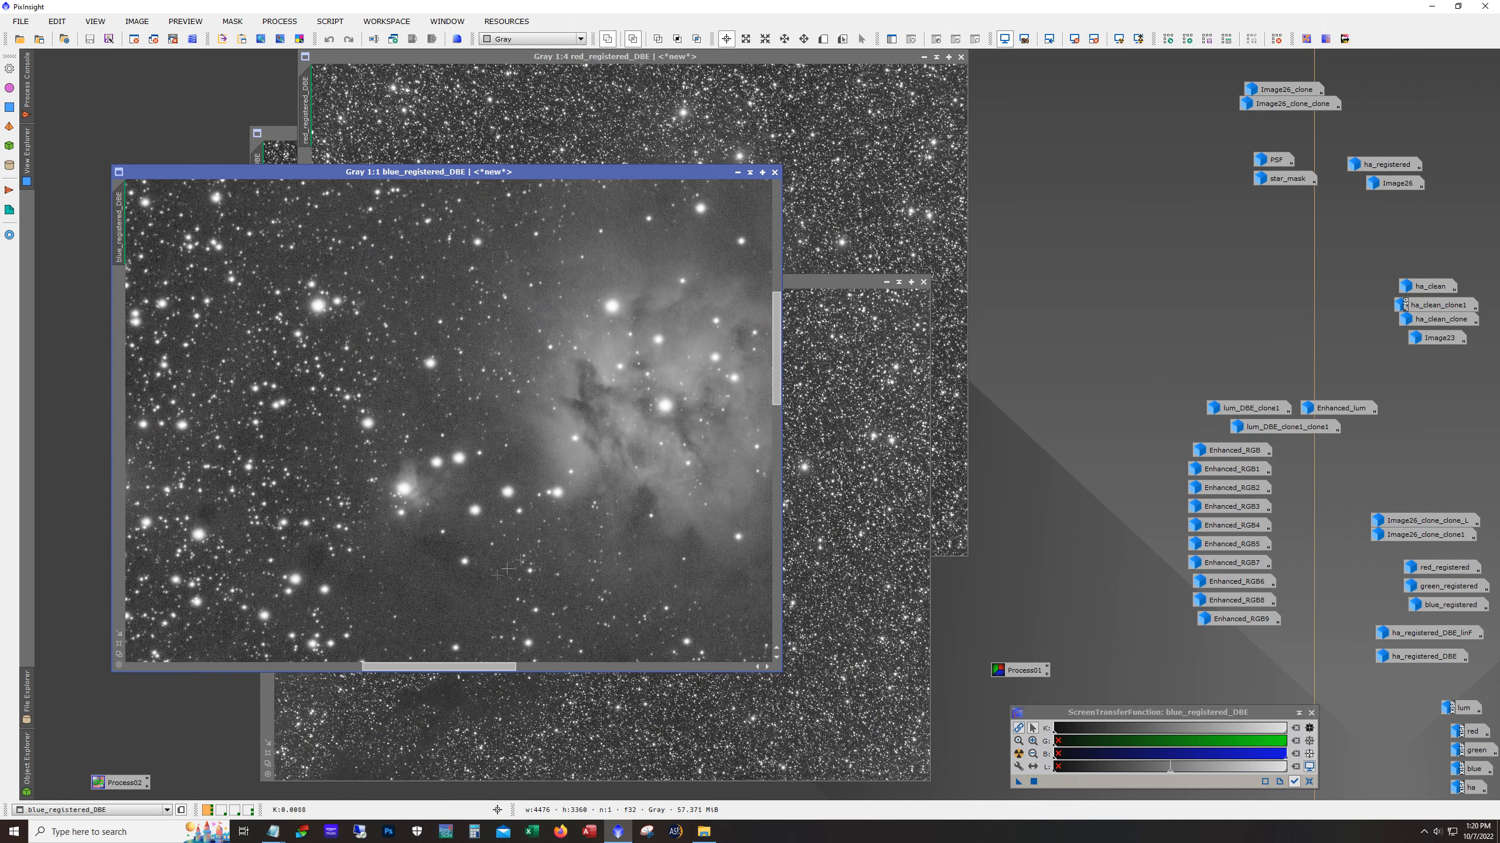
{"action": "left_click_drag", "start_coordinate": [429, 668], "coordinate": [484, 671]}
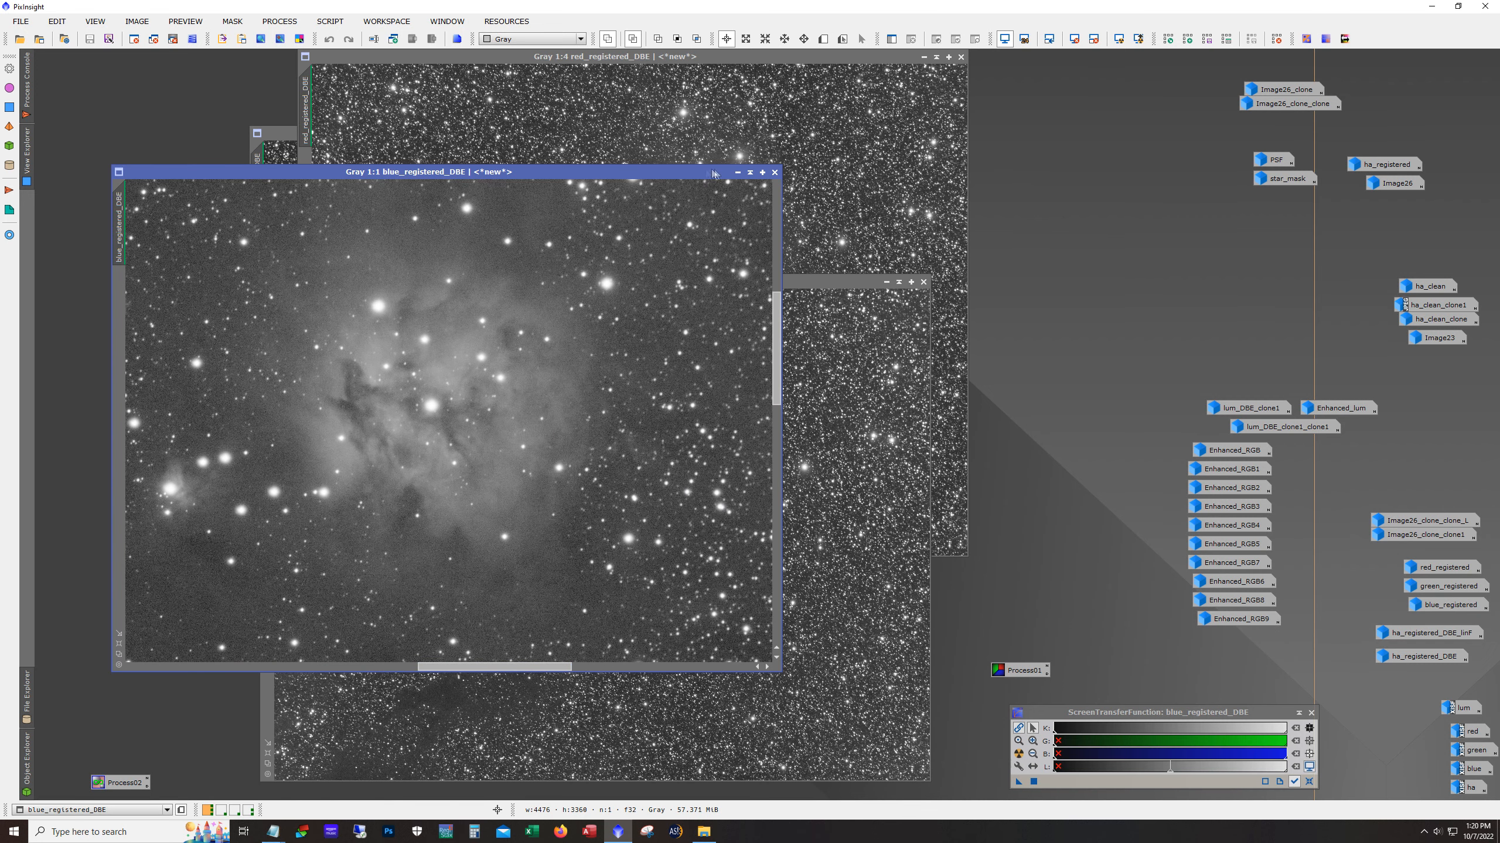
Step: Minimize the blue, green and red registered DBE images and the lum_DBE image
{"action": "left_click", "coordinate": [739, 173]}
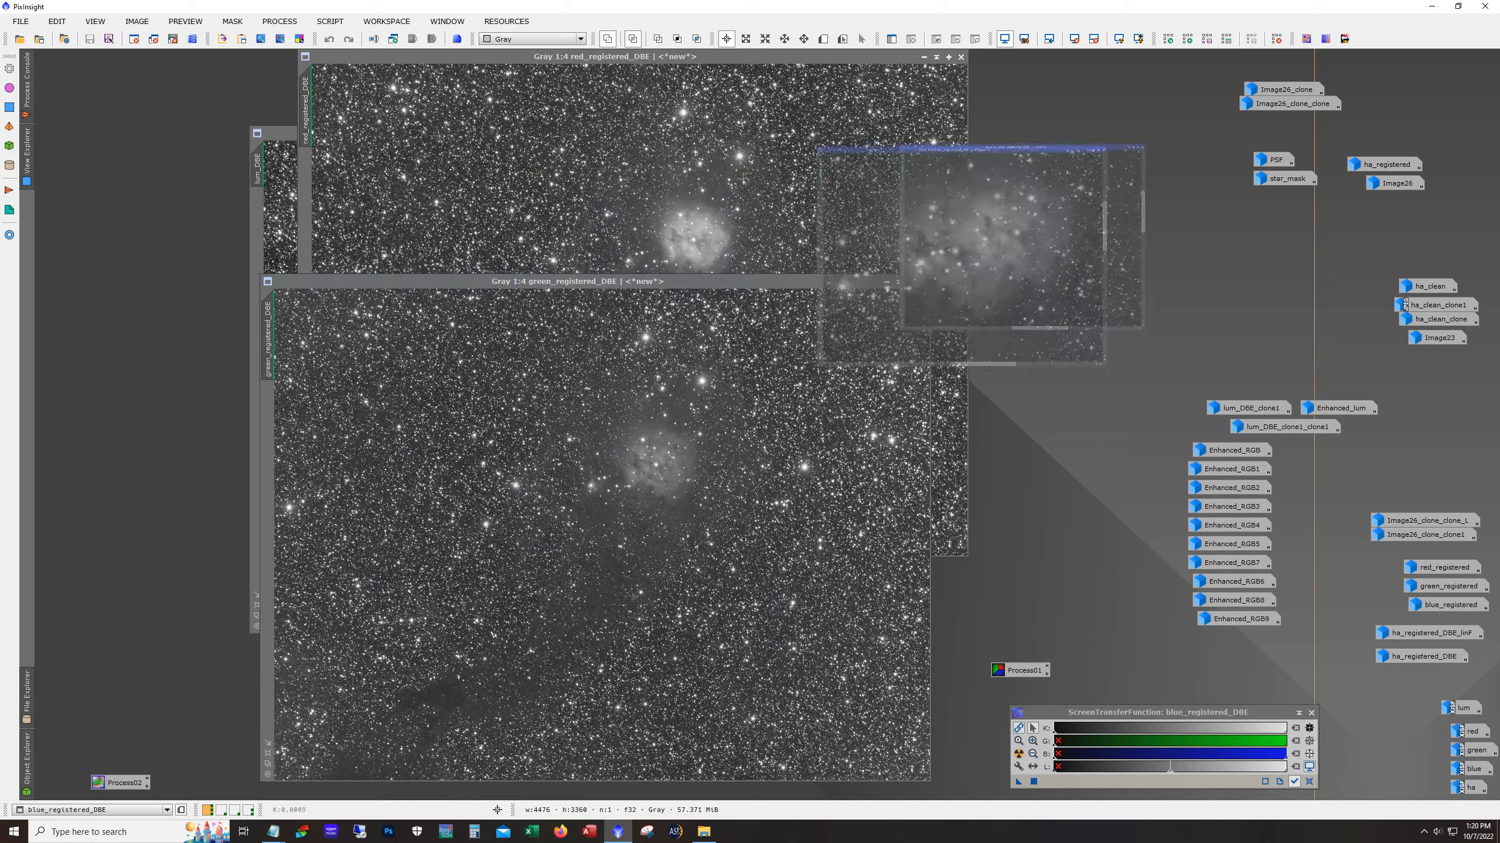
{"action": "left_click", "coordinate": [886, 282]}
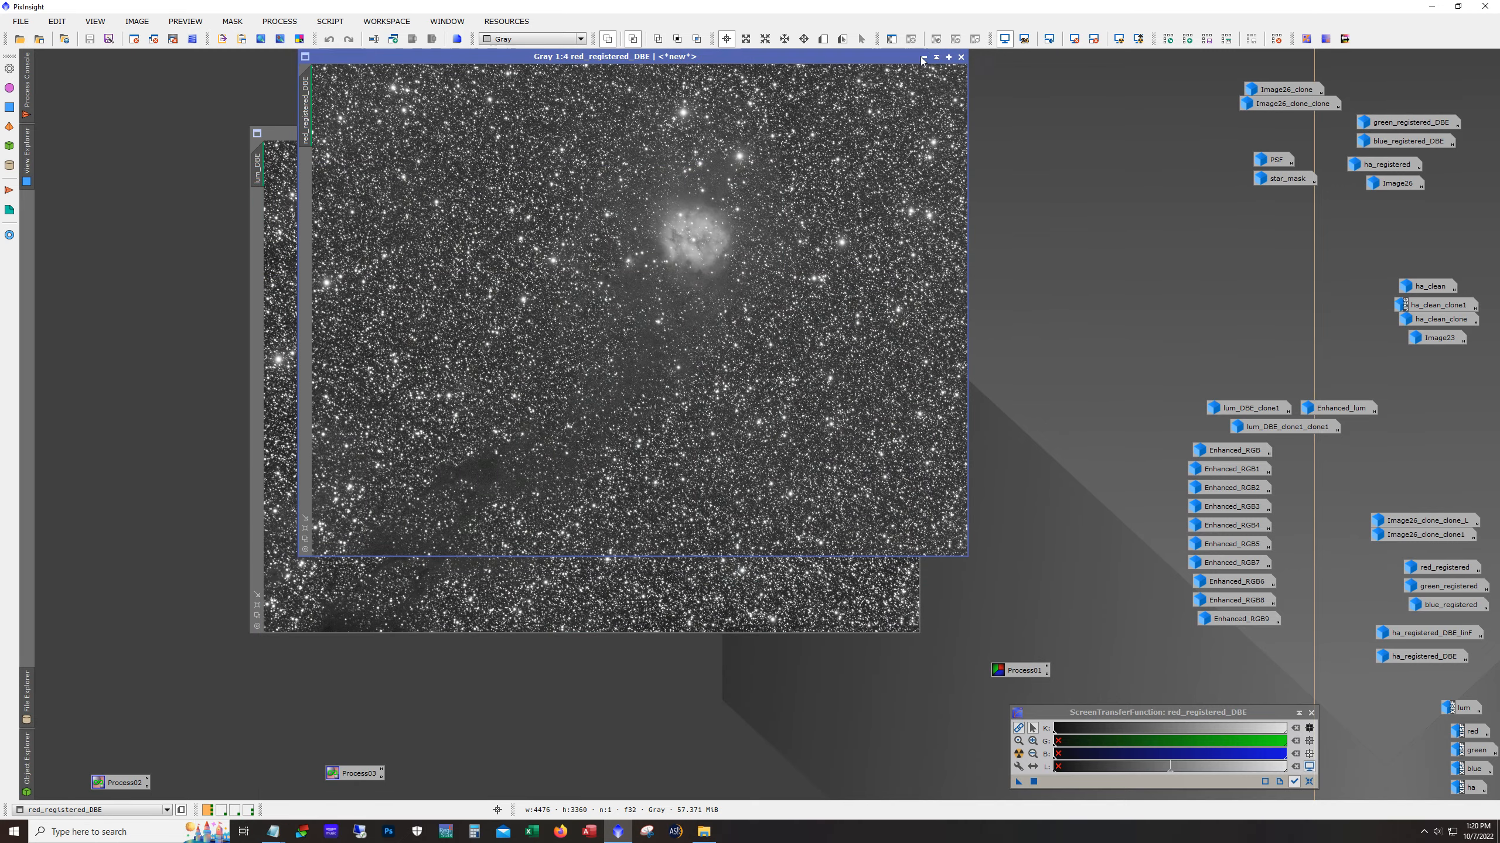
{"action": "left_click", "coordinate": [924, 57]}
{"action": "left_click", "coordinate": [875, 133]}
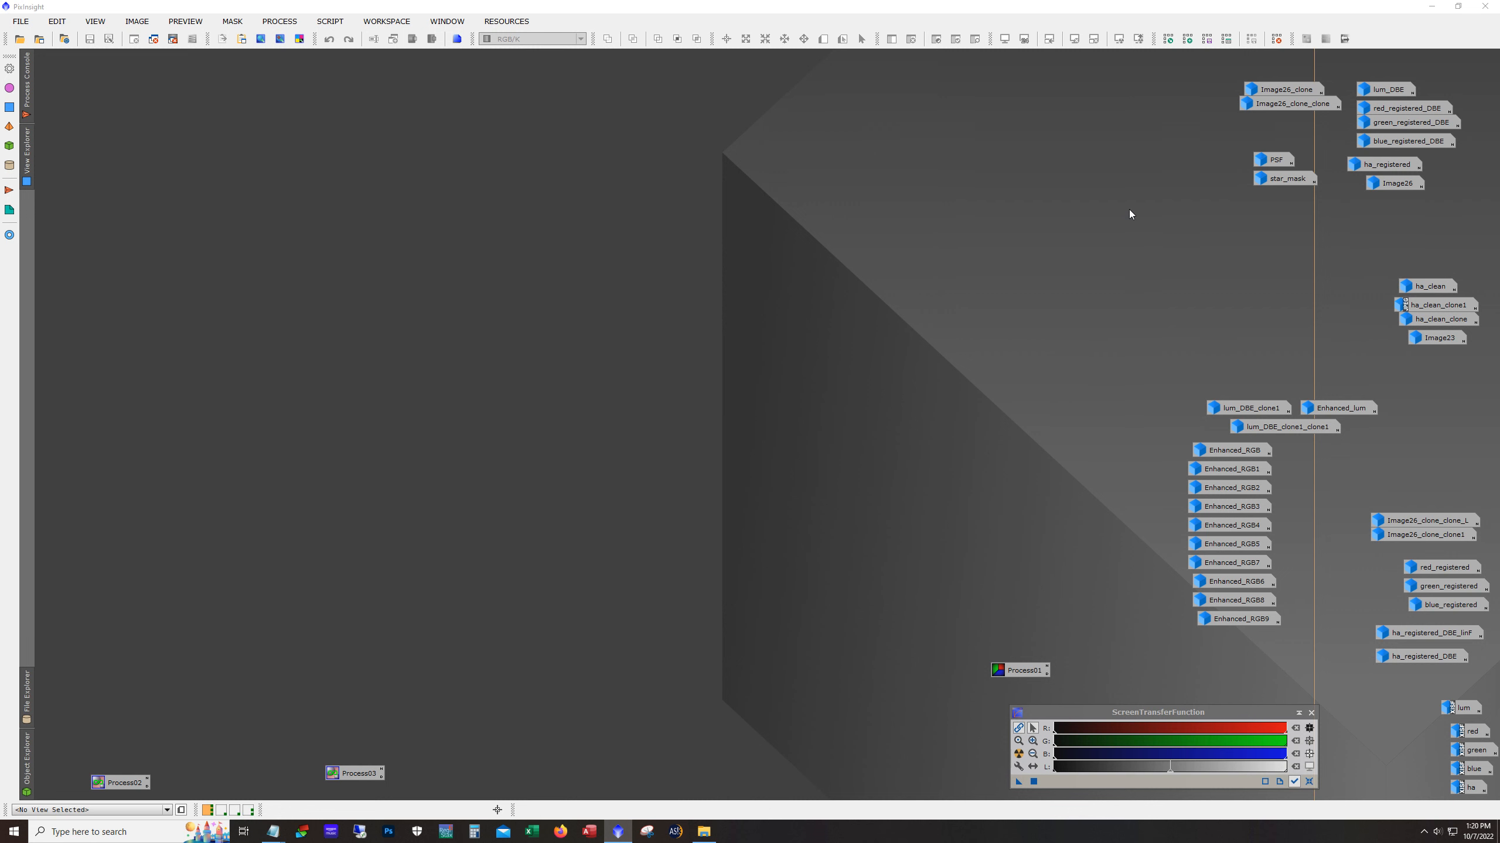
Step: Open ha_registered and lum_DBE to compare their nebulosity, and minimize both images
{"action": "double_click", "coordinate": [1367, 165]}
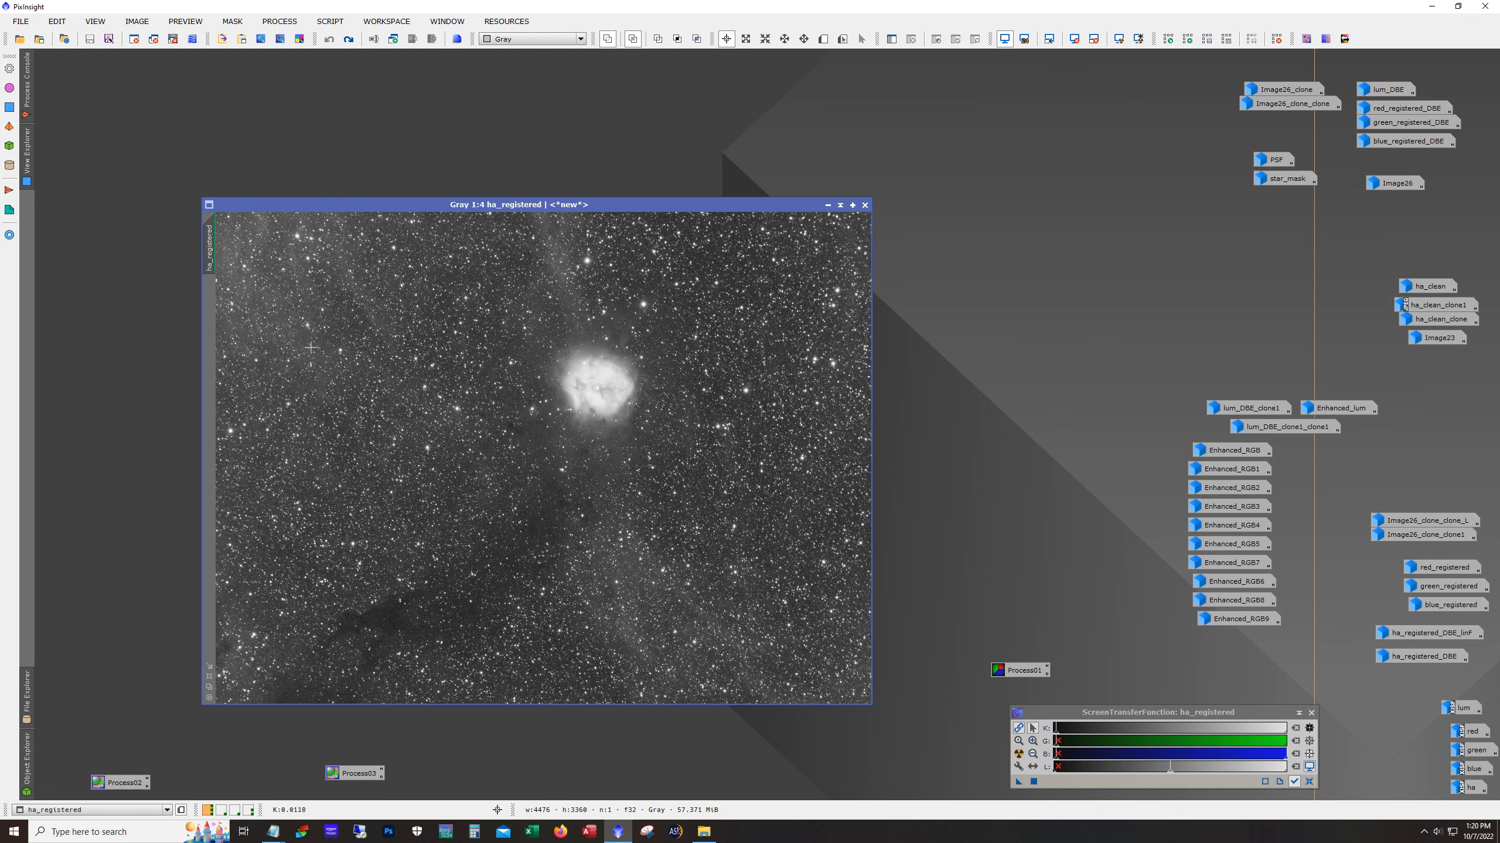
{"action": "double_click", "coordinate": [1378, 90]}
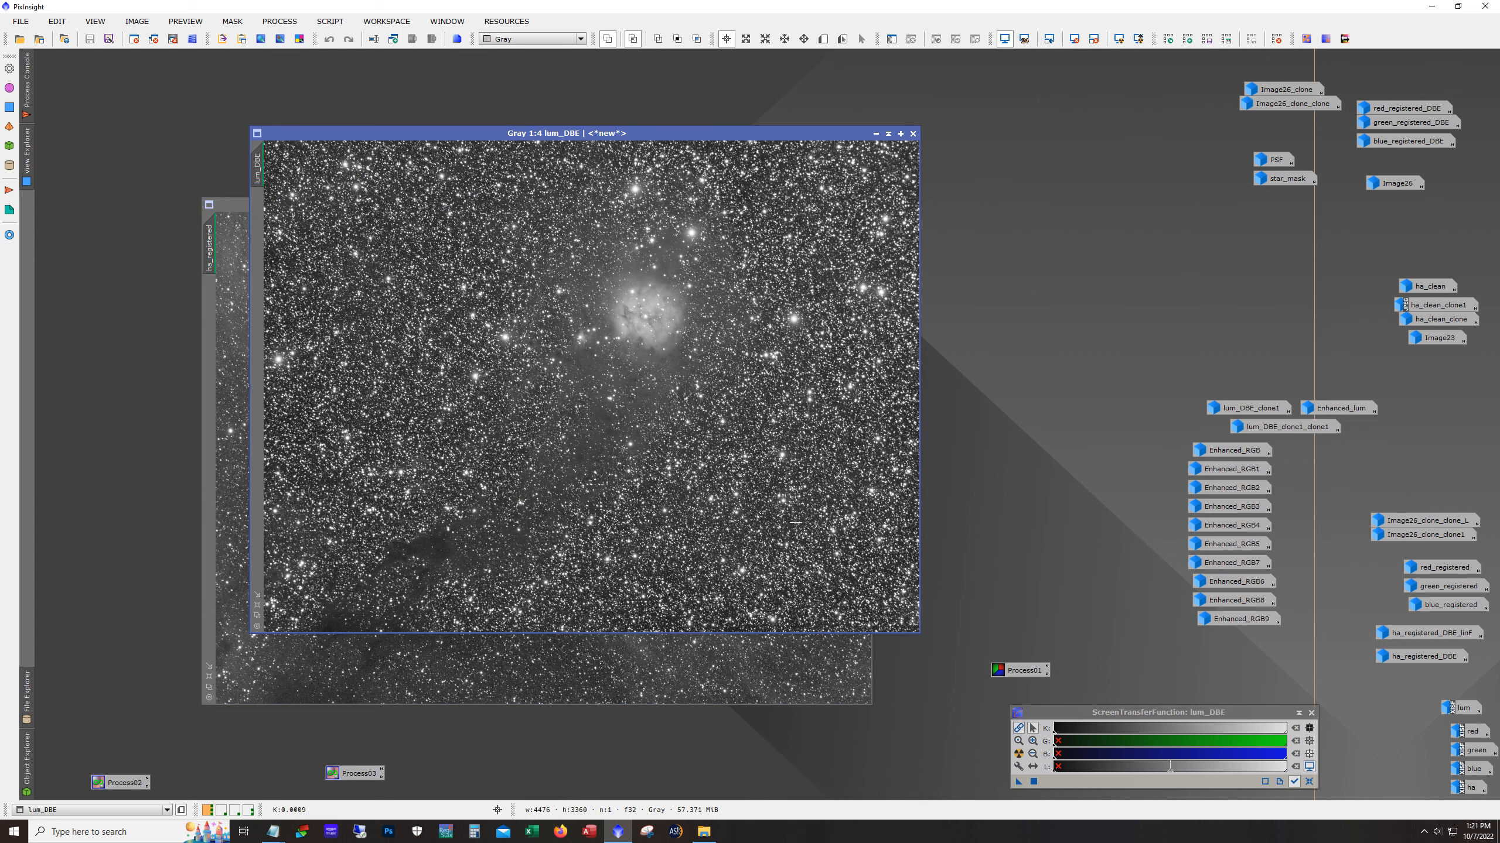
{"action": "left_click", "coordinate": [875, 134]}
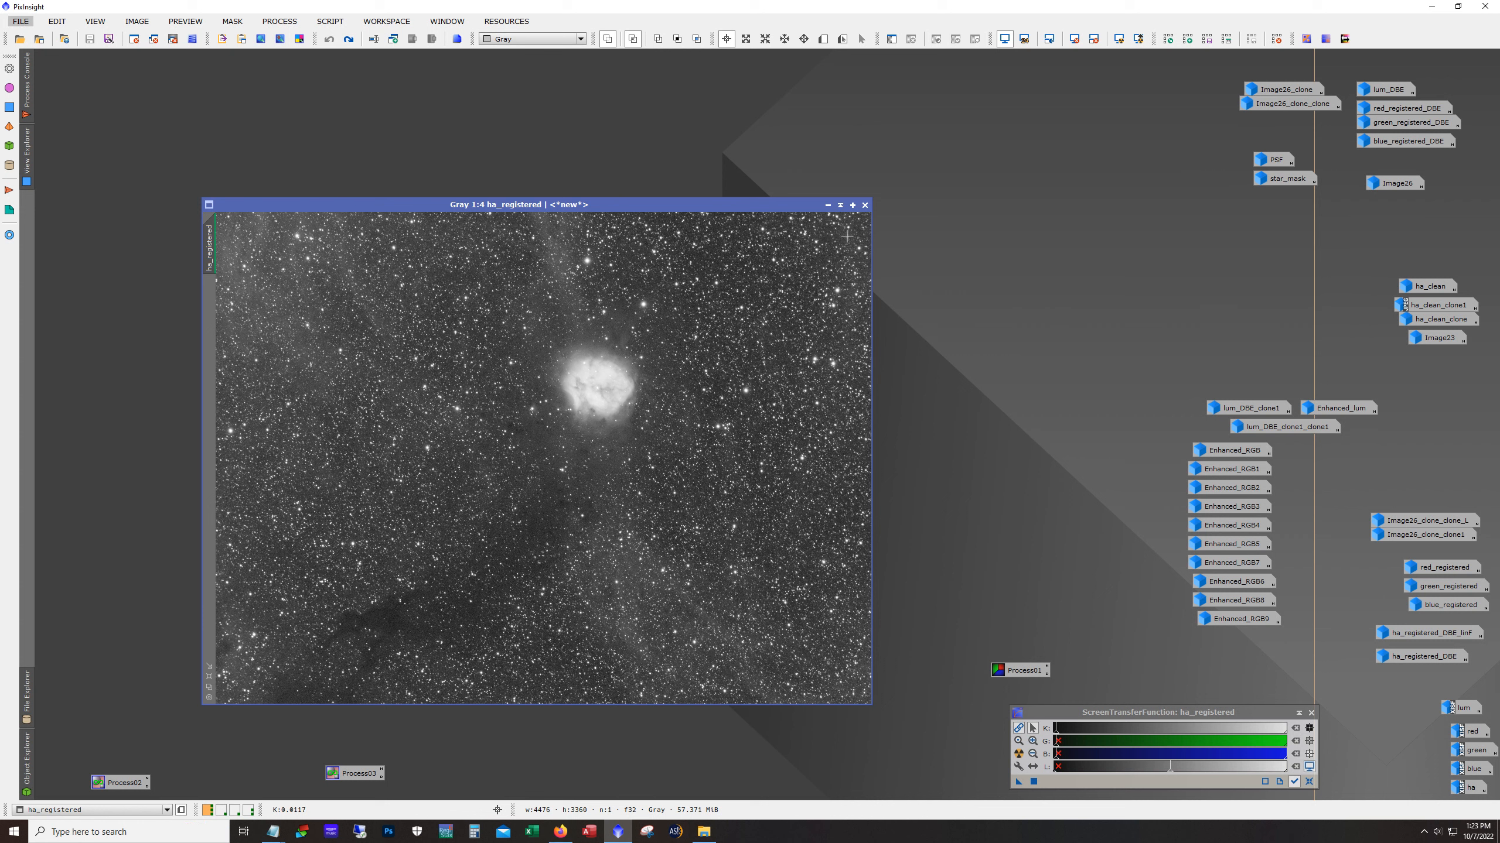
{"action": "left_click", "coordinate": [827, 205]}
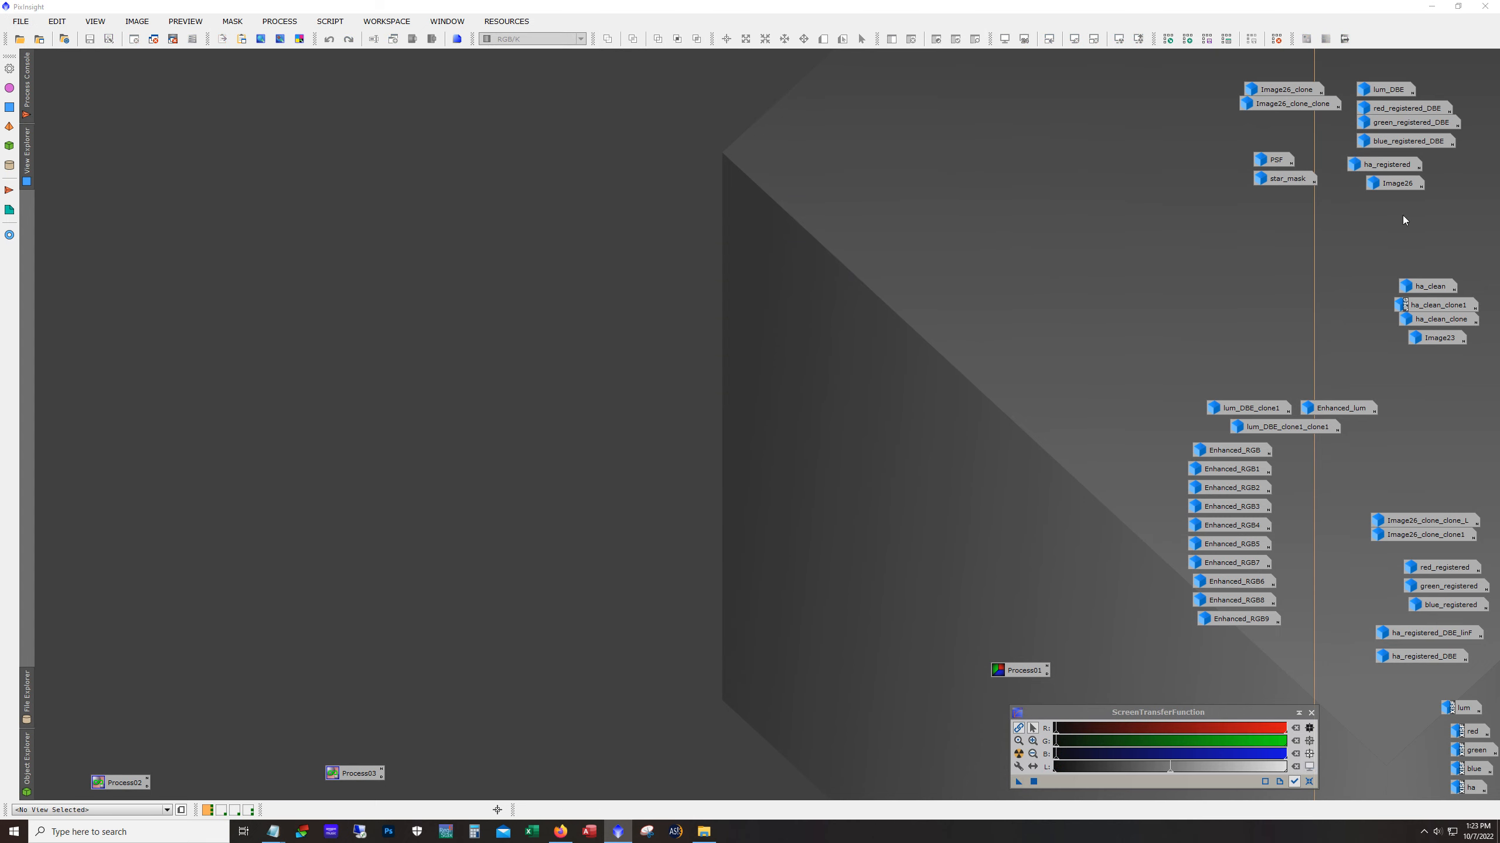
Step: Open the RGB image Image26 and inspect the nebula and surrounding dark dust at 1:2, 1:3 and 1:4 zoom
{"action": "double_click", "coordinate": [1392, 185]}
{"action": "left_click_drag", "start_coordinate": [861, 172], "coordinate": [769, 147]}
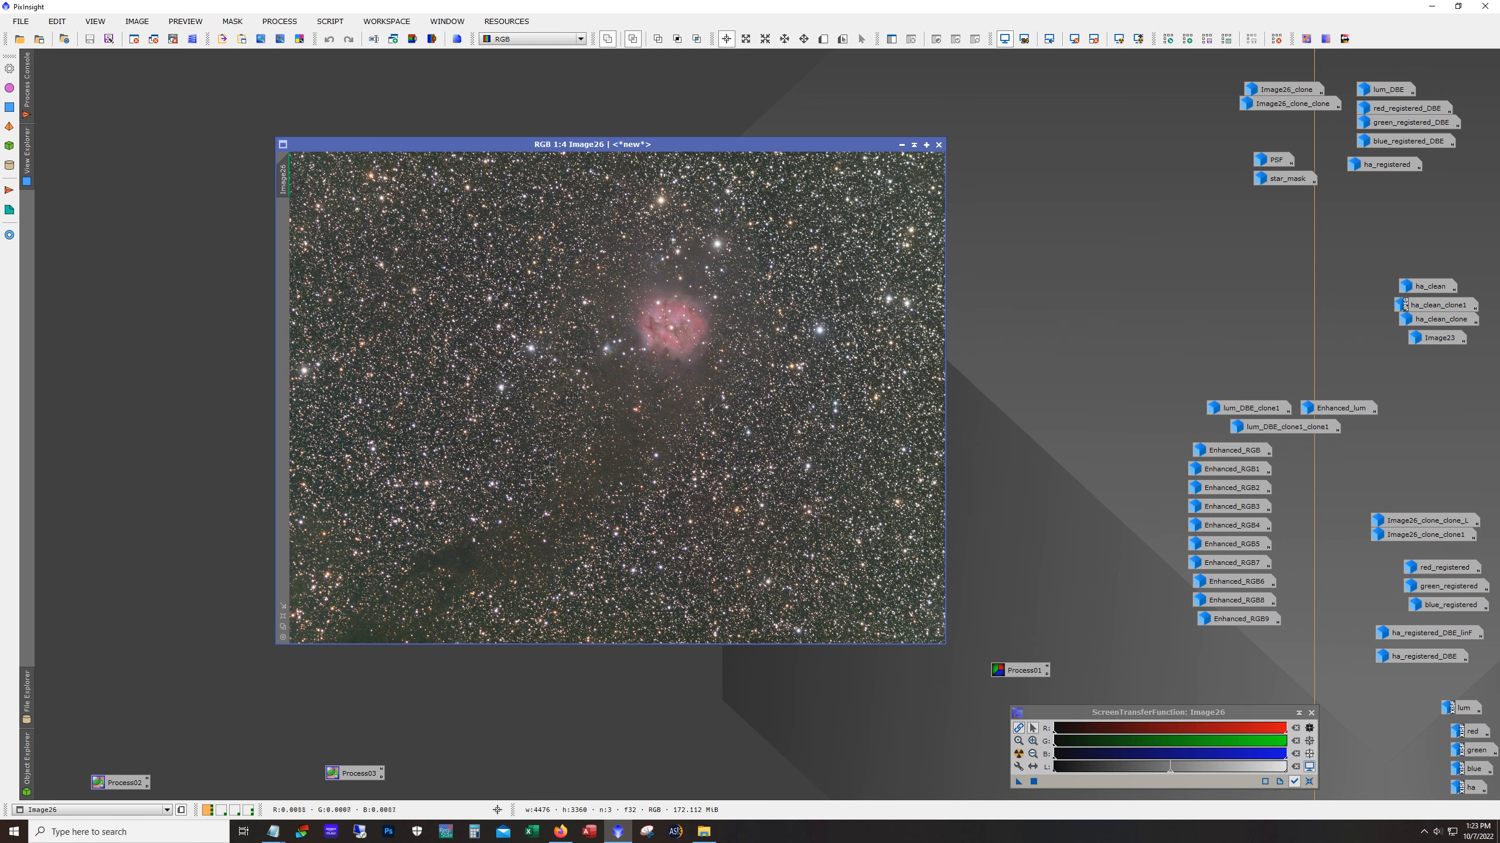
{"action": "scroll", "coordinate": [708, 303], "scroll_direction": "up", "scroll_amount": 2}
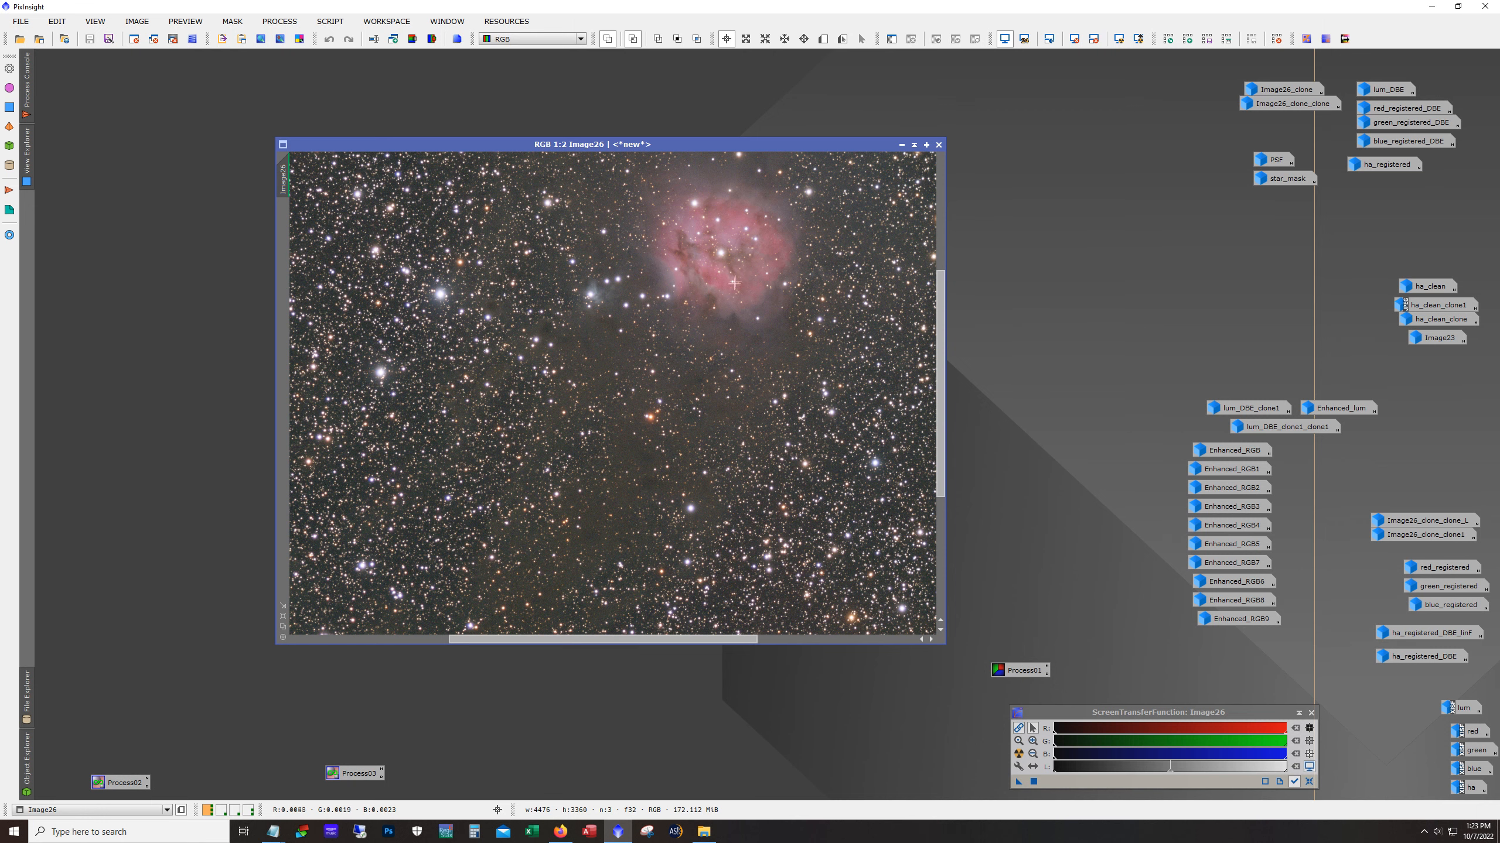
{"action": "scroll", "coordinate": [735, 355], "scroll_direction": "down", "scroll_amount": 1}
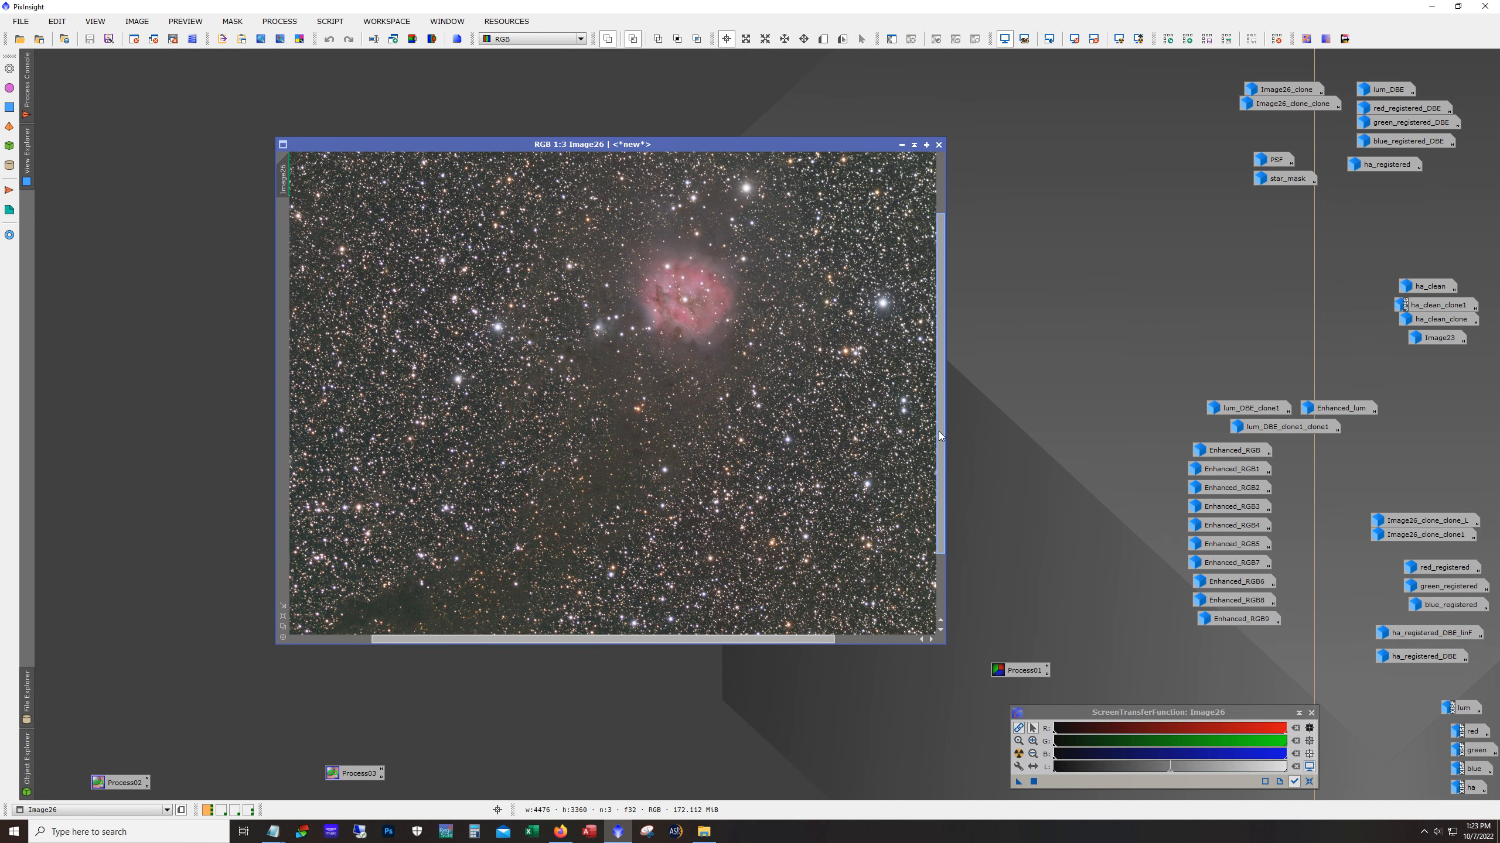
{"action": "left_click_drag", "start_coordinate": [939, 434], "coordinate": [939, 496]}
{"action": "scroll", "coordinate": [752, 459], "scroll_direction": "down", "scroll_amount": 1}
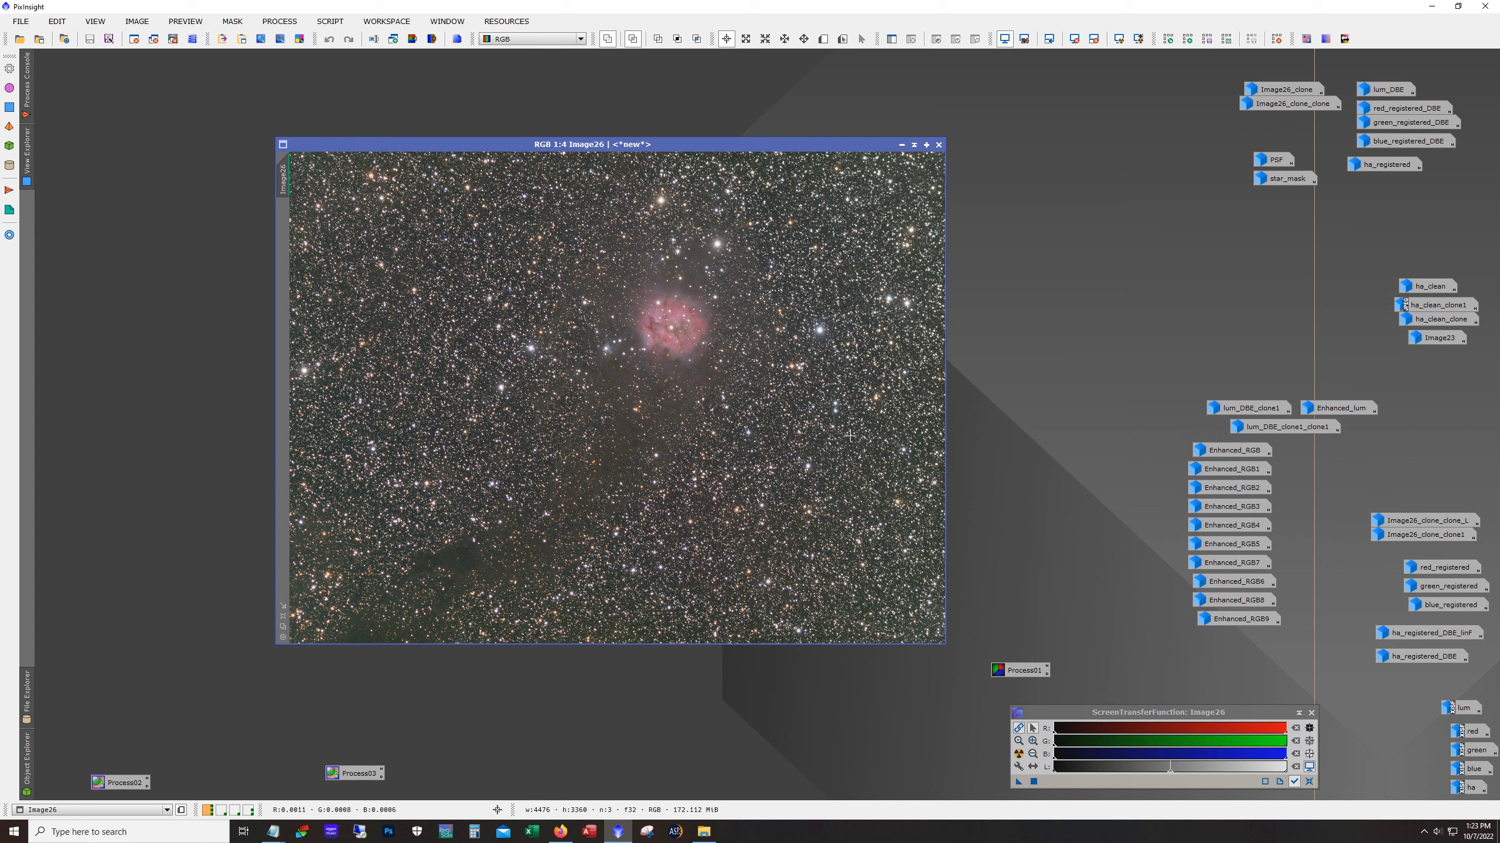
Step: Switch to Firefox and examine the "Enhance HII regions in Spiral galaxies" article's PixelMath continuum-subtraction formula, settings and Q comparison images
{"action": "key", "text": "alt+Tab"}
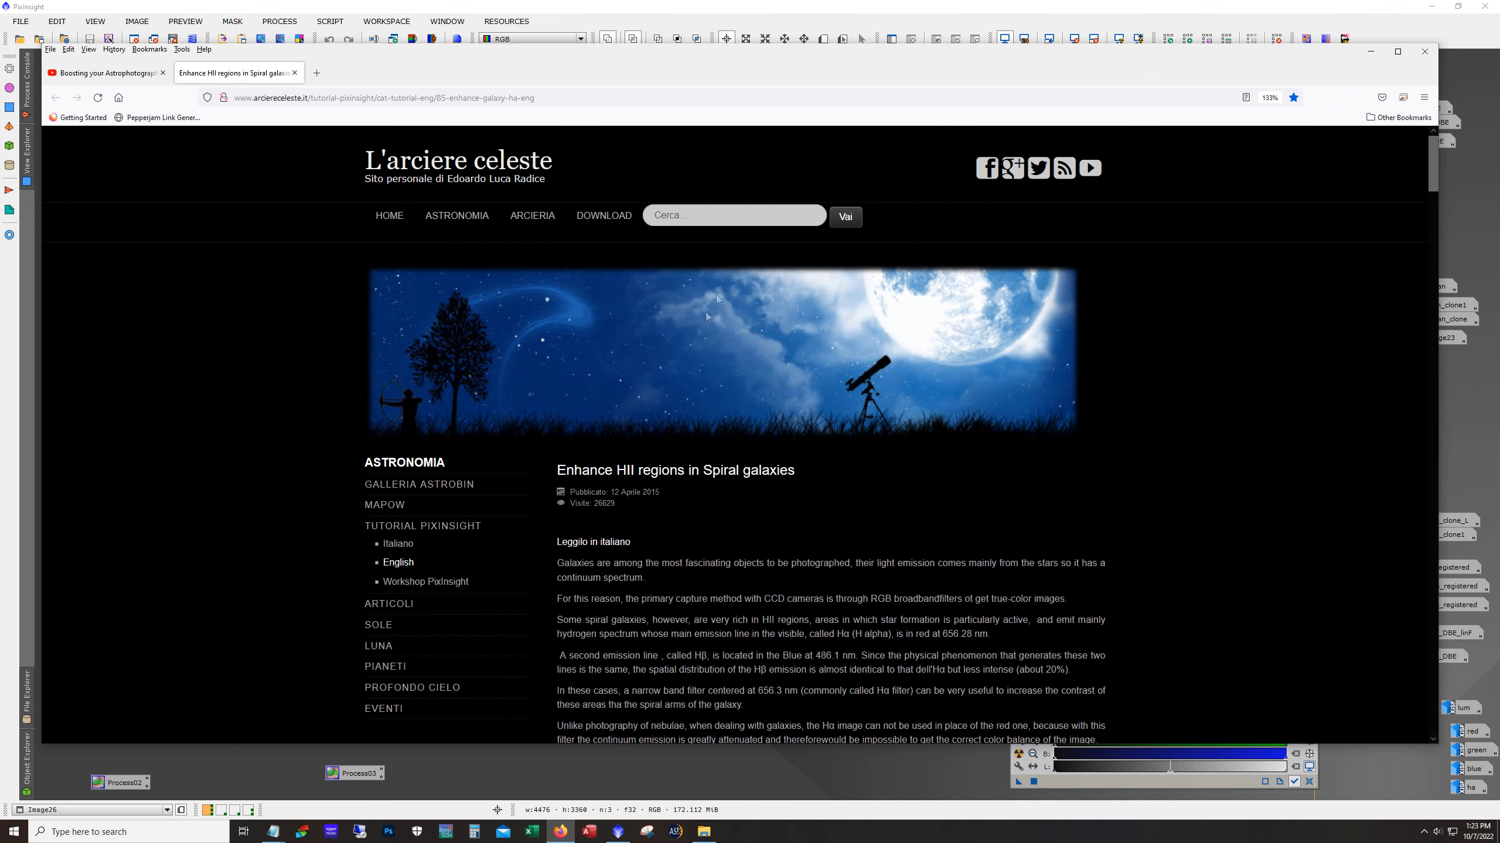
{"action": "left_click_drag", "start_coordinate": [803, 485], "coordinate": [556, 471]}
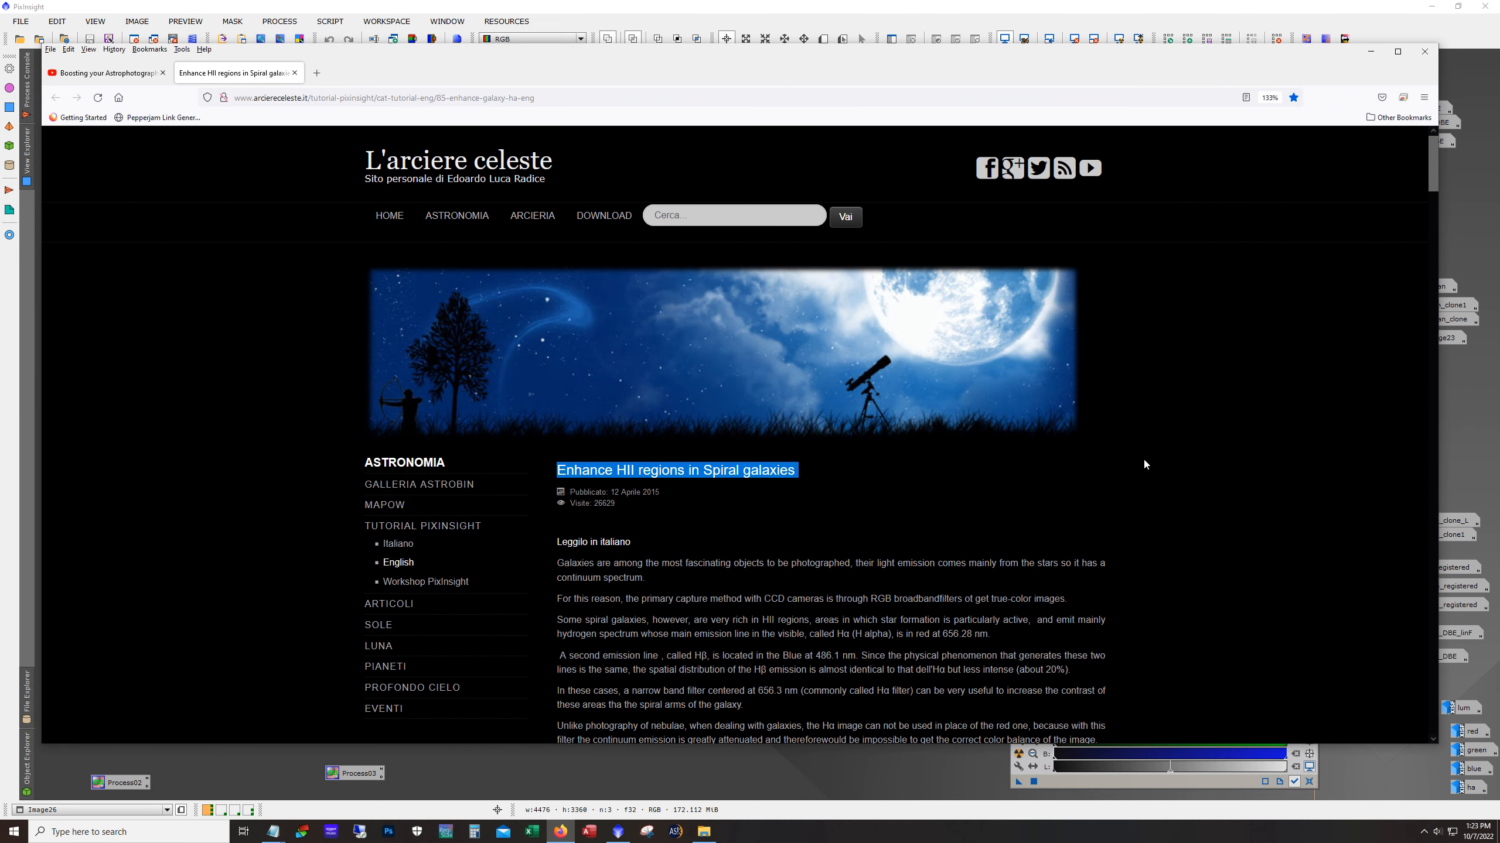
{"action": "scroll", "coordinate": [1144, 459], "scroll_direction": "down", "scroll_amount": 6}
{"action": "scroll", "coordinate": [1147, 464], "scroll_direction": "down", "scroll_amount": 11}
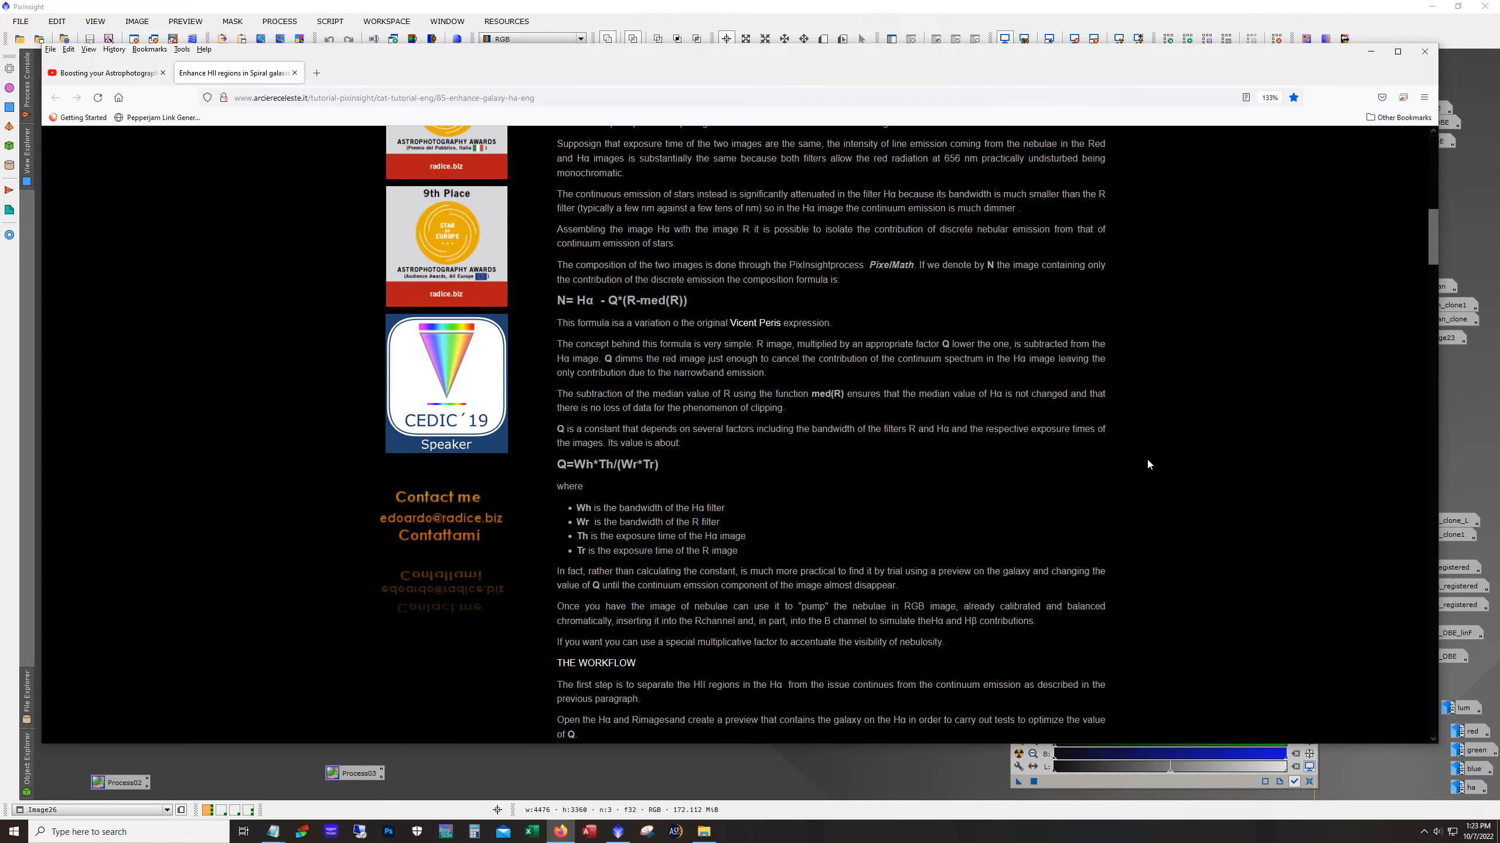
{"action": "scroll", "coordinate": [1147, 464], "scroll_direction": "down", "scroll_amount": 6}
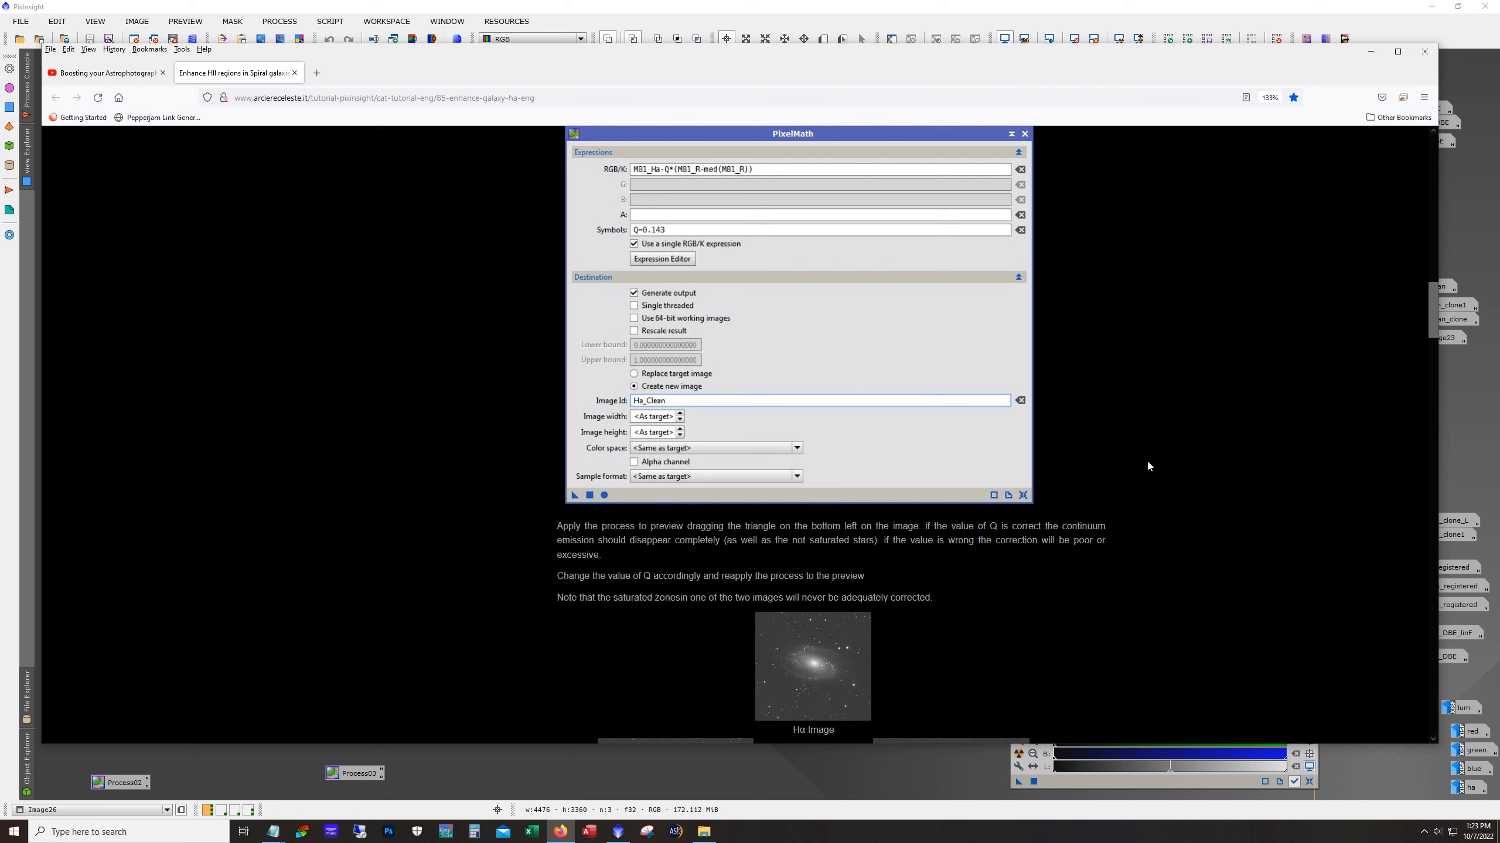
{"action": "scroll", "coordinate": [1209, 456], "scroll_direction": "down", "scroll_amount": 4}
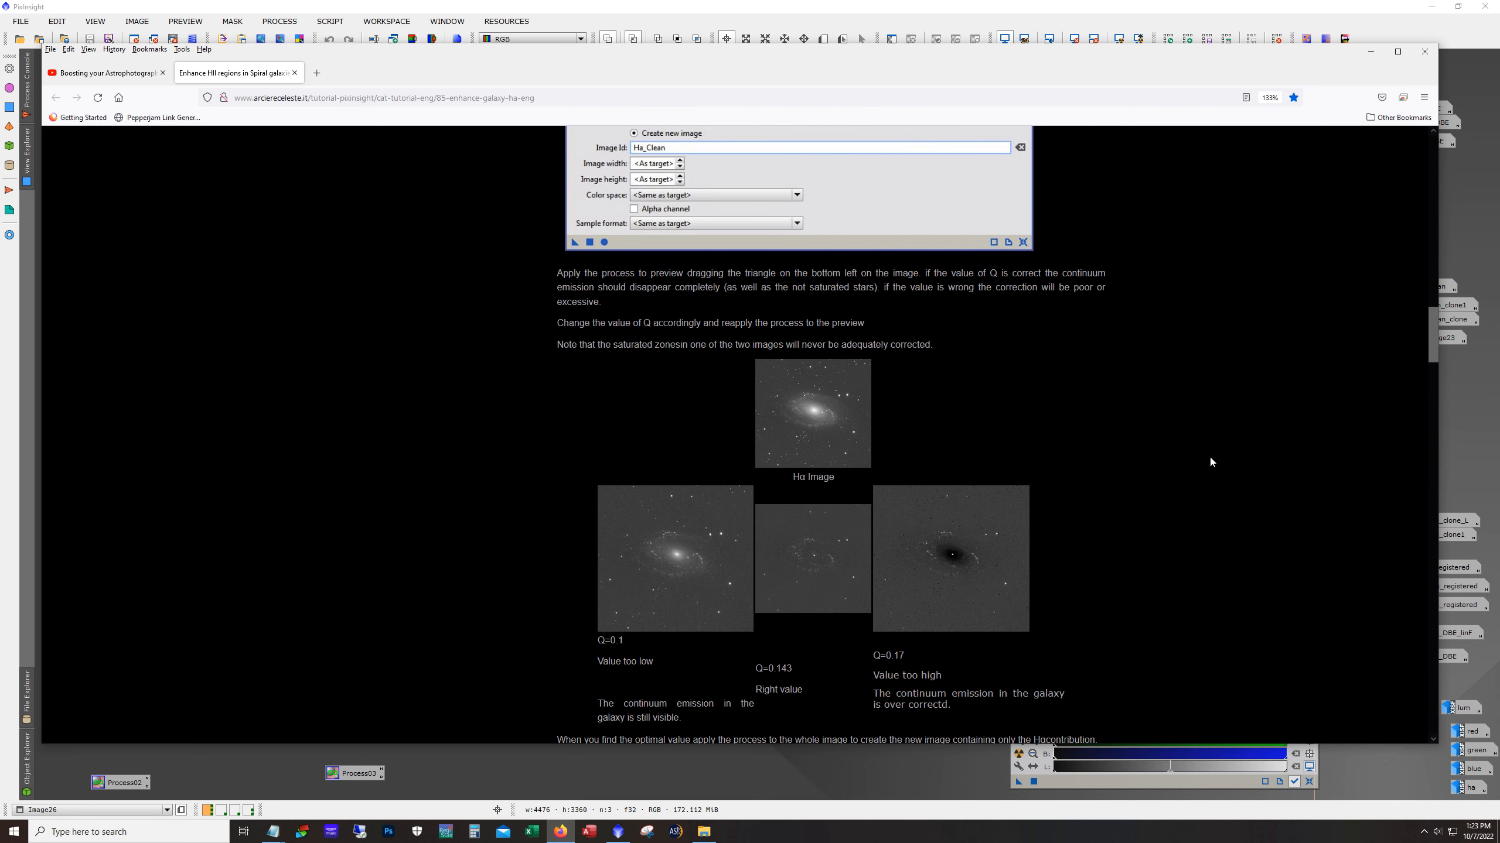
{"action": "scroll", "coordinate": [1210, 464], "scroll_direction": "up", "scroll_amount": 5}
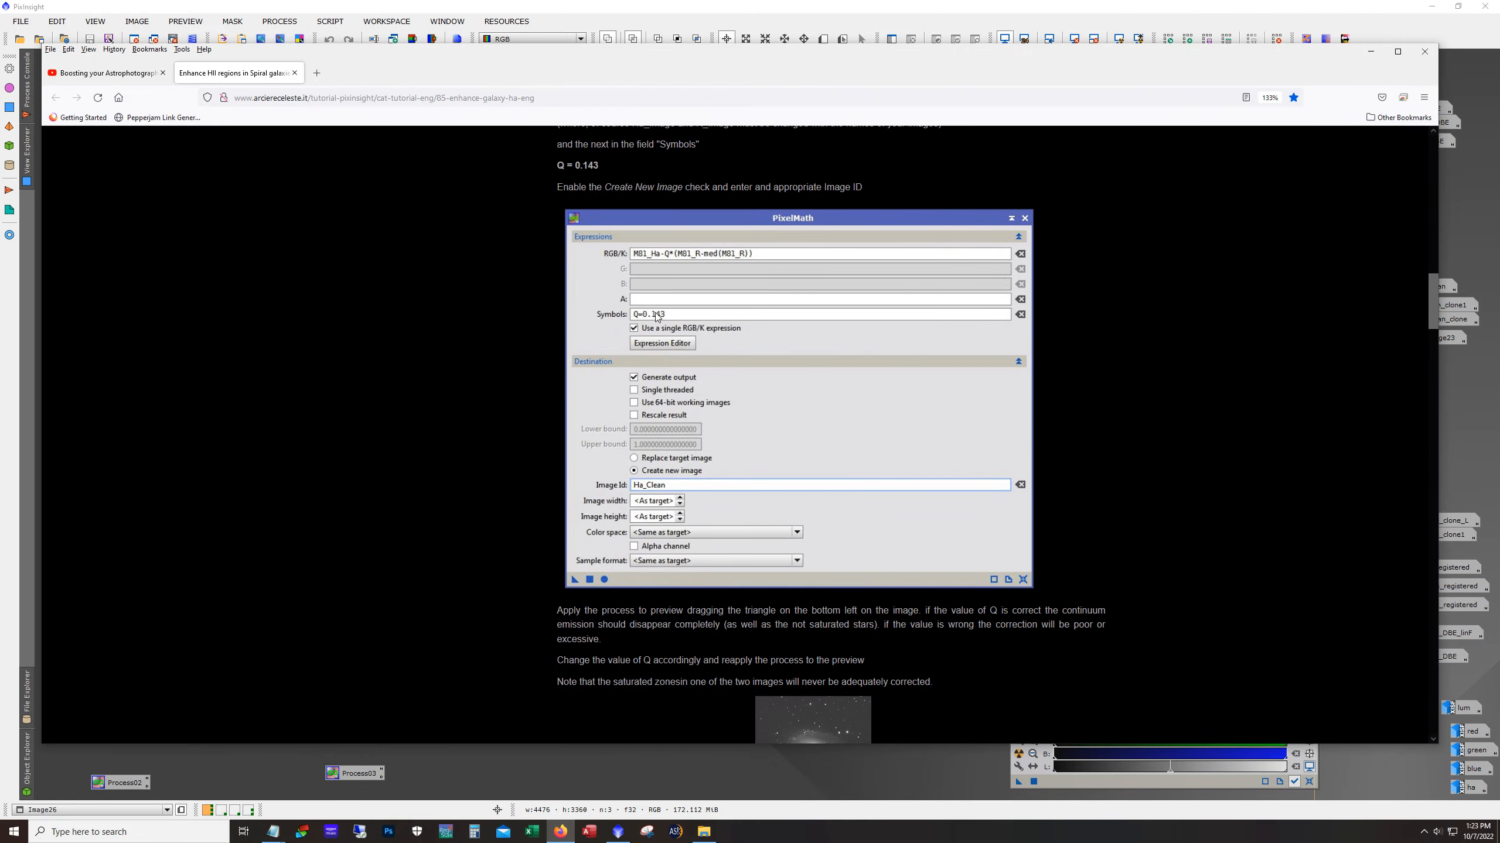
{"action": "scroll", "coordinate": [658, 316], "scroll_direction": "up", "scroll_amount": 10}
{"action": "scroll", "coordinate": [654, 331], "scroll_direction": "up", "scroll_amount": 10}
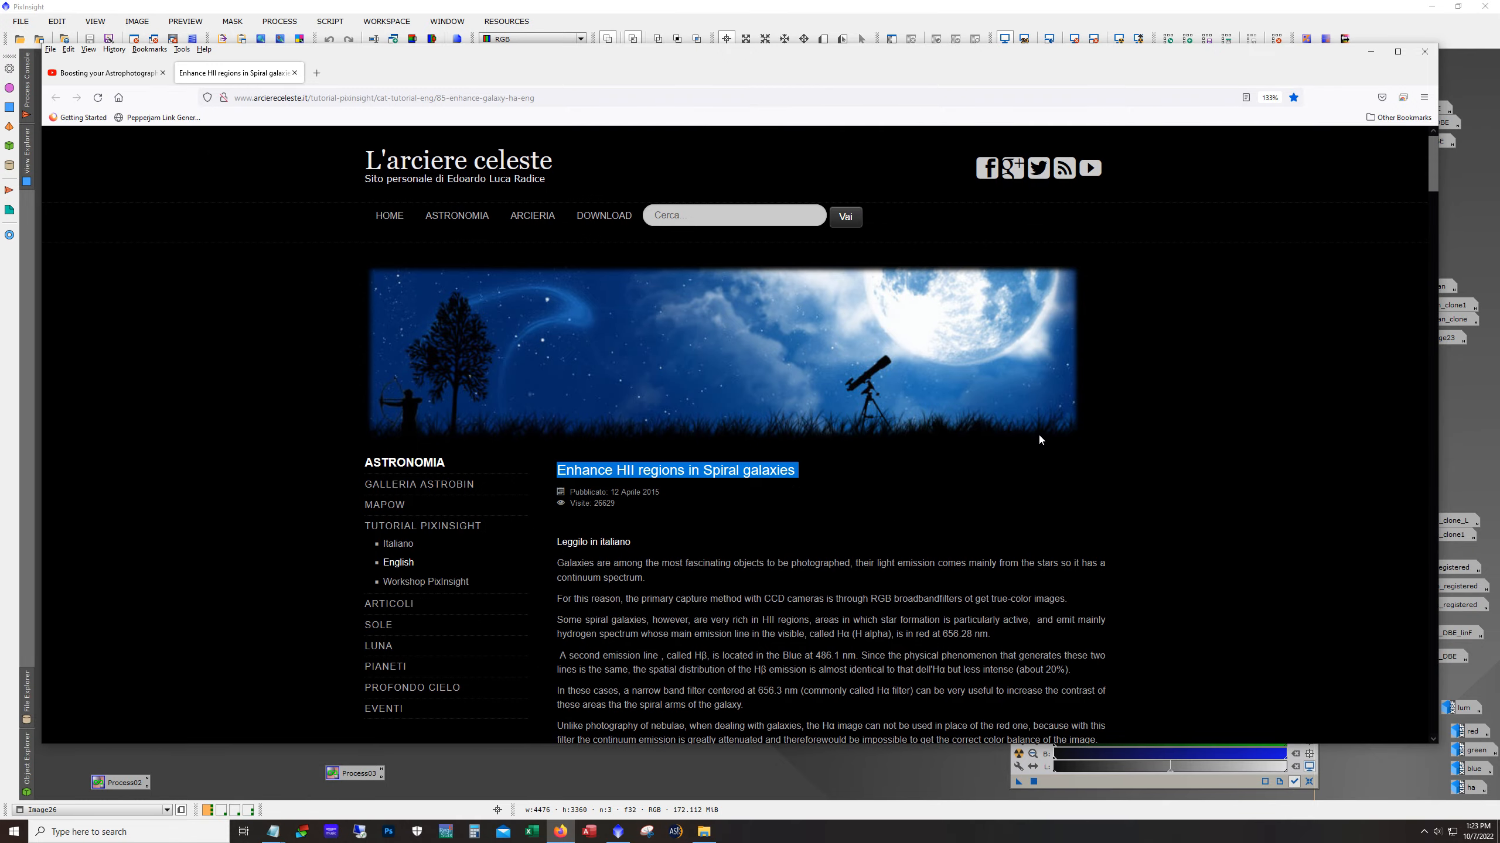
Step: Reread the HII enhancement article's continuum-subtraction method, Q formula, PixelMath workflow and Q comparison images
{"action": "scroll", "coordinate": [882, 460], "scroll_direction": "down", "scroll_amount": 4}
{"action": "scroll", "coordinate": [740, 484], "scroll_direction": "down", "scroll_amount": 20}
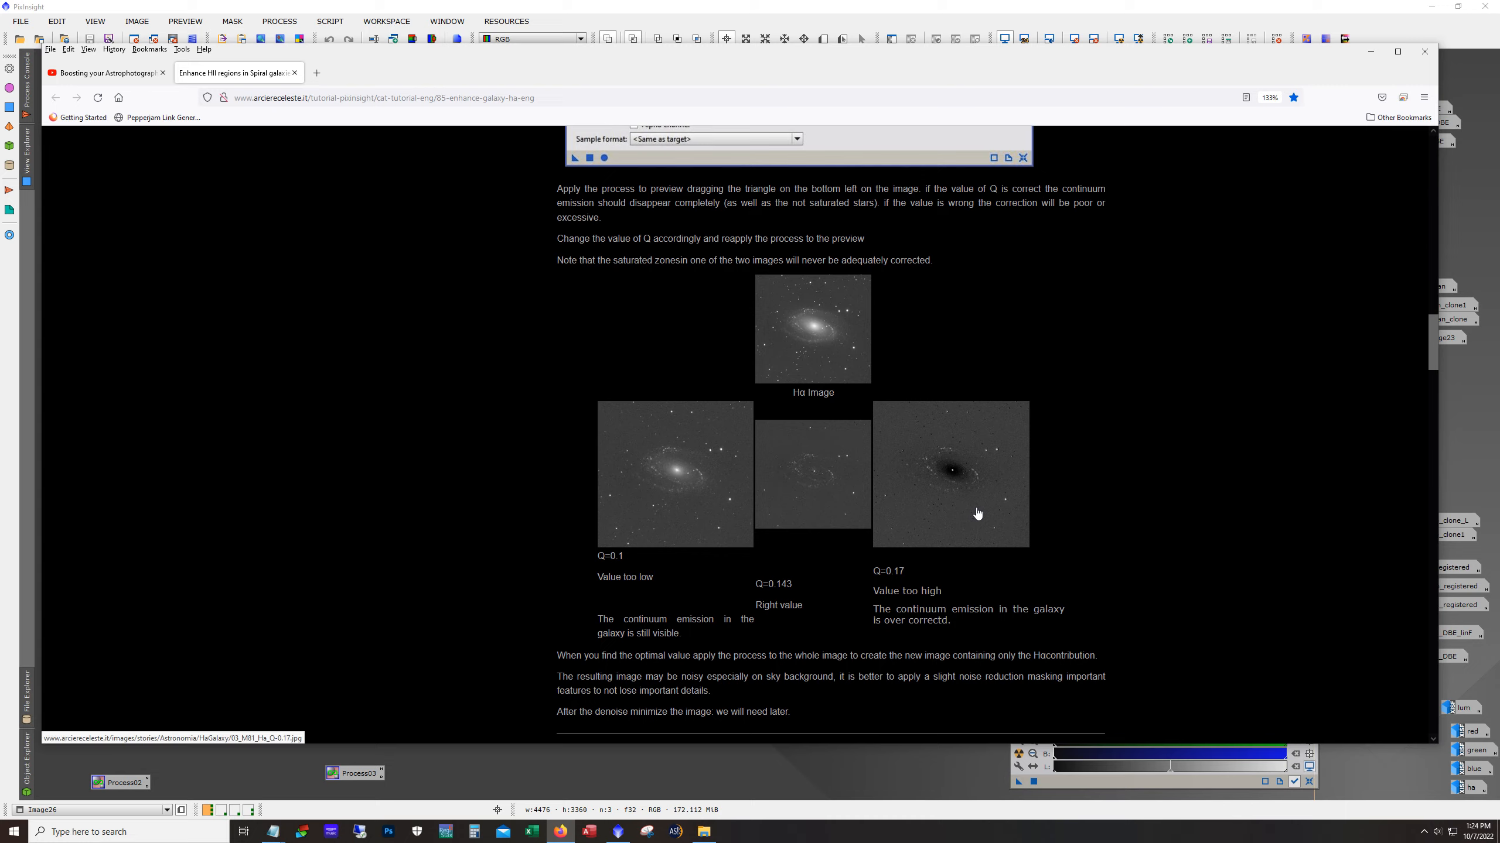
{"action": "scroll", "coordinate": [960, 509], "scroll_direction": "up", "scroll_amount": 20}
{"action": "scroll", "coordinate": [987, 512], "scroll_direction": "up", "scroll_amount": 2}
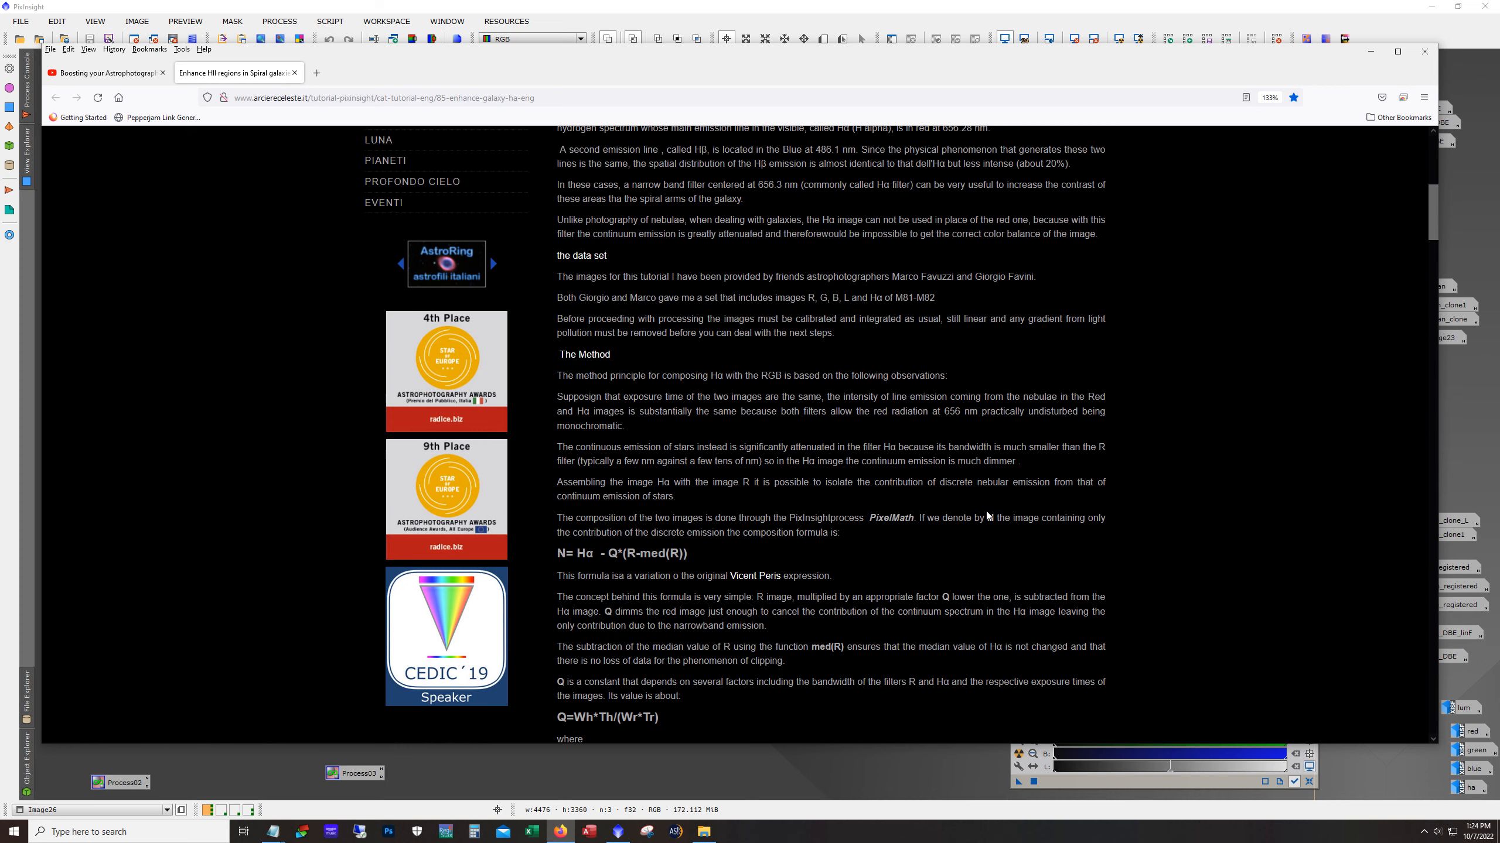
{"action": "scroll", "coordinate": [986, 511], "scroll_direction": "up", "scroll_amount": 10}
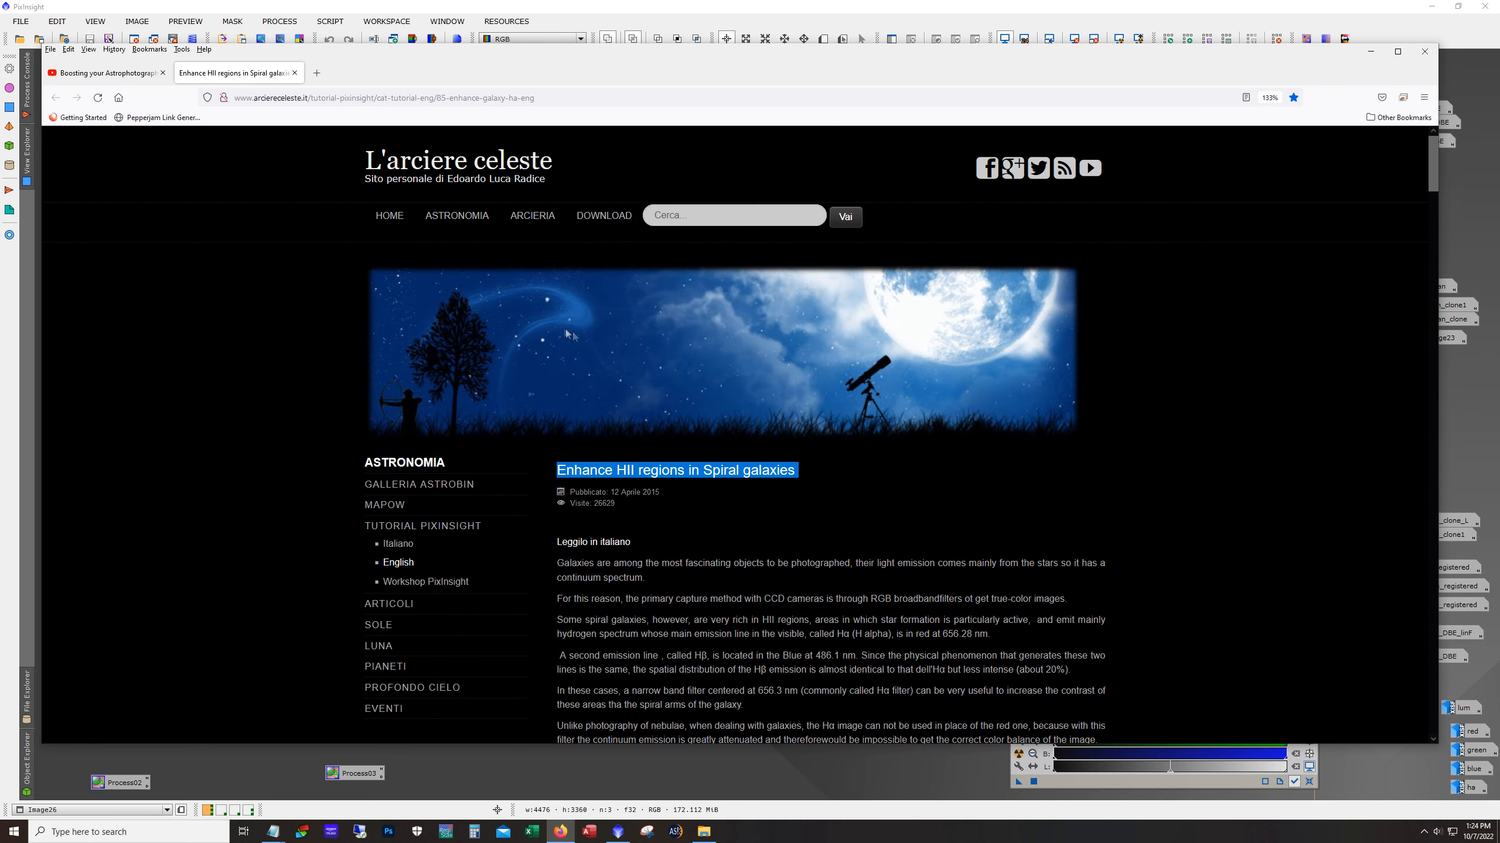
{"action": "scroll", "coordinate": [1055, 476], "scroll_direction": "down", "scroll_amount": 10}
{"action": "scroll", "coordinate": [1055, 477], "scroll_direction": "down", "scroll_amount": 15}
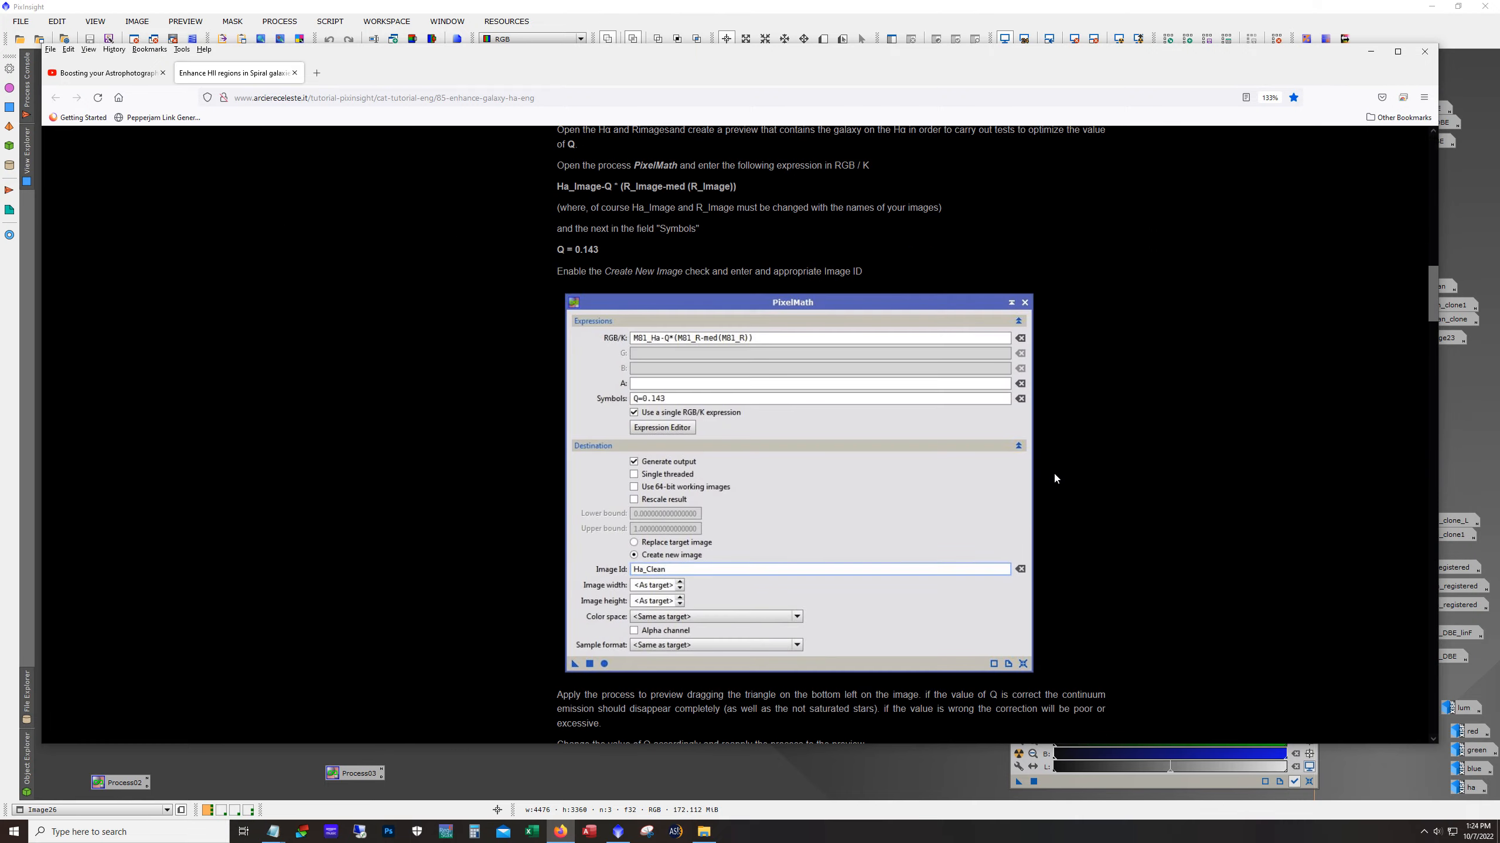
{"action": "scroll", "coordinate": [1054, 476], "scroll_direction": "up", "scroll_amount": 6}
{"action": "scroll", "coordinate": [1054, 478], "scroll_direction": "up", "scroll_amount": 10}
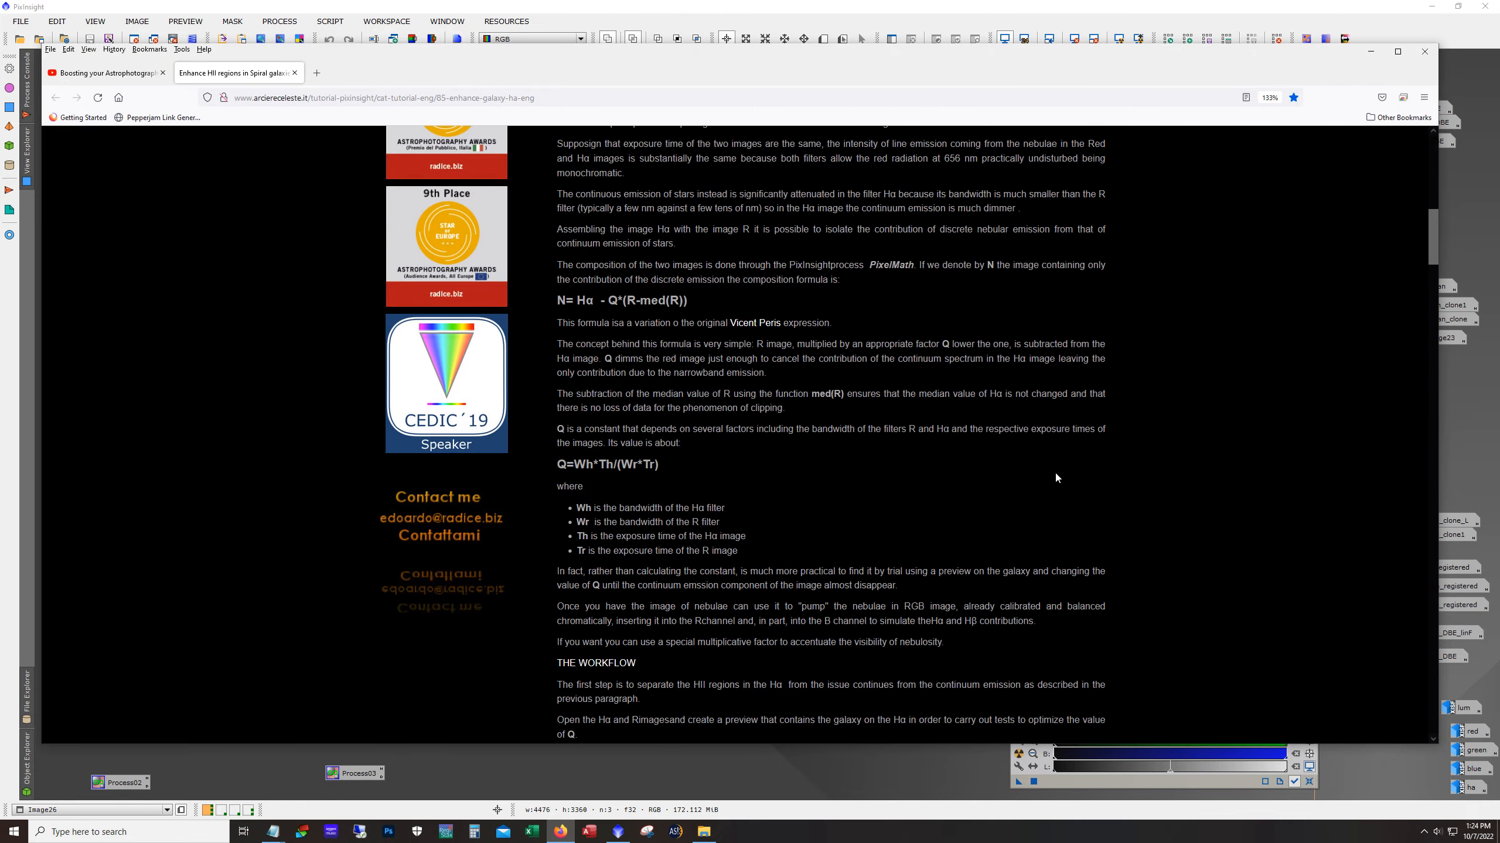
{"action": "scroll", "coordinate": [1056, 478], "scroll_direction": "down", "scroll_amount": 4}
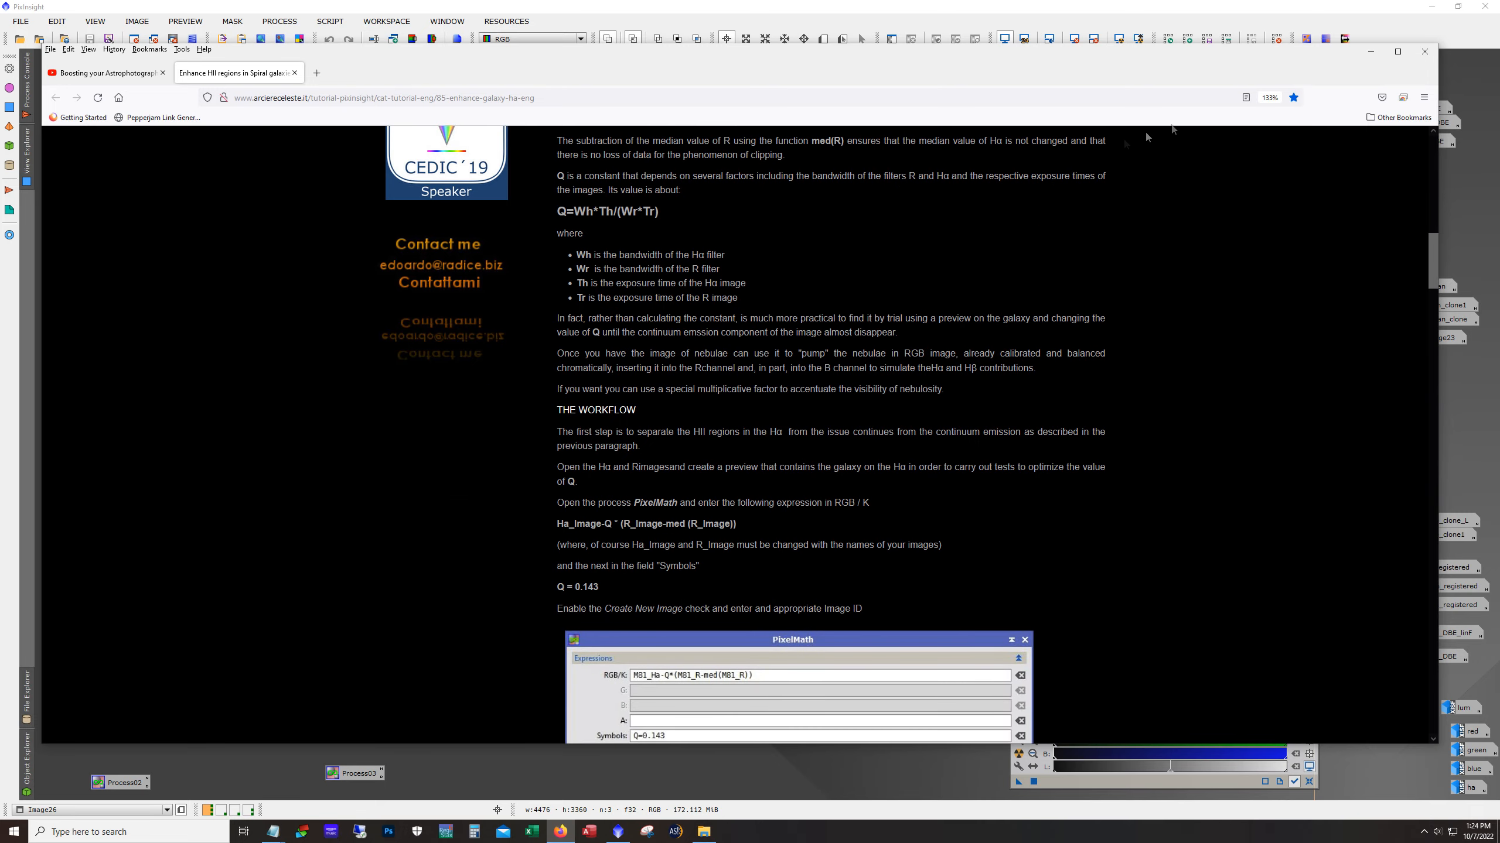
Step: Switch back to PixInsight, reposition the Image26 window and minimize it beside the registered images
{"action": "left_click", "coordinate": [1365, 54]}
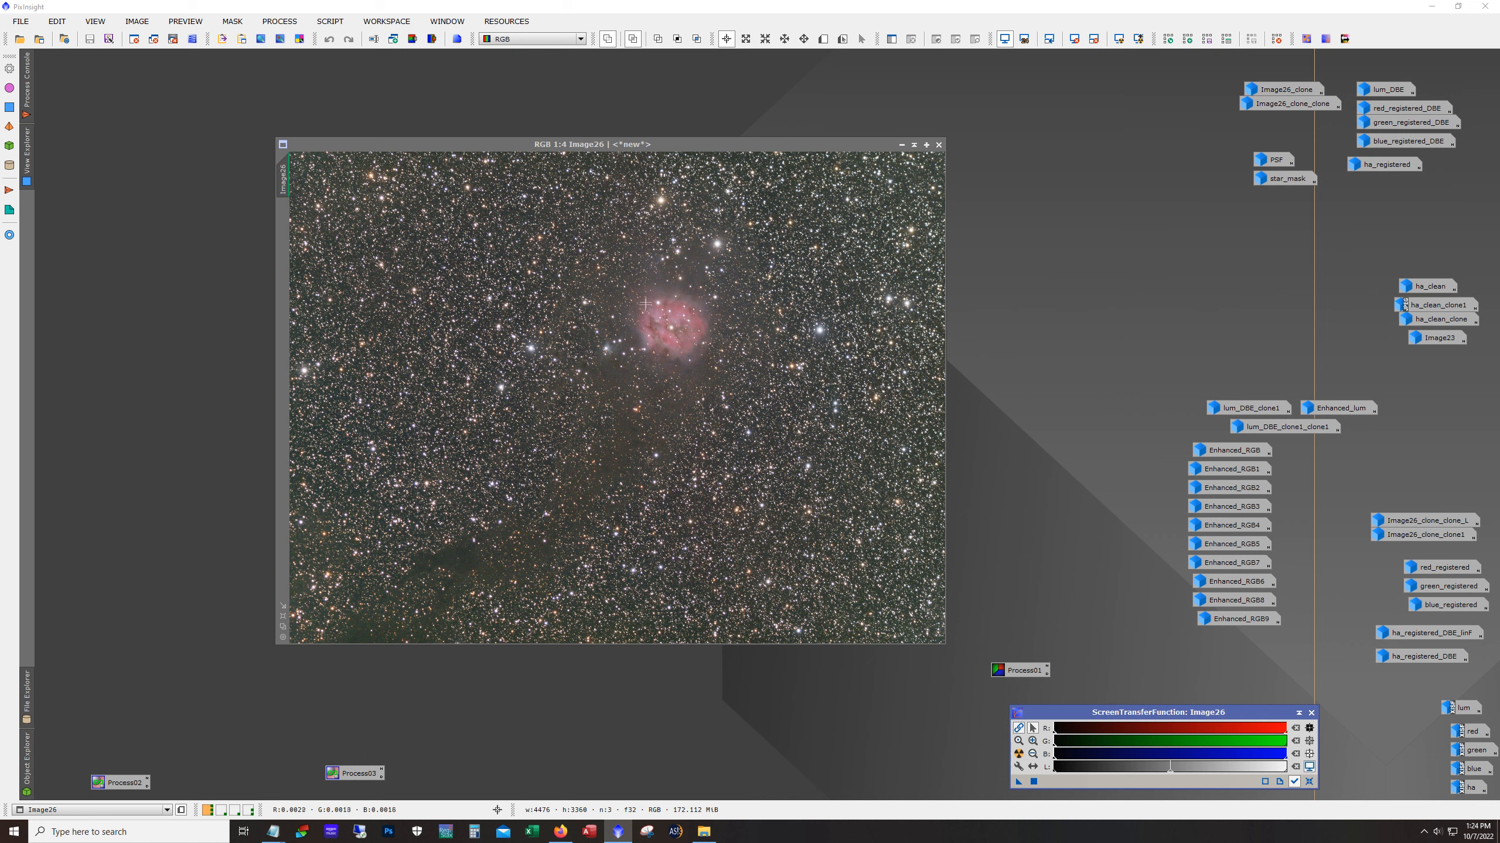
{"action": "left_click_drag", "start_coordinate": [686, 149], "coordinate": [754, 105]}
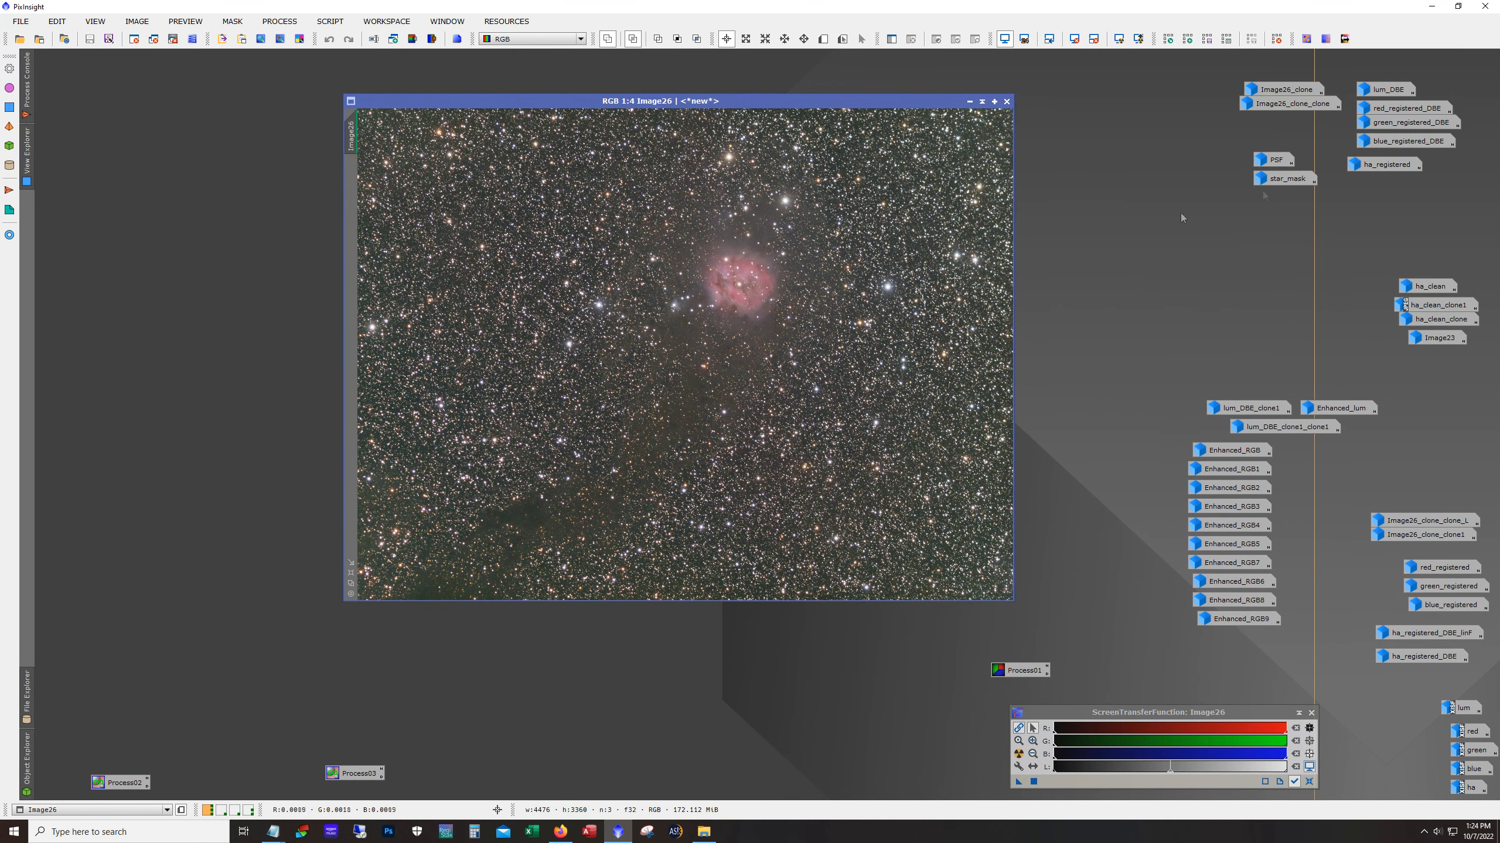
{"action": "mouse_move", "coordinate": [1398, 113]}
{"action": "left_click", "coordinate": [972, 102]}
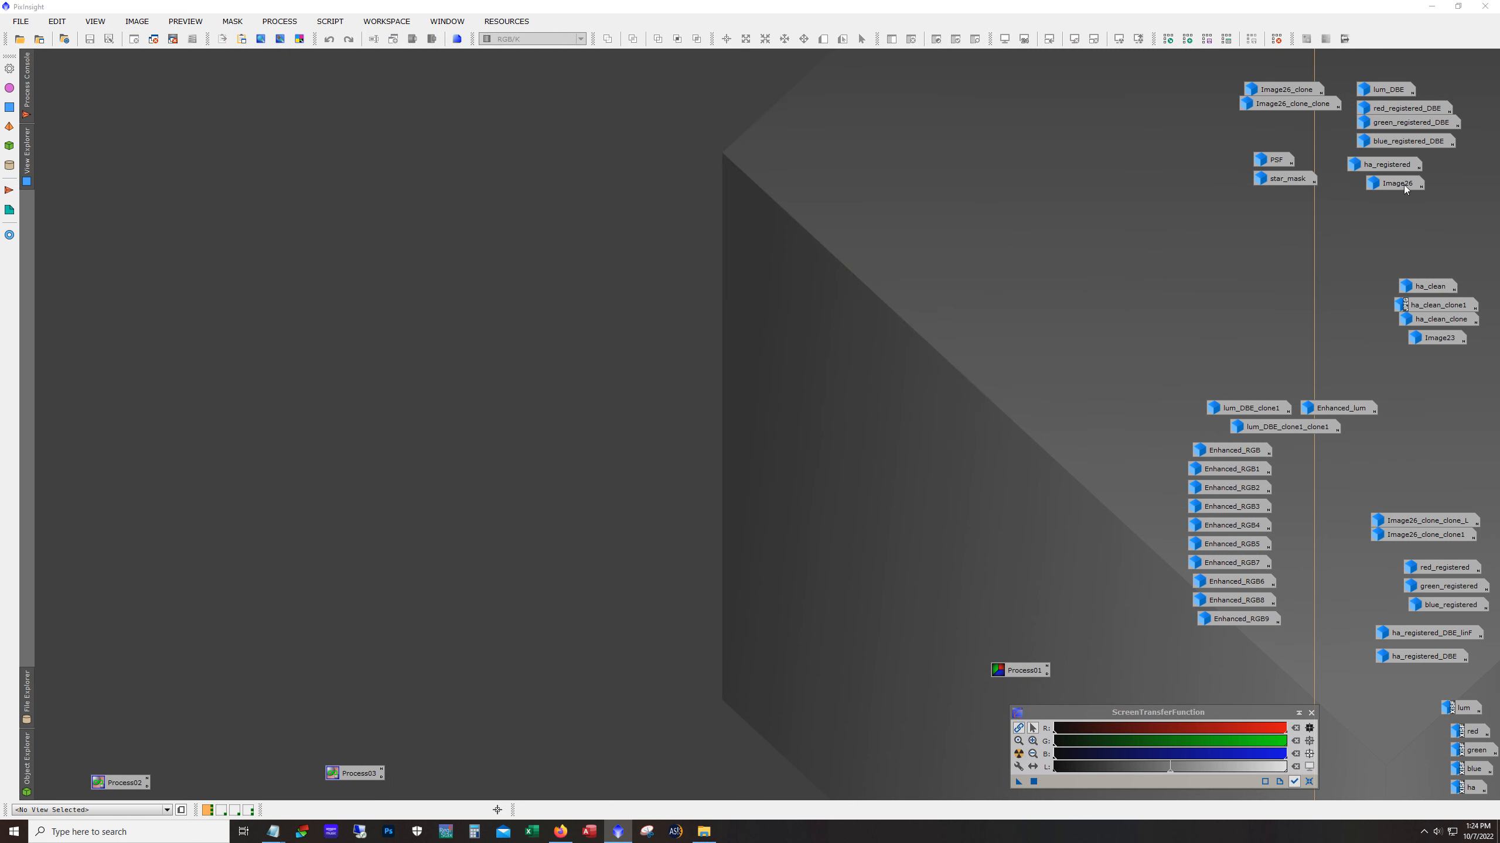
Step: Open the saved PixelMath instance Process02, review its RGB/K continuum-subtraction expression and Q symbol, and close it
{"action": "mouse_move", "coordinate": [1397, 170]}
{"action": "double_click", "coordinate": [132, 782]}
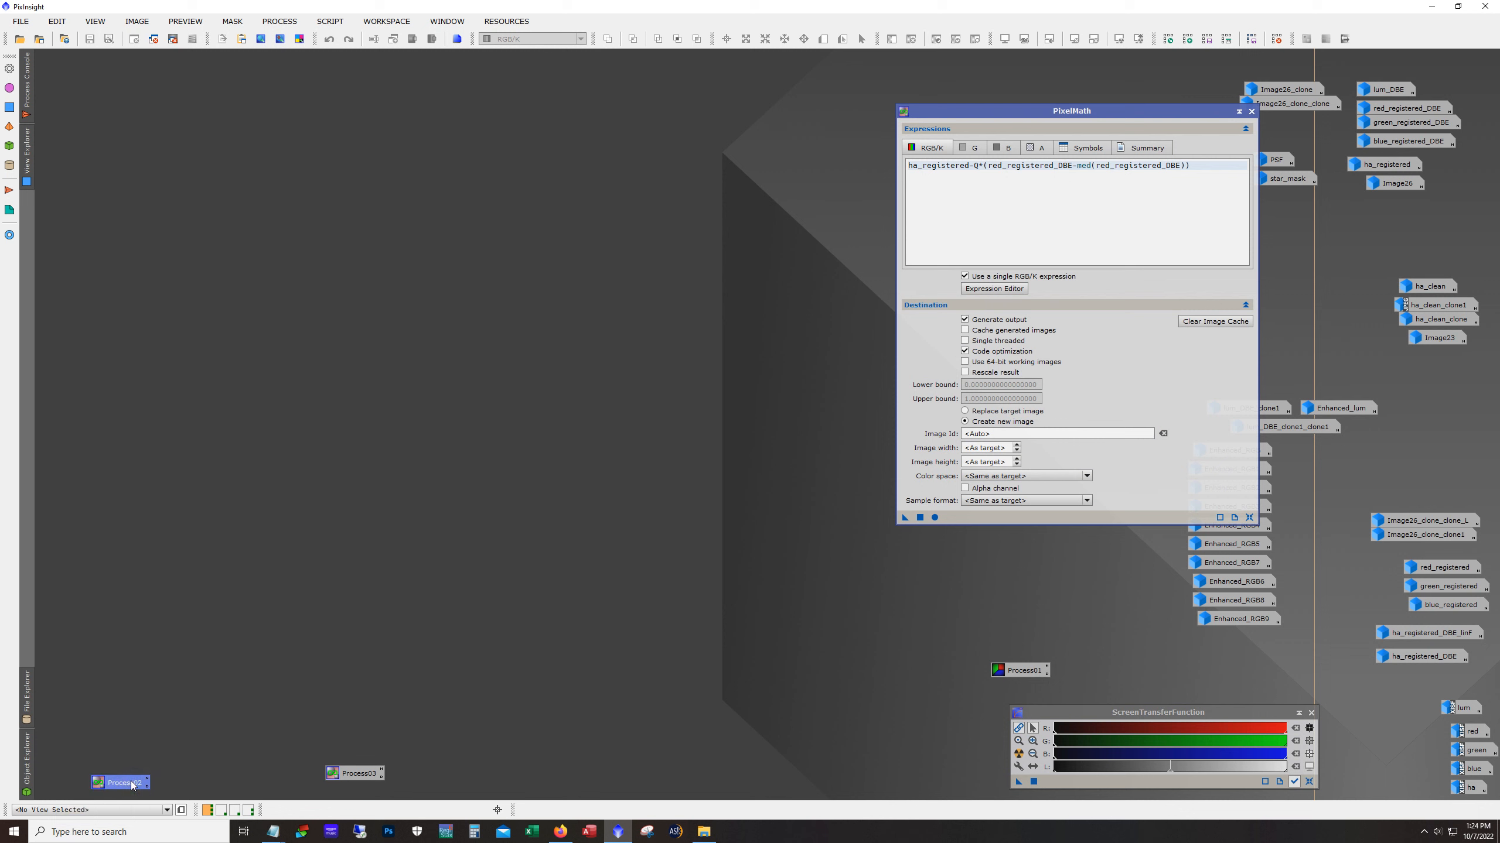
{"action": "left_click_drag", "start_coordinate": [1030, 112], "coordinate": [431, 128]}
{"action": "left_click", "coordinate": [492, 164]}
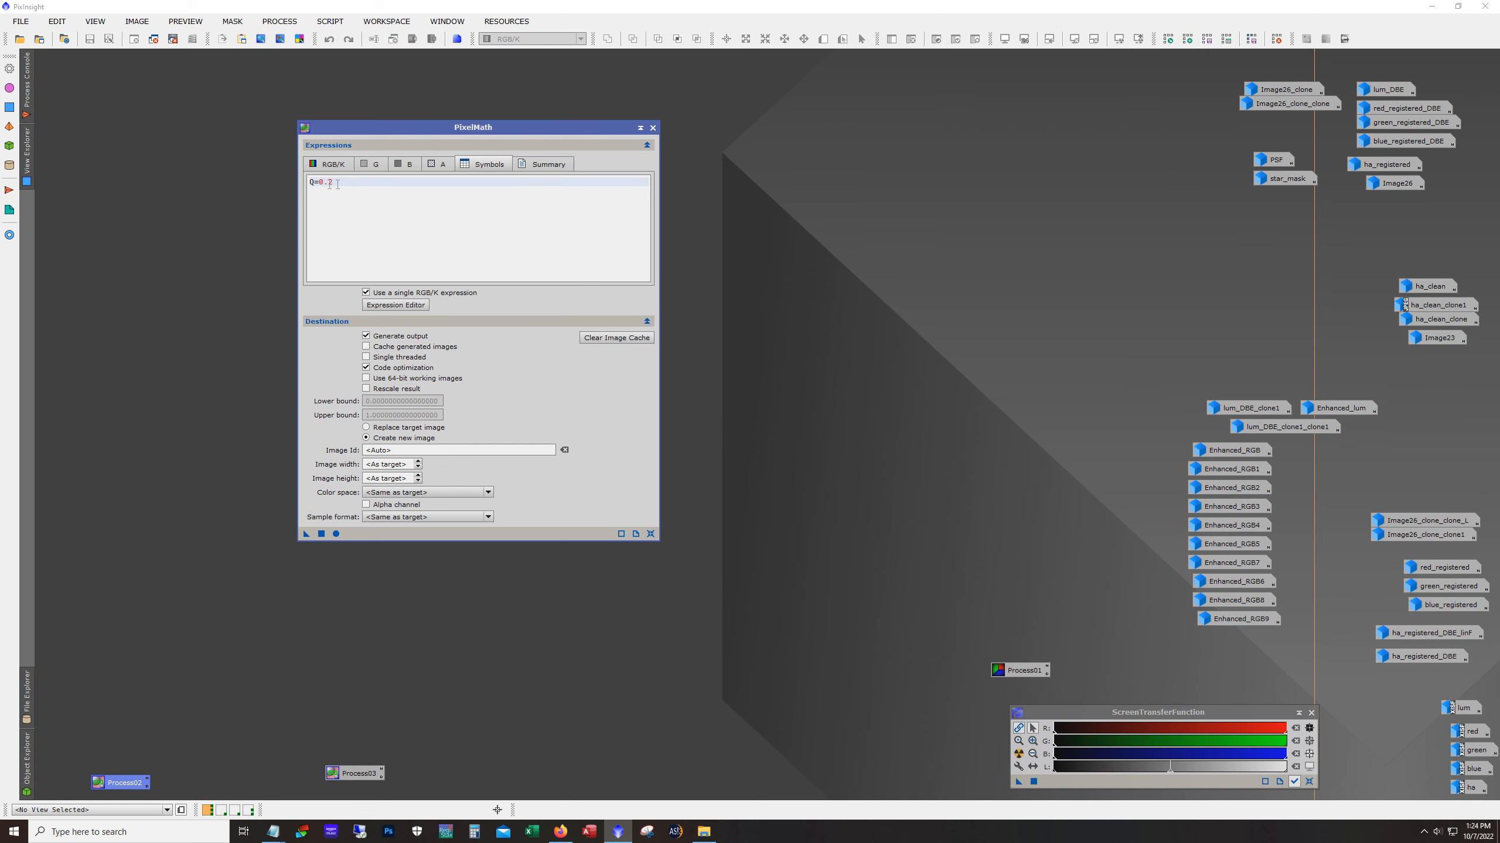
{"action": "left_click", "coordinate": [652, 128]}
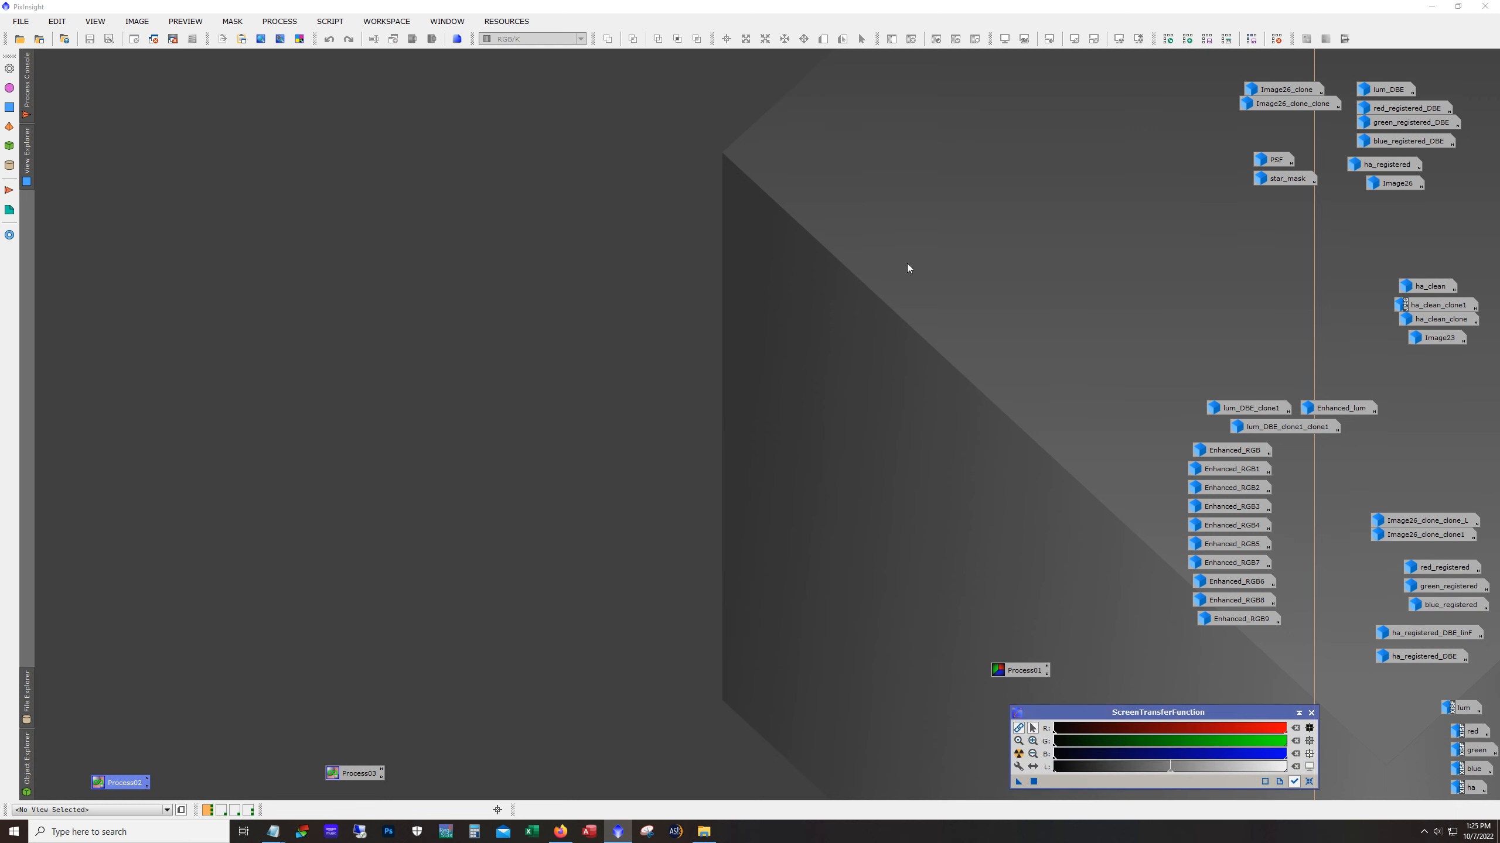
Step: Open ha_clean and inspect its nebulosity and residual stars at 1:1, 1:2, 1:3 and 1:4 zoom
{"action": "double_click", "coordinate": [1446, 286]}
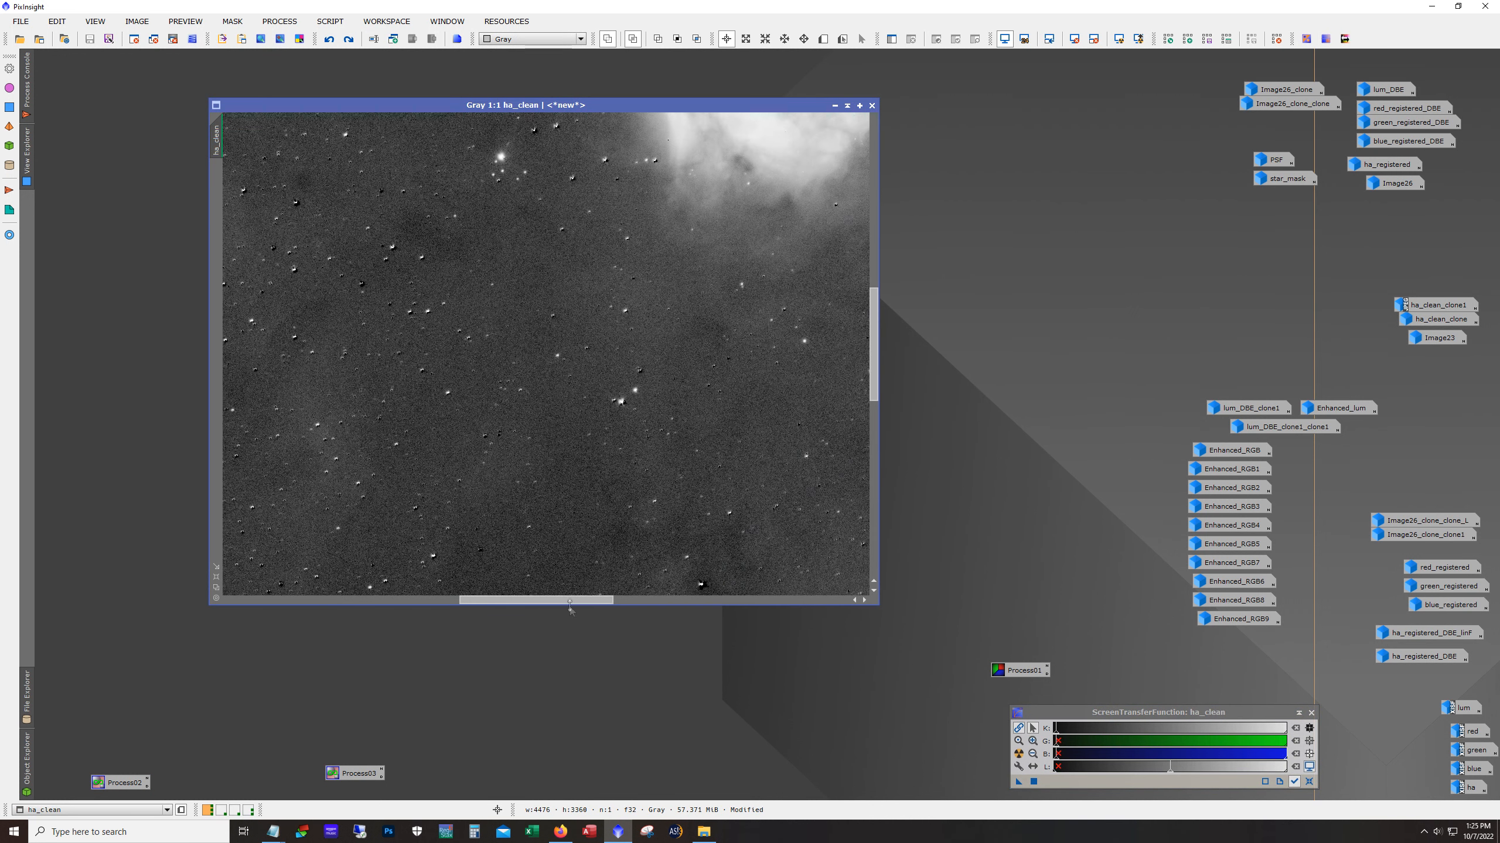
{"action": "left_click_drag", "start_coordinate": [570, 602], "coordinate": [497, 601]}
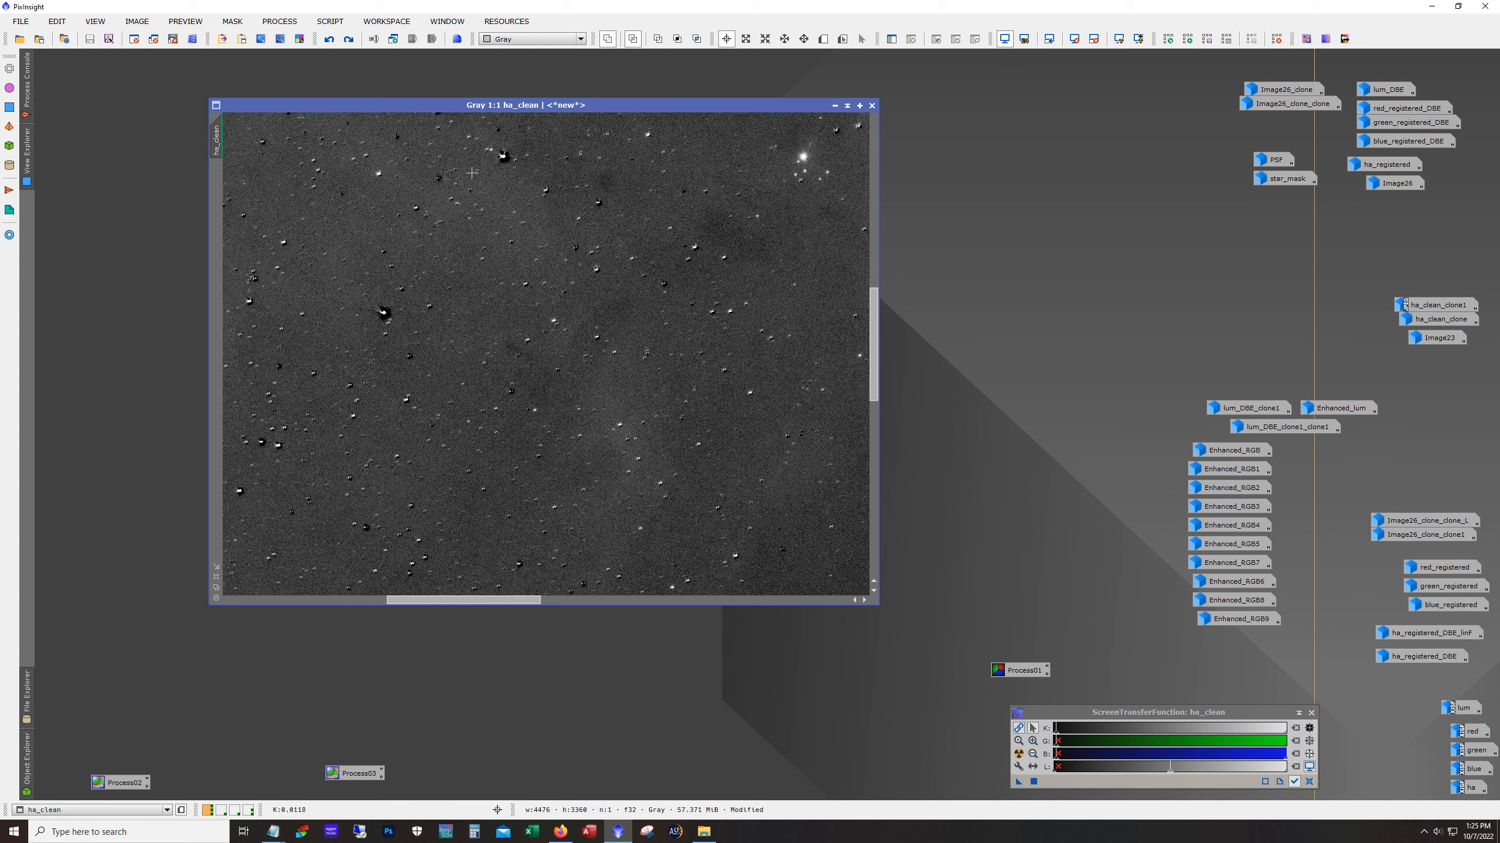
{"action": "scroll", "coordinate": [496, 502], "scroll_direction": "down", "scroll_amount": 3}
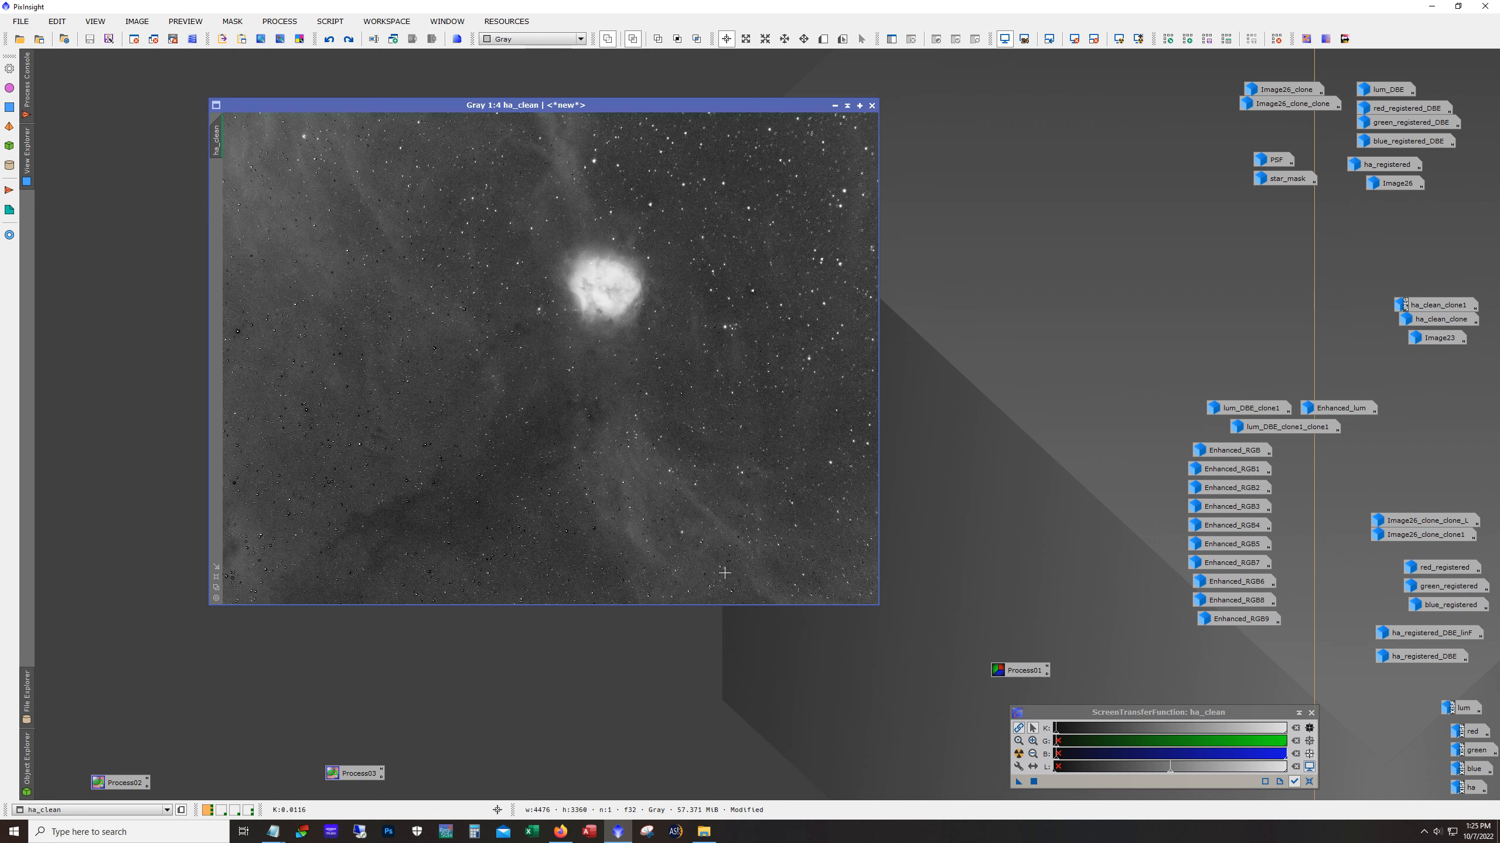
{"action": "scroll", "coordinate": [600, 564], "scroll_direction": "up", "scroll_amount": 2}
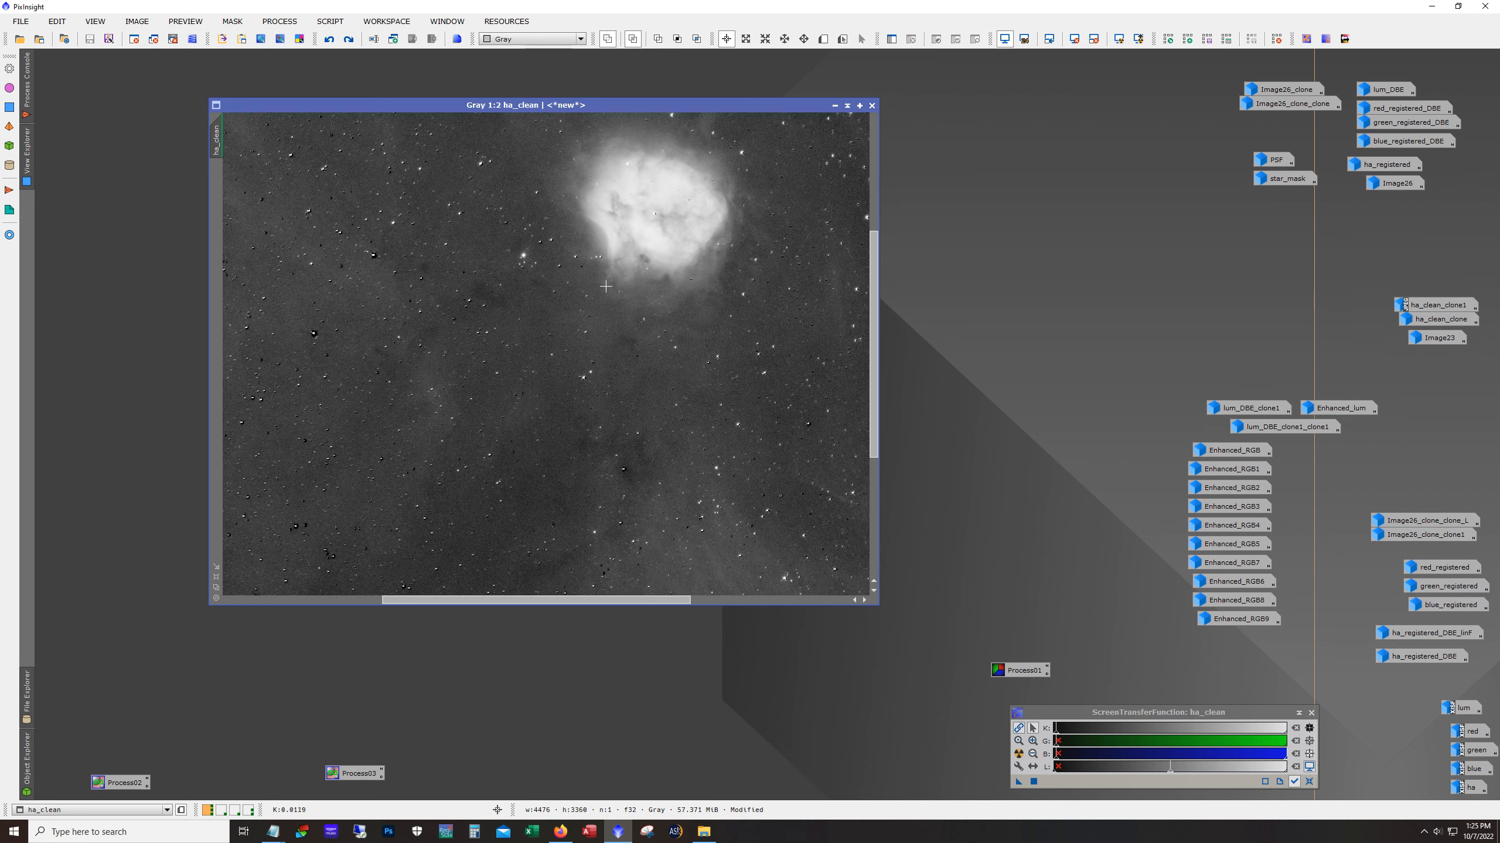
{"action": "left_click_drag", "start_coordinate": [532, 601], "coordinate": [560, 600]}
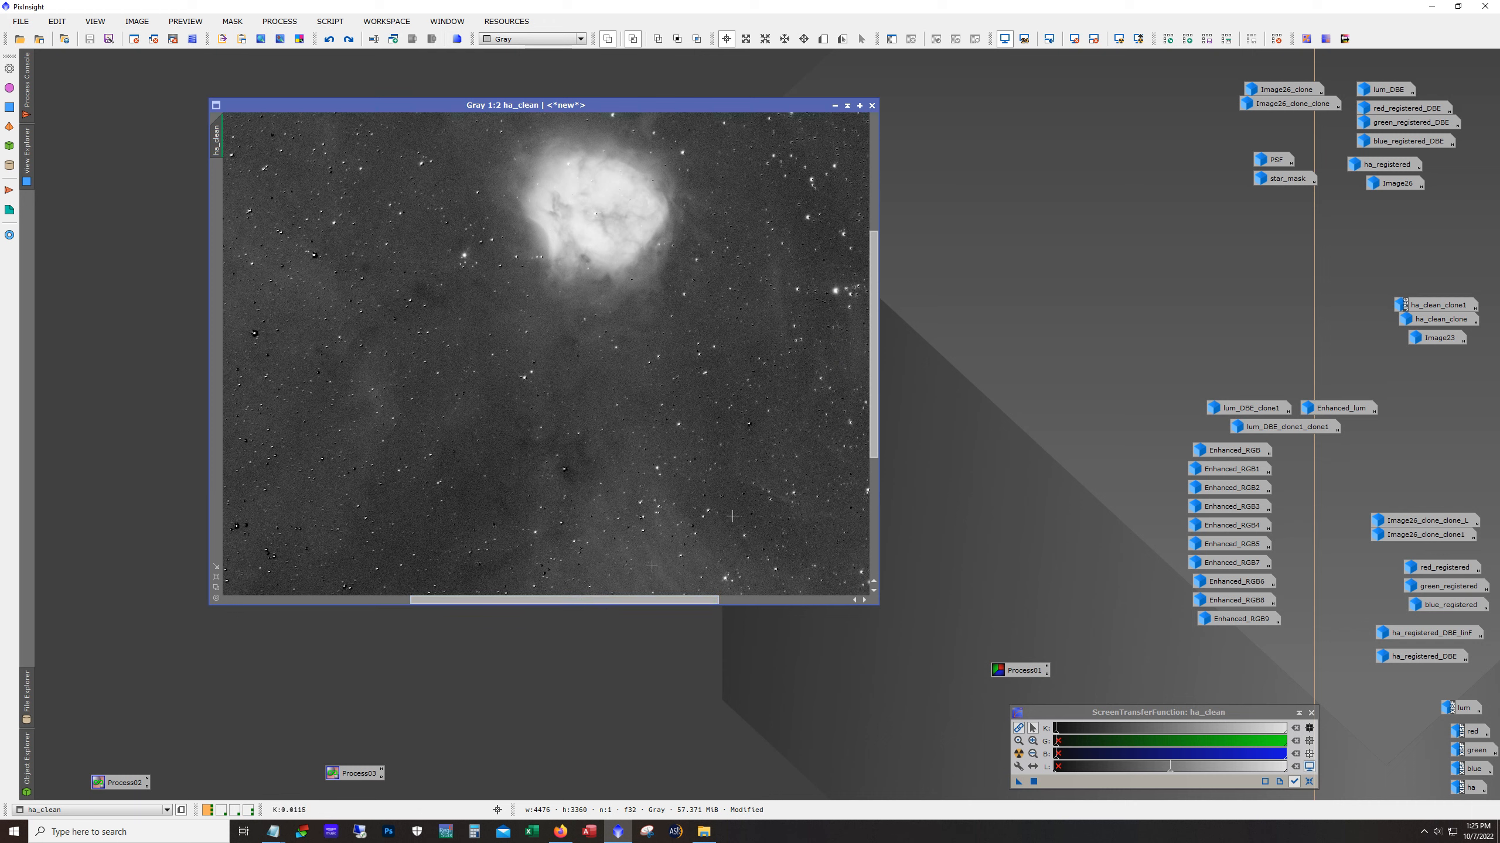
{"action": "left_click_drag", "start_coordinate": [877, 418], "coordinate": [876, 356]}
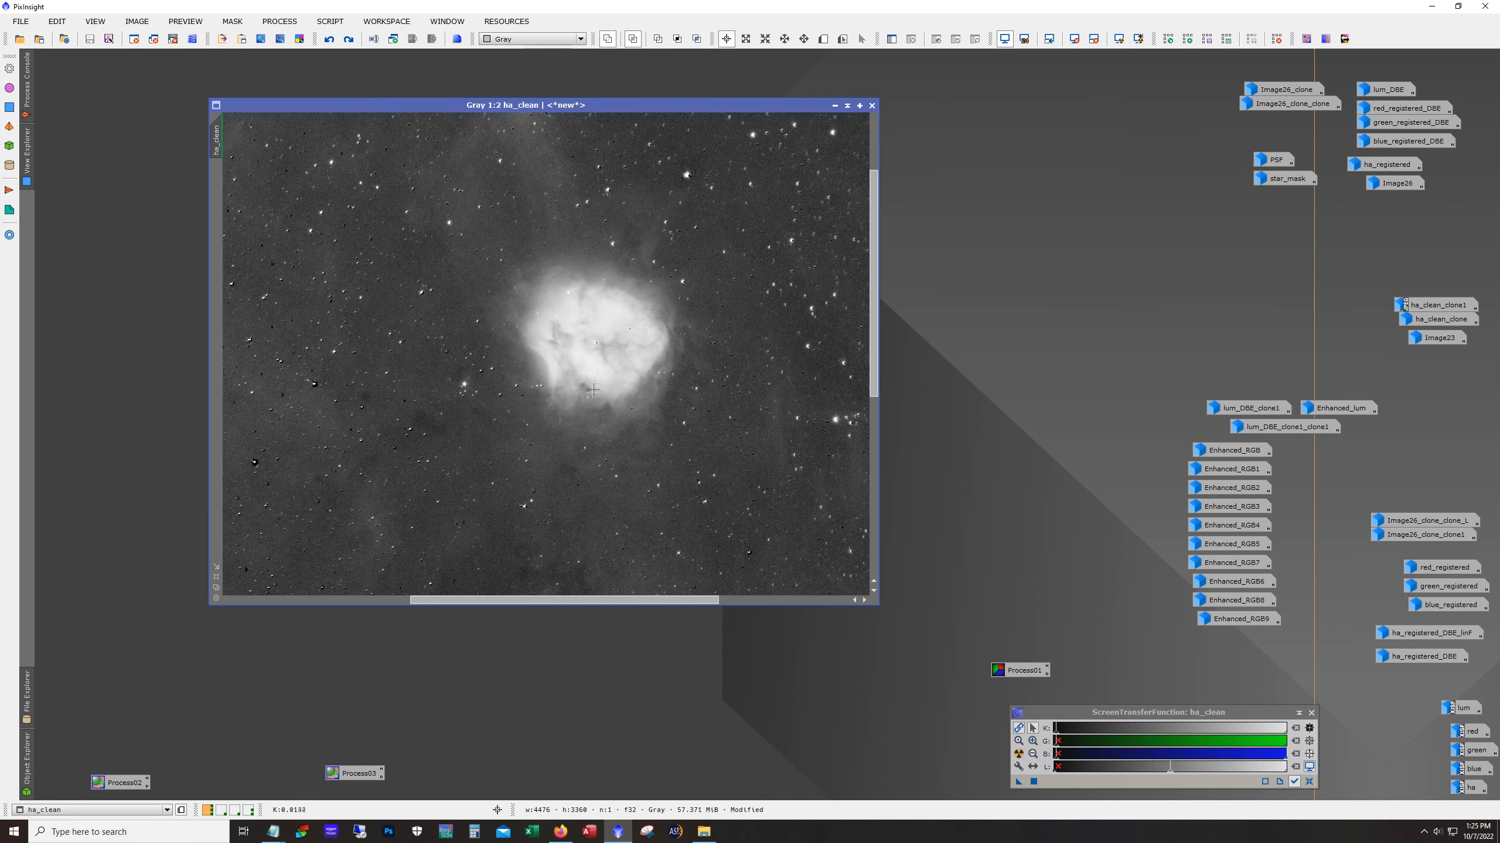
{"action": "scroll", "coordinate": [596, 378], "scroll_direction": "down", "scroll_amount": 2}
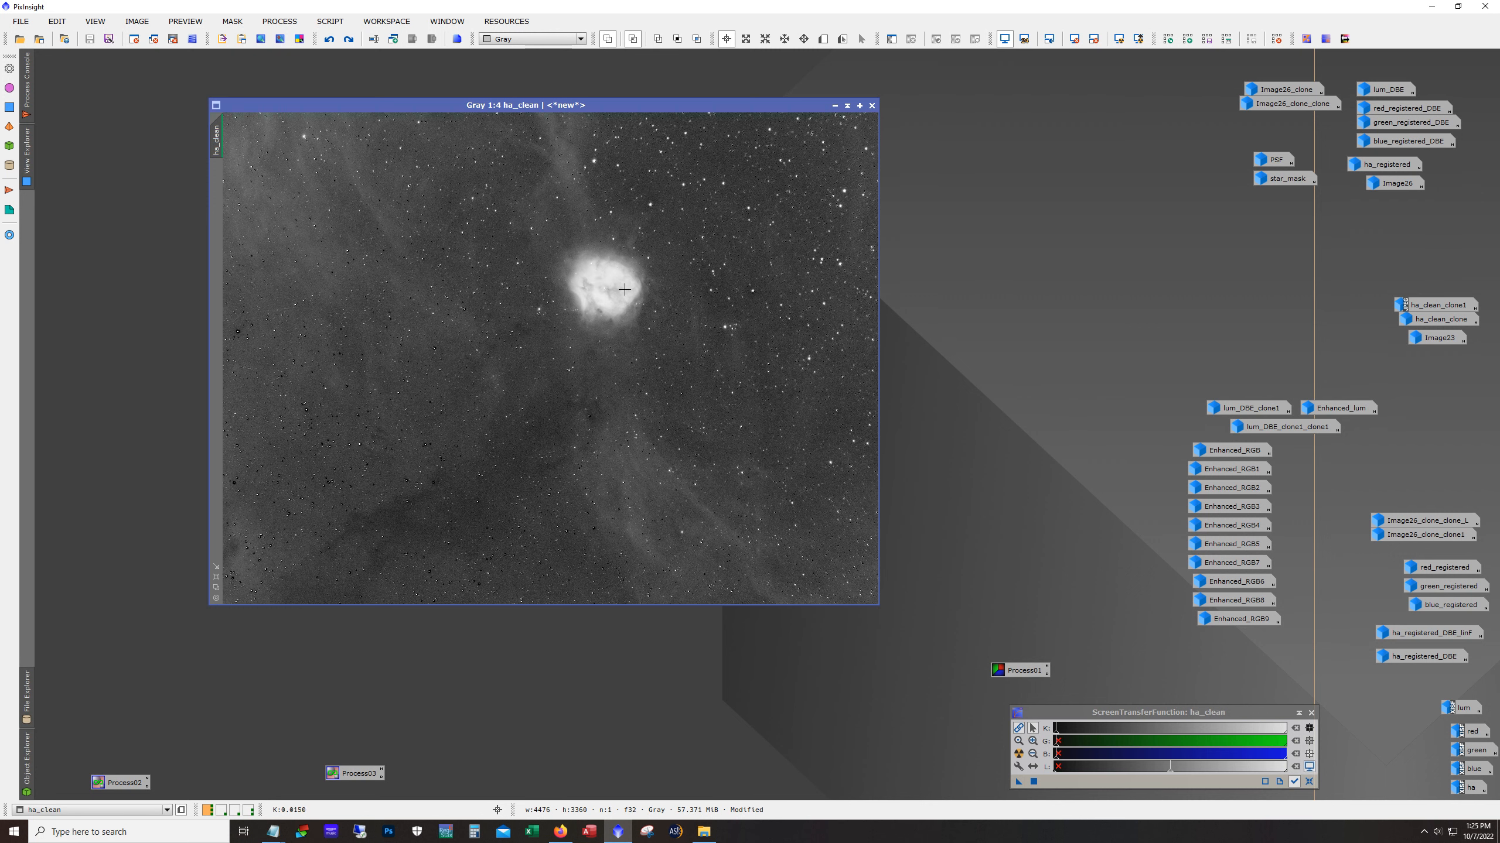
{"action": "scroll", "coordinate": [636, 312], "scroll_direction": "up", "scroll_amount": 1}
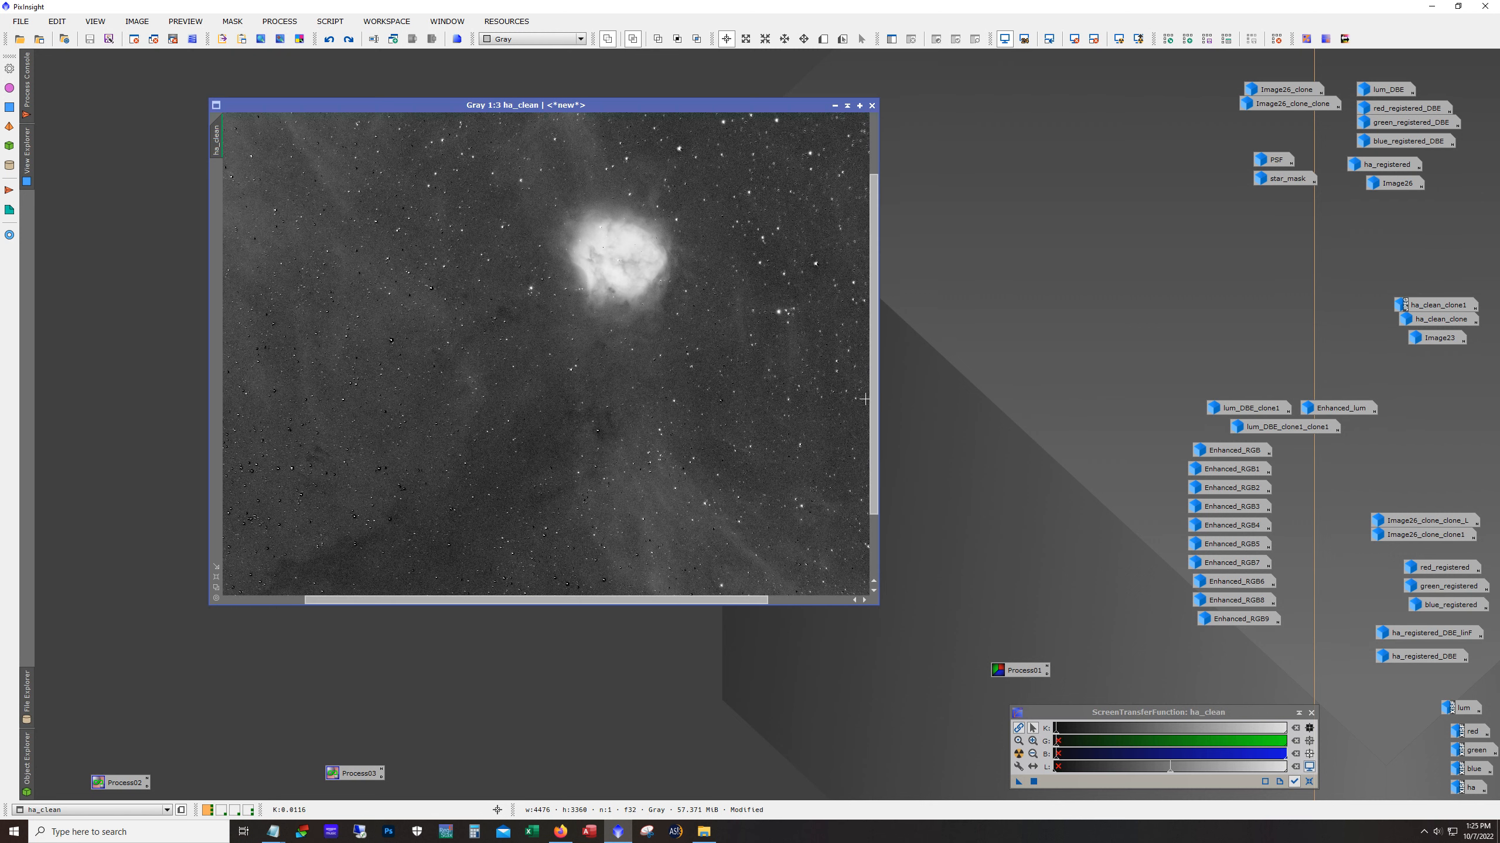
{"action": "scroll", "coordinate": [873, 399], "scroll_direction": "up", "scroll_amount": 1}
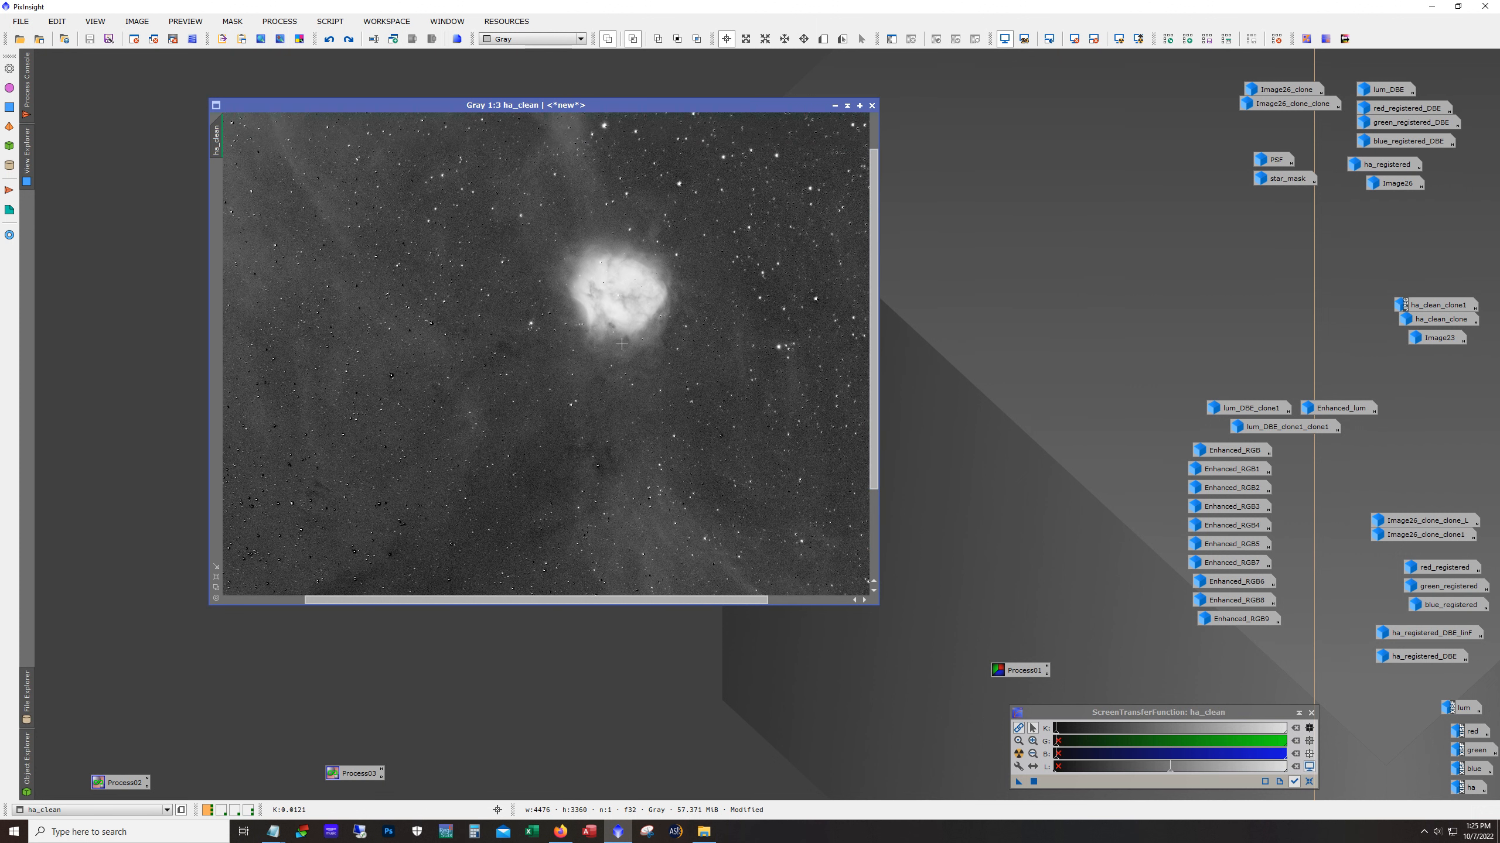
Step: Open Enhanced_RGB, Enhanced_RGB1 and Enhanced_RGB2 for comparison, and inspect the nebula in Enhanced_RGB2 at 1:1 zoom
{"action": "double_click", "coordinate": [1205, 451]}
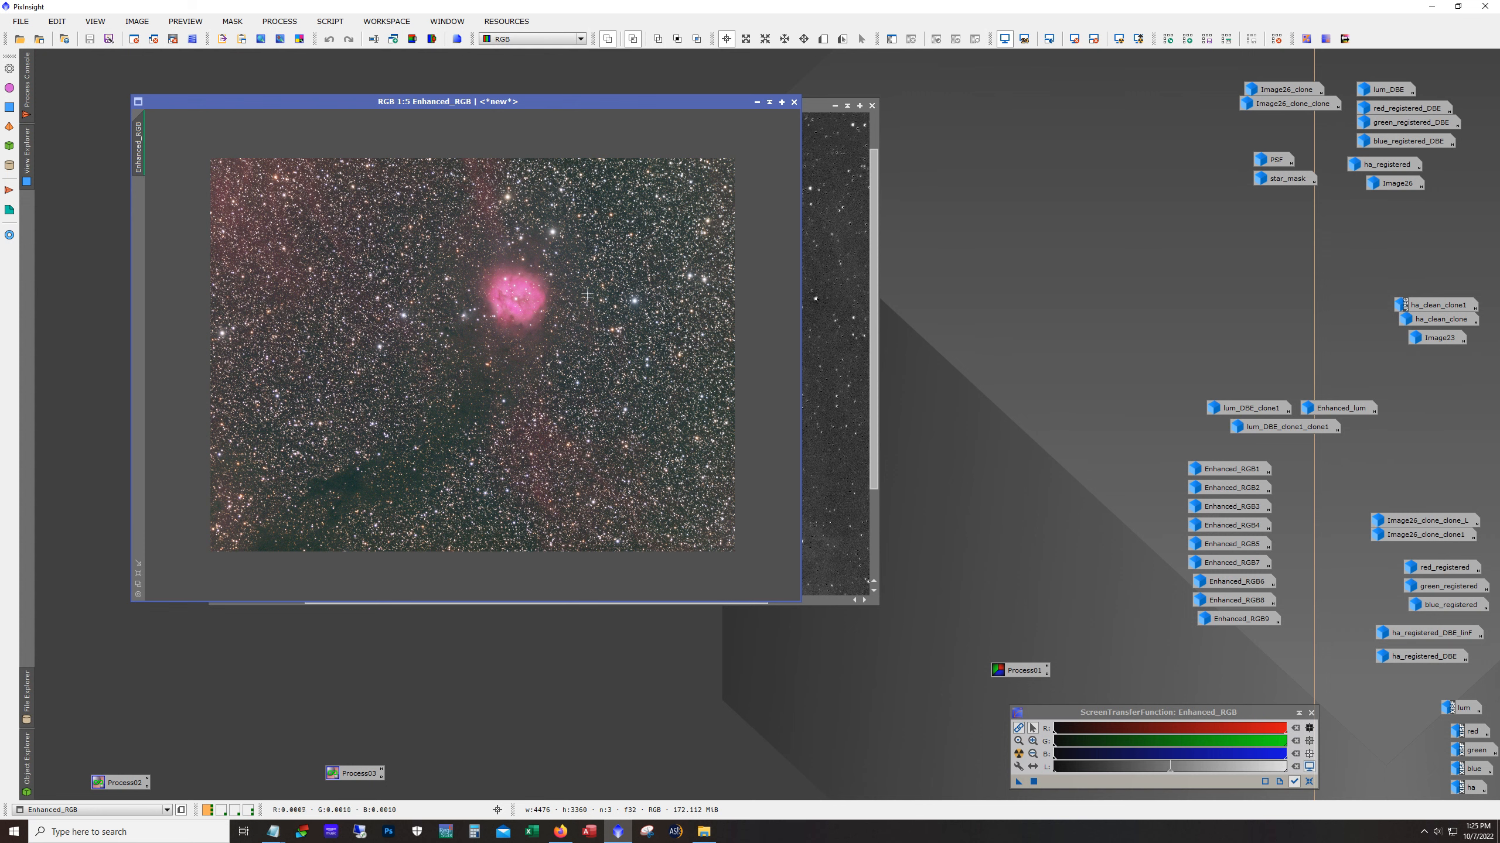
{"action": "double_click", "coordinate": [1198, 471]}
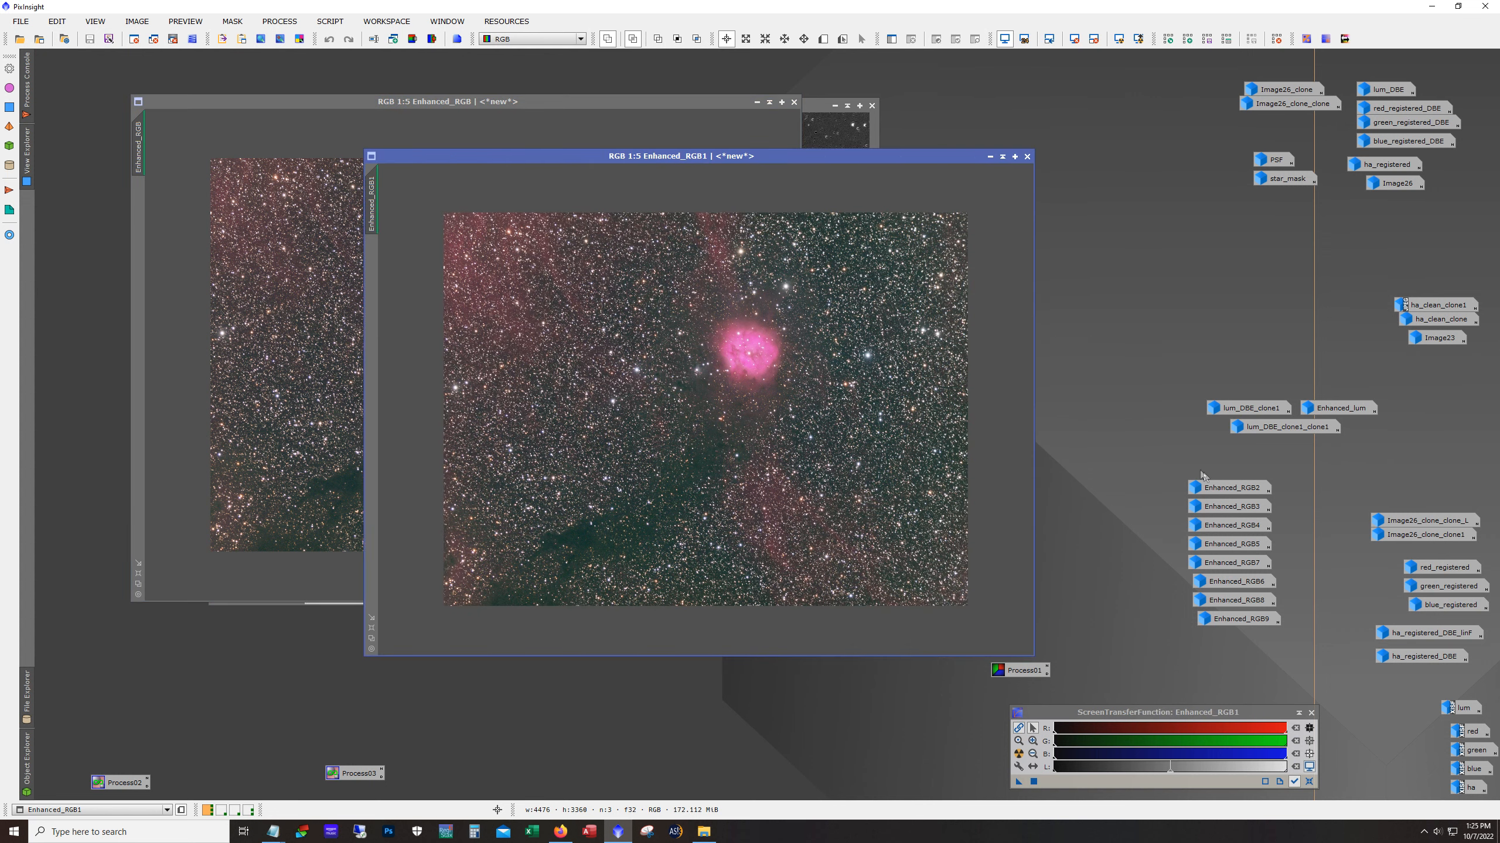
{"action": "double_click", "coordinate": [1230, 487]}
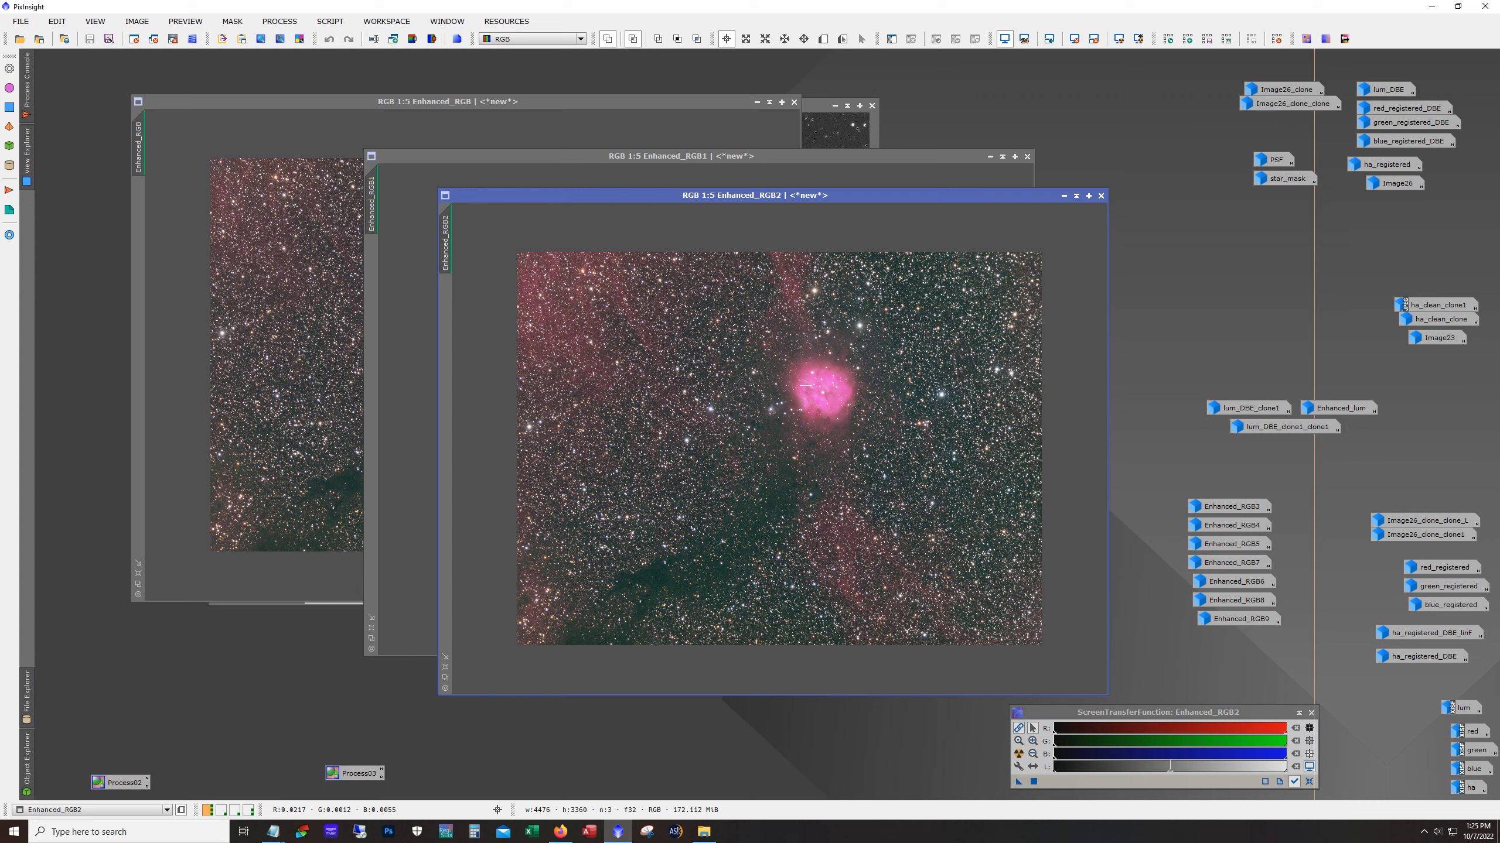
{"action": "scroll", "coordinate": [805, 385], "scroll_direction": "up", "scroll_amount": 4}
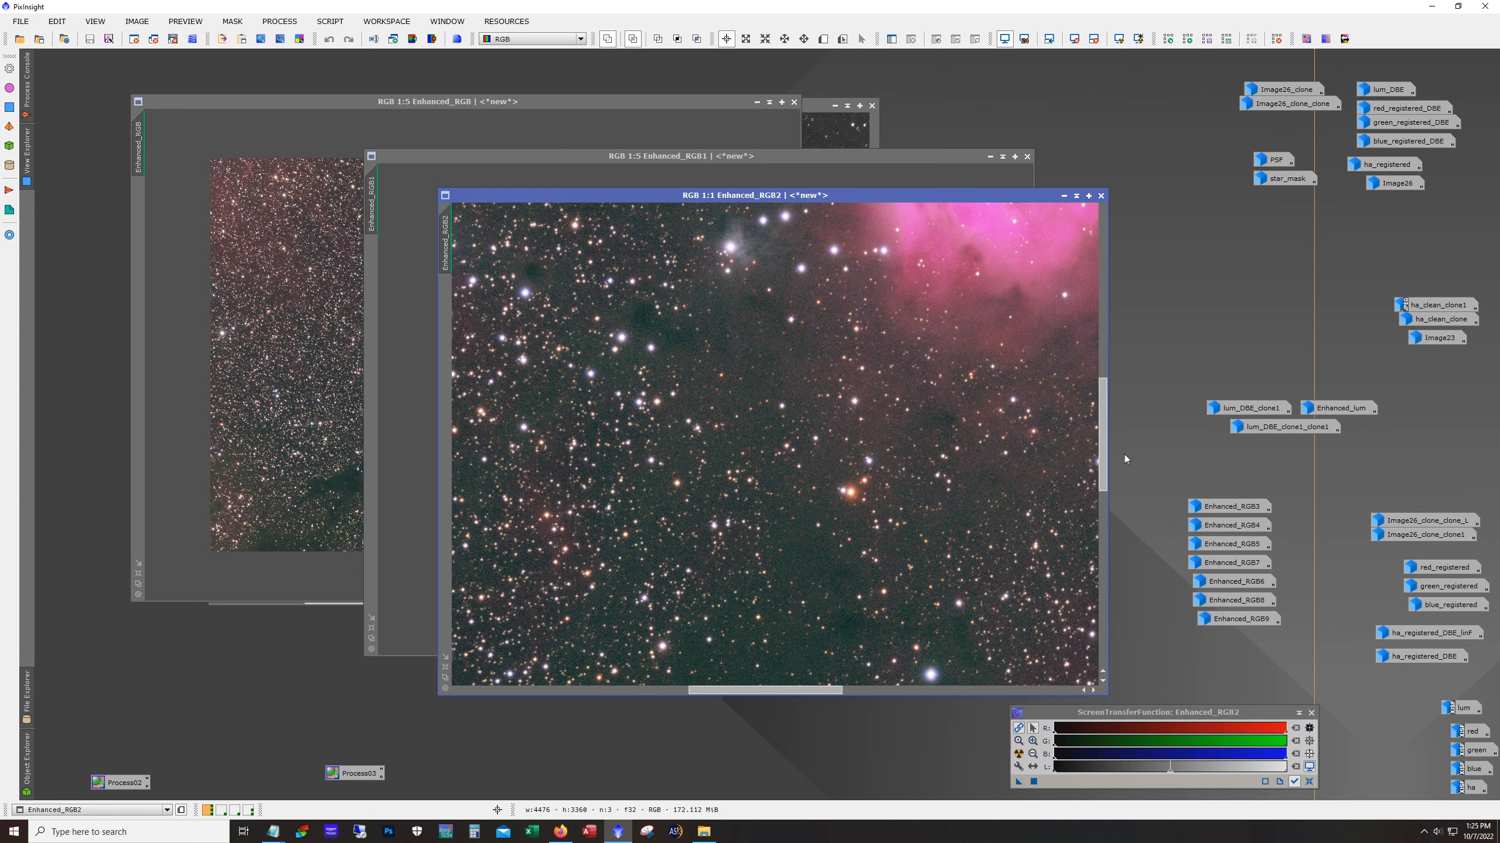
{"action": "scroll", "coordinate": [1105, 458], "scroll_direction": "up", "scroll_amount": 5}
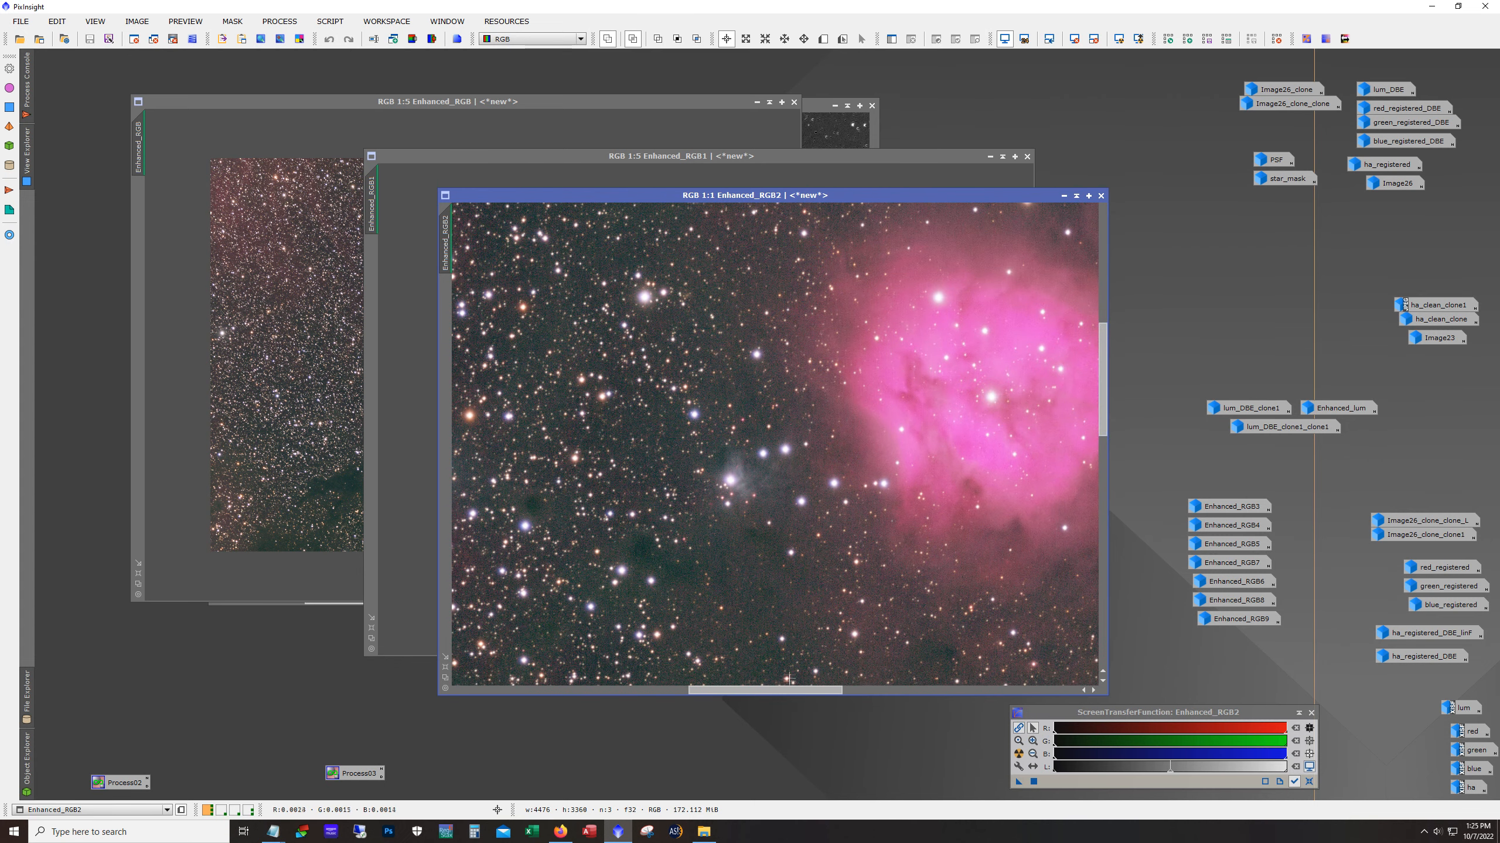
{"action": "left_click_drag", "start_coordinate": [767, 690], "coordinate": [813, 690]}
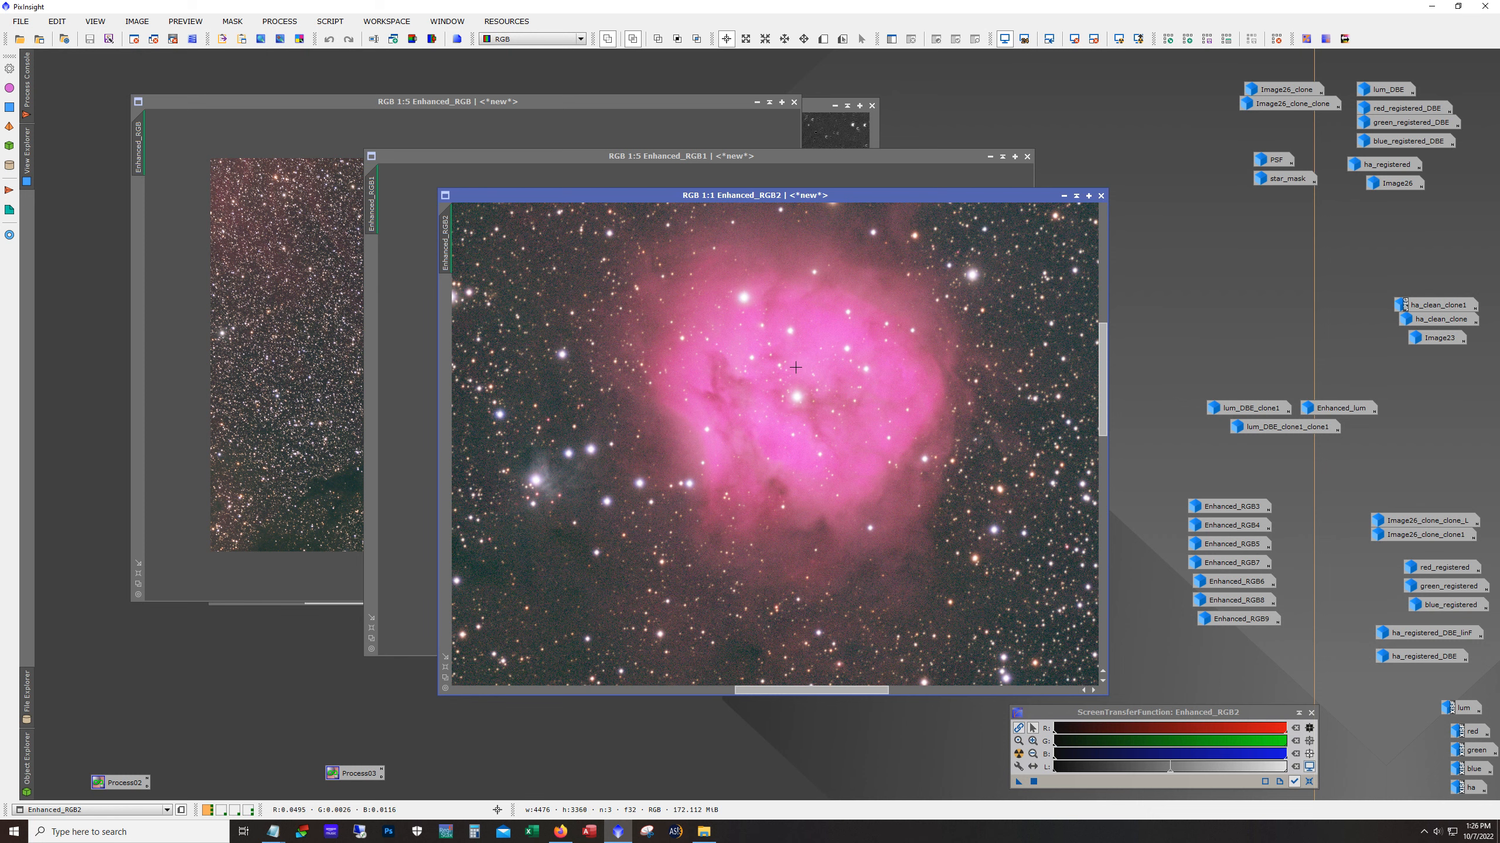
Step: Open Enhanced_RGB3, Enhanced_RGB4 and Enhanced_RGB5, and examine the color and nebulosity of Enhanced_RGB5 at 1:1 and 1:4 zoom
{"action": "double_click", "coordinate": [1209, 504]}
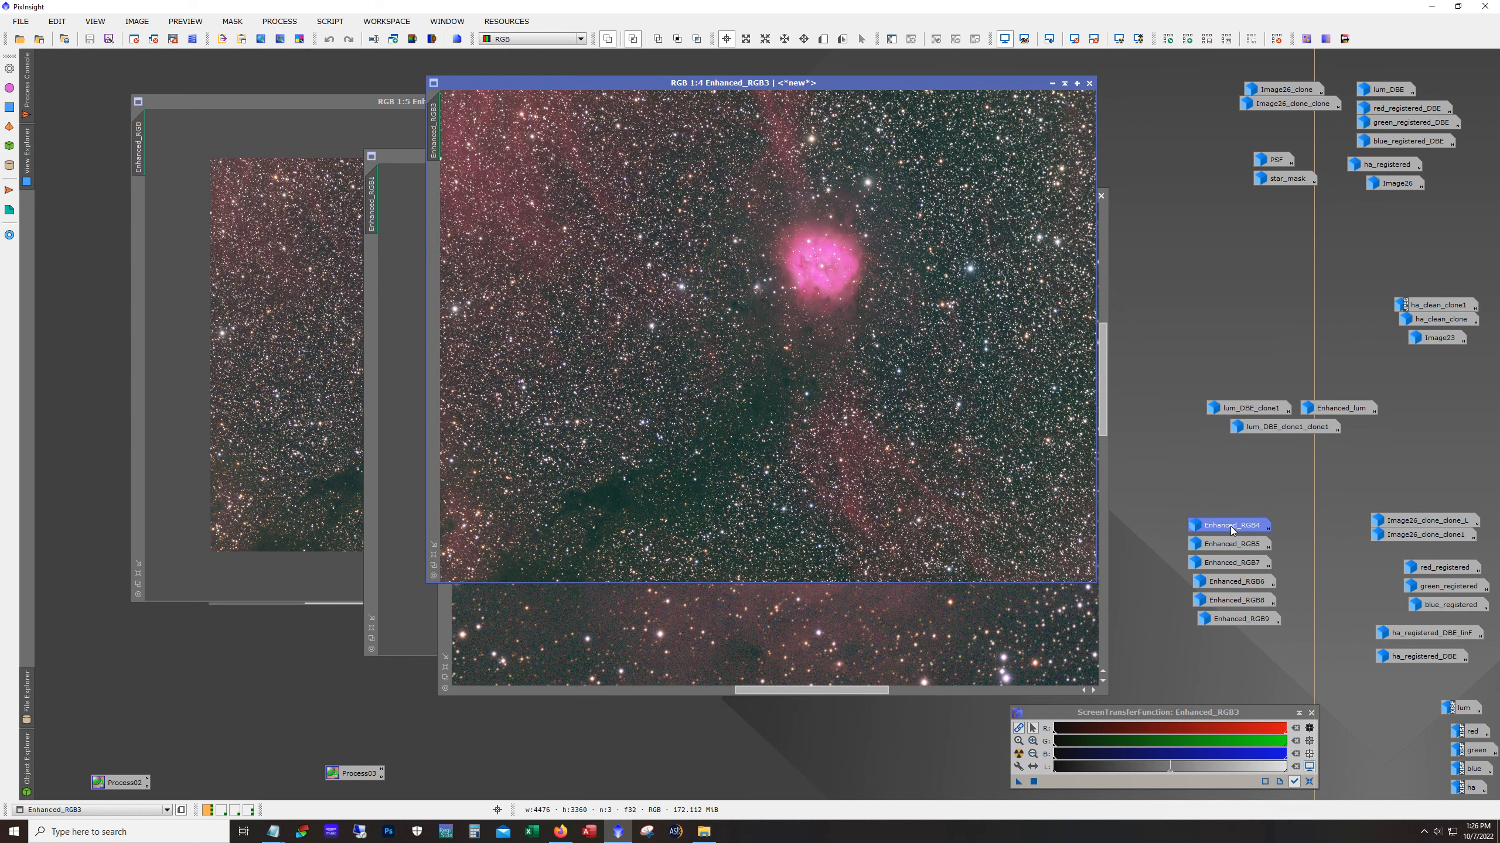
{"action": "double_click", "coordinate": [1230, 526]}
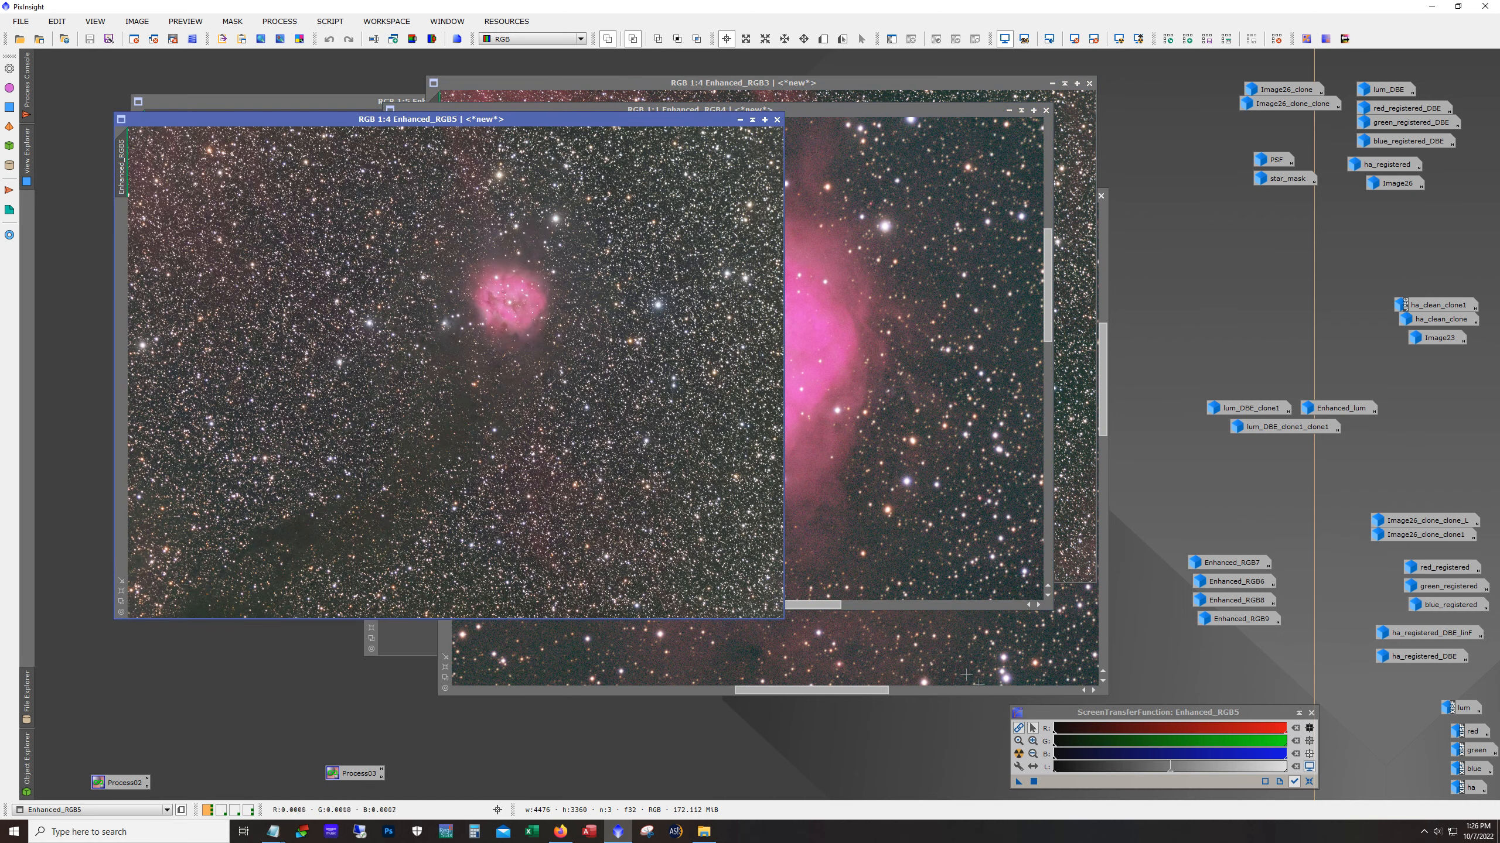
{"action": "scroll", "coordinate": [526, 273], "scroll_direction": "up", "scroll_amount": 1}
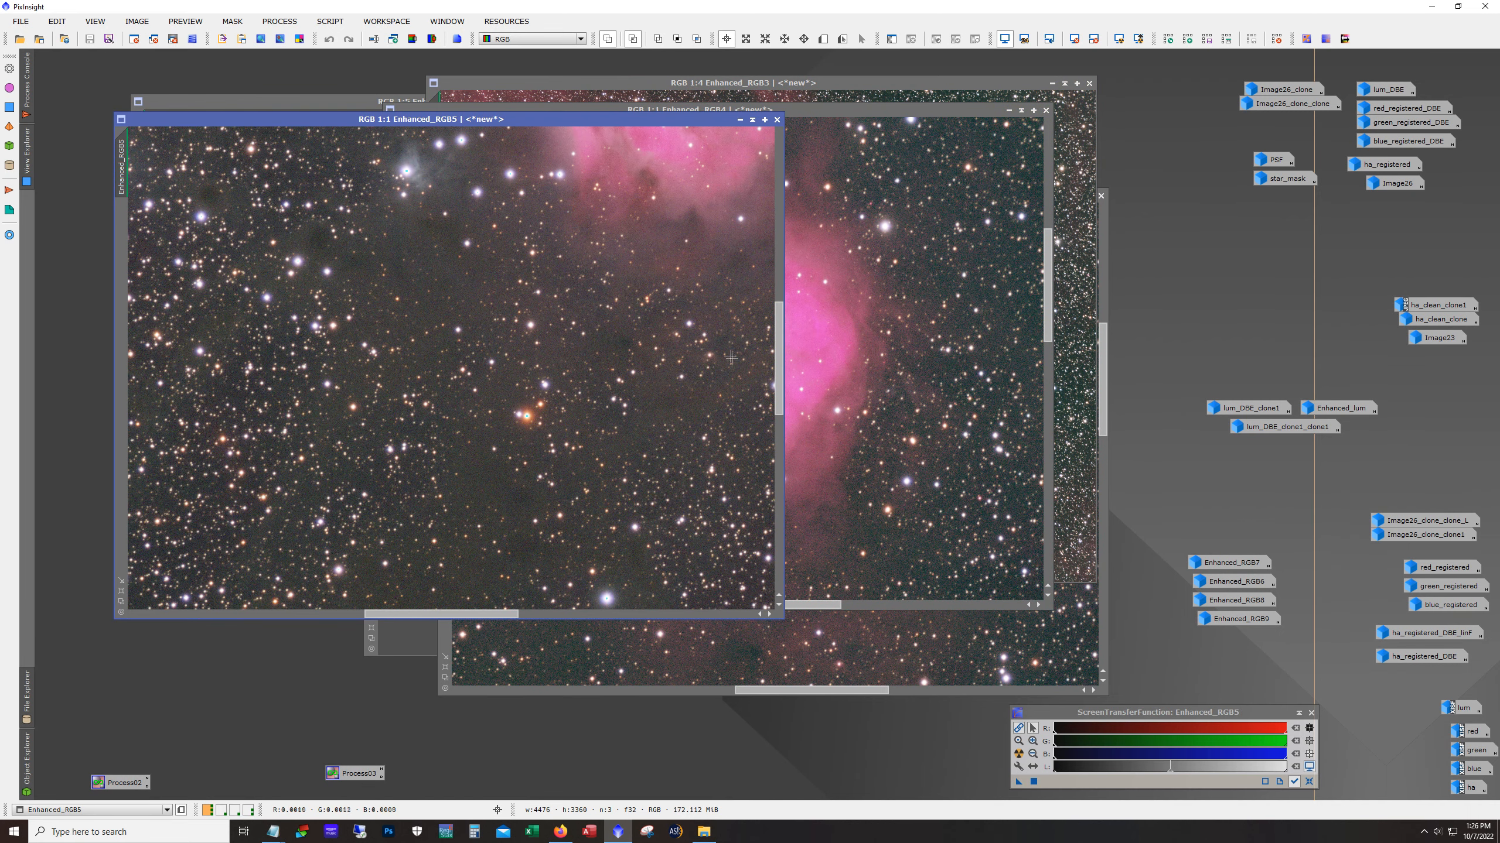
{"action": "scroll", "coordinate": [527, 311], "scroll_direction": "down", "scroll_amount": 2}
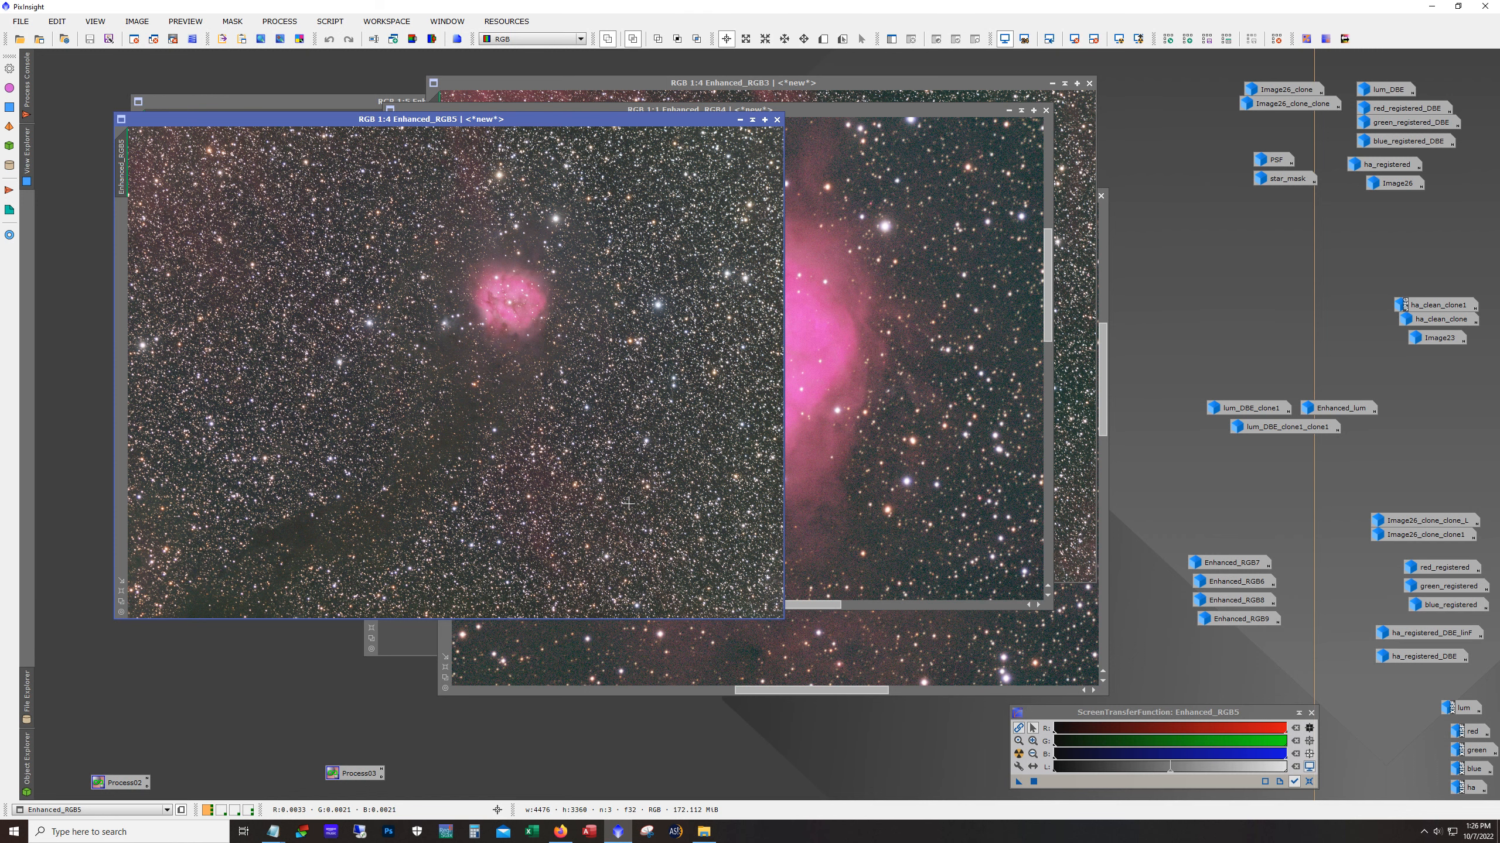
Step: Minimize the open Enhanced_RGB image and Enhanced_RGB1 through Enhanced_RGB5, leaving ha_clean open
{"action": "left_click", "coordinate": [740, 120]}
{"action": "left_click", "coordinate": [1021, 111]}
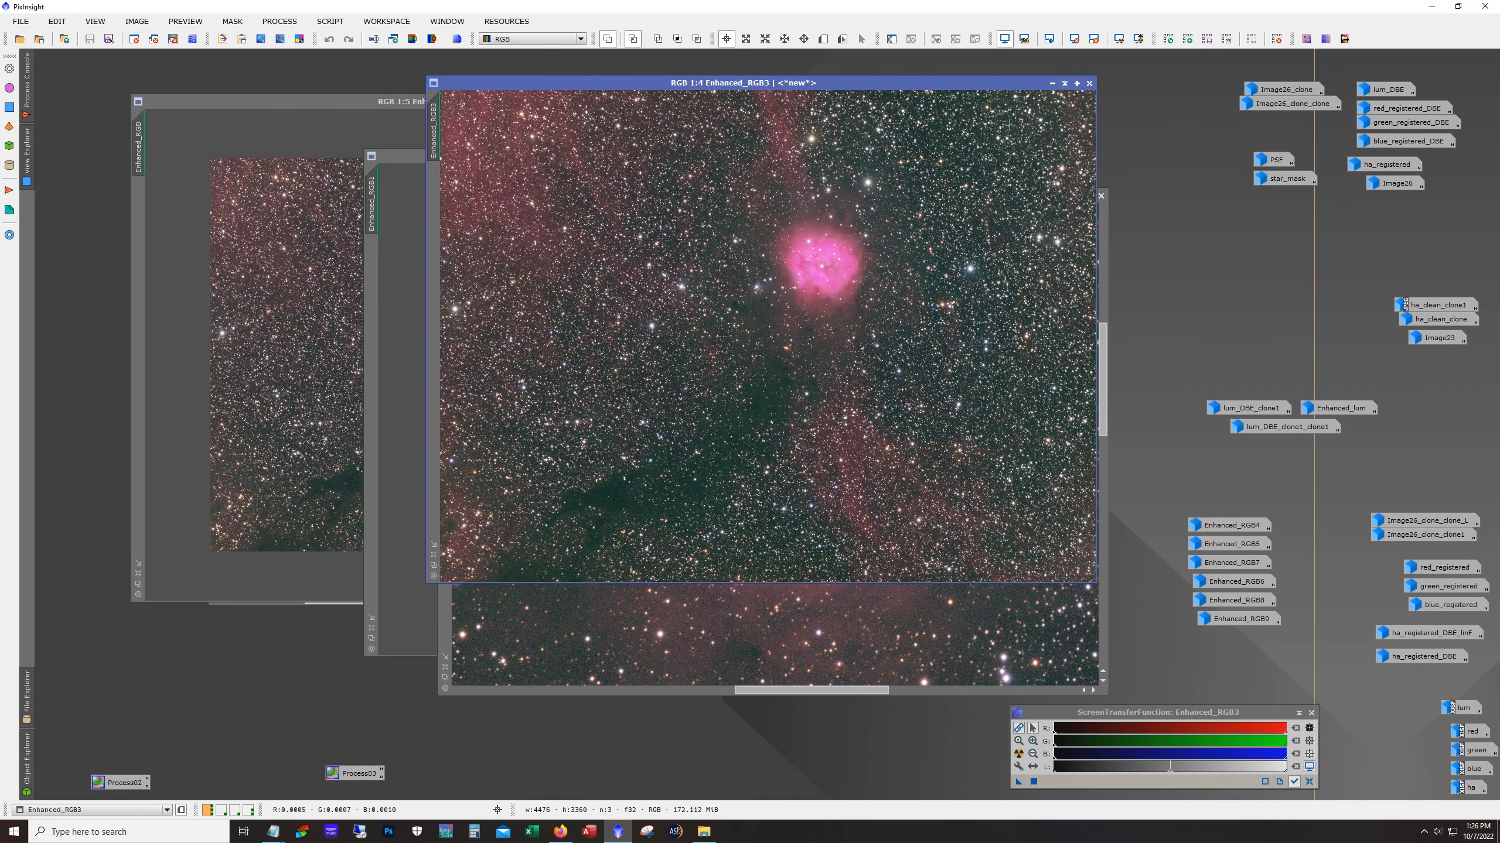
{"action": "left_click", "coordinate": [1056, 84]}
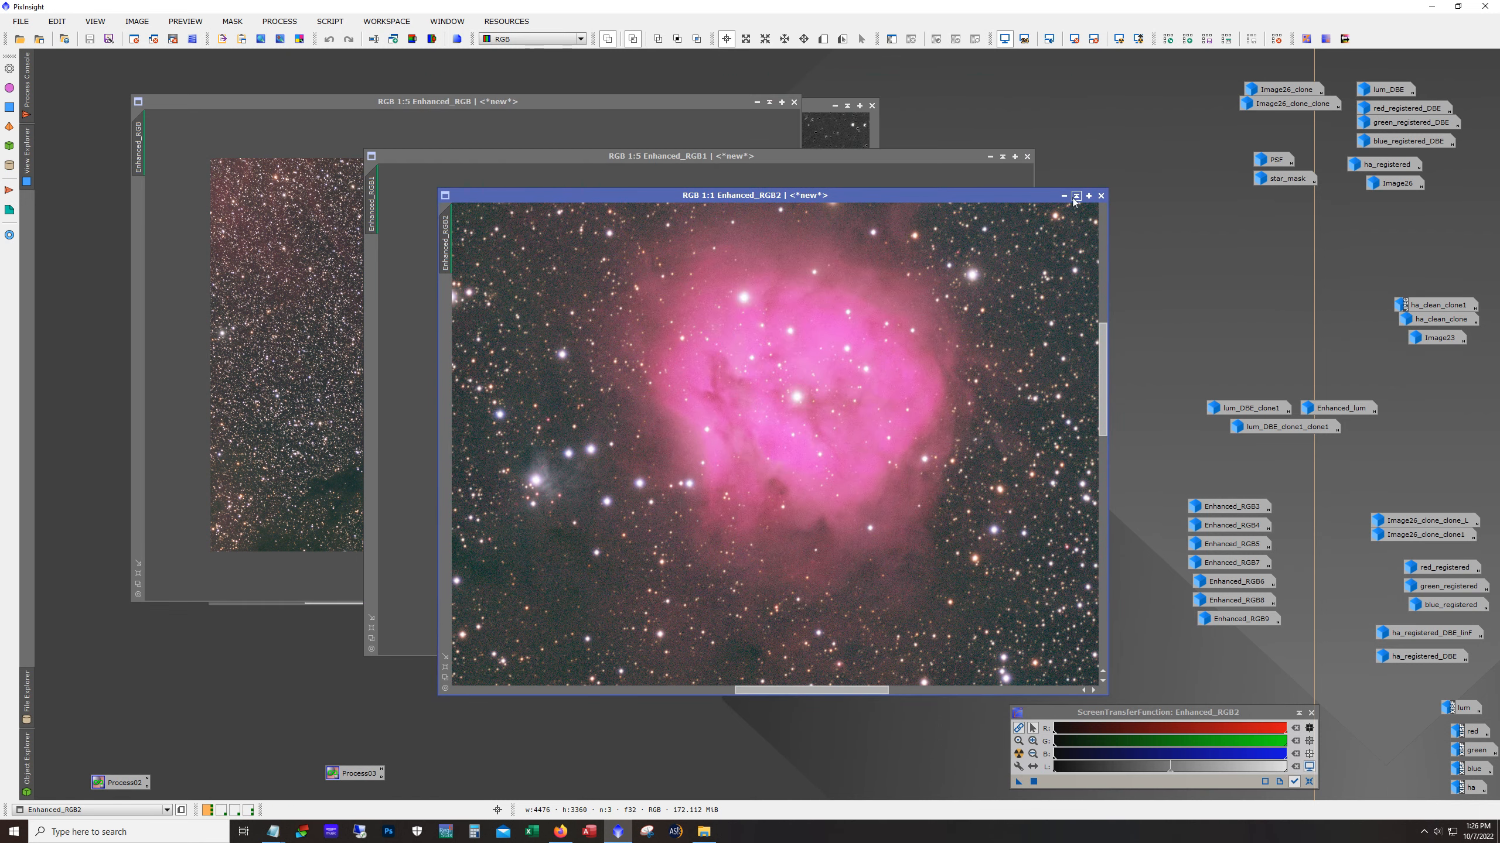
{"action": "left_click", "coordinate": [1063, 195]}
{"action": "left_click", "coordinate": [990, 156]}
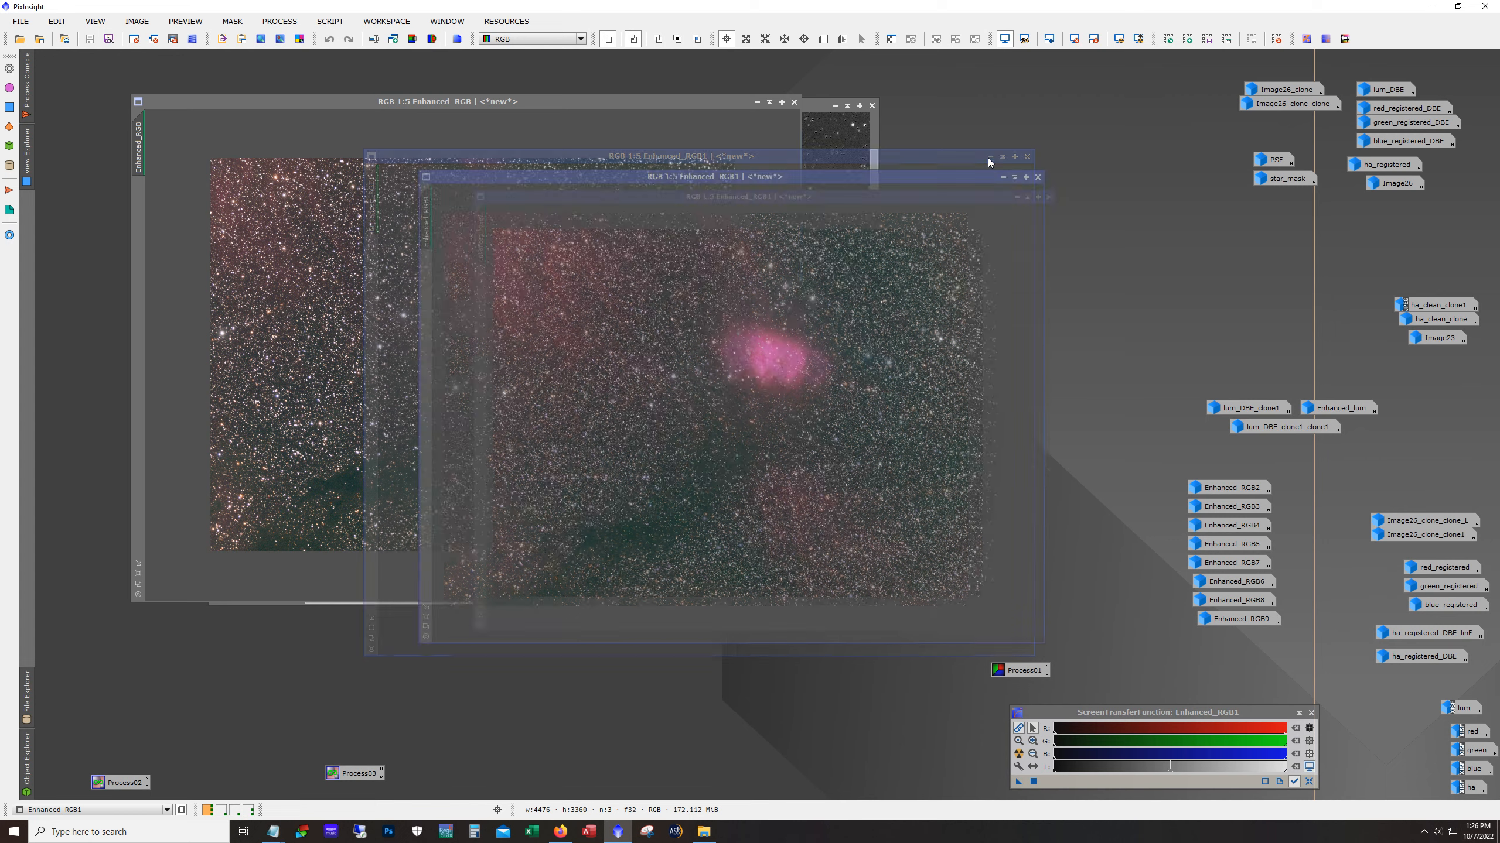
{"action": "left_click", "coordinate": [756, 102]}
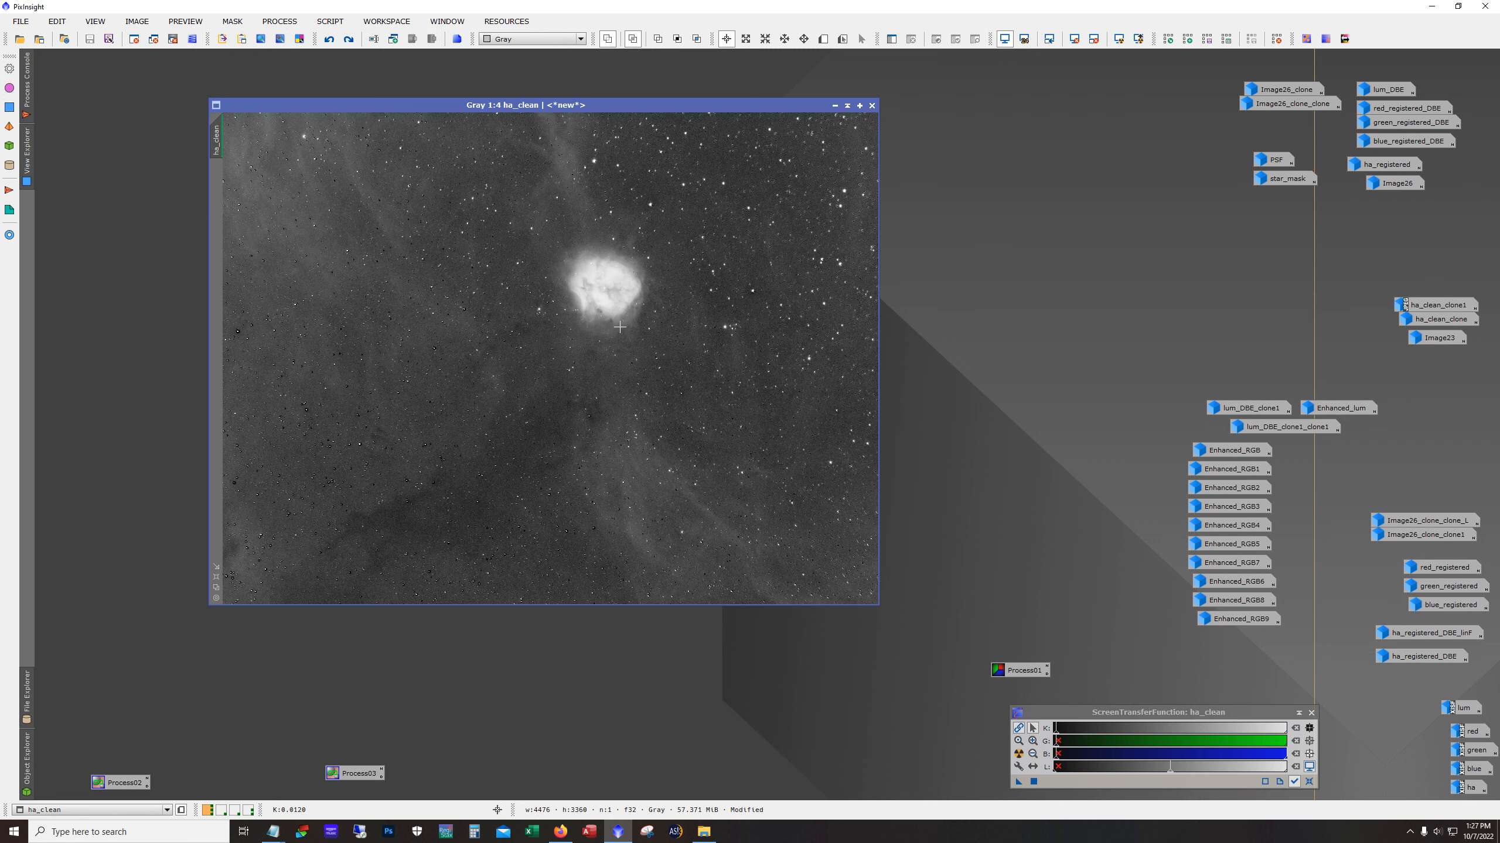
Step: Compare ha_clean without and with its automatic screen stretch, and step its processing history forward and back
{"action": "key", "text": "ctrl+F12"}
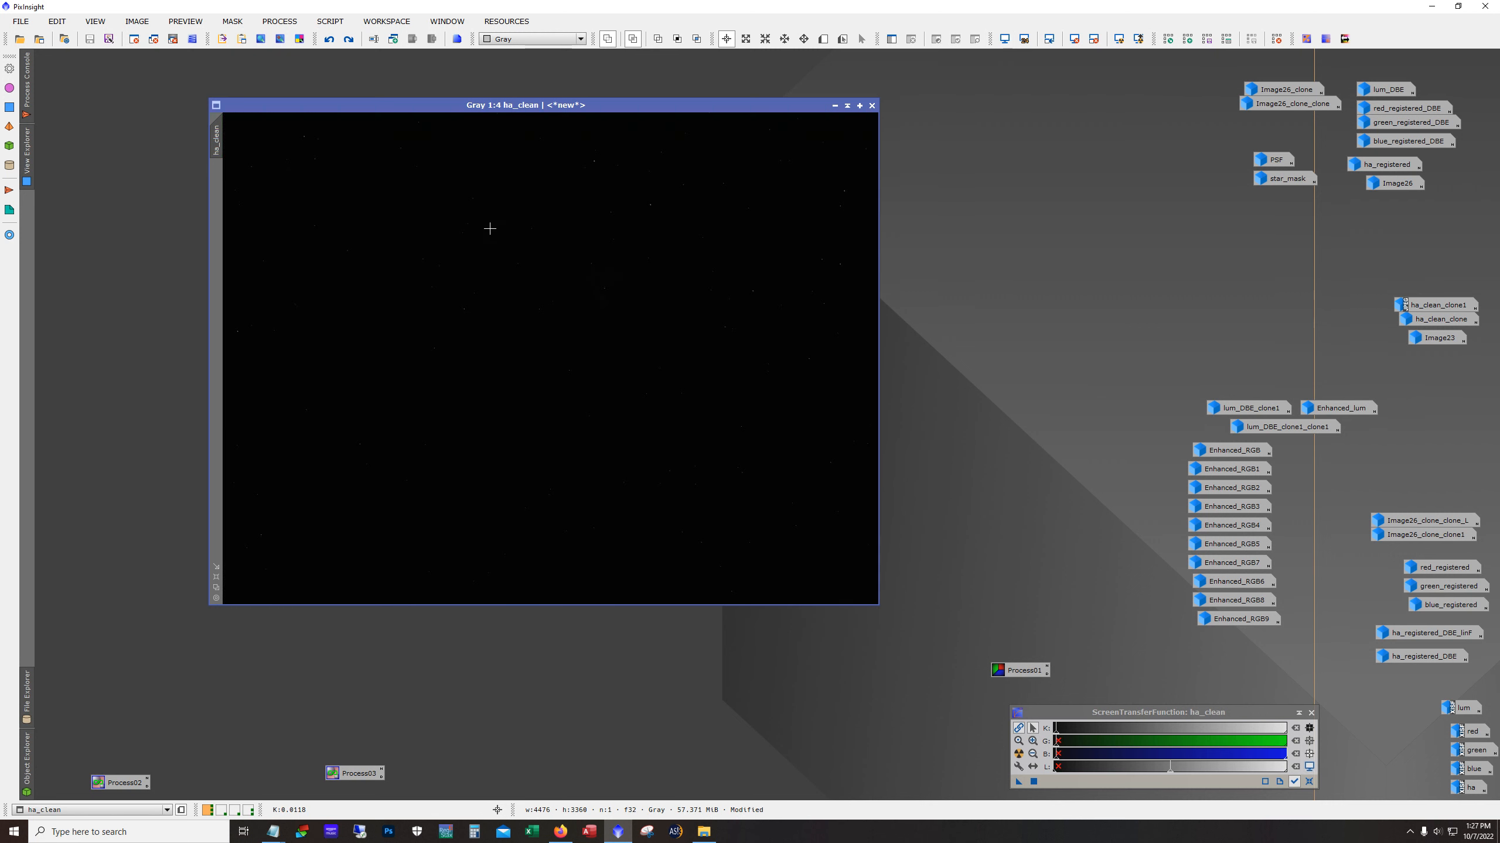
{"action": "key", "text": "ctrl+a"}
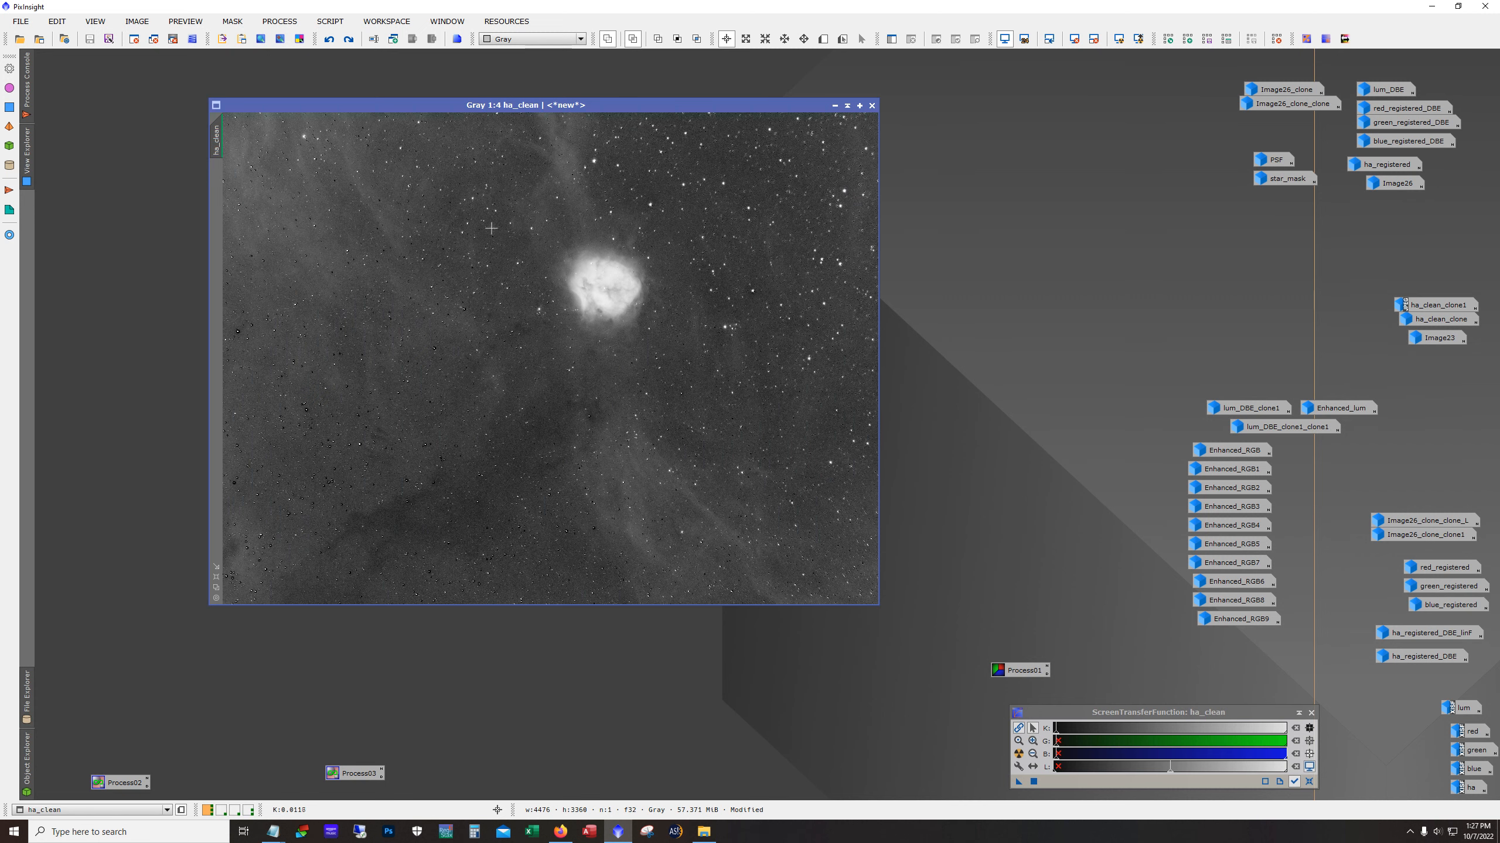
{"action": "left_click", "coordinate": [349, 41]}
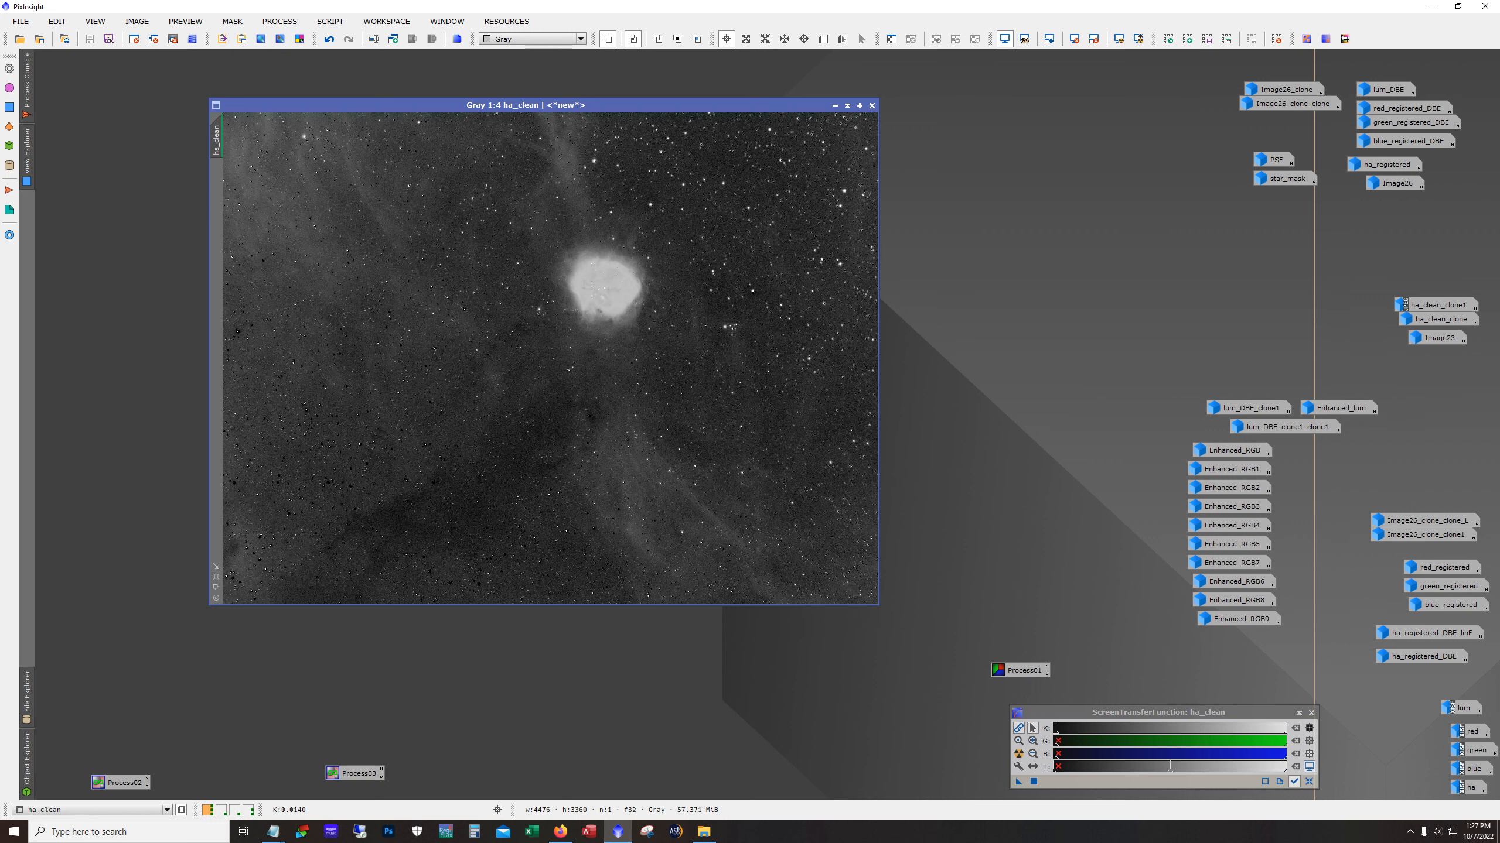
{"action": "scroll", "coordinate": [591, 290], "scroll_direction": "down", "scroll_amount": 2}
{"action": "scroll", "coordinate": [591, 291], "scroll_direction": "up", "scroll_amount": 2}
{"action": "left_click", "coordinate": [329, 41]}
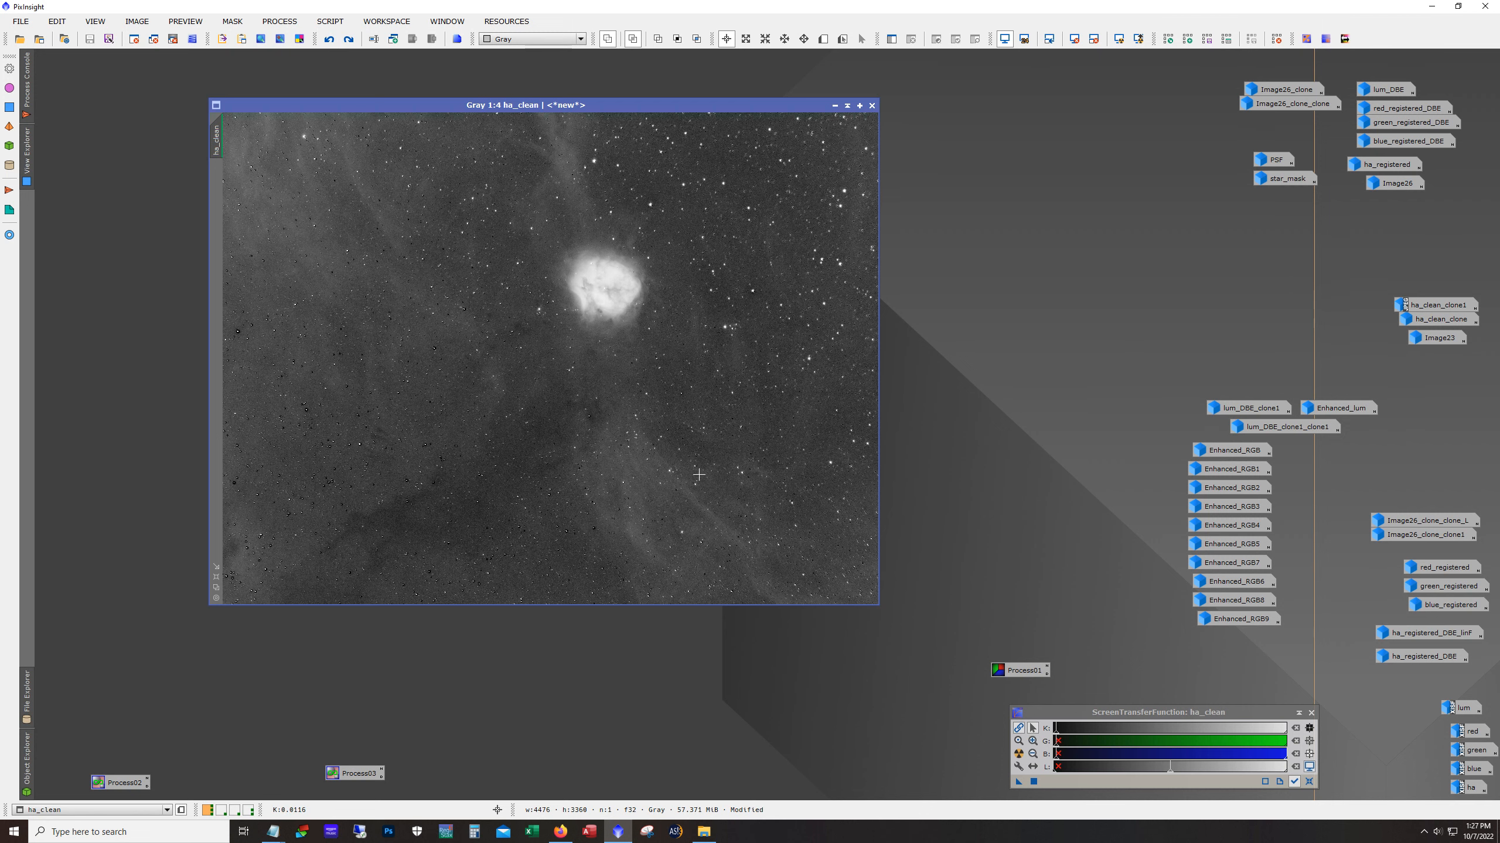
Step: Open Enhanced_RGB9, minimize ha_clean, and inspect the pink nebula in Enhanced_RGB9 at 1:1 zoom
{"action": "double_click", "coordinate": [1233, 621]}
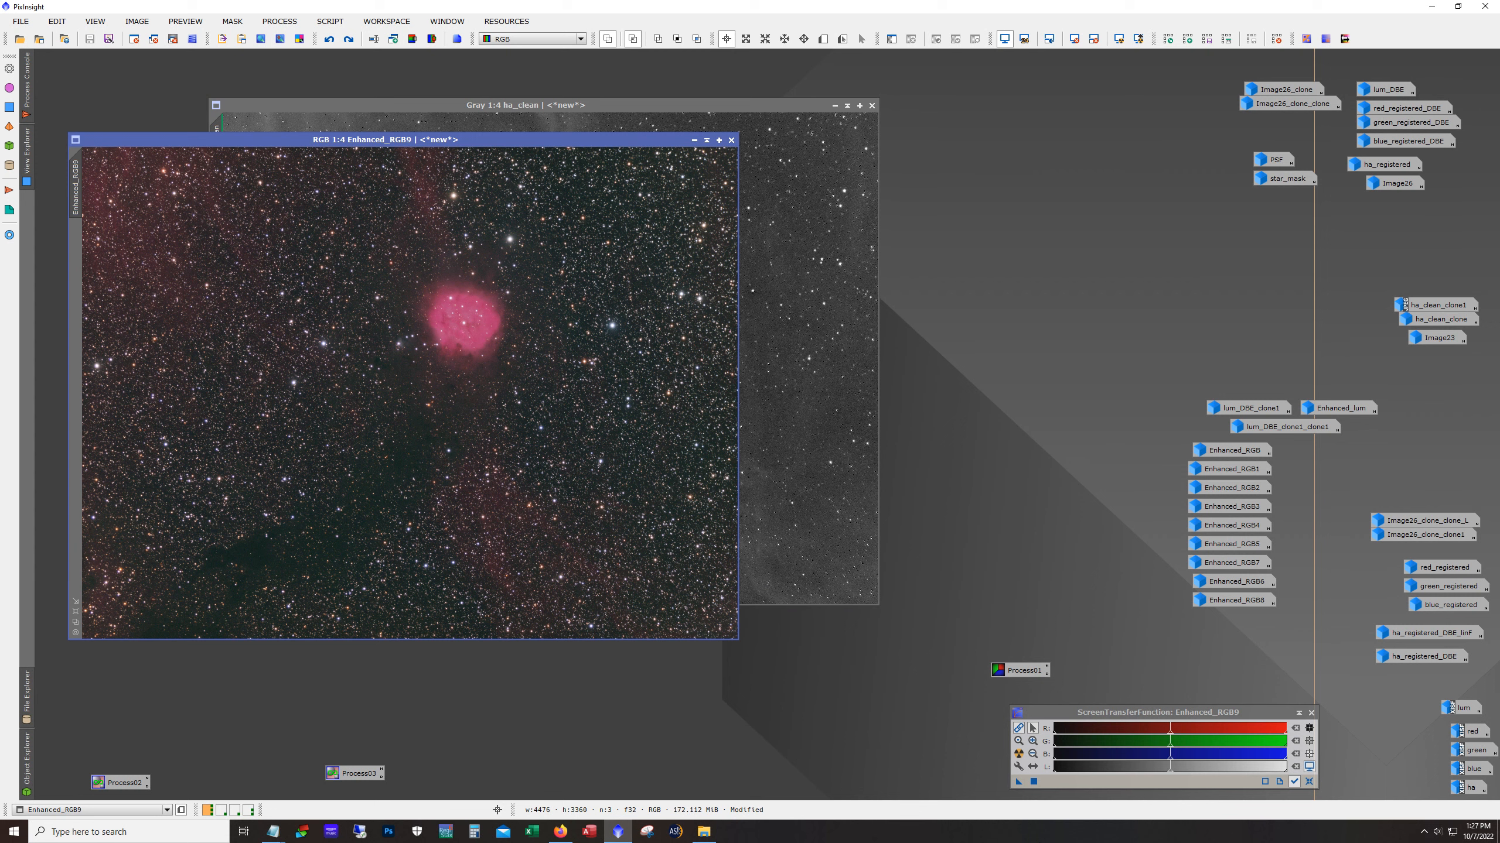
{"action": "left_click", "coordinate": [843, 116]}
{"action": "left_click", "coordinate": [834, 105]}
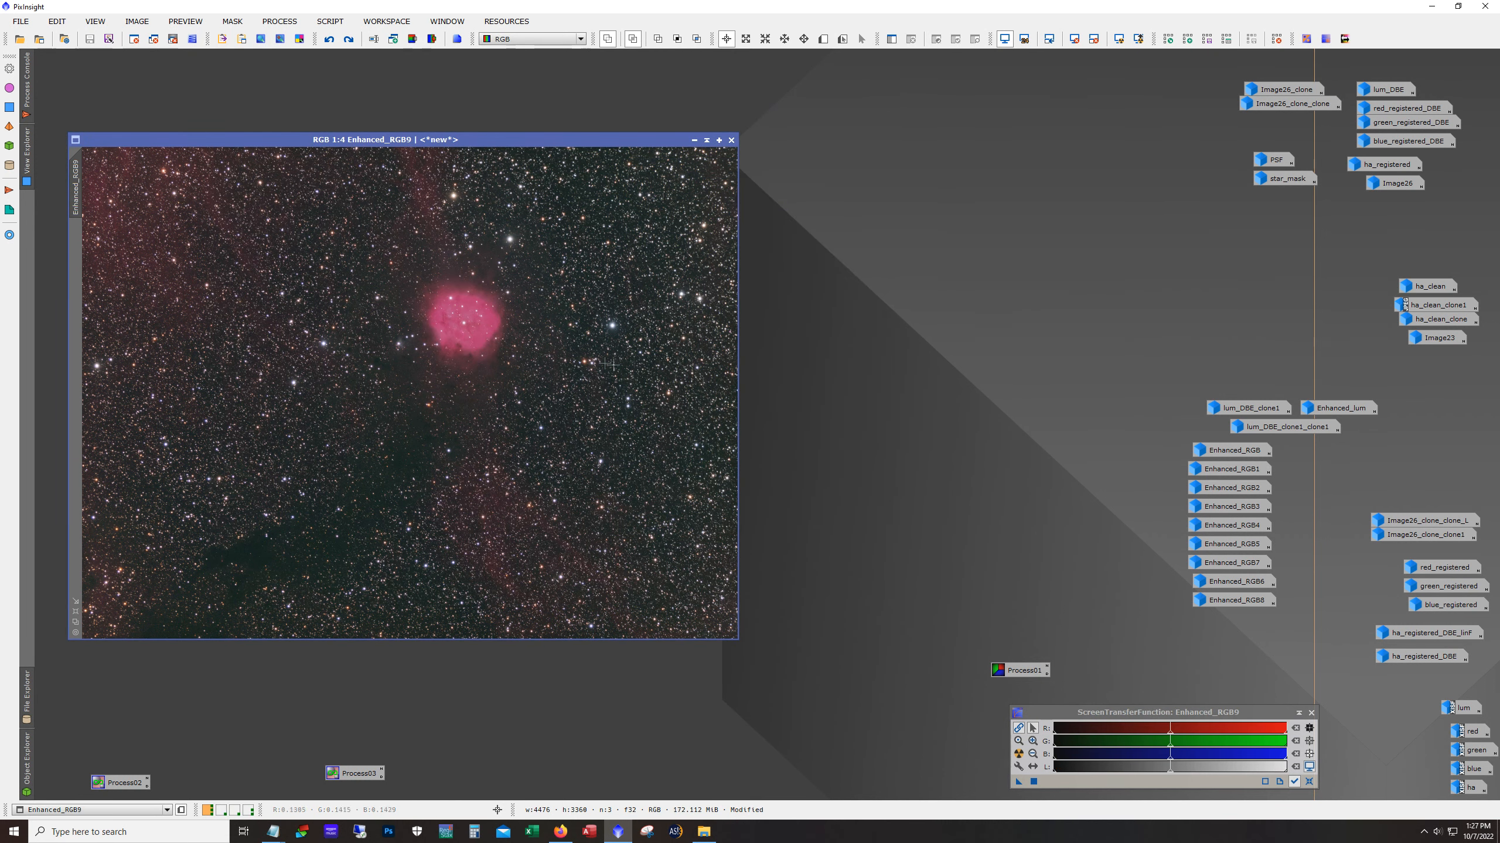
{"action": "left_click_drag", "start_coordinate": [695, 143], "coordinate": [845, 150]}
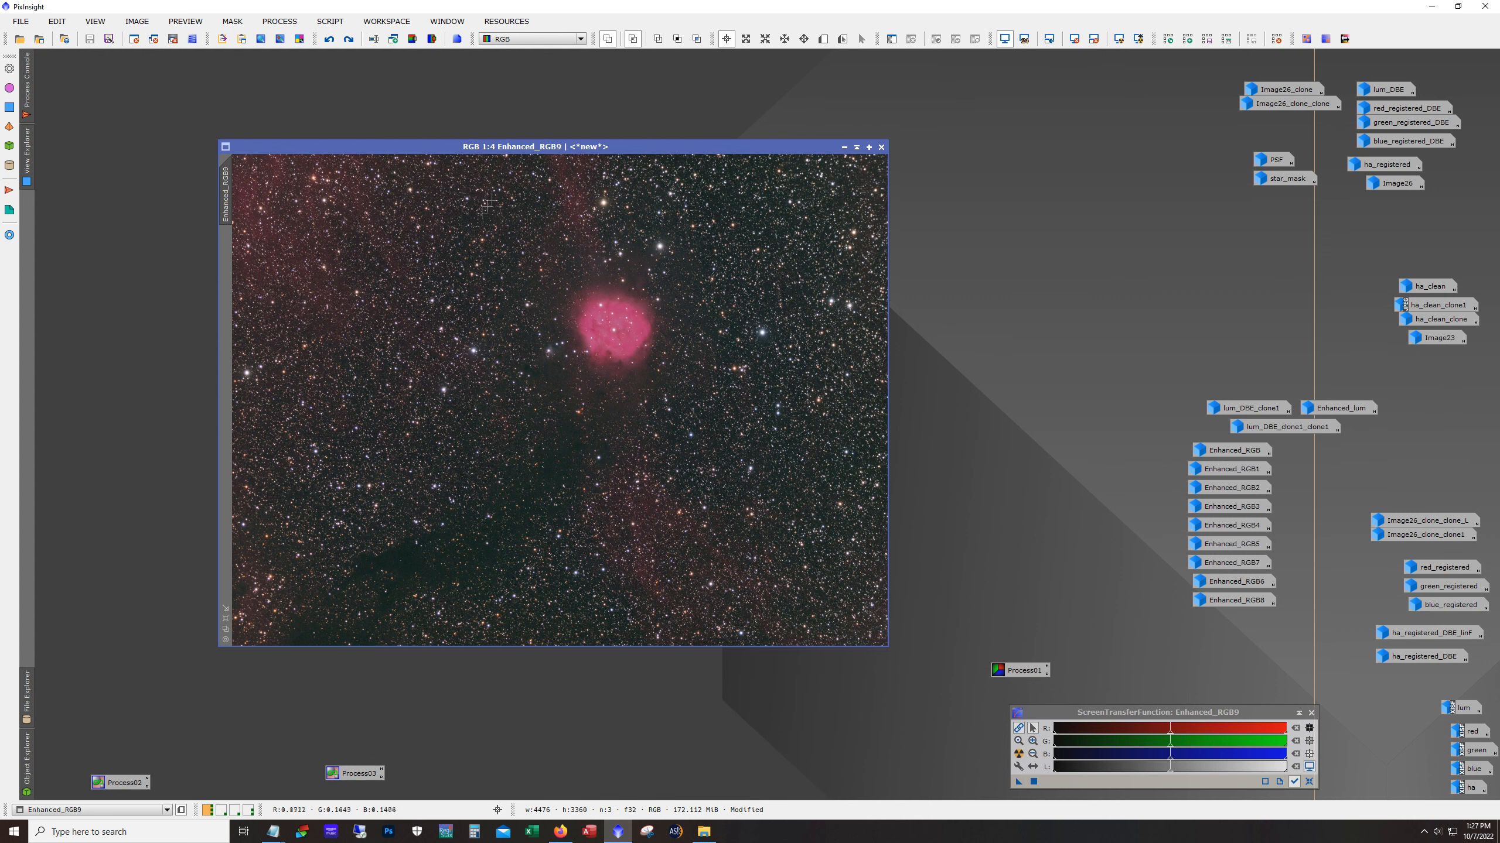
{"action": "scroll", "coordinate": [423, 443], "scroll_direction": "up", "scroll_amount": 3}
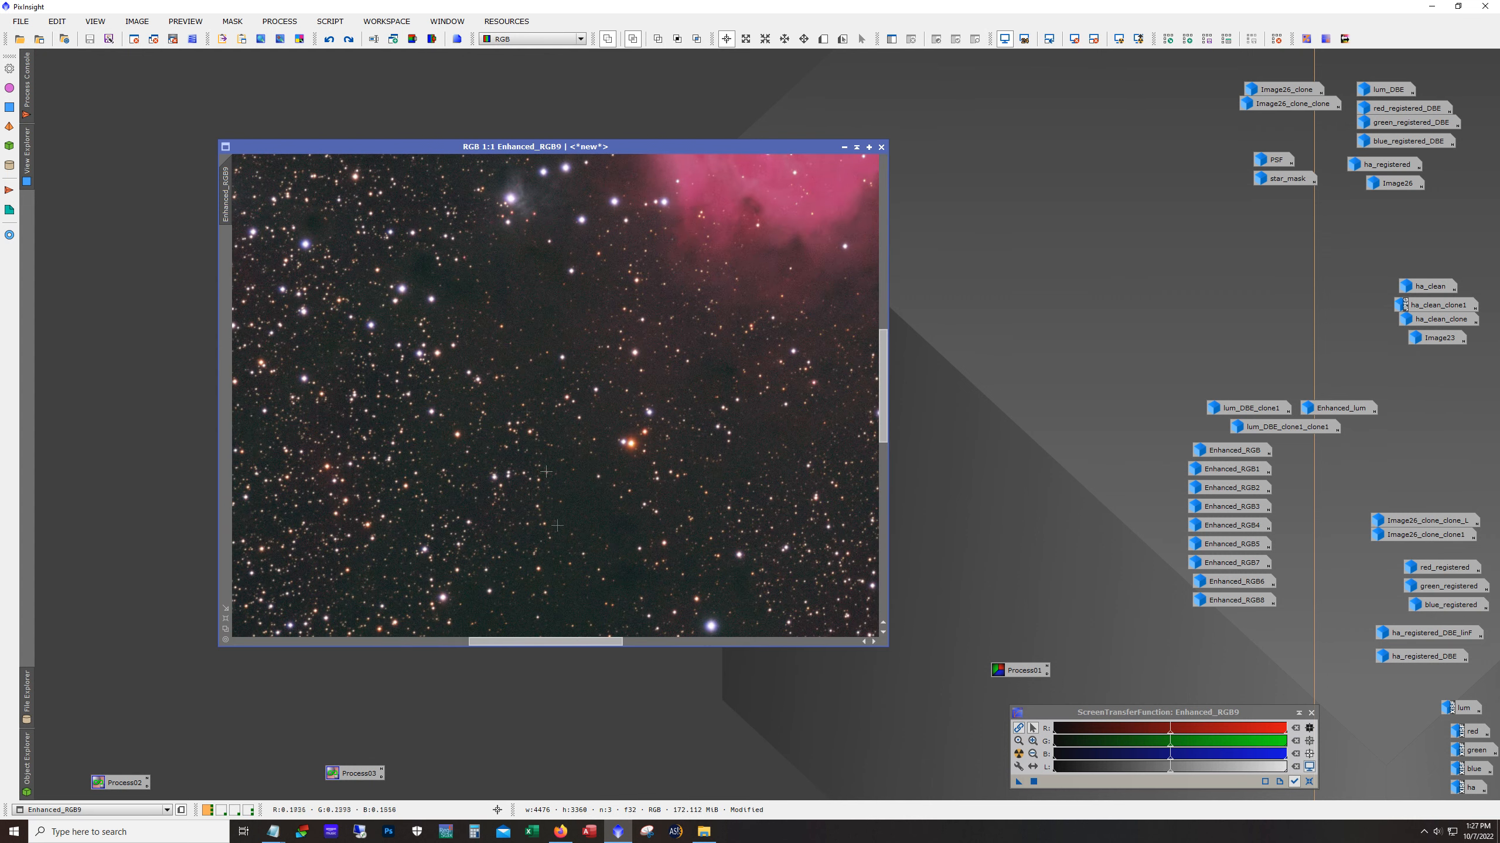
{"action": "left_click_drag", "start_coordinate": [576, 643], "coordinate": [606, 644]}
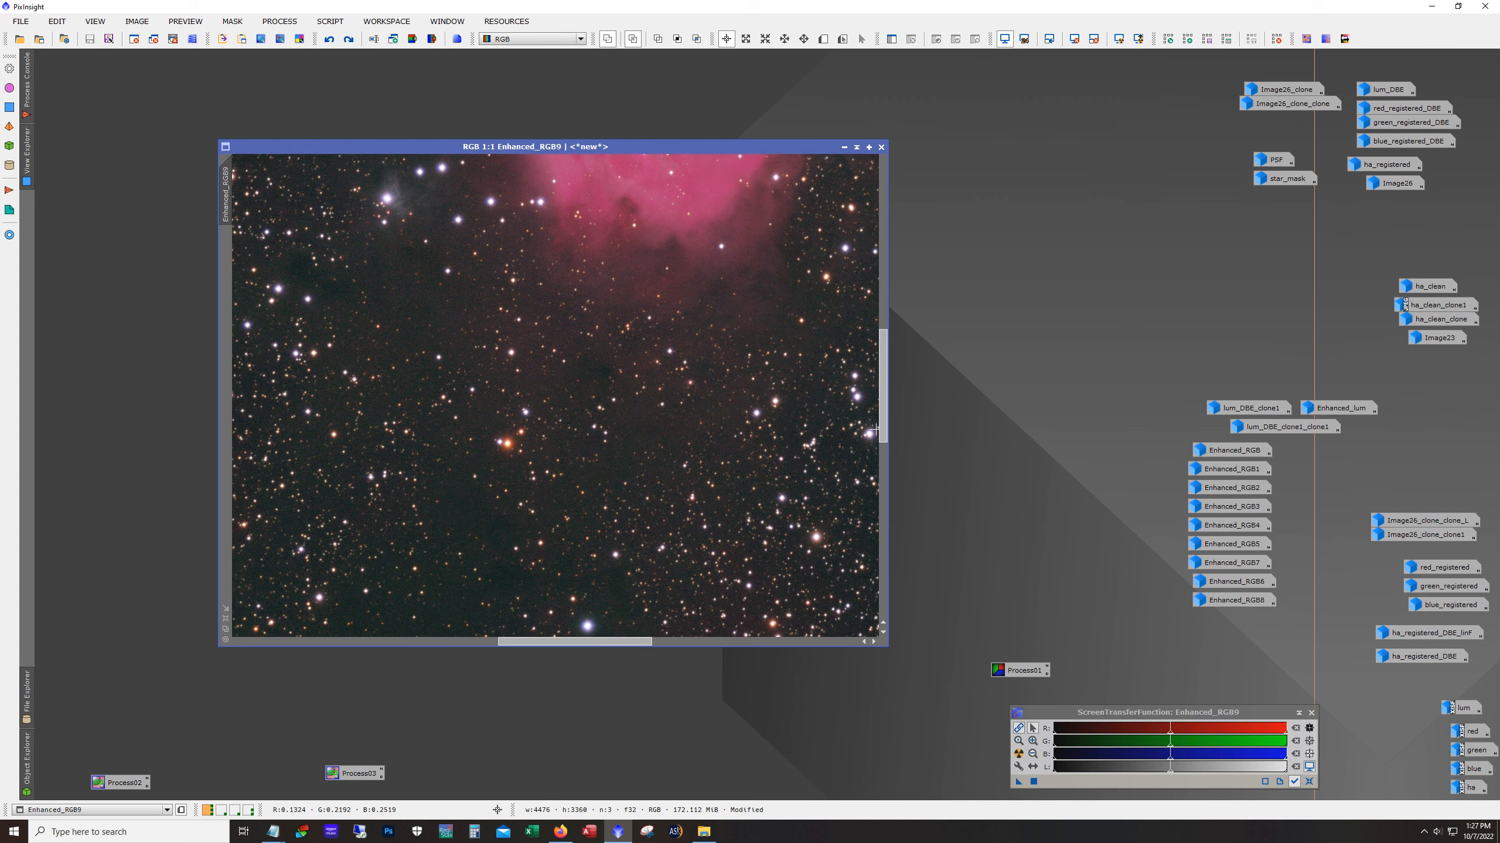
{"action": "left_click_drag", "start_coordinate": [884, 429], "coordinate": [875, 359]}
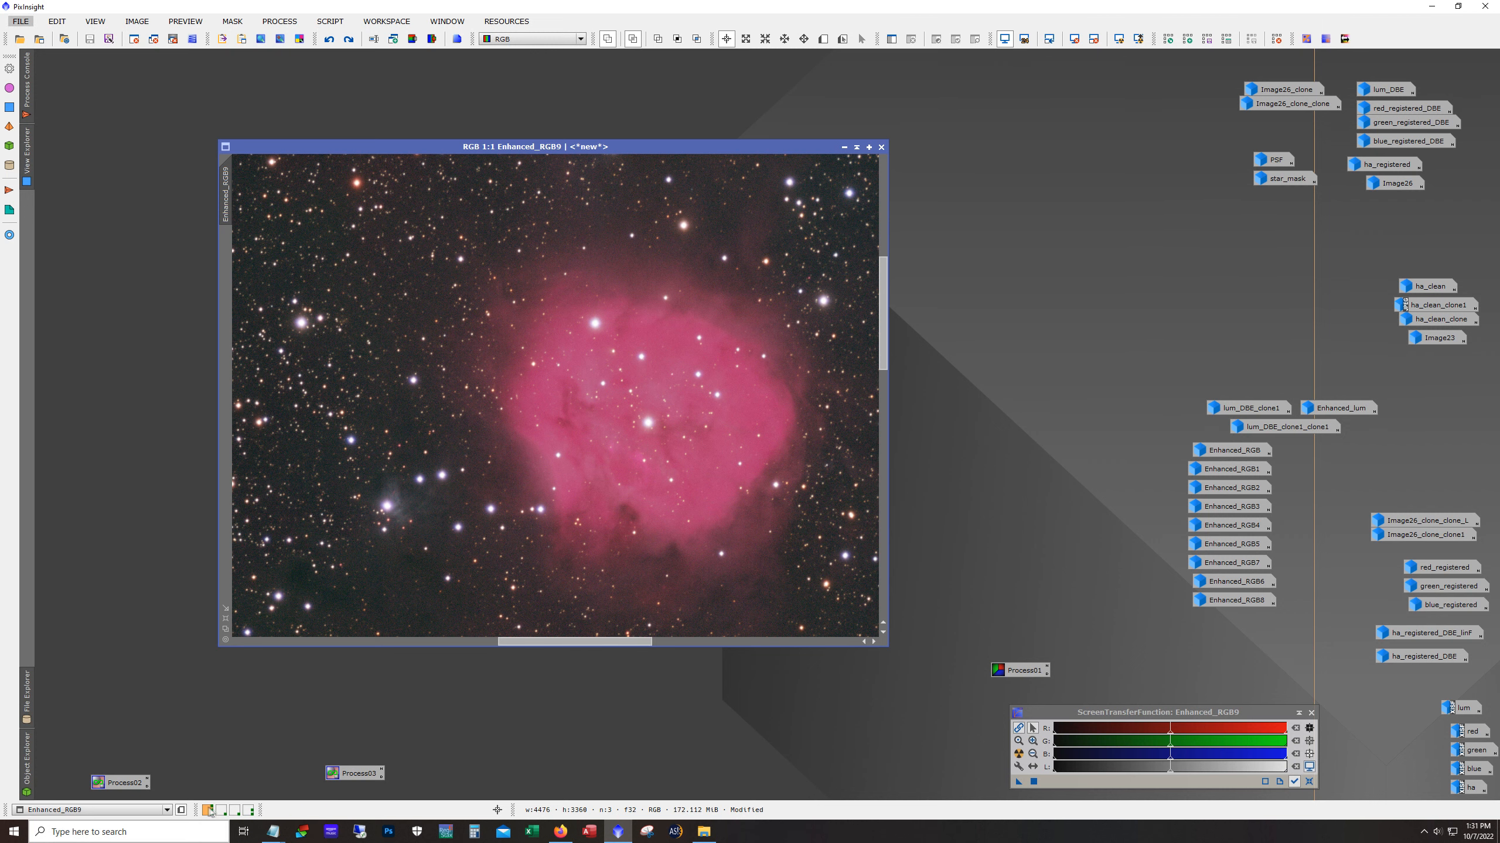
Step: Look over the image icons on the fourth and second workspaces, and return to the fourth workspace
{"action": "left_click", "coordinate": [247, 811]}
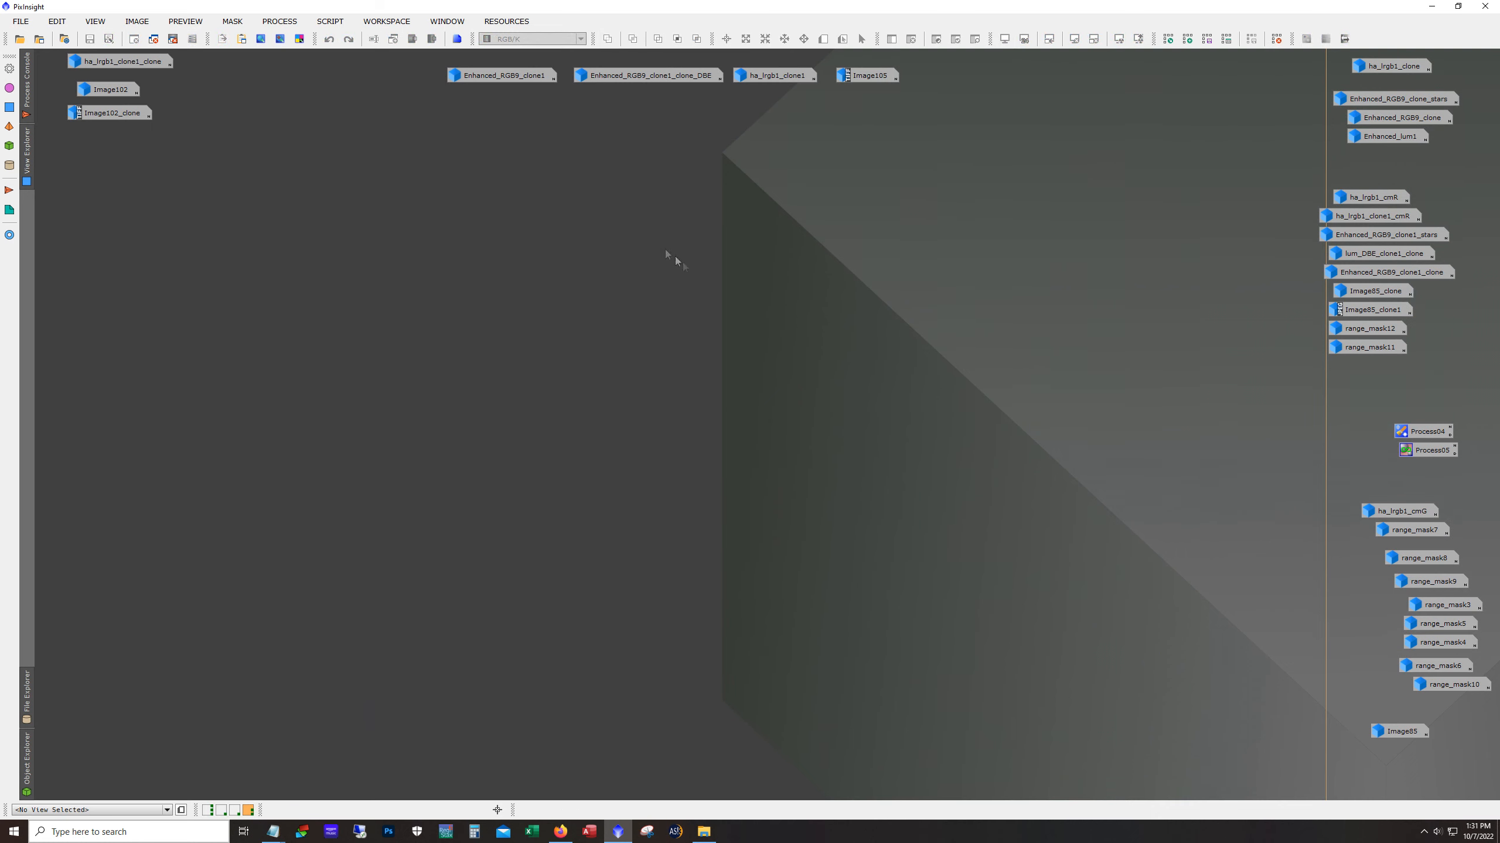
{"action": "left_click", "coordinate": [221, 811]}
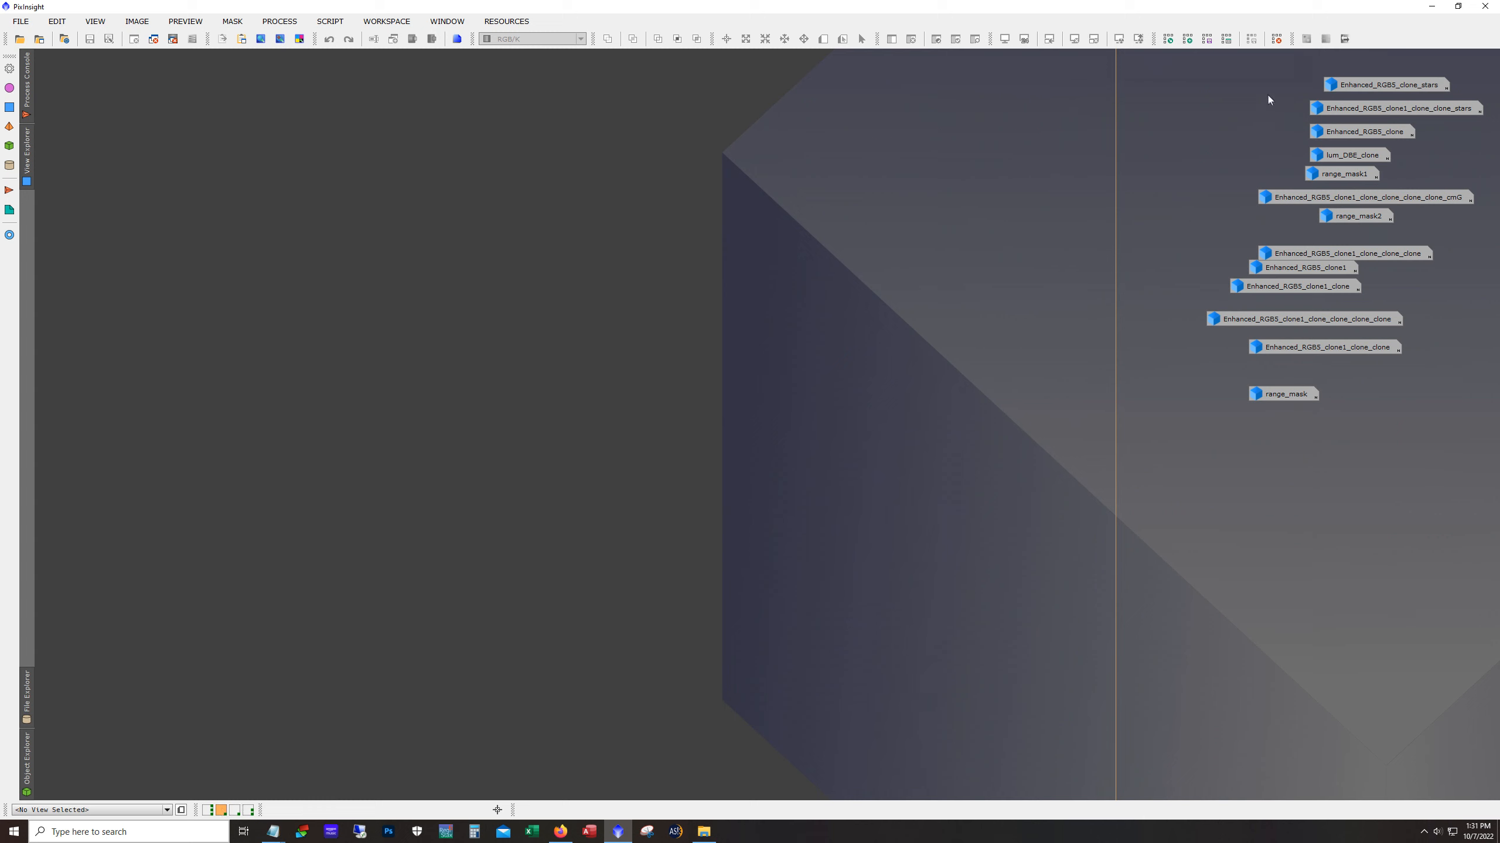
{"action": "left_click_drag", "start_coordinate": [1268, 95], "coordinate": [1290, 447]}
{"action": "left_click", "coordinate": [1219, 397]}
{"action": "left_click", "coordinate": [248, 811]}
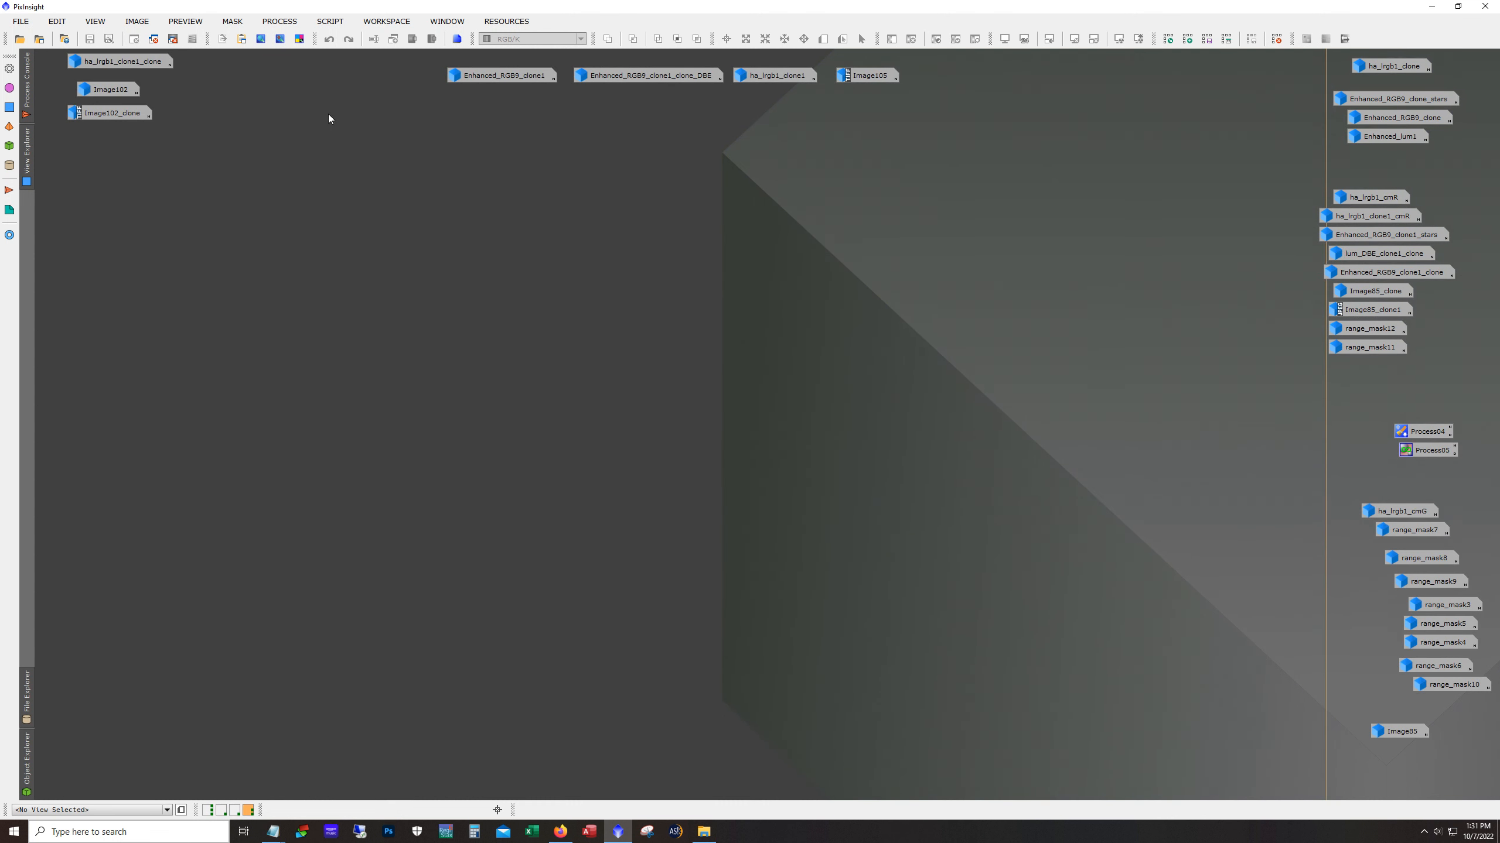
Step: Open Enhanced_RGB9_clone1, redo its history to the starless version, enlarge the image window for viewing, and minimize it
{"action": "double_click", "coordinate": [488, 76]}
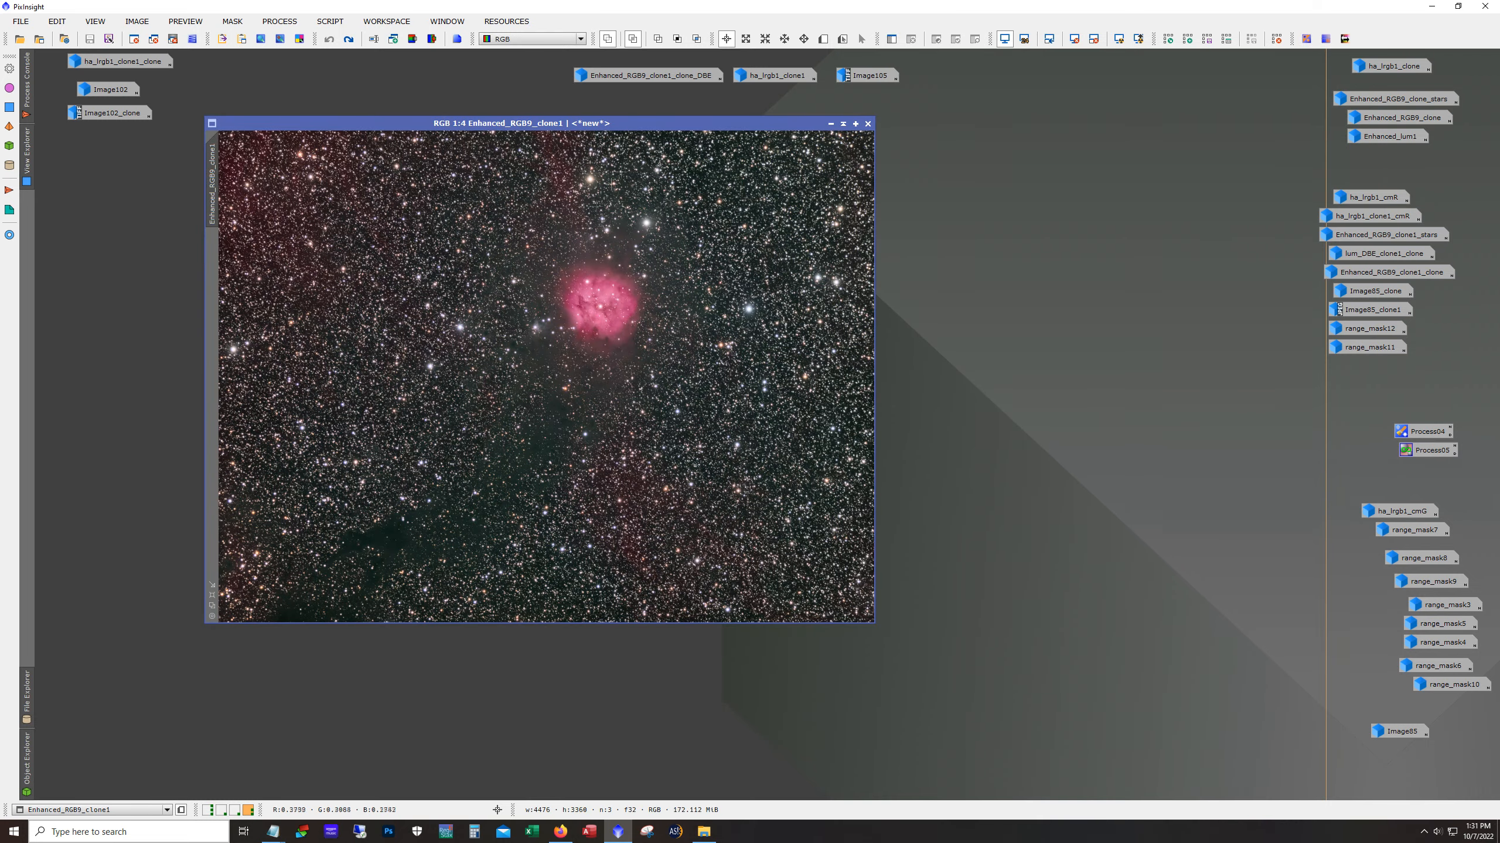
{"action": "left_click_drag", "start_coordinate": [639, 121], "coordinate": [621, 130]}
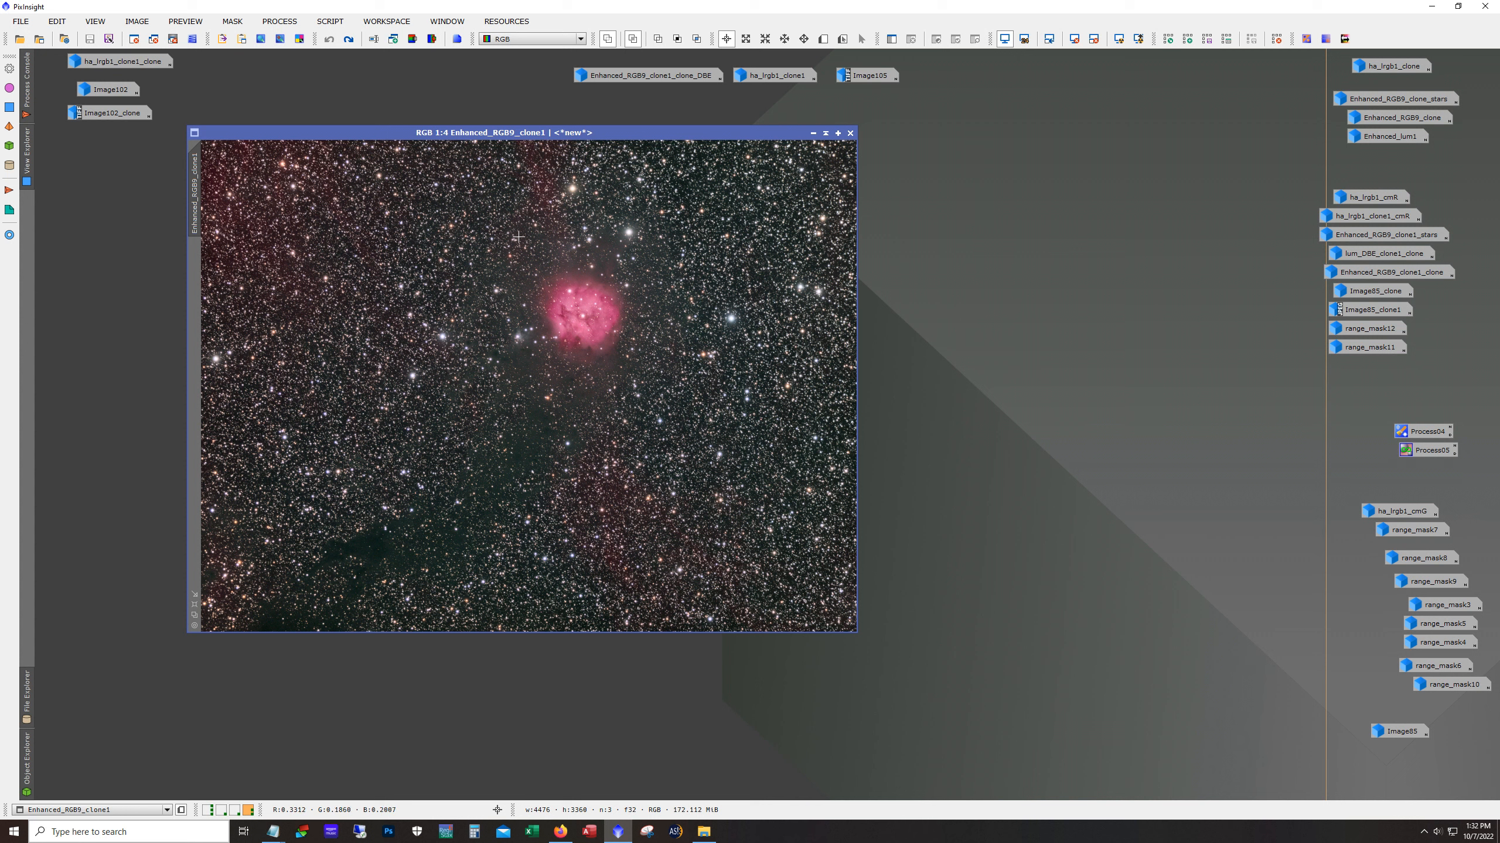
{"action": "left_click", "coordinate": [348, 40]}
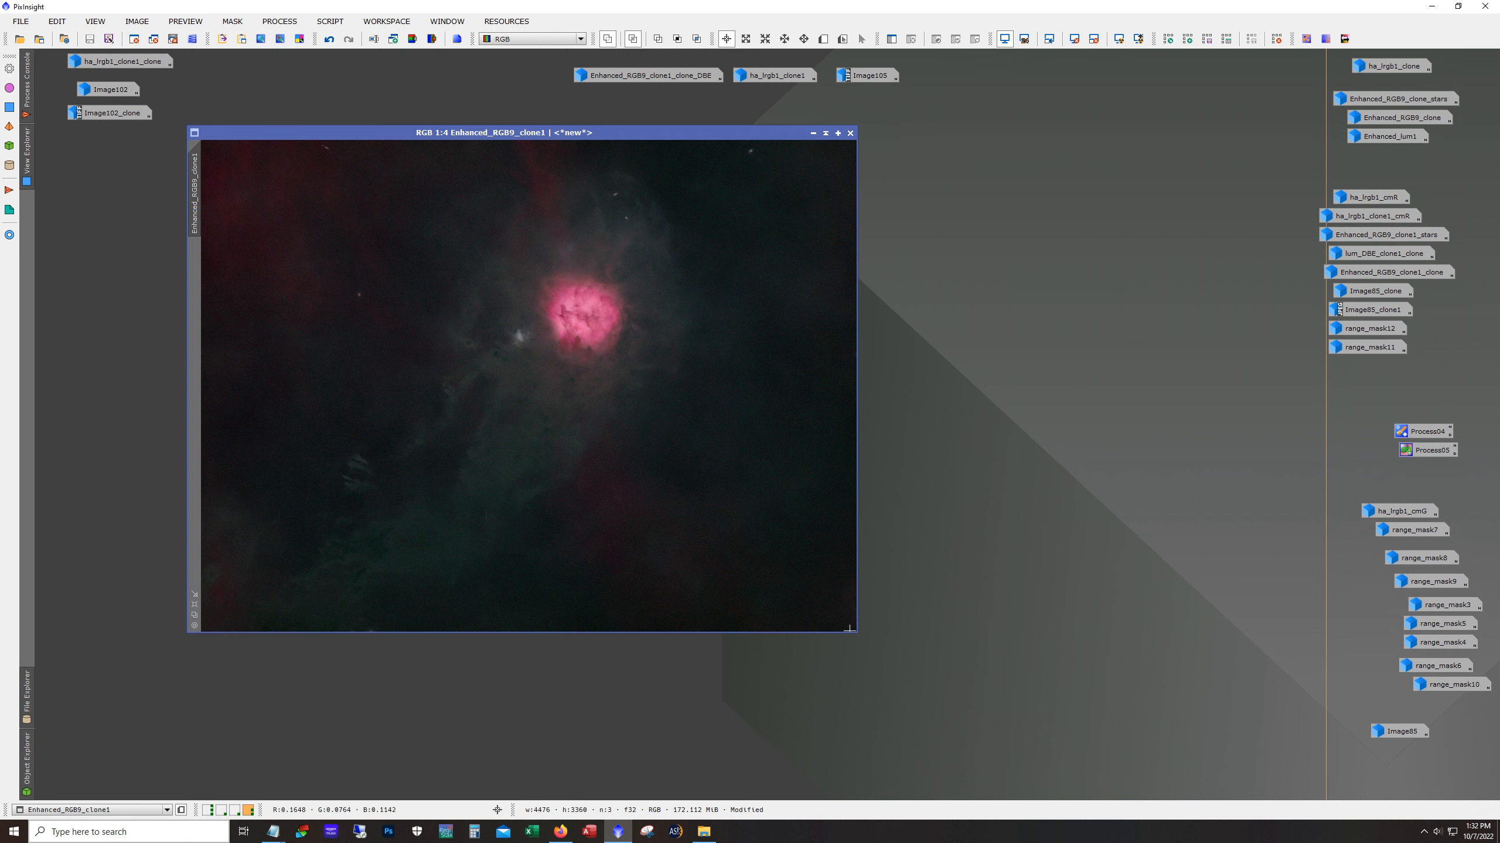
{"action": "left_click_drag", "start_coordinate": [856, 632], "coordinate": [1128, 760]}
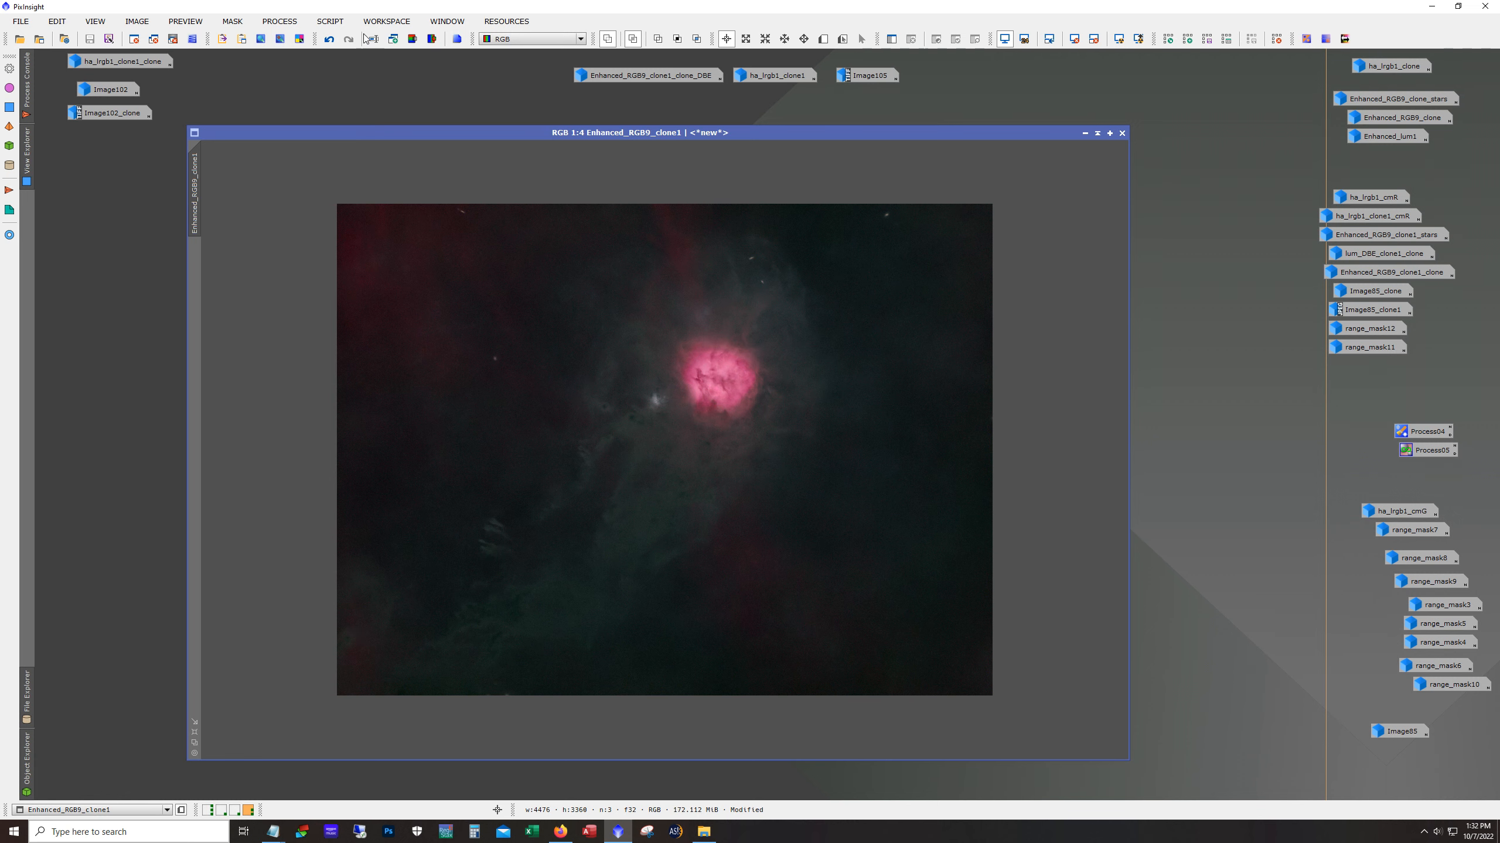
{"action": "left_click", "coordinate": [1085, 133]}
Step: Open Enhanced_RGB9_clone1_clone_DBE in an enlarged window at 1:3 zoom, and redo its history through the rename to ha_lrgb1 and the masked brightening
{"action": "double_click", "coordinate": [689, 81]}
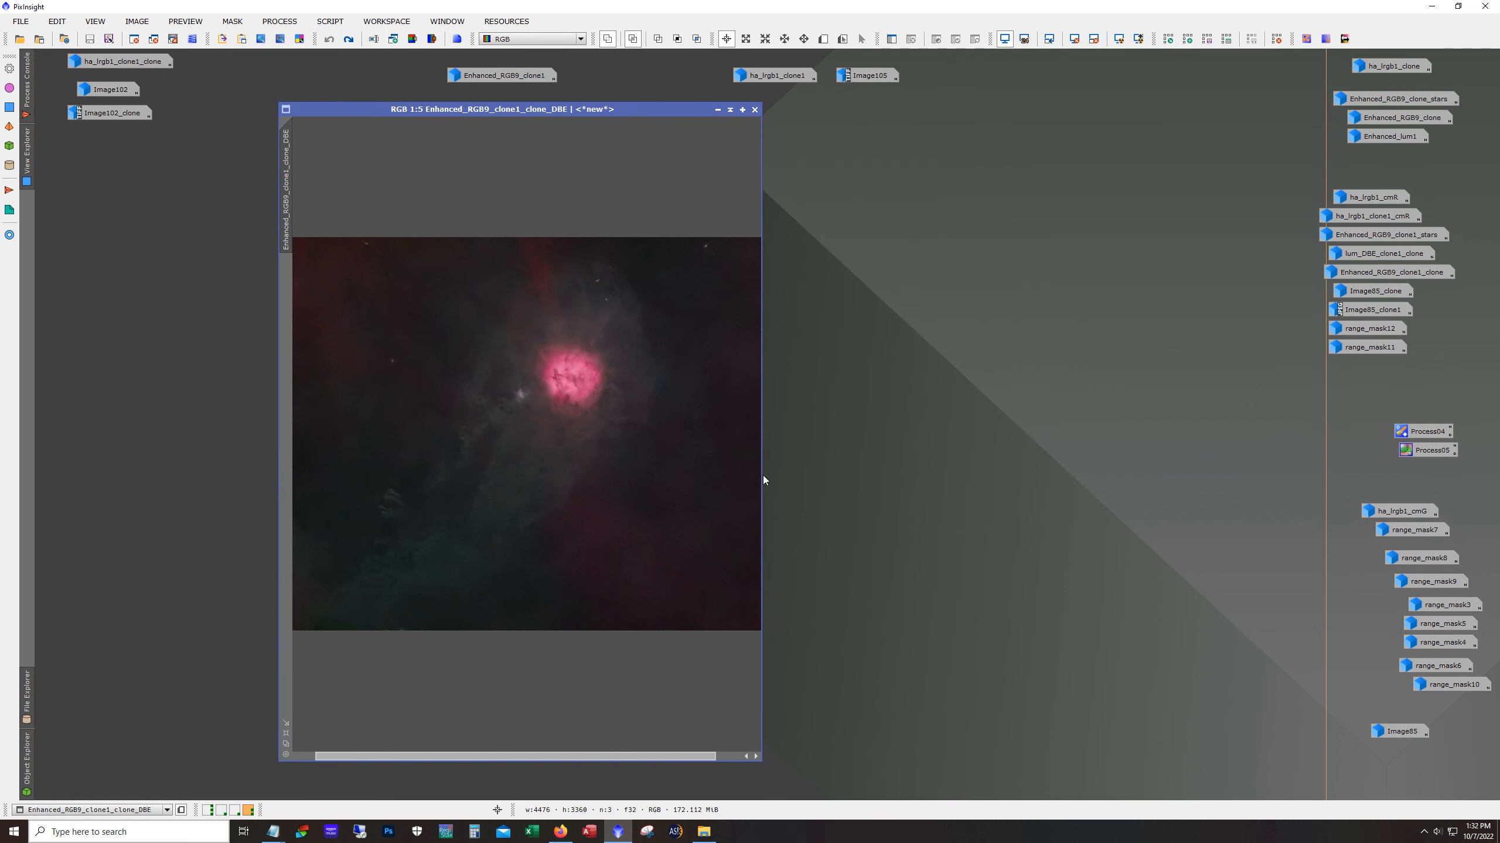
{"action": "left_click_drag", "start_coordinate": [767, 477], "coordinate": [1198, 484]}
{"action": "key", "text": "ctrl+plus"}
{"action": "key", "text": "ctrl+plus"}
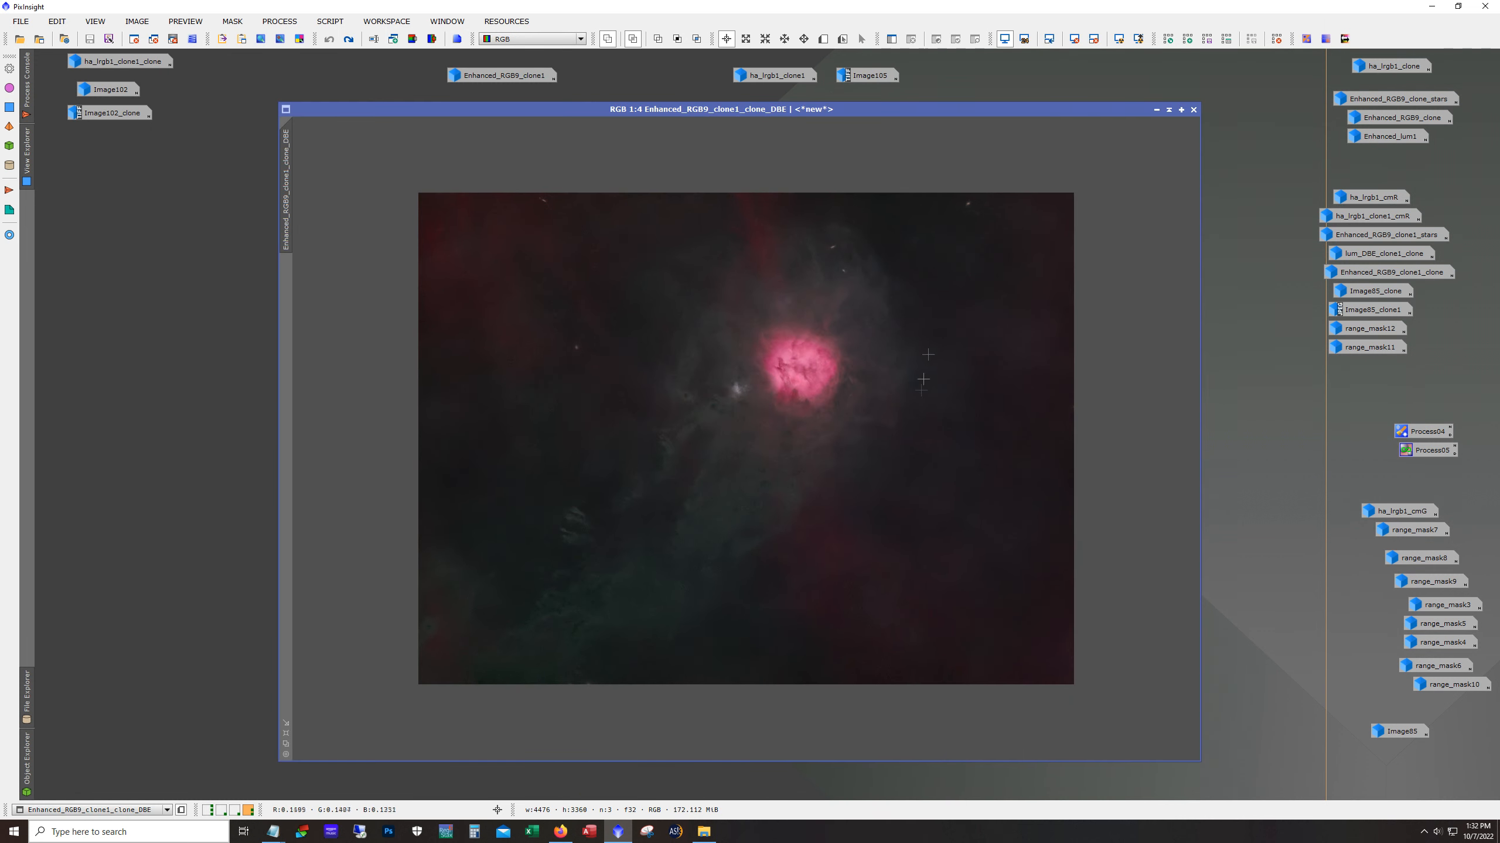
{"action": "left_click_drag", "start_coordinate": [834, 110], "coordinate": [793, 99]}
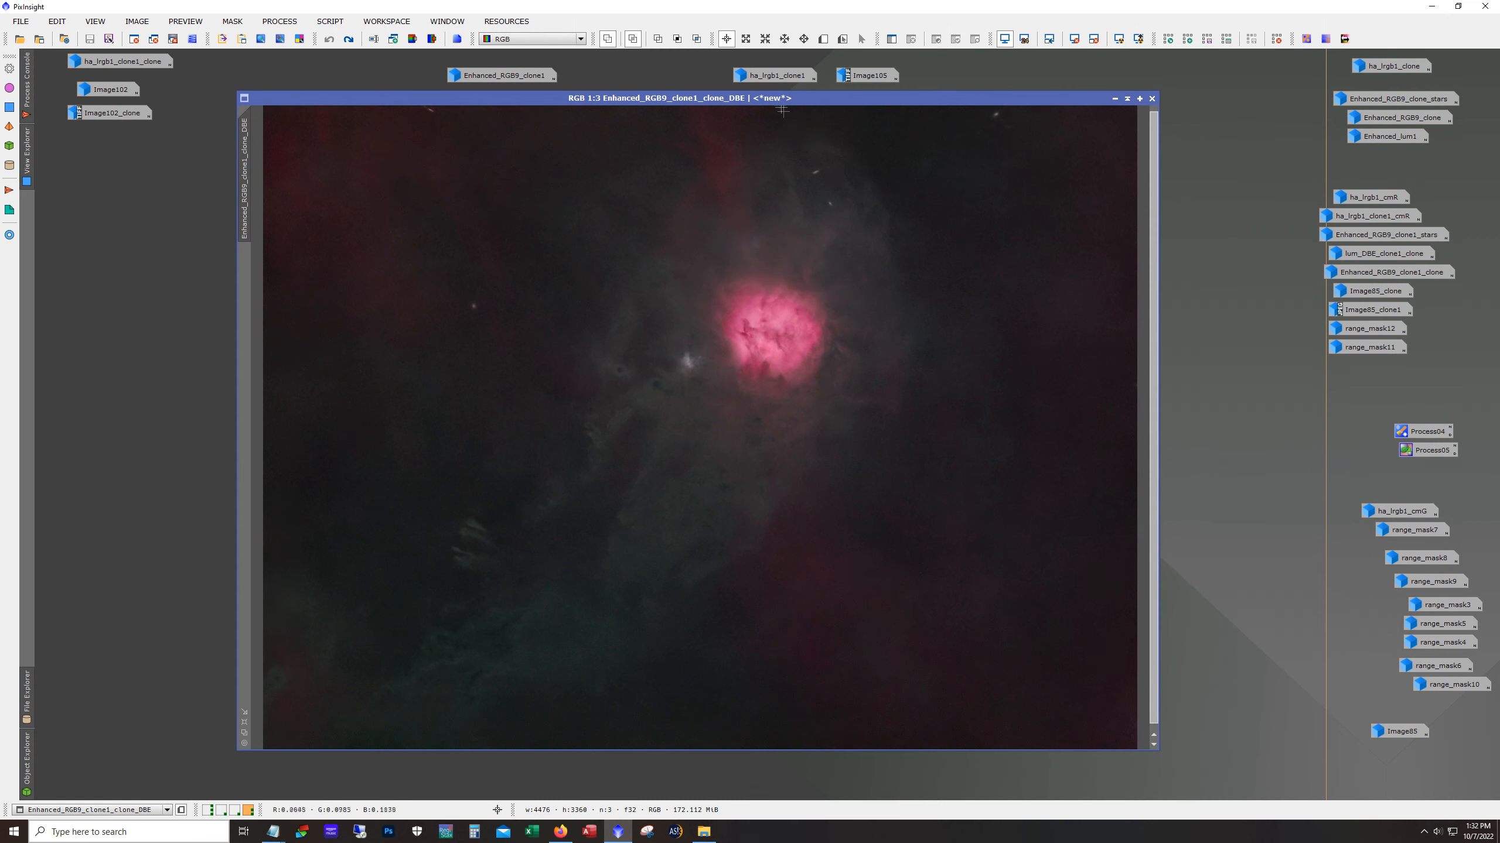
{"action": "left_click", "coordinate": [349, 41]}
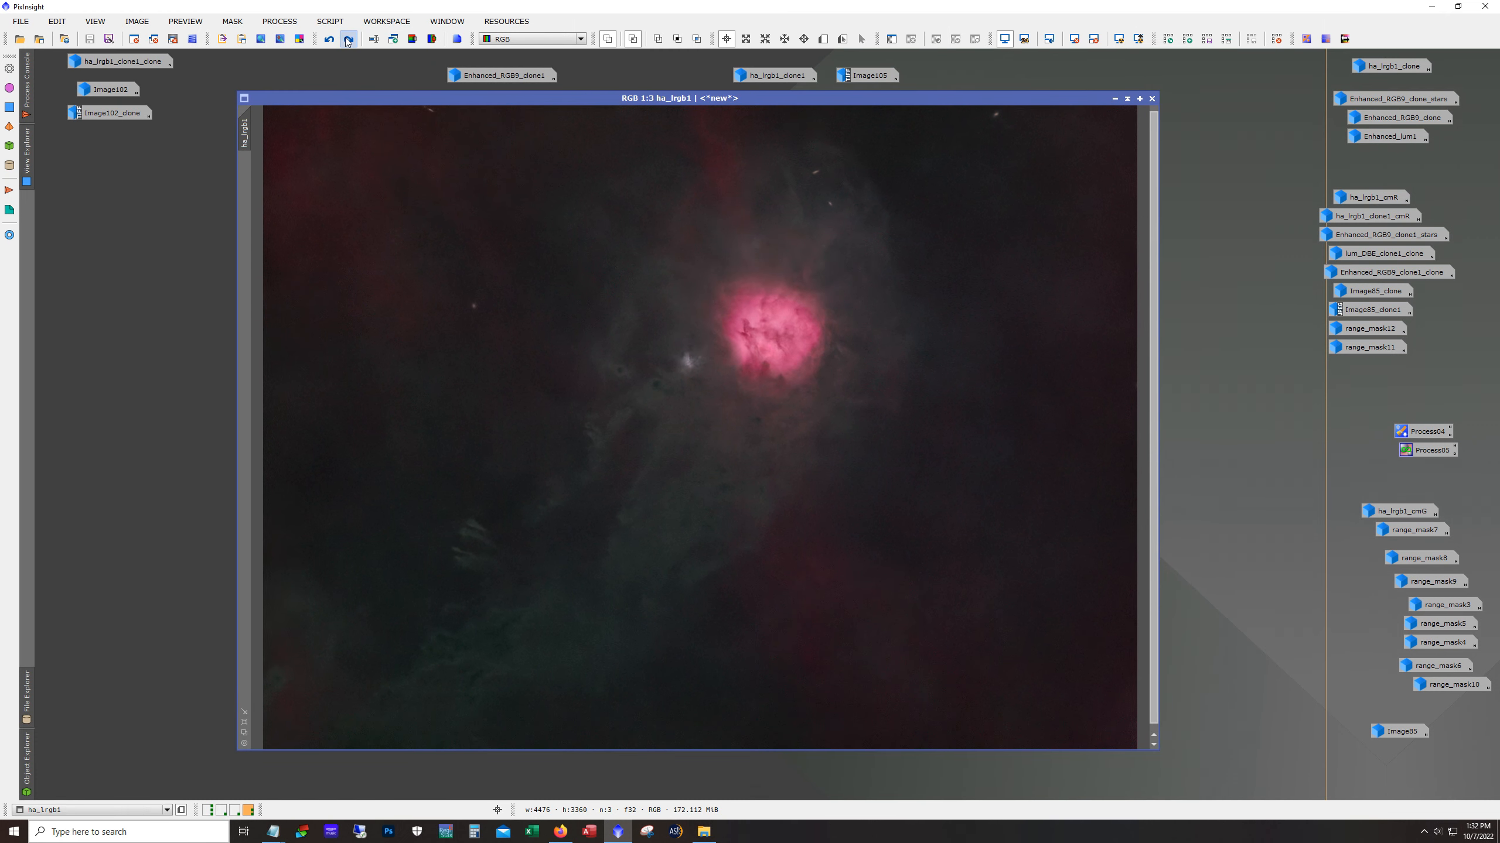
{"action": "left_click", "coordinate": [349, 40]}
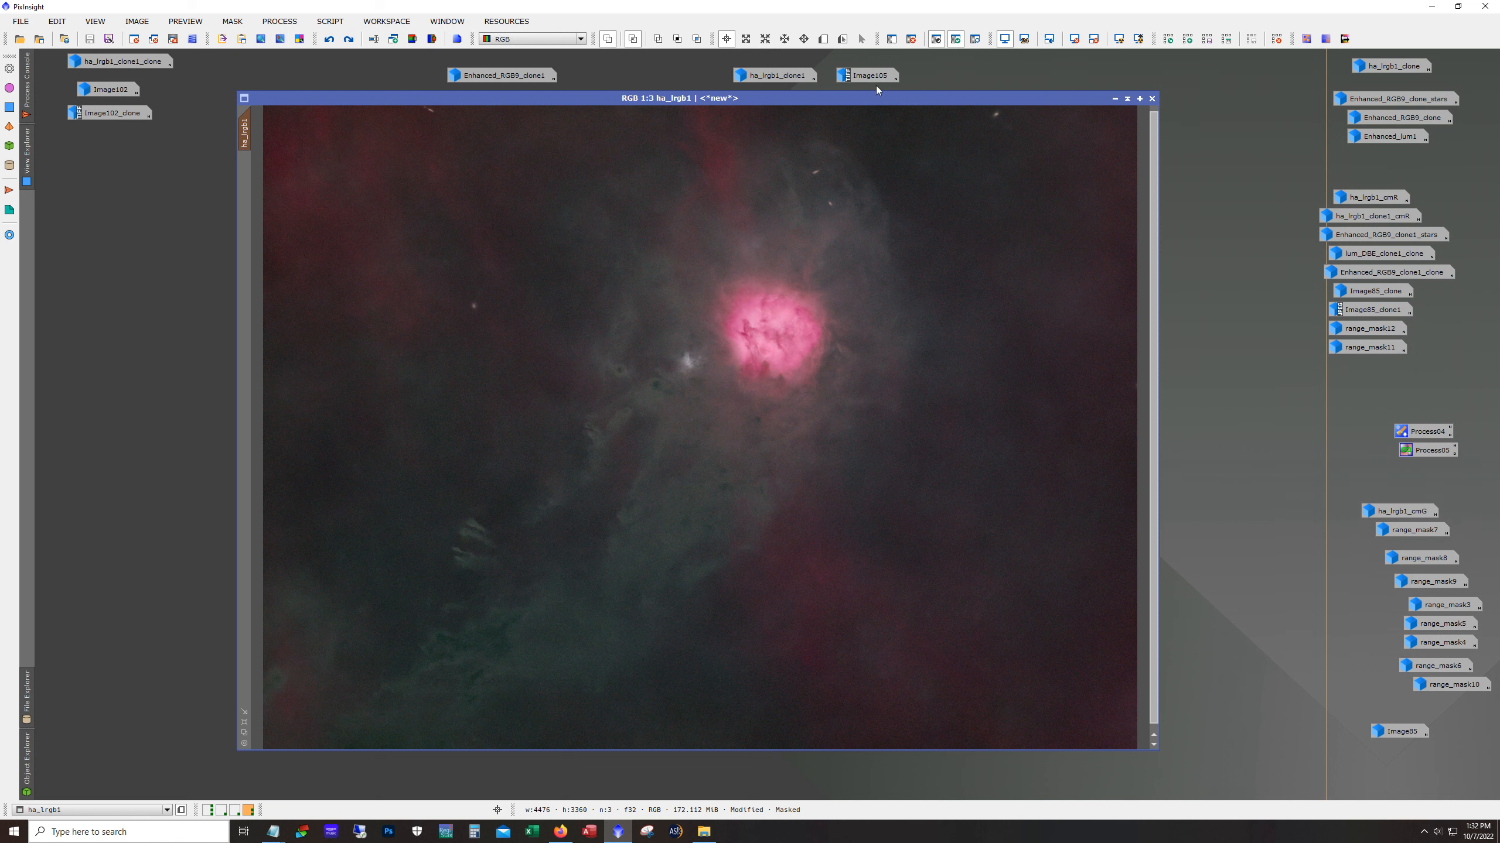
Step: Show and hide the mask on ha_lrgb1 to examine which areas it covers, including at 1:4 zoom
{"action": "left_click", "coordinate": [976, 39]}
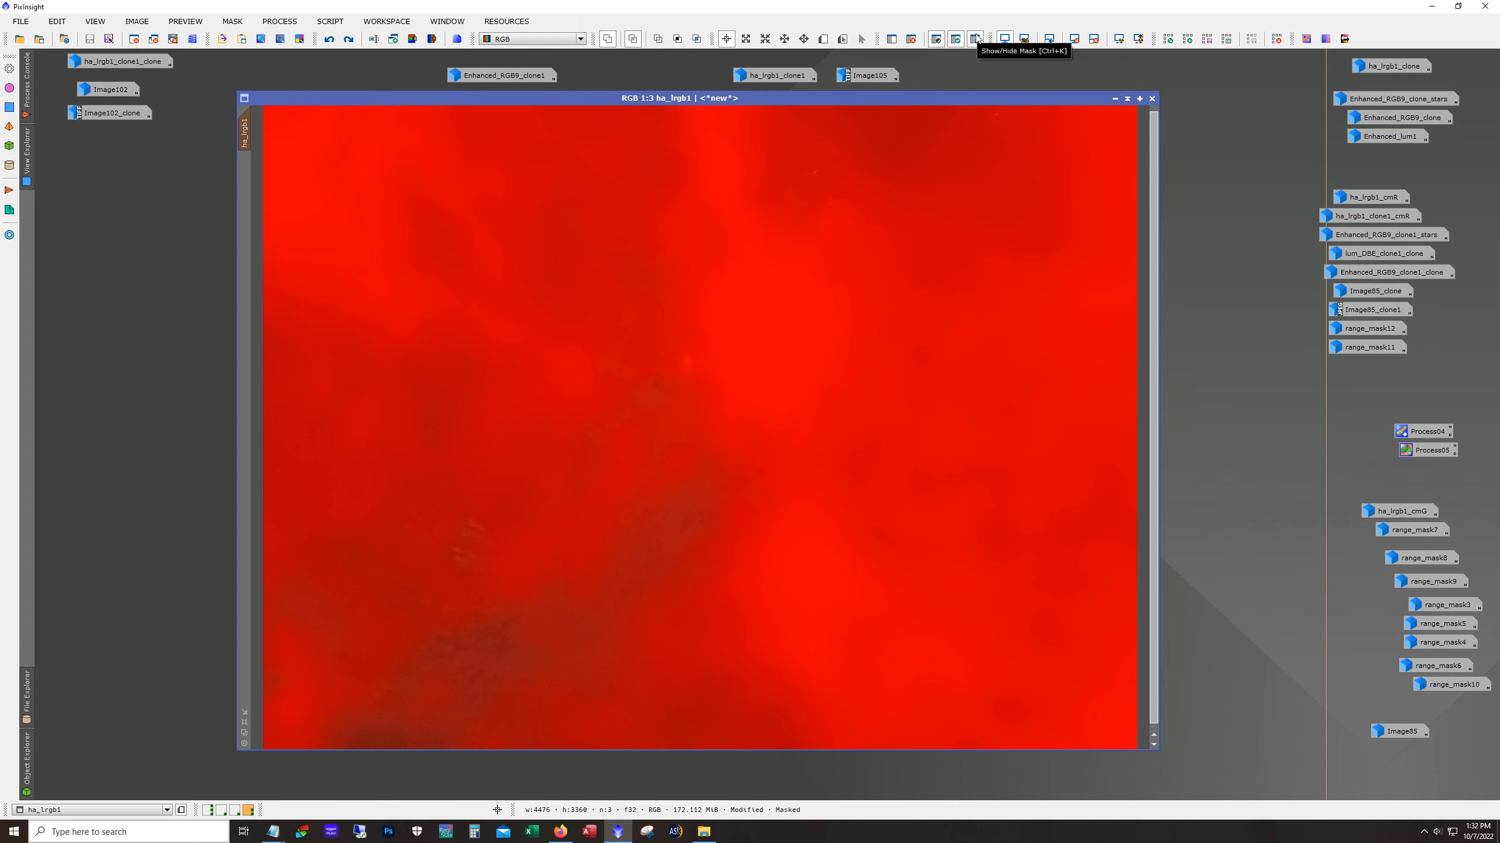
{"action": "left_click", "coordinate": [976, 39]}
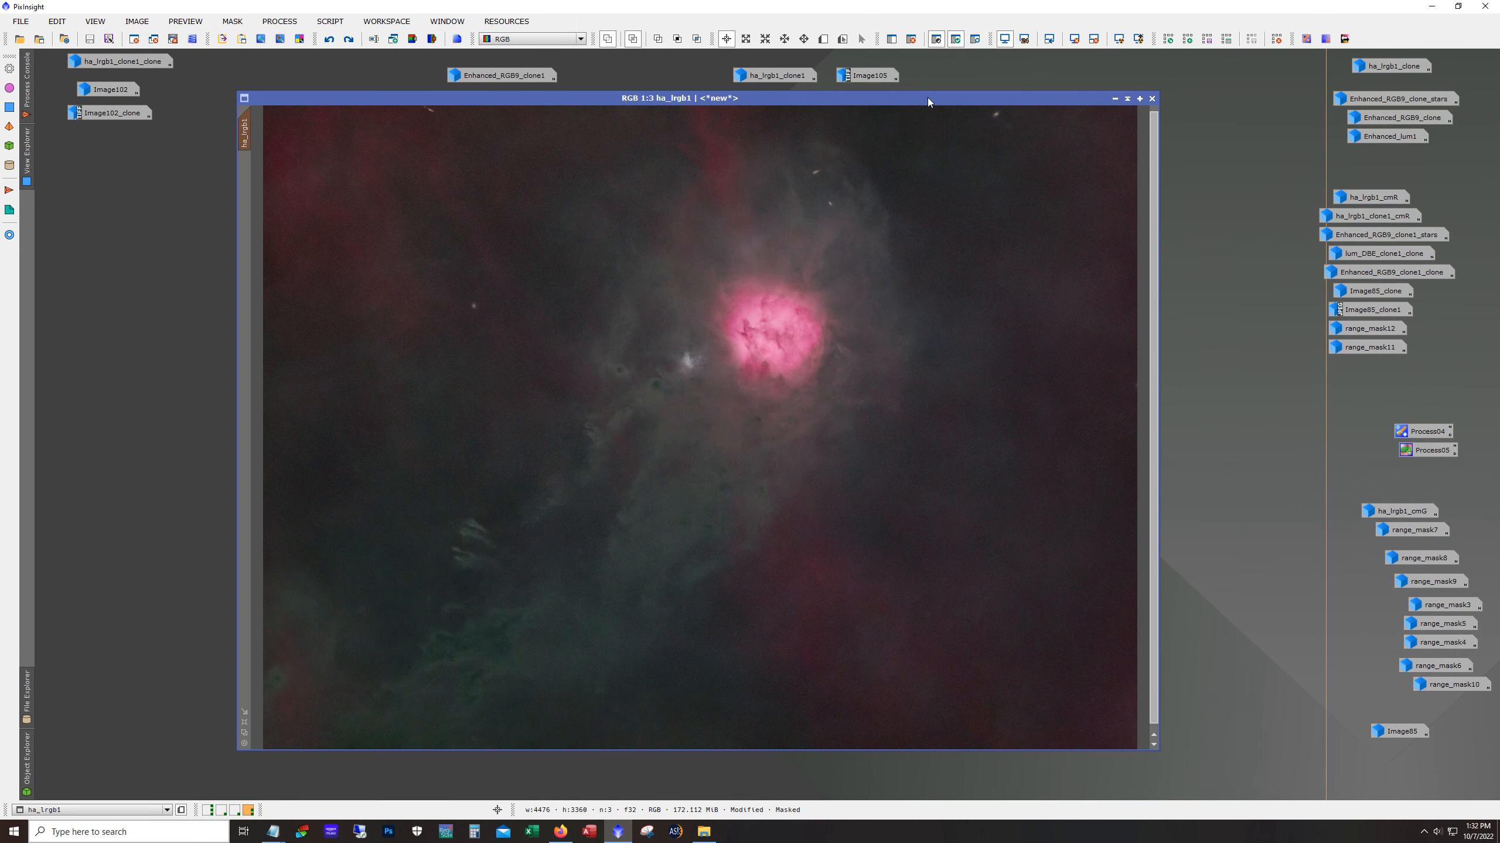
{"action": "left_click", "coordinate": [976, 39]}
{"action": "scroll", "coordinate": [762, 290], "scroll_direction": "down", "scroll_amount": 2}
{"action": "scroll", "coordinate": [762, 290], "scroll_direction": "up", "scroll_amount": 1}
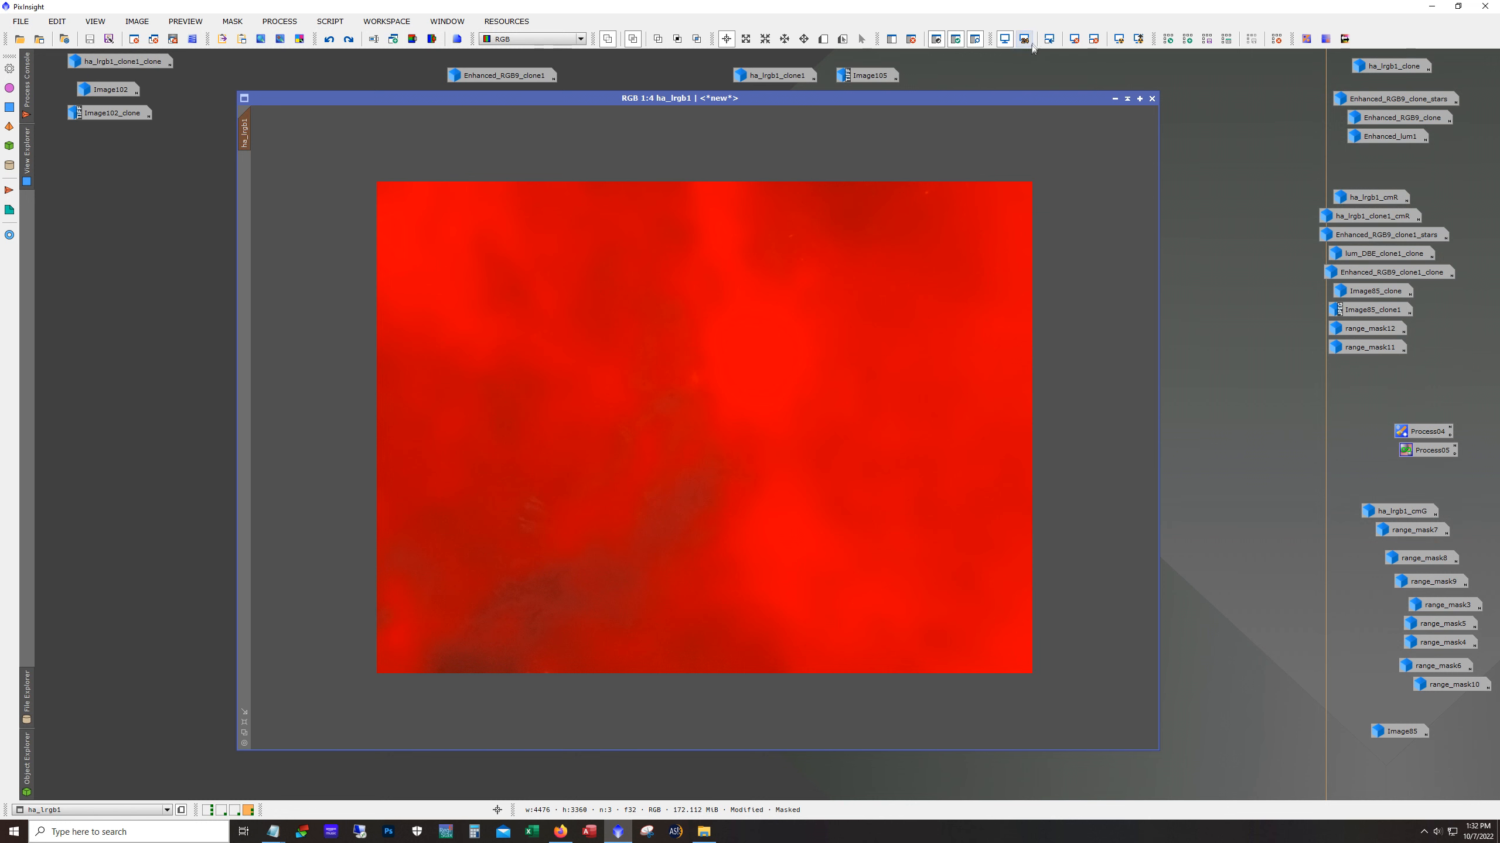
{"action": "left_click", "coordinate": [978, 41]}
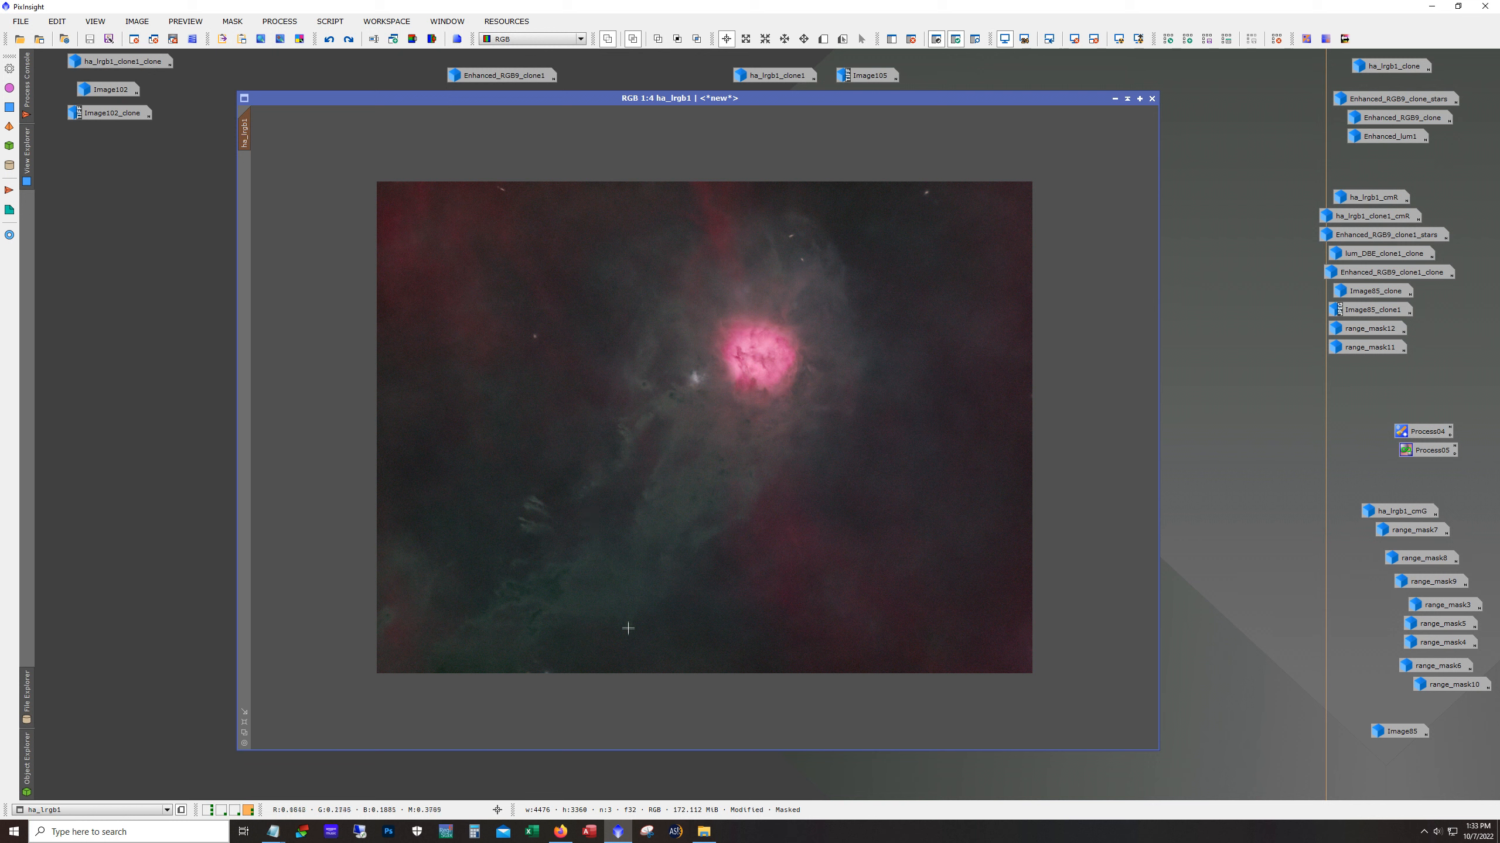
Step: Redo the next processing step on ha_lrgb1, comparing it with the previous state by undoing and redoing it
{"action": "left_click", "coordinate": [348, 39]}
{"action": "left_click", "coordinate": [328, 40]}
{"action": "left_click", "coordinate": [348, 41]}
Step: Inspect the nebulosity and the two small galaxies above the nebula in ha_lrgb1 at 1:1 and 2:1 zoom
{"action": "scroll", "coordinate": [765, 409], "scroll_direction": "up", "scroll_amount": 2}
{"action": "scroll", "coordinate": [765, 409], "scroll_direction": "up", "scroll_amount": 1}
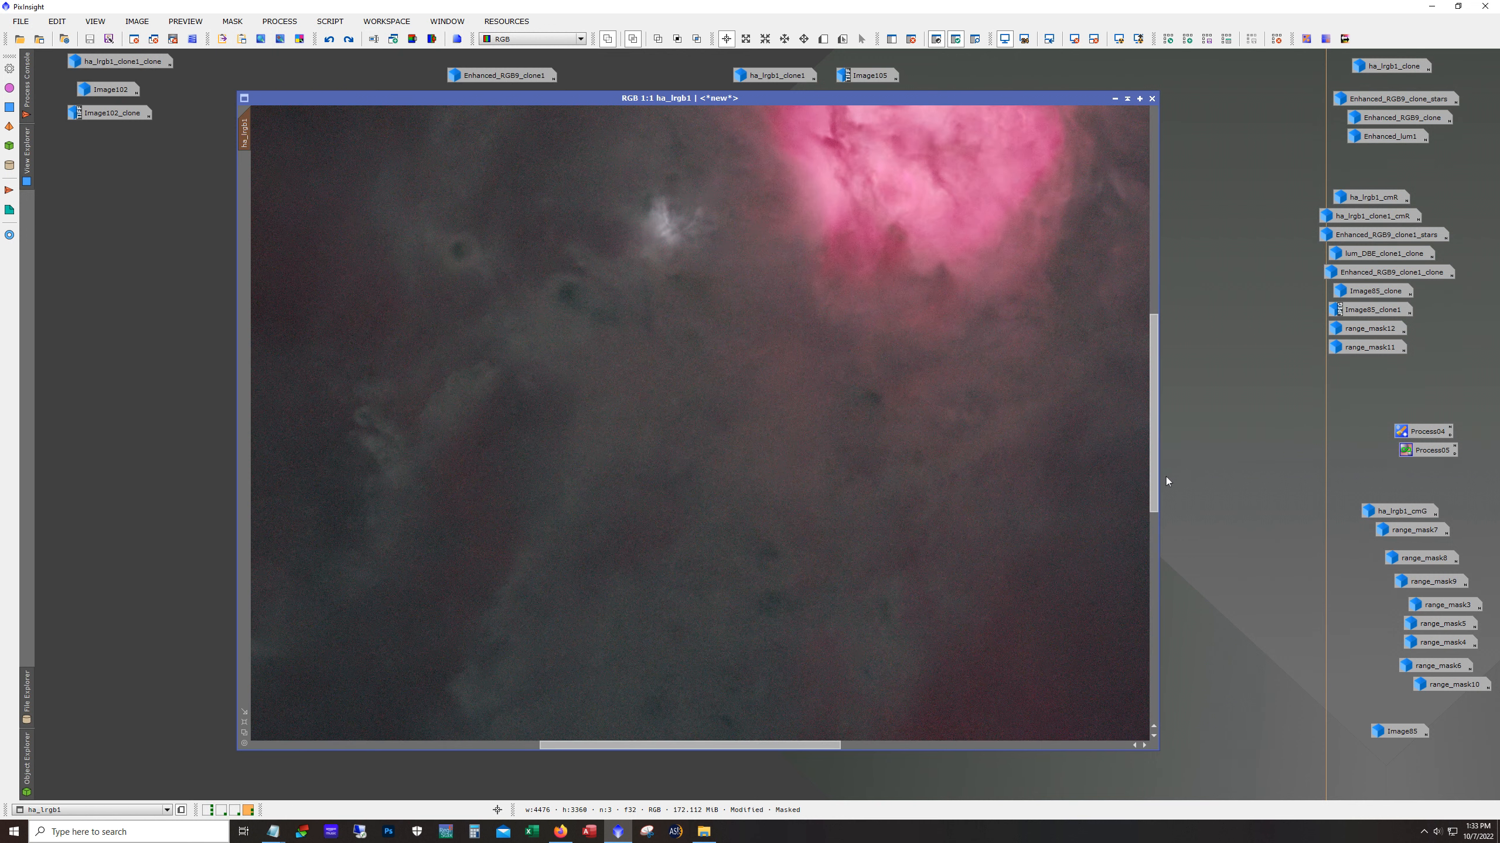
{"action": "left_click_drag", "start_coordinate": [1154, 476], "coordinate": [1150, 262]}
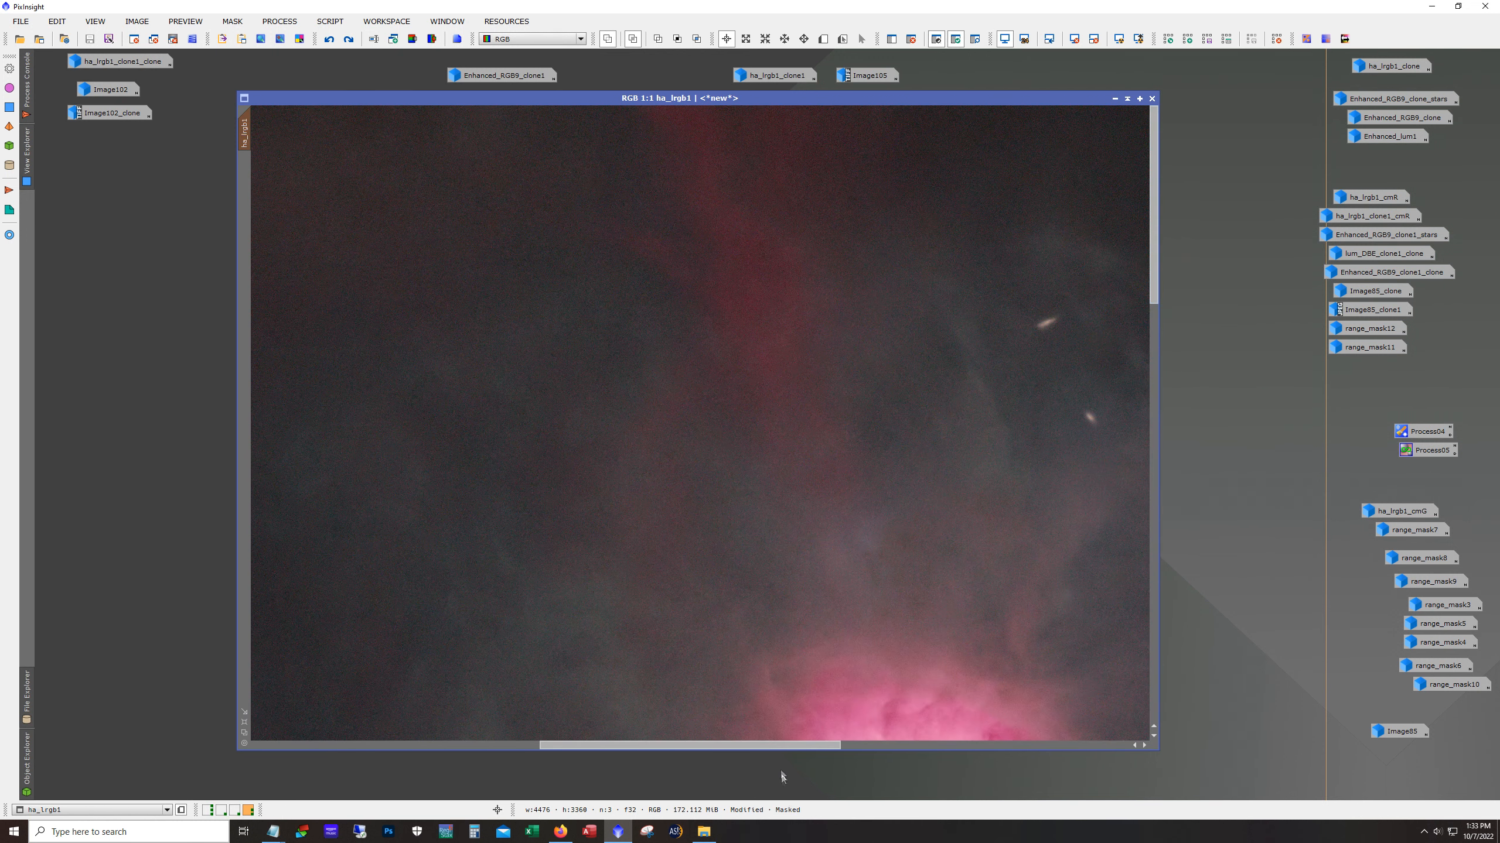
{"action": "left_click_drag", "start_coordinate": [795, 746], "coordinate": [921, 745]}
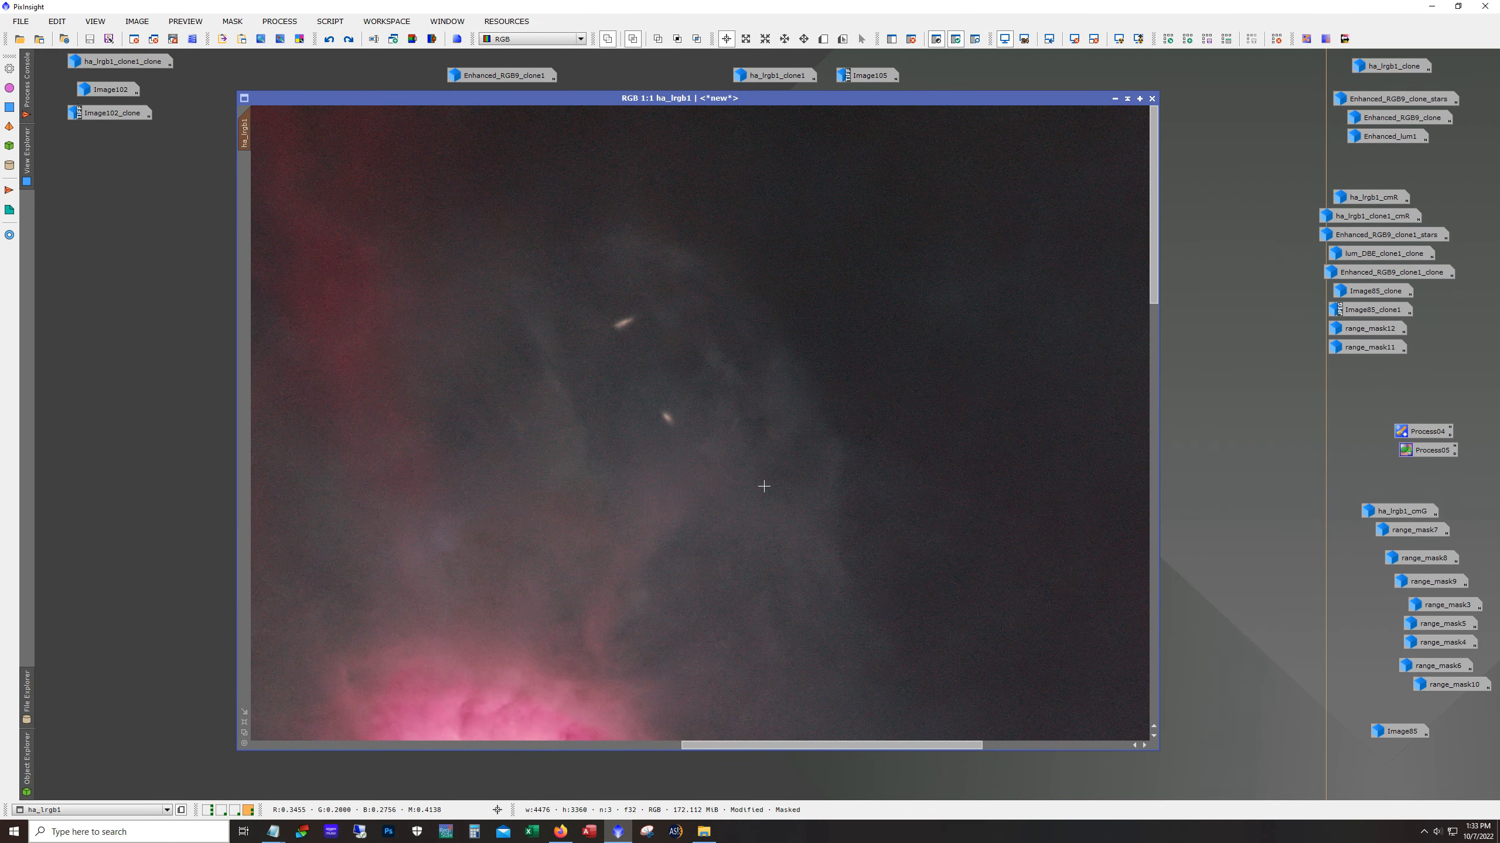
{"action": "scroll", "coordinate": [635, 414], "scroll_direction": "up", "scroll_amount": 1}
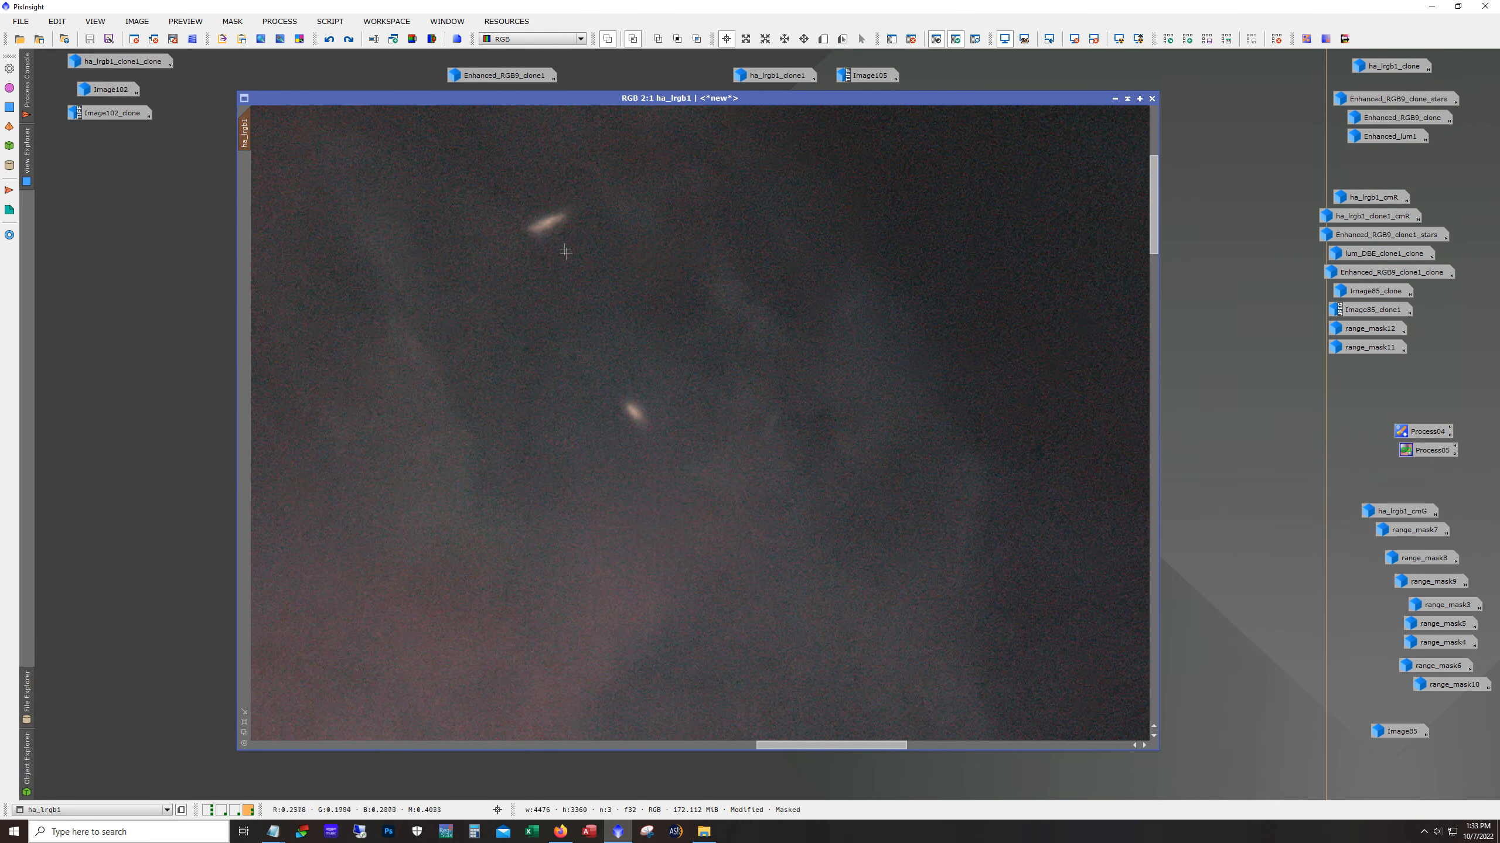
{"action": "scroll", "coordinate": [995, 290], "scroll_direction": "down", "scroll_amount": 1}
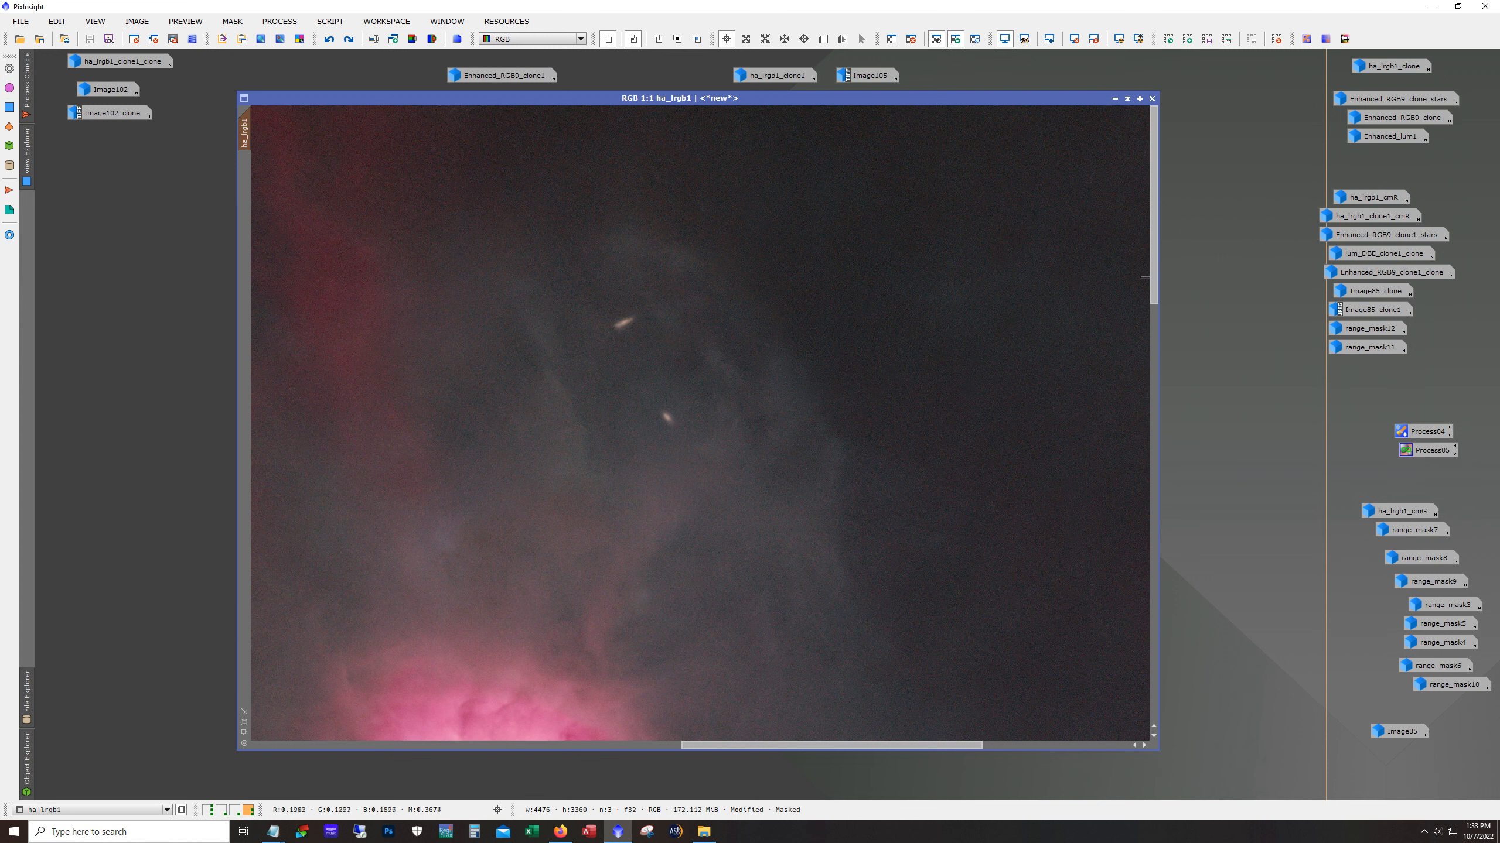
Step: Examine the small galaxies and red nebulosity in the left part of ha_lrgb1 at 1:1, and return to 1:3 zoom
{"action": "left_click_drag", "start_coordinate": [944, 745], "coordinate": [555, 709]}
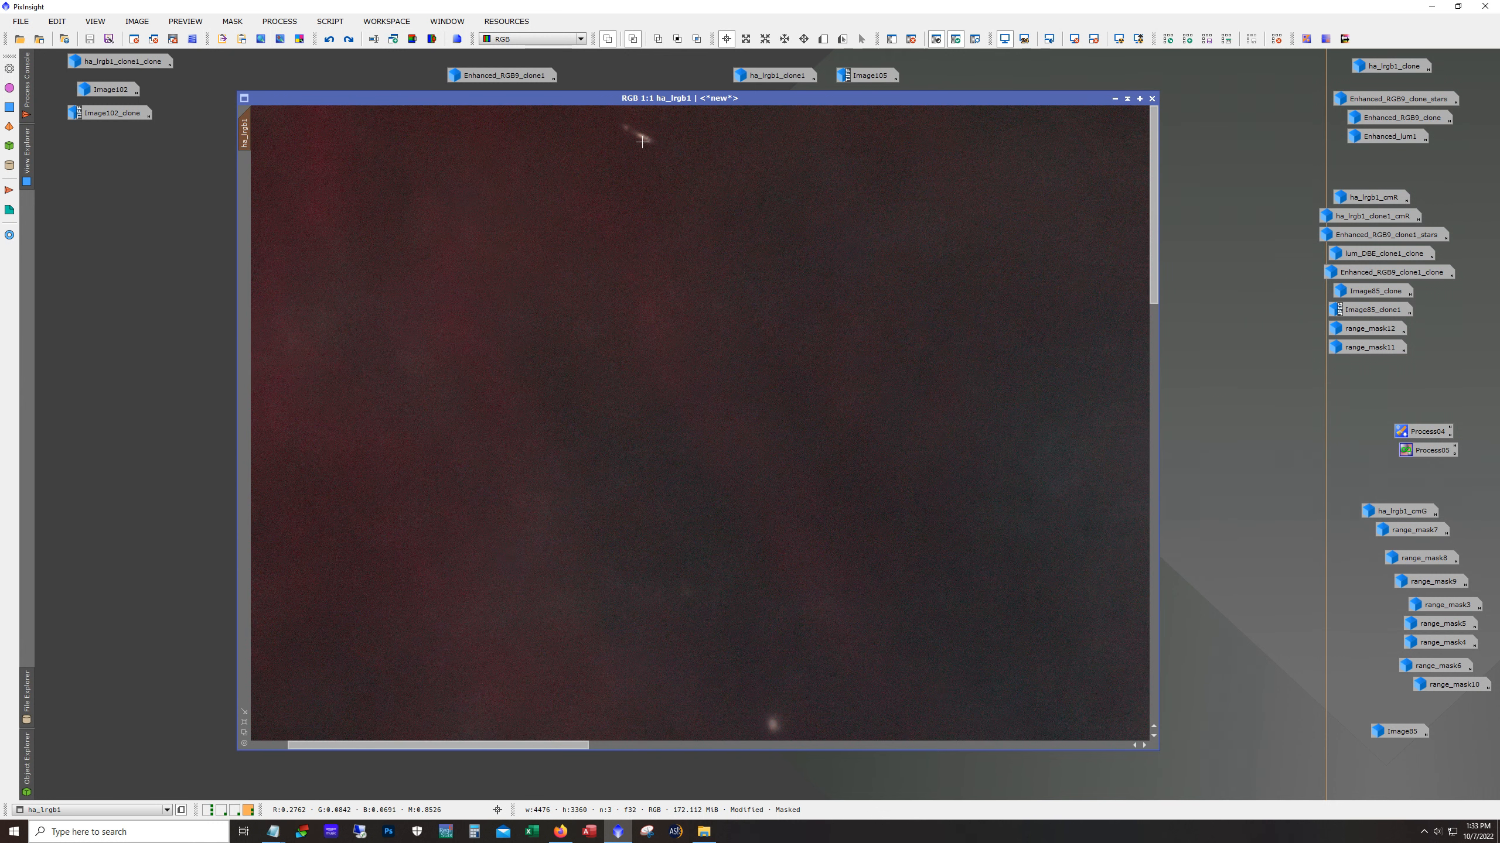
{"action": "left_click_drag", "start_coordinate": [1154, 227], "coordinate": [1151, 382]}
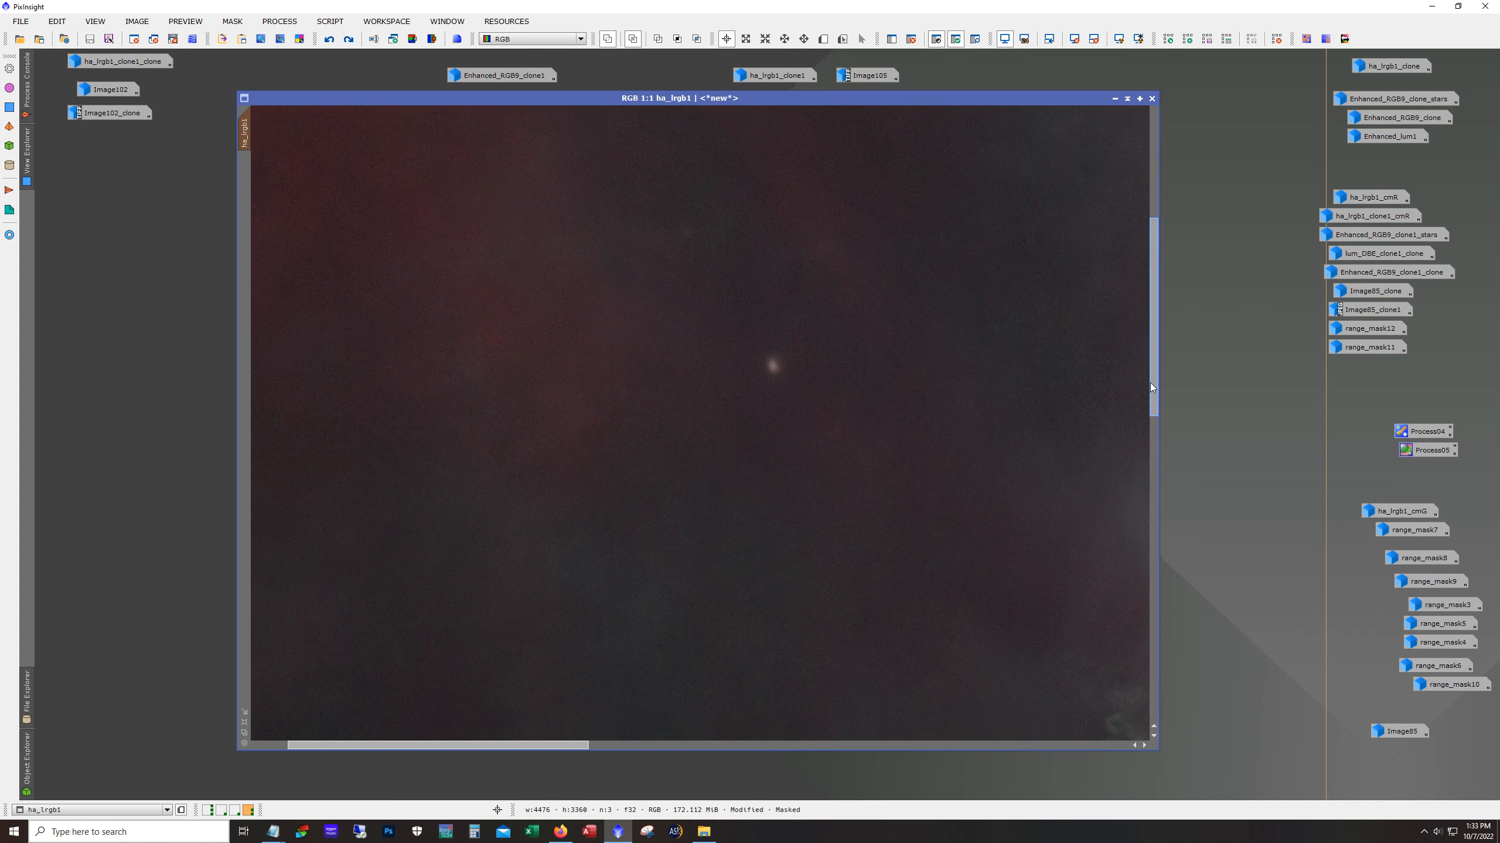
{"action": "scroll", "coordinate": [947, 385], "scroll_direction": "down", "scroll_amount": 2}
{"action": "scroll", "coordinate": [947, 386], "scroll_direction": "down", "scroll_amount": 1}
{"action": "scroll", "coordinate": [947, 386], "scroll_direction": "up", "scroll_amount": 1}
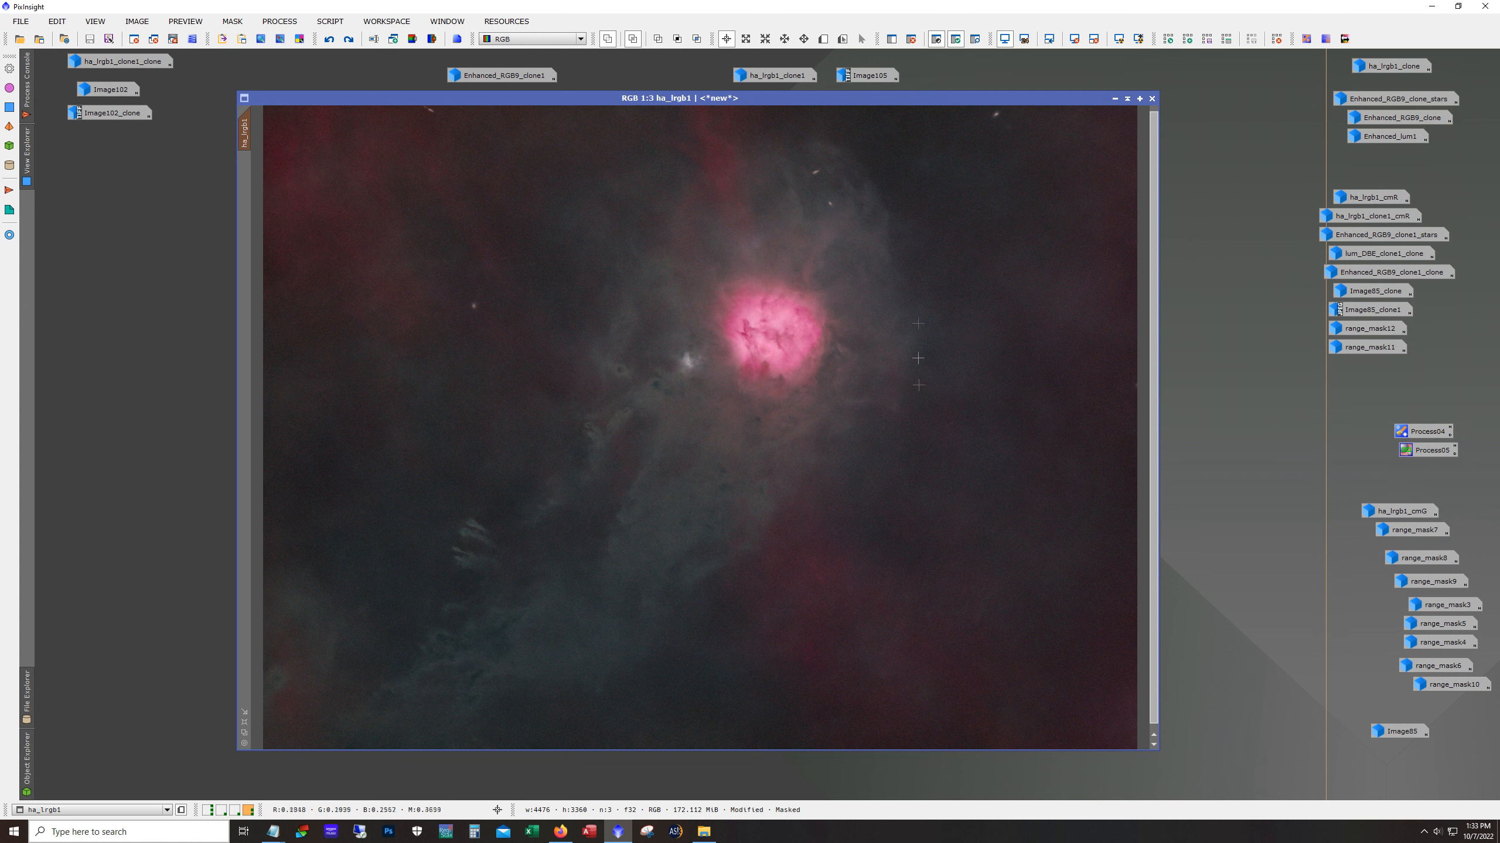
Step: Inspect the small galaxy near the upper-right corner of the ha_lrgb1 image at 2:1 zoom
{"action": "key", "text": "ctrl+1"}
{"action": "scroll", "coordinate": [924, 423], "scroll_direction": "up", "scroll_amount": 1}
{"action": "left_click_drag", "start_coordinate": [737, 745], "coordinate": [1055, 771]}
{"action": "left_click_drag", "start_coordinate": [1153, 426], "coordinate": [1187, 157]}
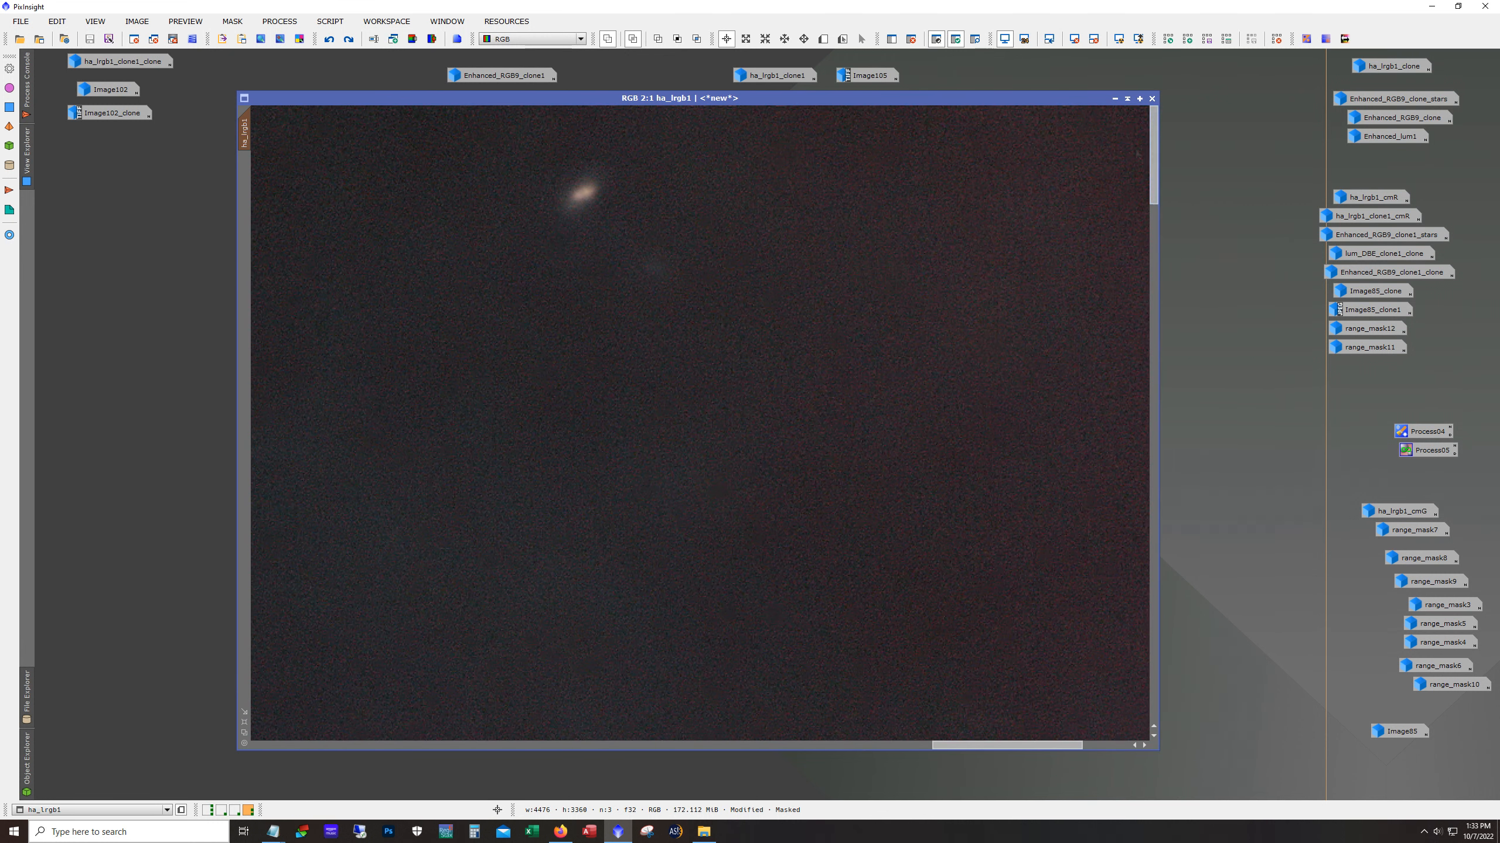
Step: Return ha_lrgb1 to 1:3 zoom and look over the whole nebula field
{"action": "scroll", "coordinate": [755, 331], "scroll_direction": "down", "scroll_amount": 2}
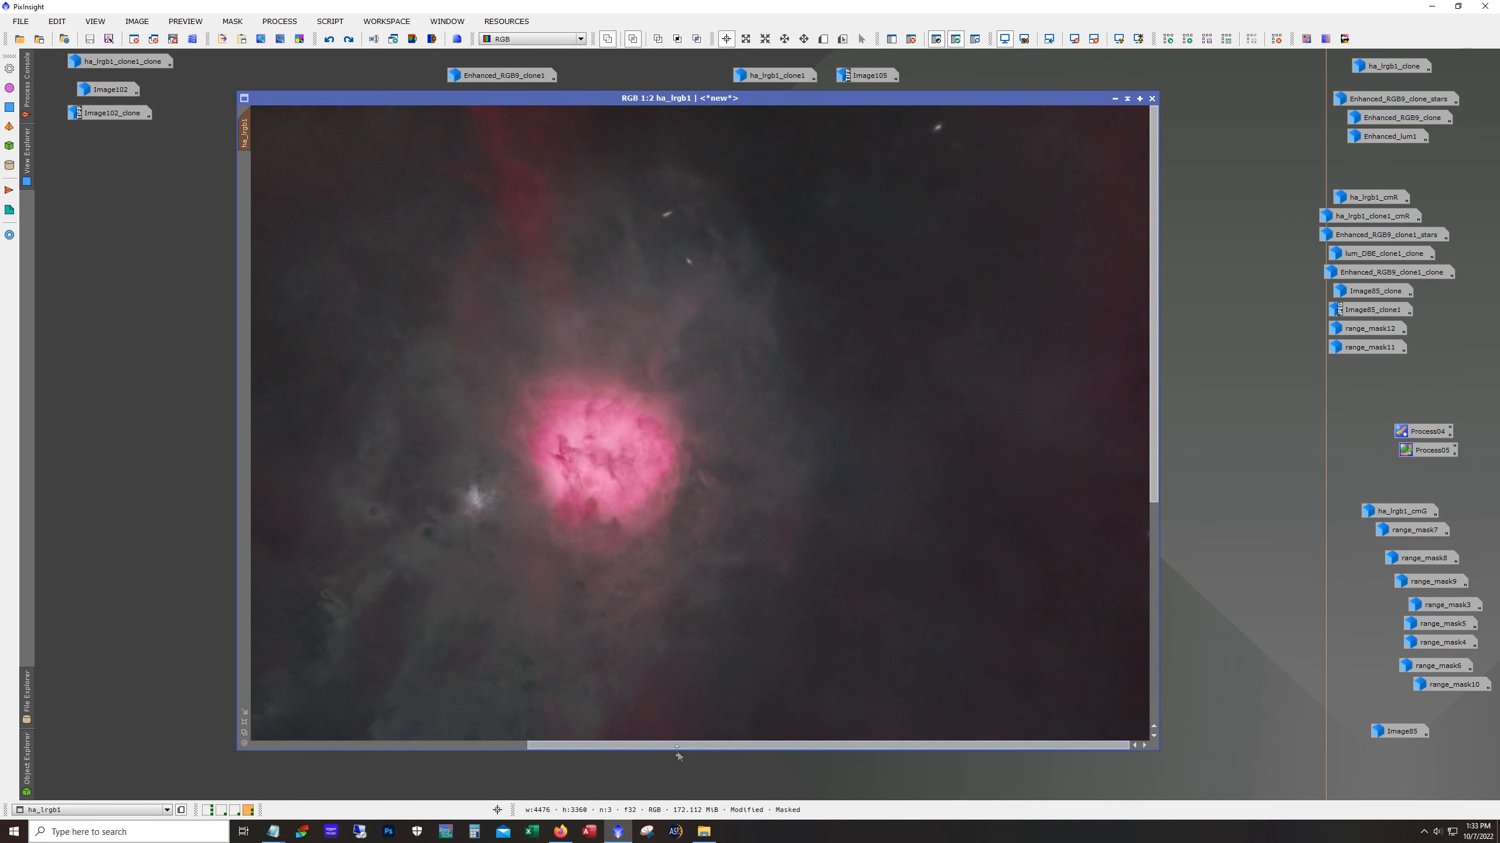
{"action": "scroll", "coordinate": [762, 643], "scroll_direction": "down", "scroll_amount": 1}
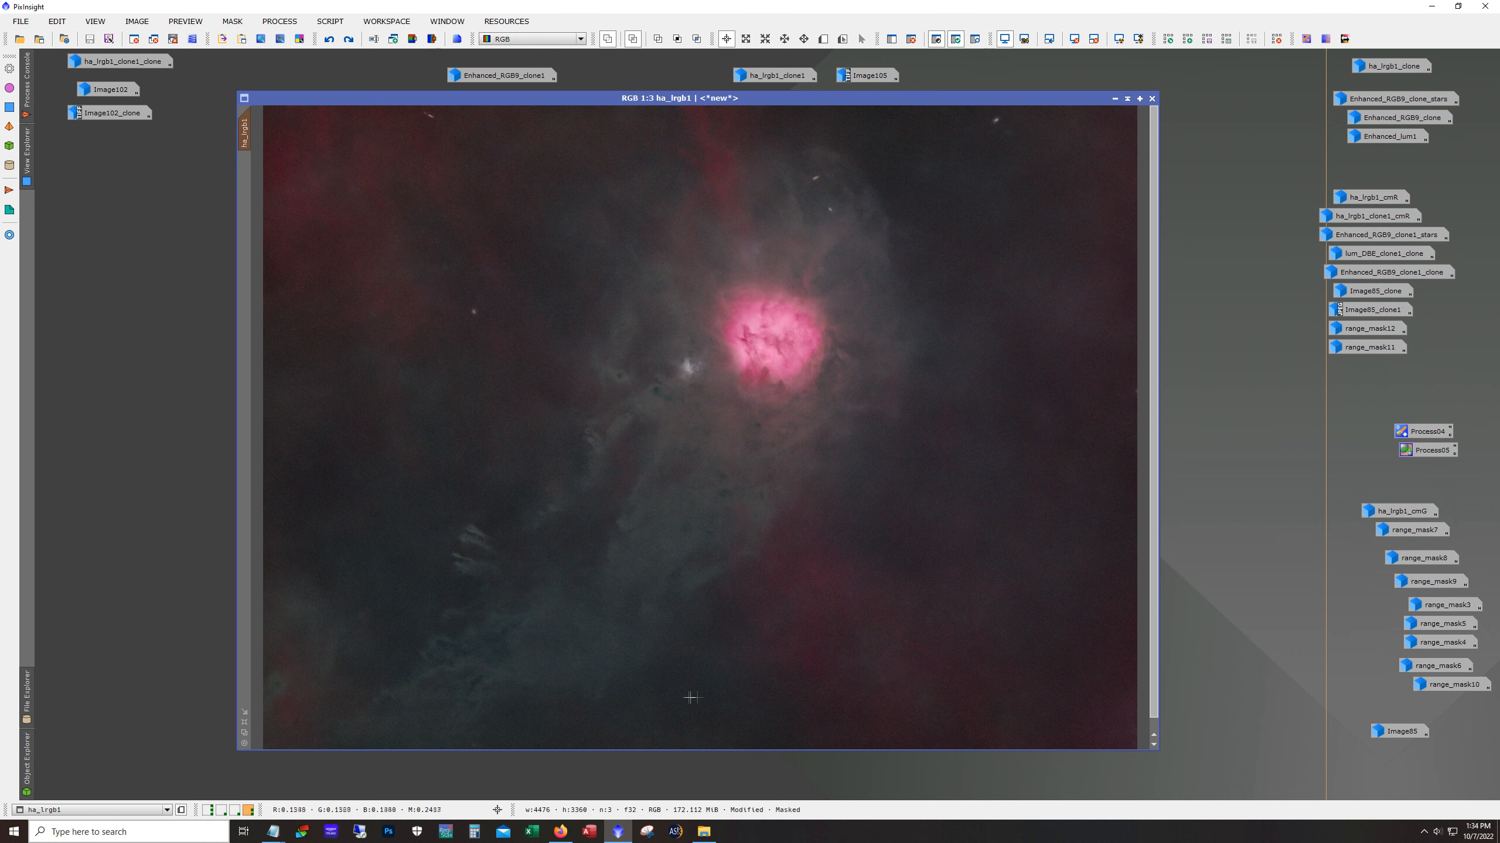
{"action": "scroll", "coordinate": [744, 491], "scroll_direction": "up", "scroll_amount": 1}
{"action": "scroll", "coordinate": [752, 493], "scroll_direction": "down", "scroll_amount": 1}
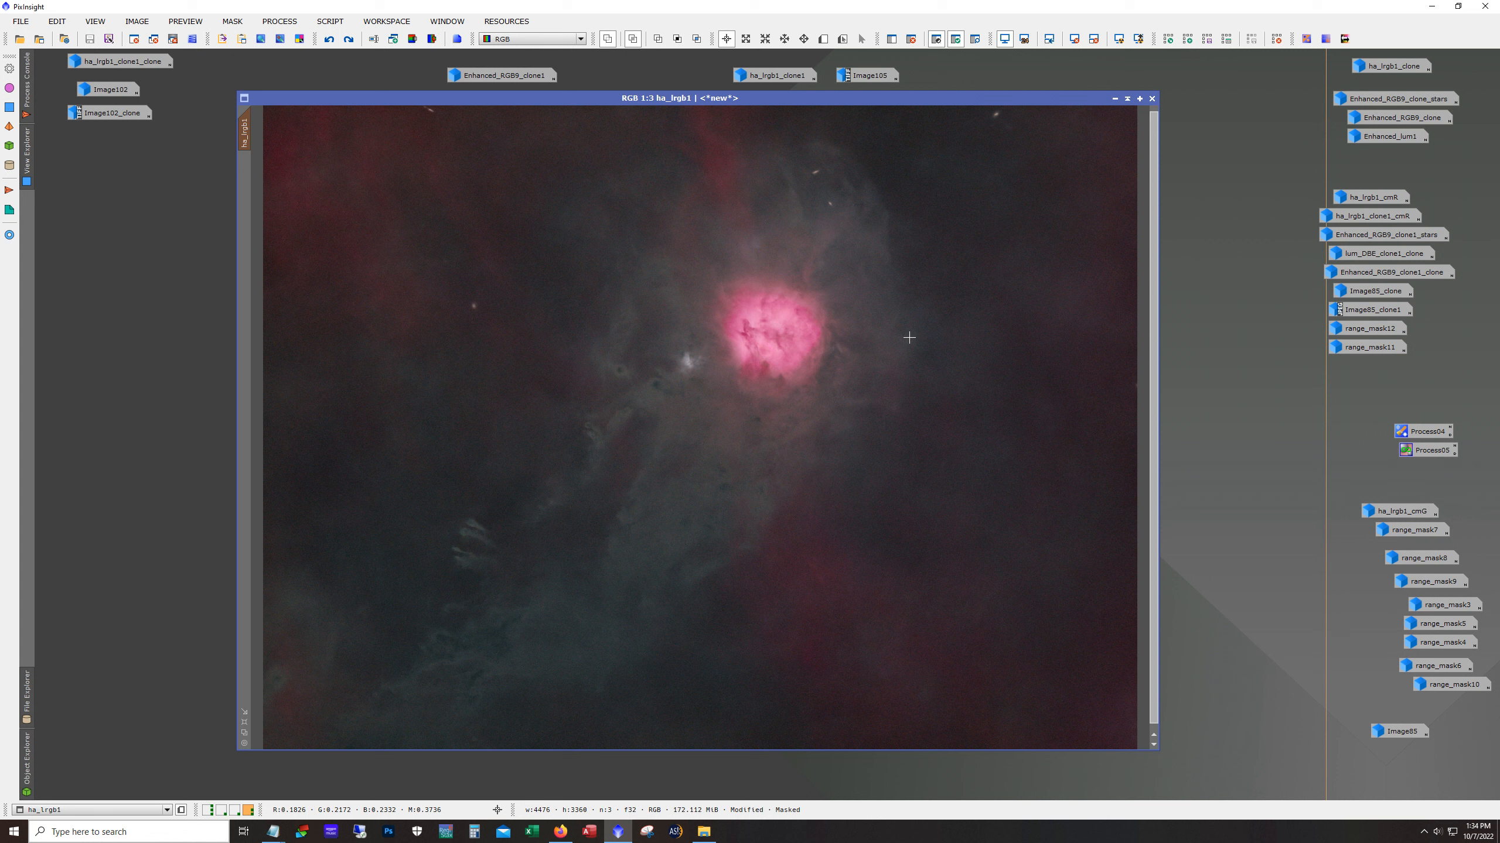
Step: Redo the next processing step on ha_lrgb1 and show its mask overlay to check the protected areas
{"action": "left_click", "coordinate": [349, 39]}
{"action": "left_click", "coordinate": [974, 40]}
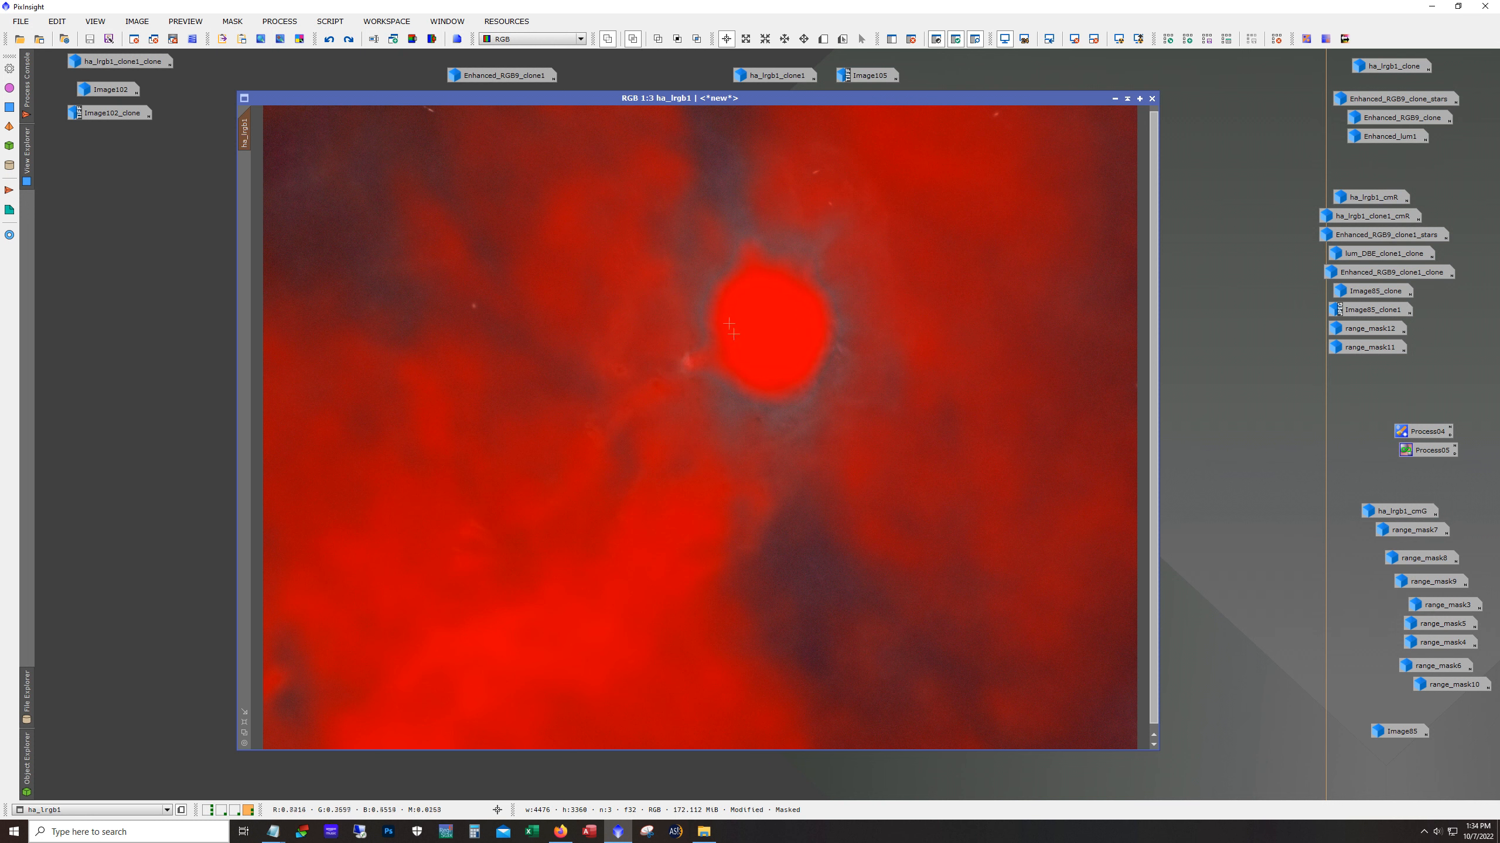
{"action": "left_click", "coordinate": [976, 40]}
{"action": "left_click", "coordinate": [976, 41]}
Step: Open PixelMath, show its RGB/K expression, and save the ha_registered expression instance as a process icon on the workspace
{"action": "left_click", "coordinate": [285, 22]}
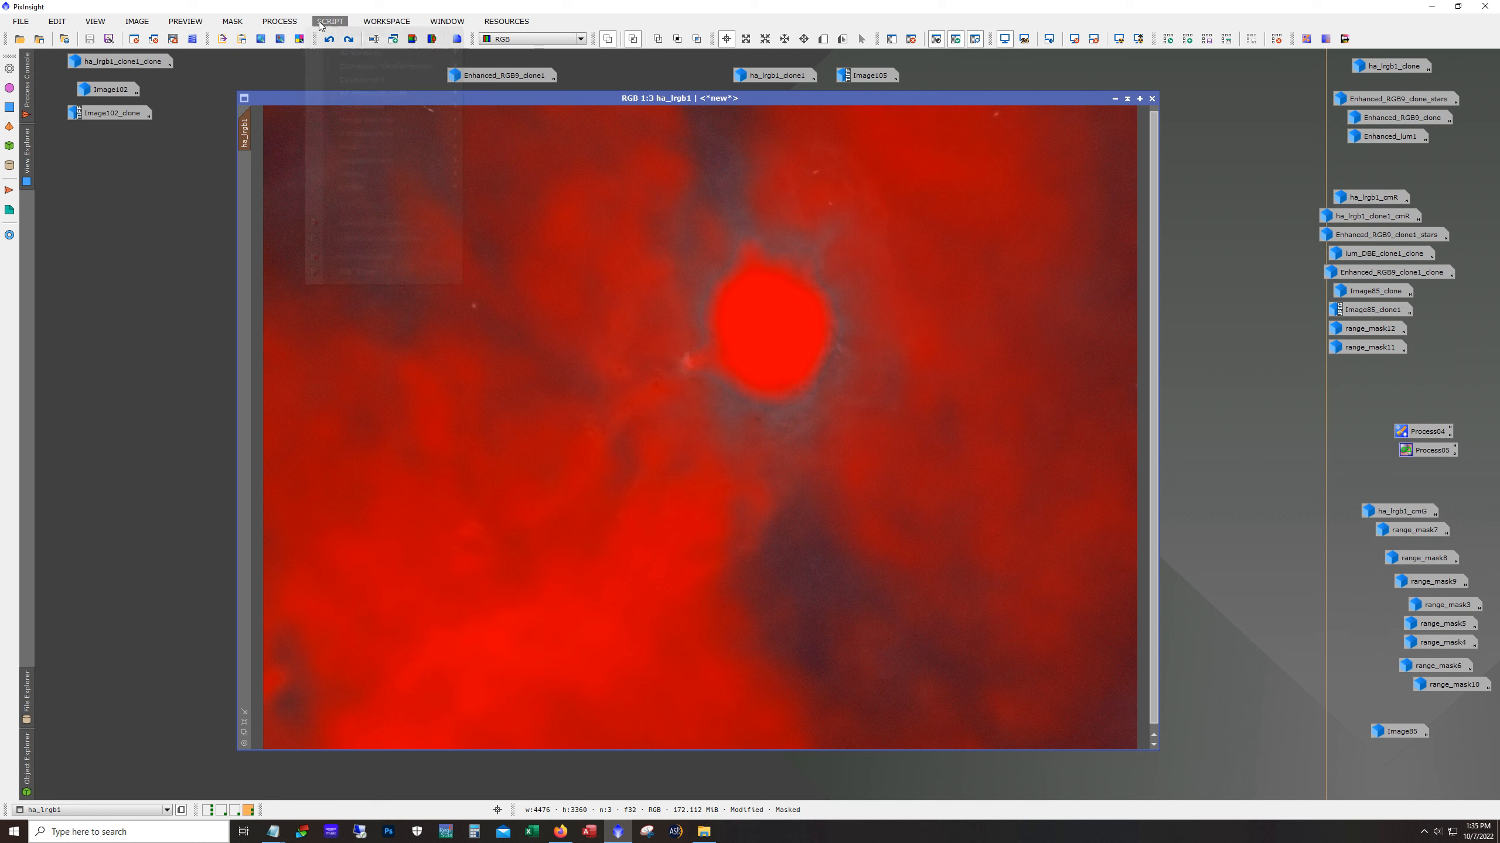
{"action": "mouse_move", "coordinate": [390, 471]}
{"action": "left_click", "coordinate": [469, 473]}
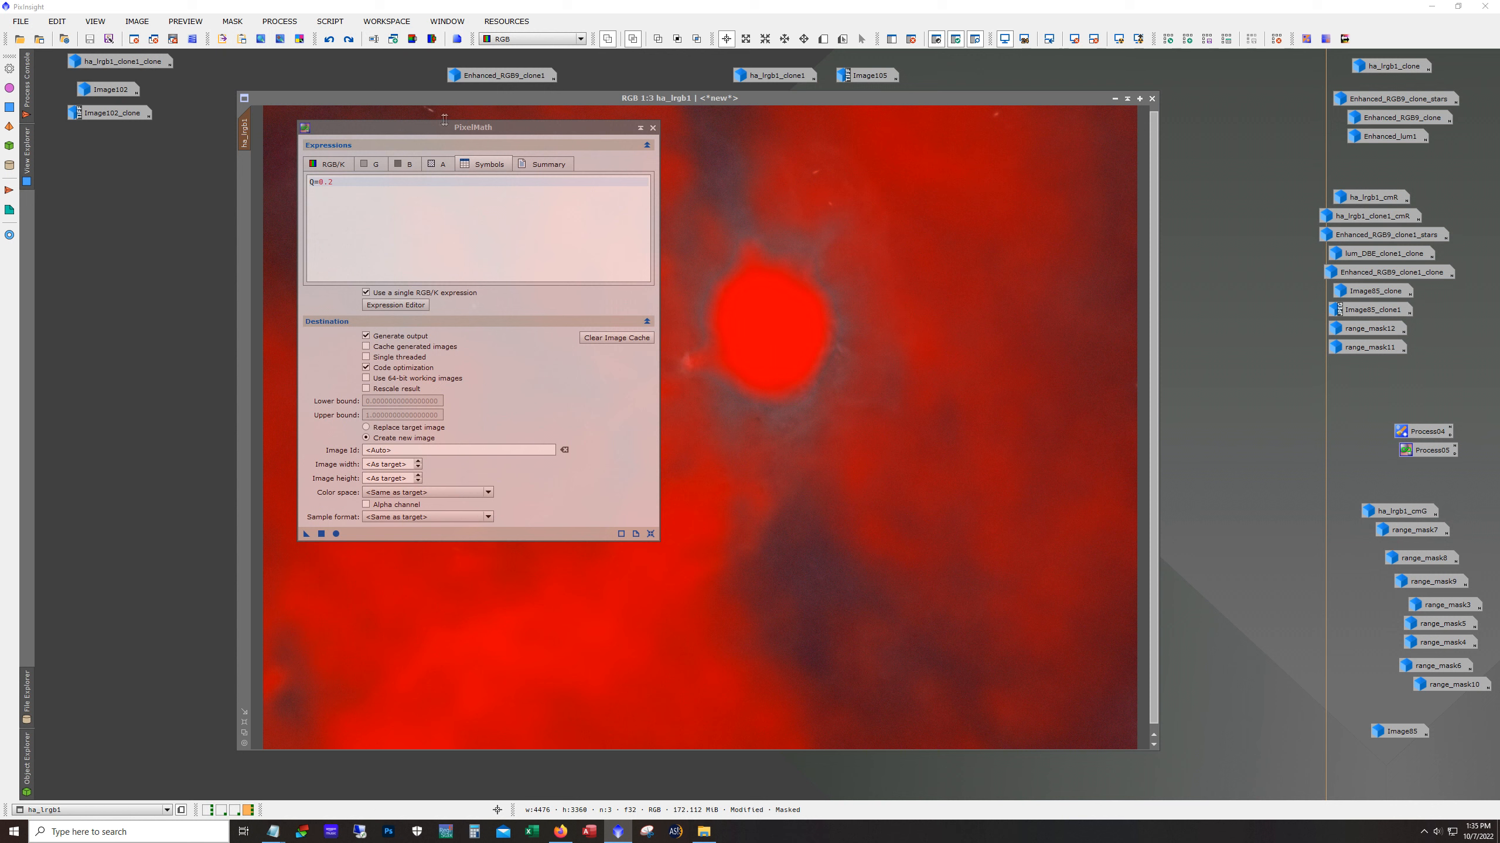
{"action": "left_click", "coordinate": [334, 163]}
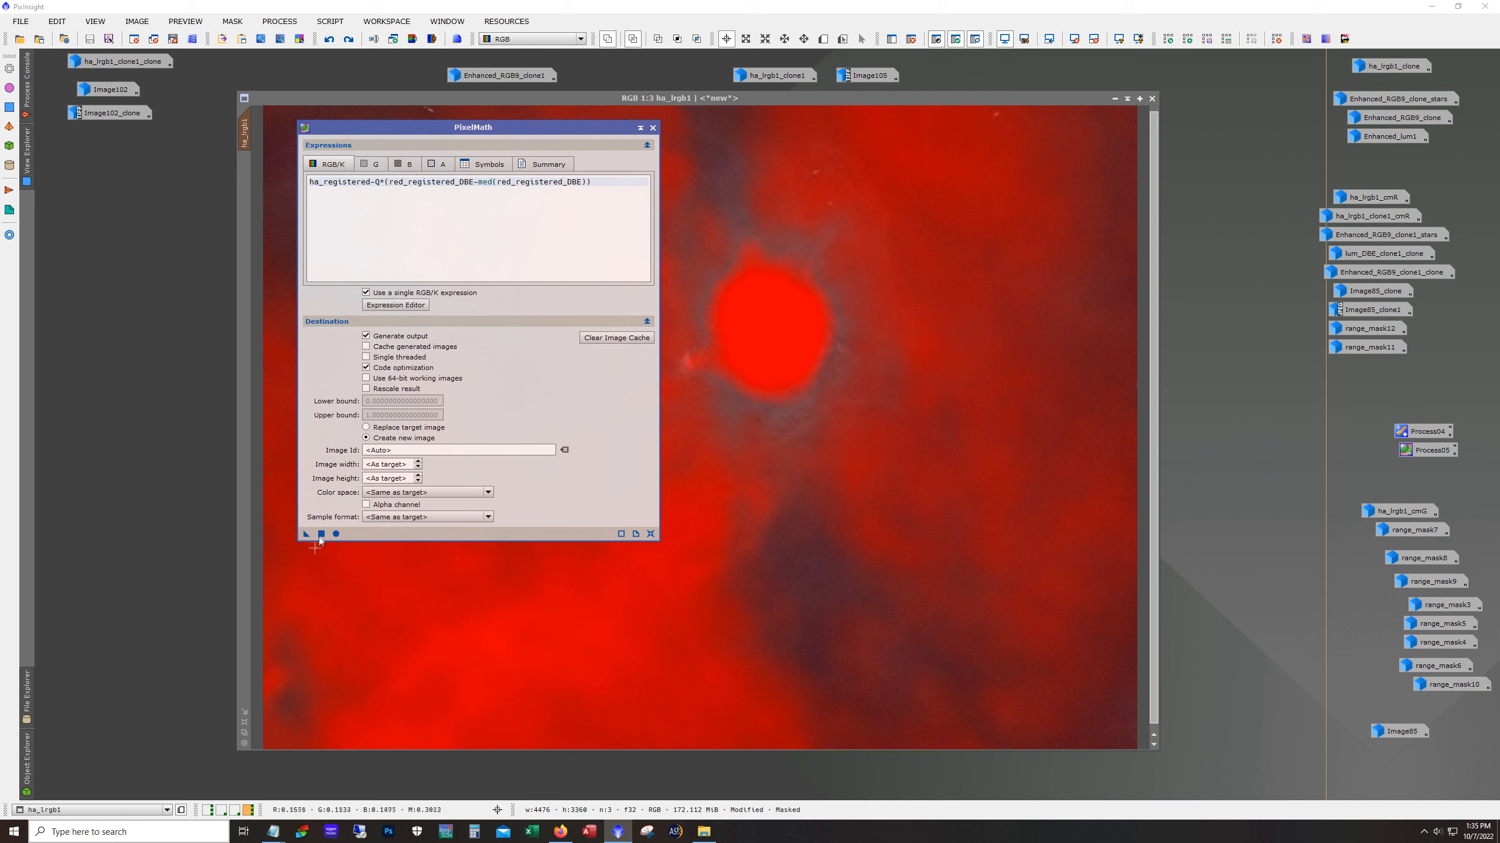
{"action": "left_click_drag", "start_coordinate": [306, 533], "coordinate": [155, 599]}
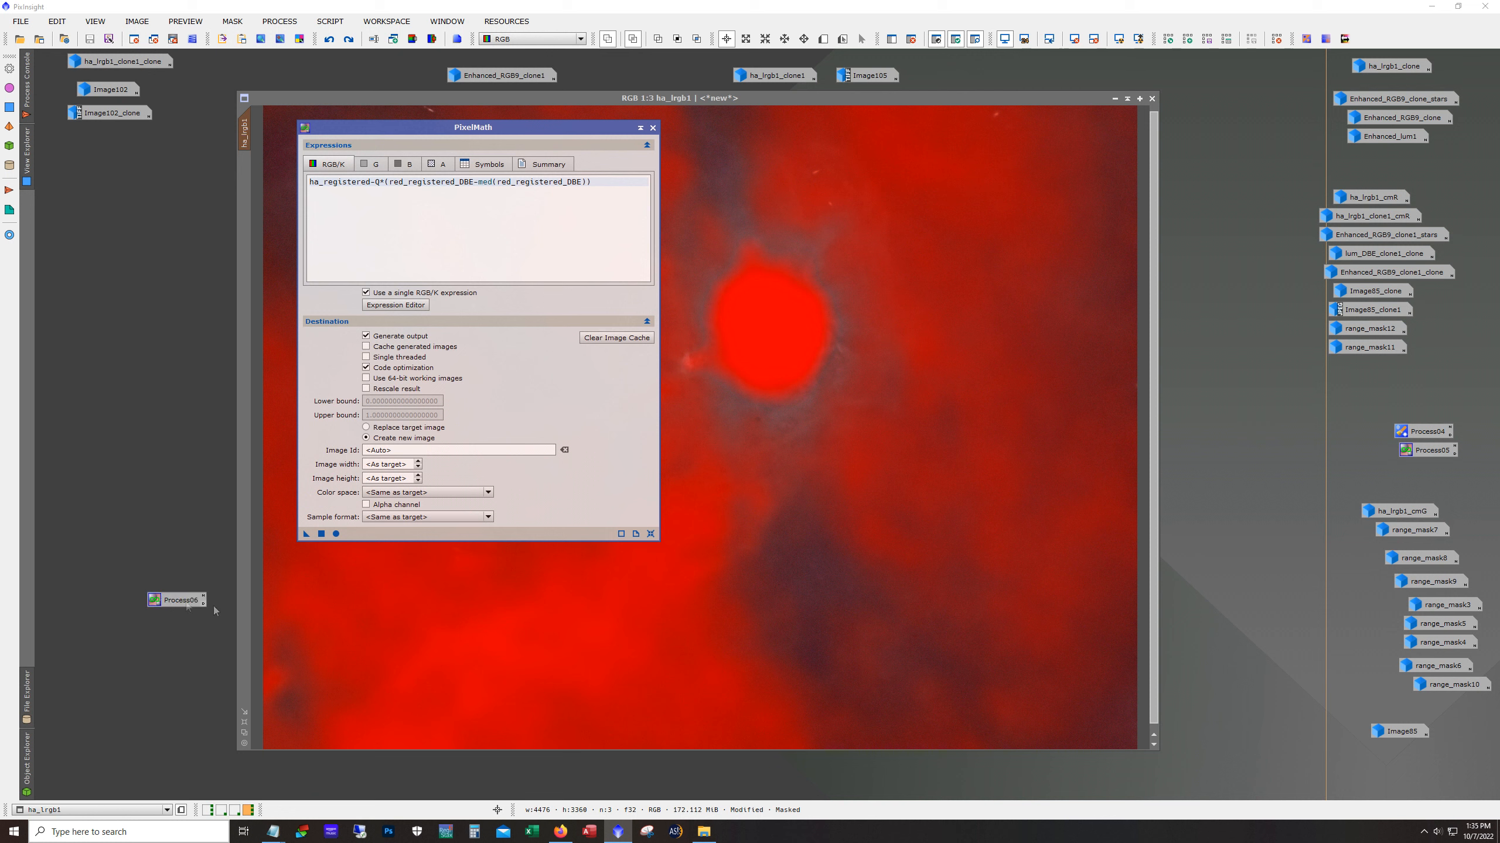
Step: Reset PixelMath, enter the example expression max(a,b) with output to a new image, and close it without applying
{"action": "left_click", "coordinate": [650, 534]}
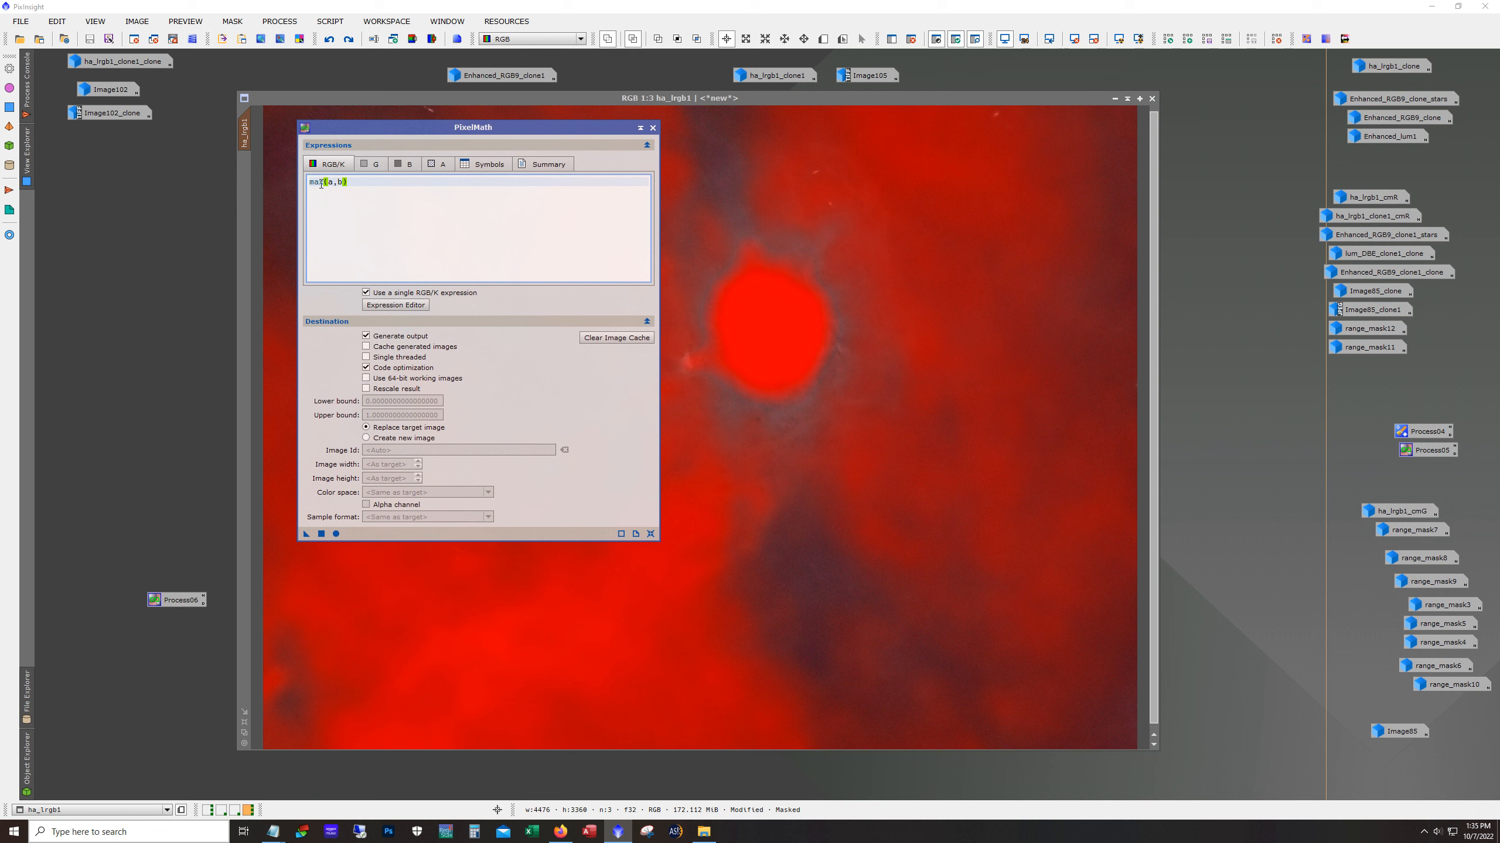
{"action": "left_click", "coordinate": [414, 439]}
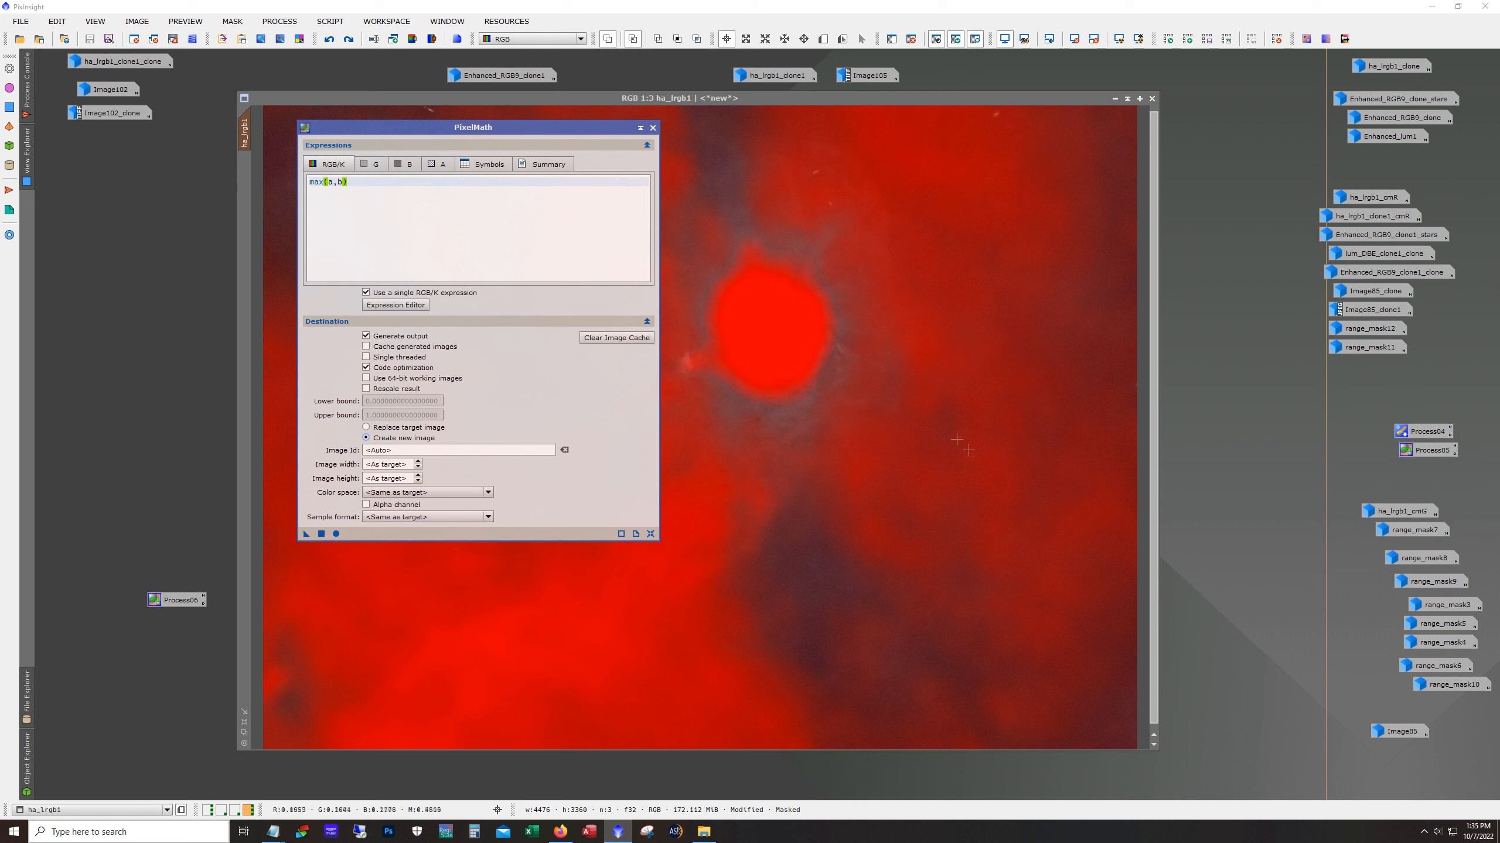
{"action": "left_click", "coordinate": [653, 128]}
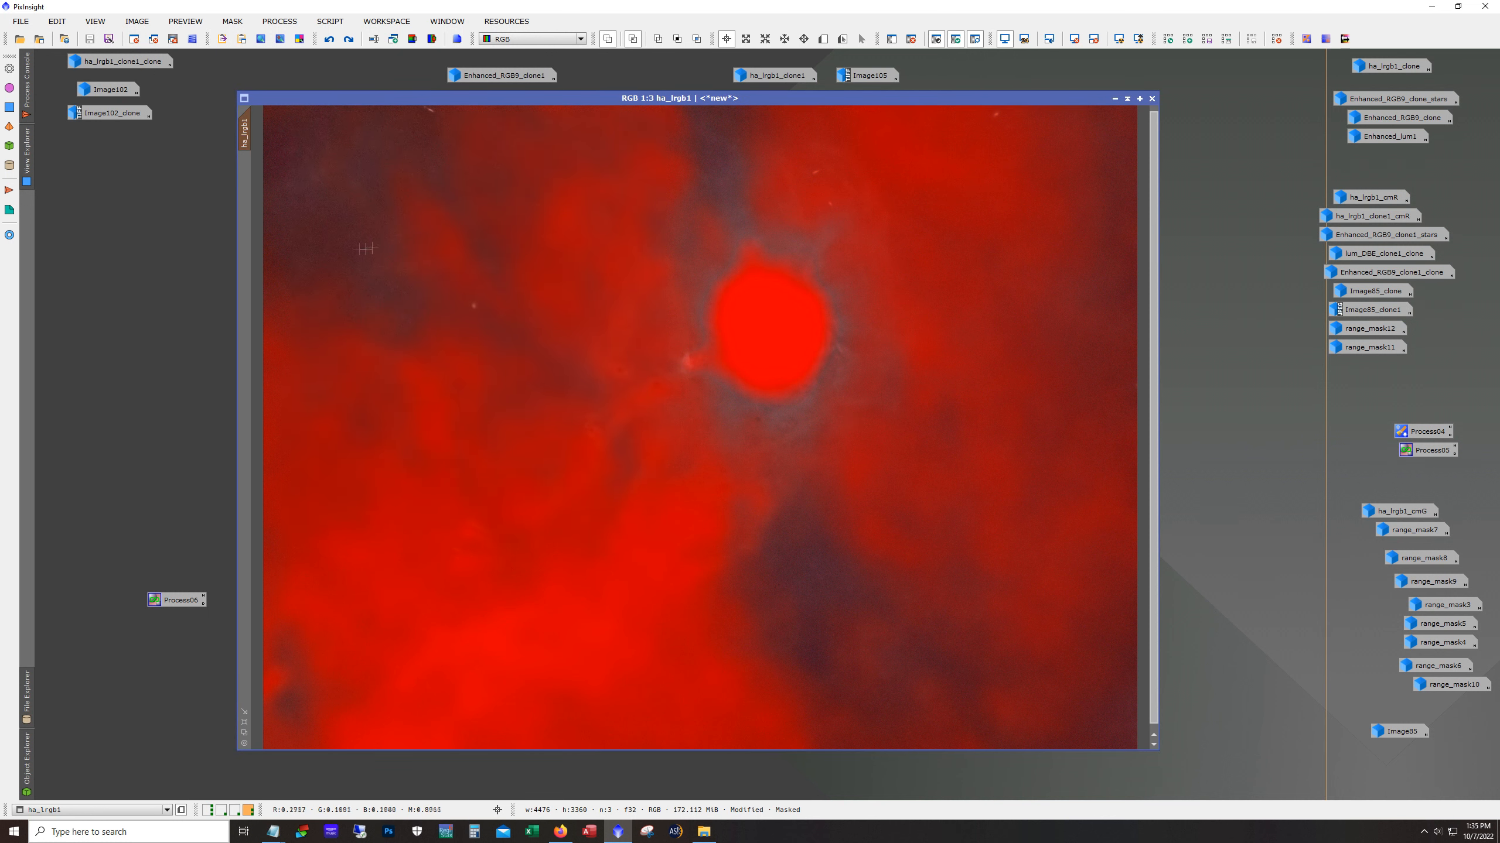
Step: Hide the mask overlay on ha_lrgb1 and redo its following processing steps one by one
{"action": "left_click", "coordinate": [974, 39]}
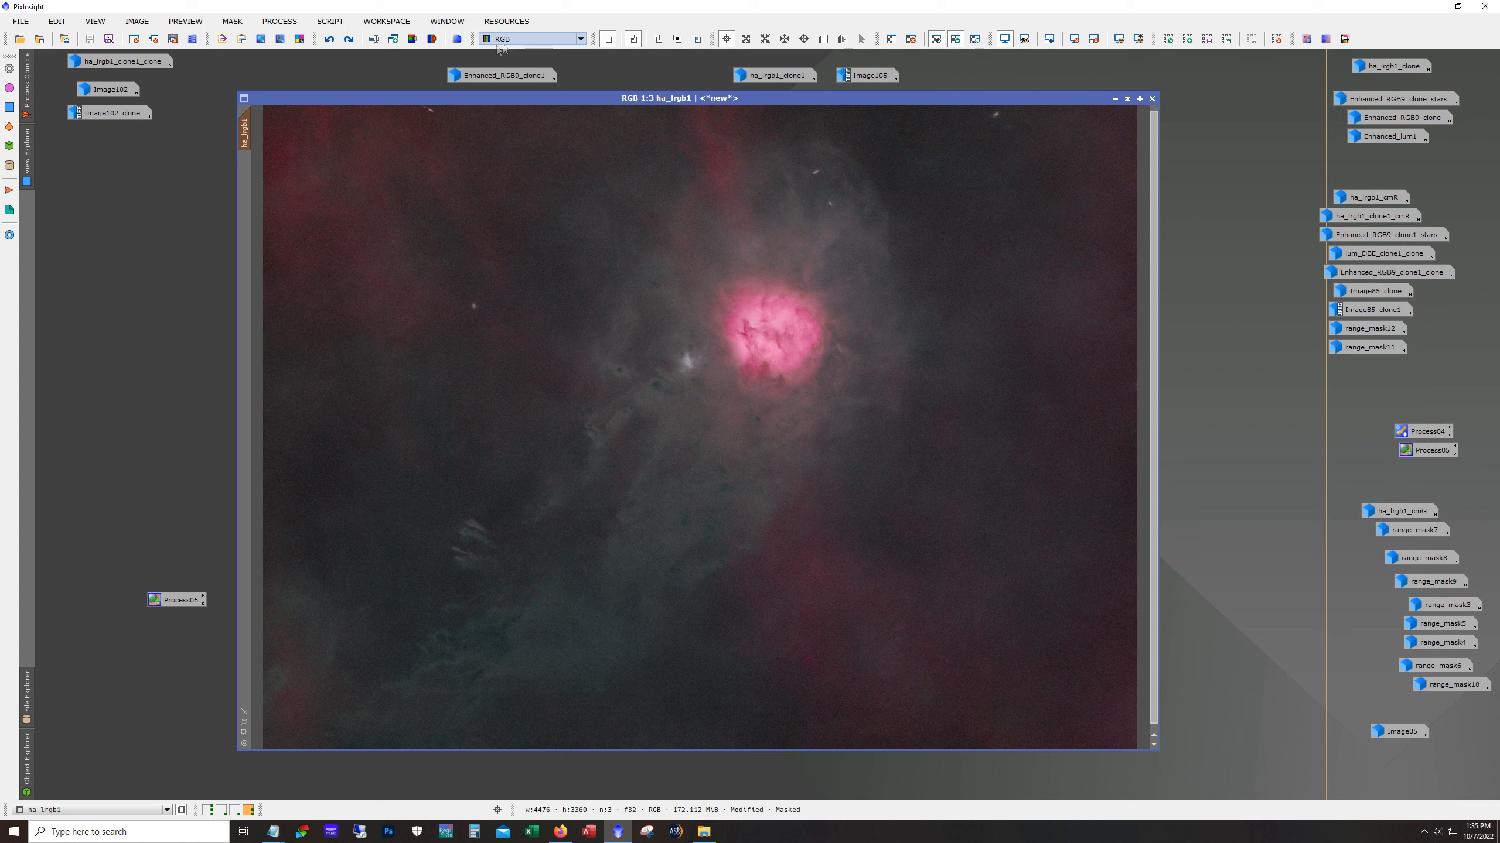
{"action": "left_click", "coordinate": [350, 38]}
{"action": "left_click", "coordinate": [349, 38]}
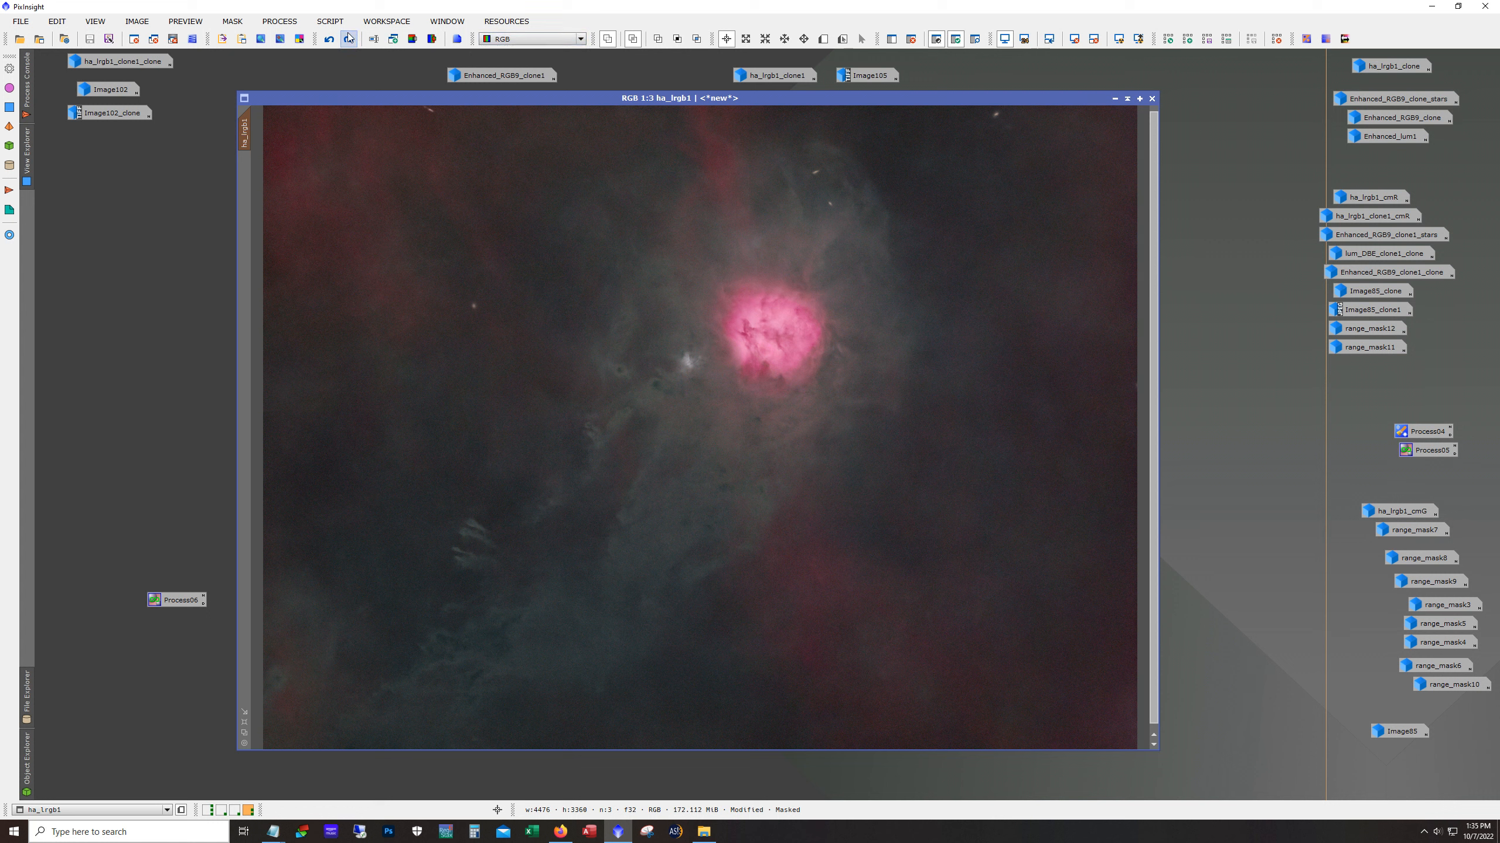
{"action": "left_click", "coordinate": [349, 38]}
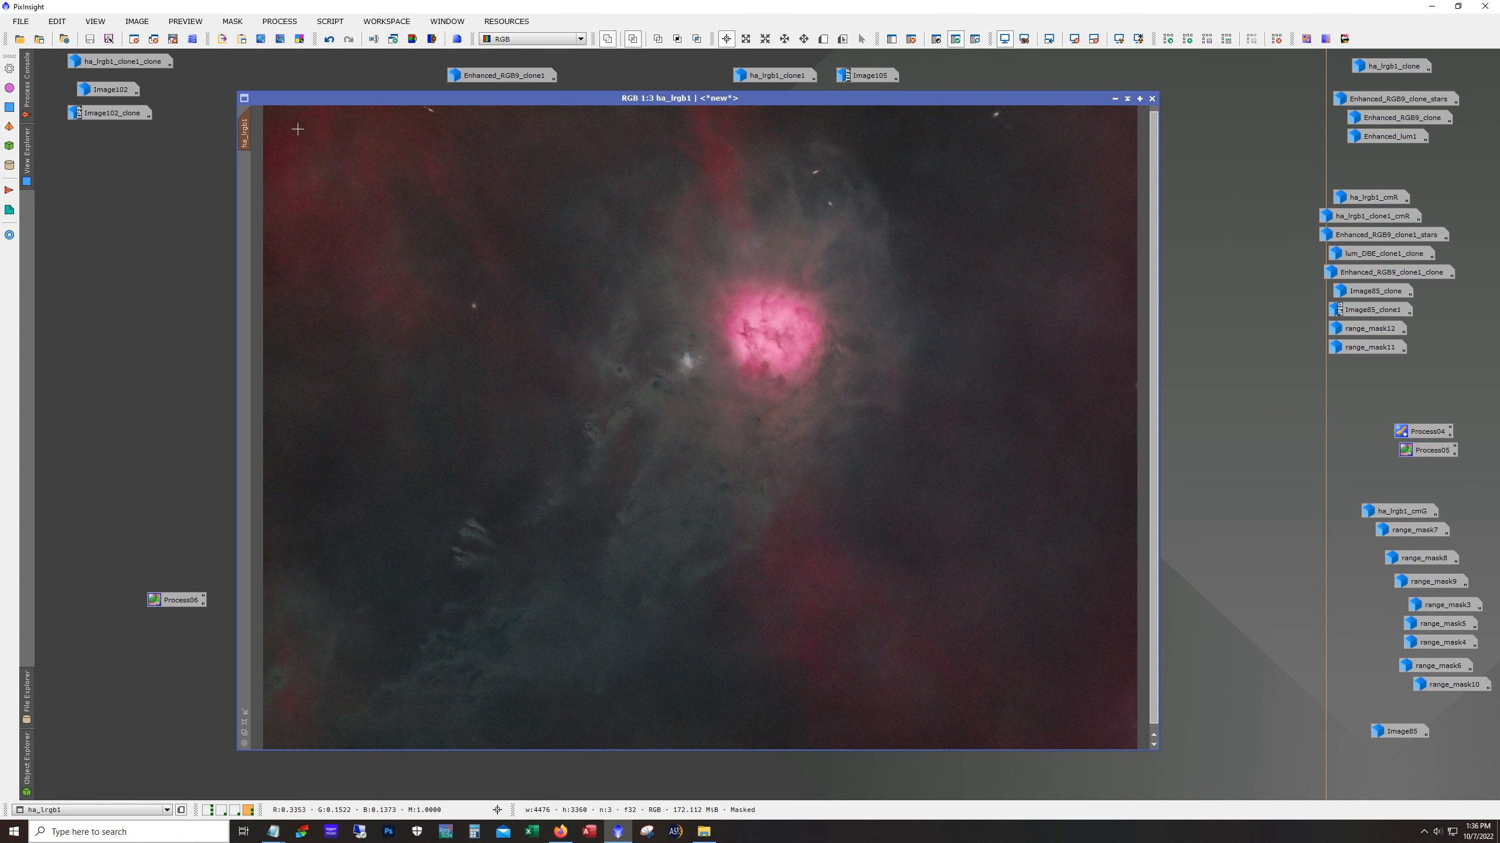
Step: Minimize ha_lrgb1, then restore the ha_lrgb1_clone1 image and reposition its window on the workspace
{"action": "left_click", "coordinate": [1115, 101]}
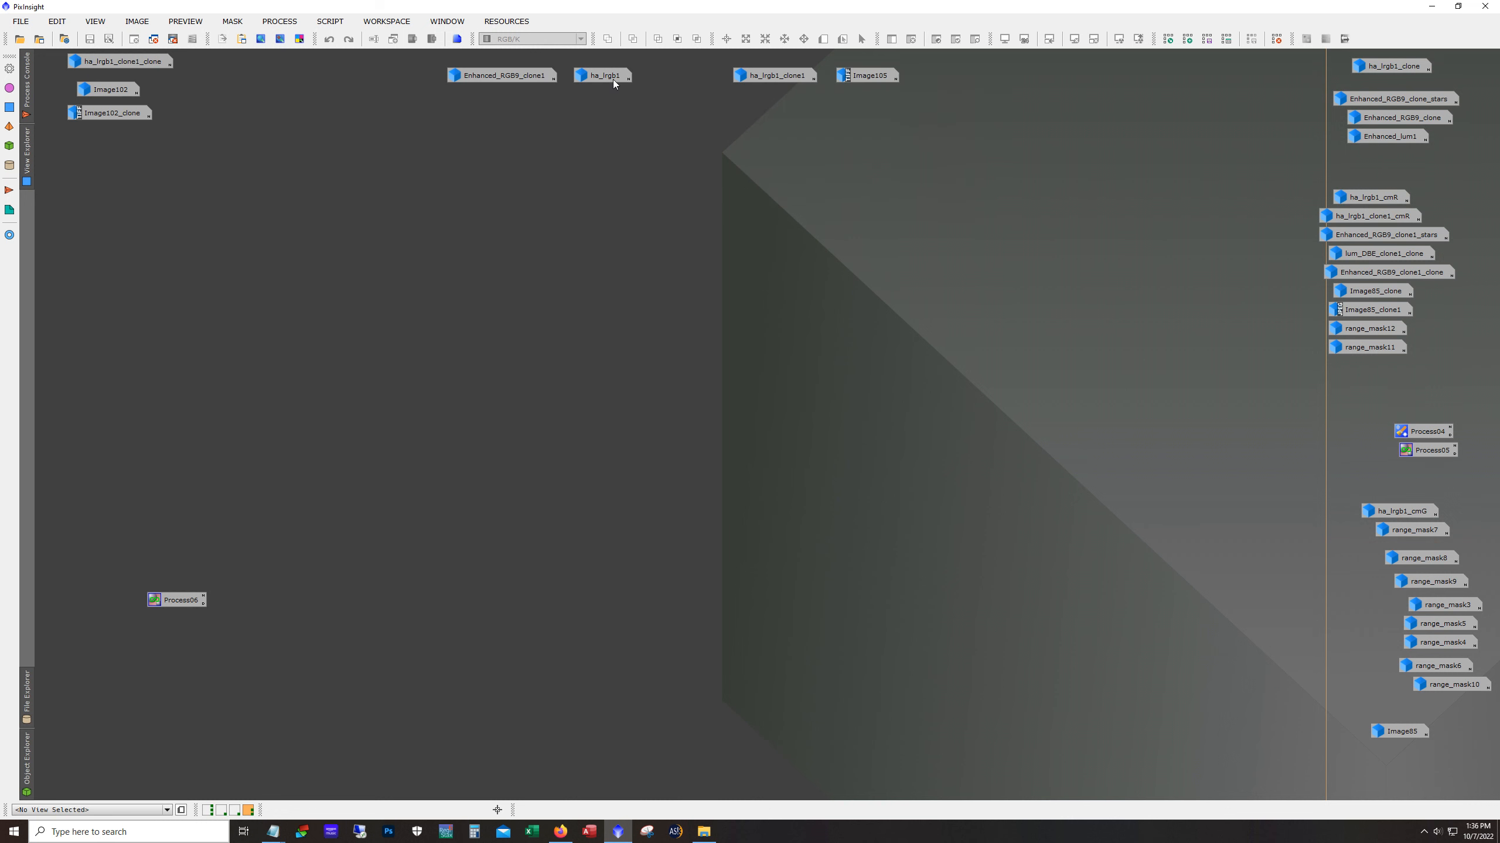
{"action": "mouse_move", "coordinate": [613, 79]}
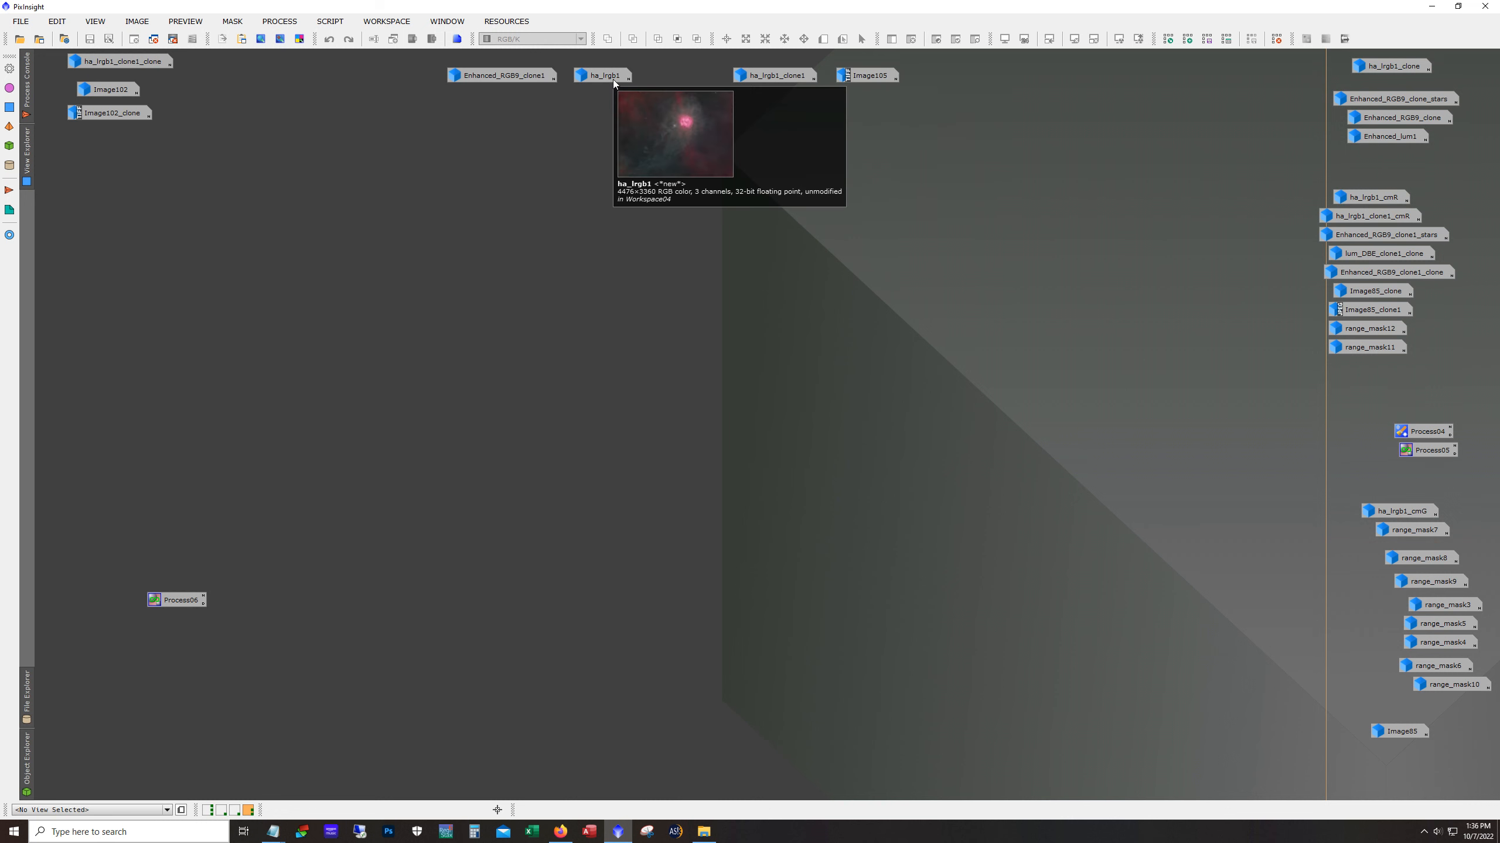
{"action": "double_click", "coordinate": [751, 77]}
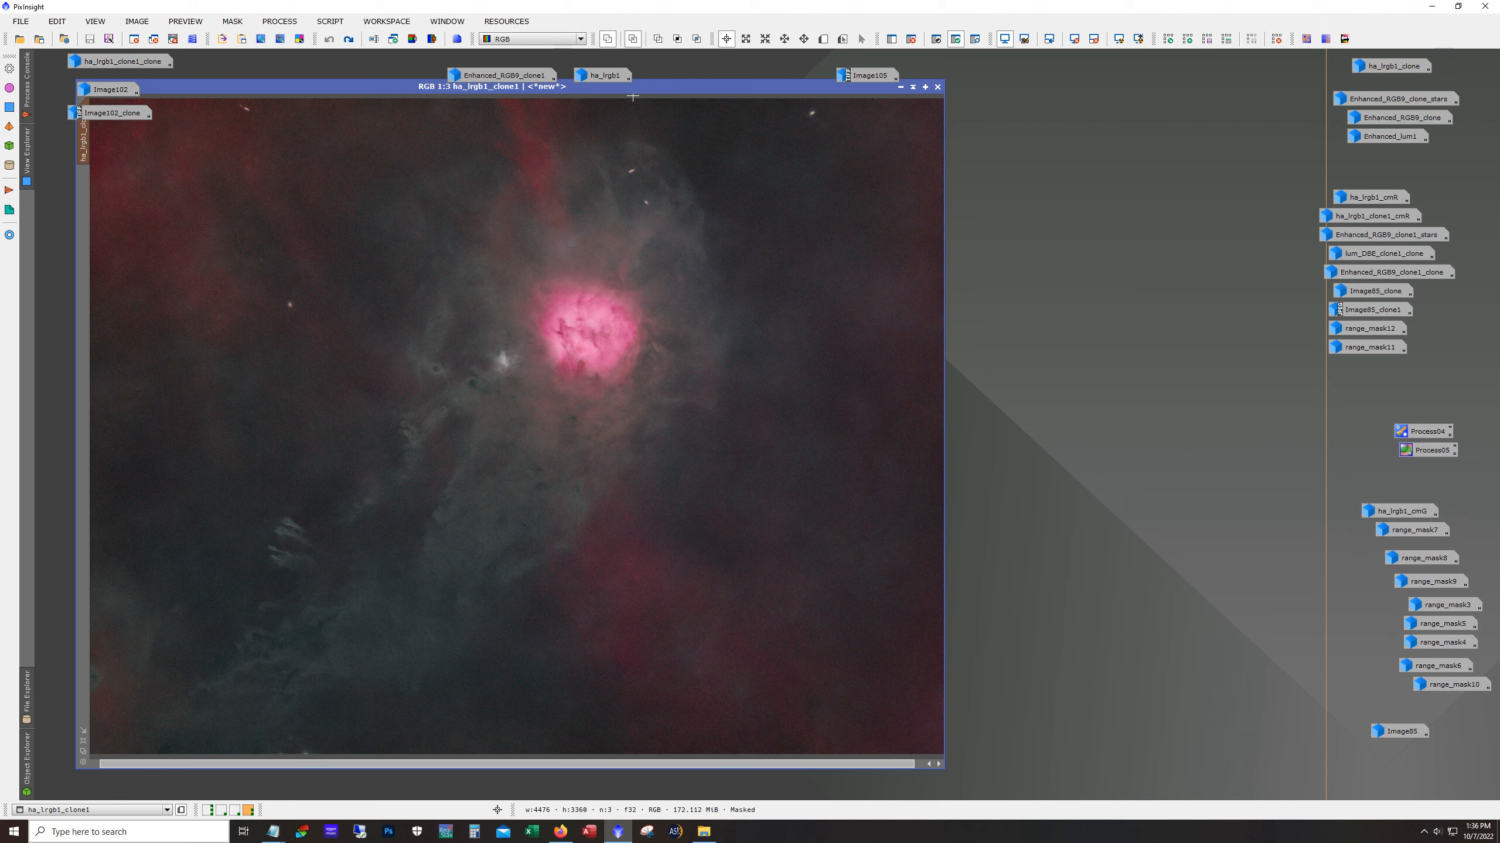
{"action": "left_click_drag", "start_coordinate": [643, 90], "coordinate": [743, 121]}
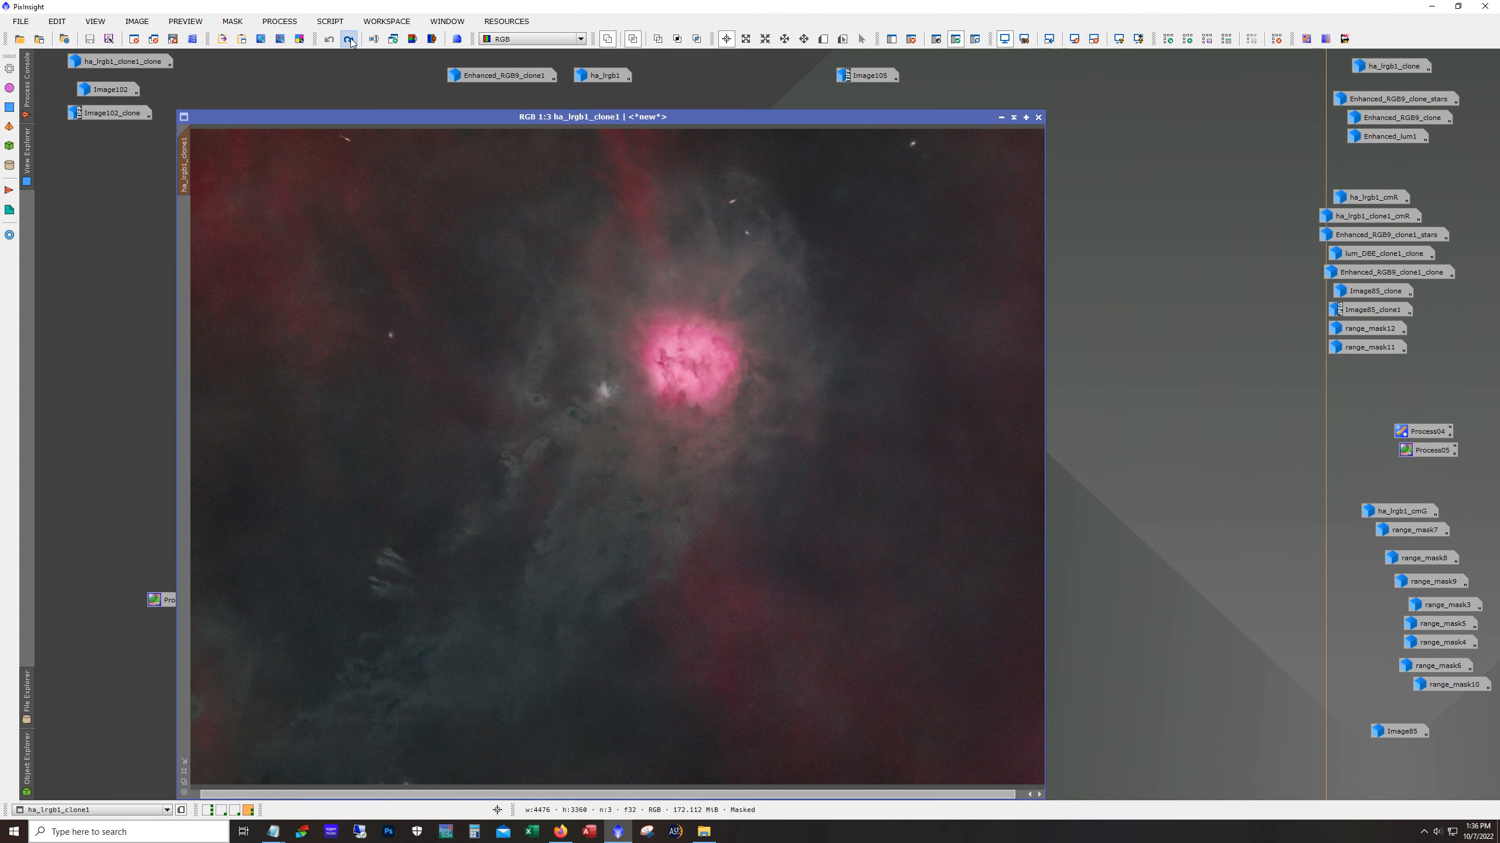
Step: Compare ha_lrgb1_clone1 with and without its mask overlay to examine which areas are protected, leaving the overlay hidden
{"action": "left_click", "coordinate": [974, 39]}
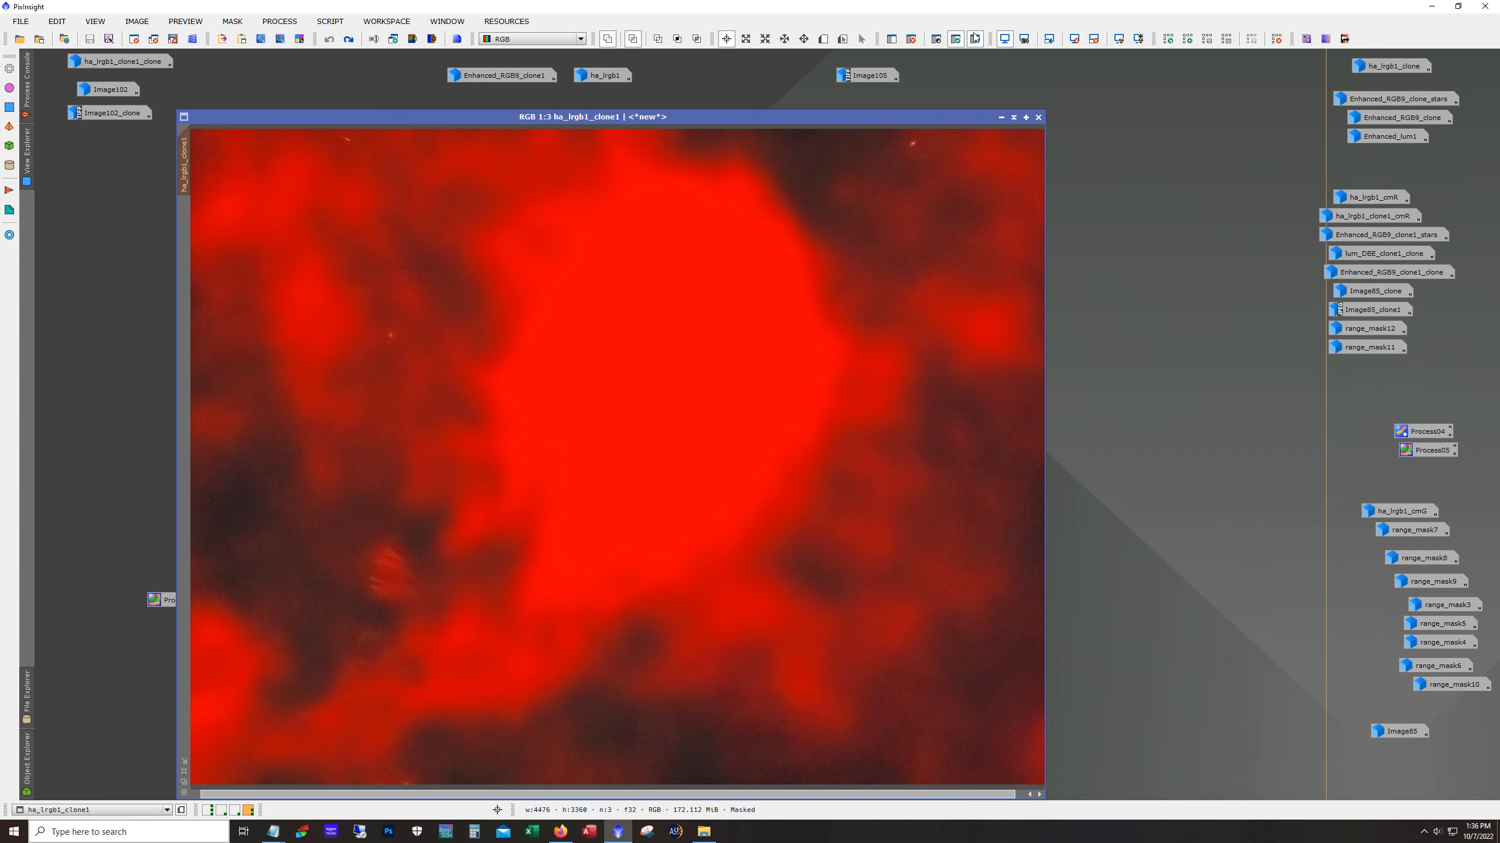
{"action": "left_click", "coordinate": [974, 39]}
{"action": "left_click", "coordinate": [974, 38]}
{"action": "left_click", "coordinate": [975, 38]}
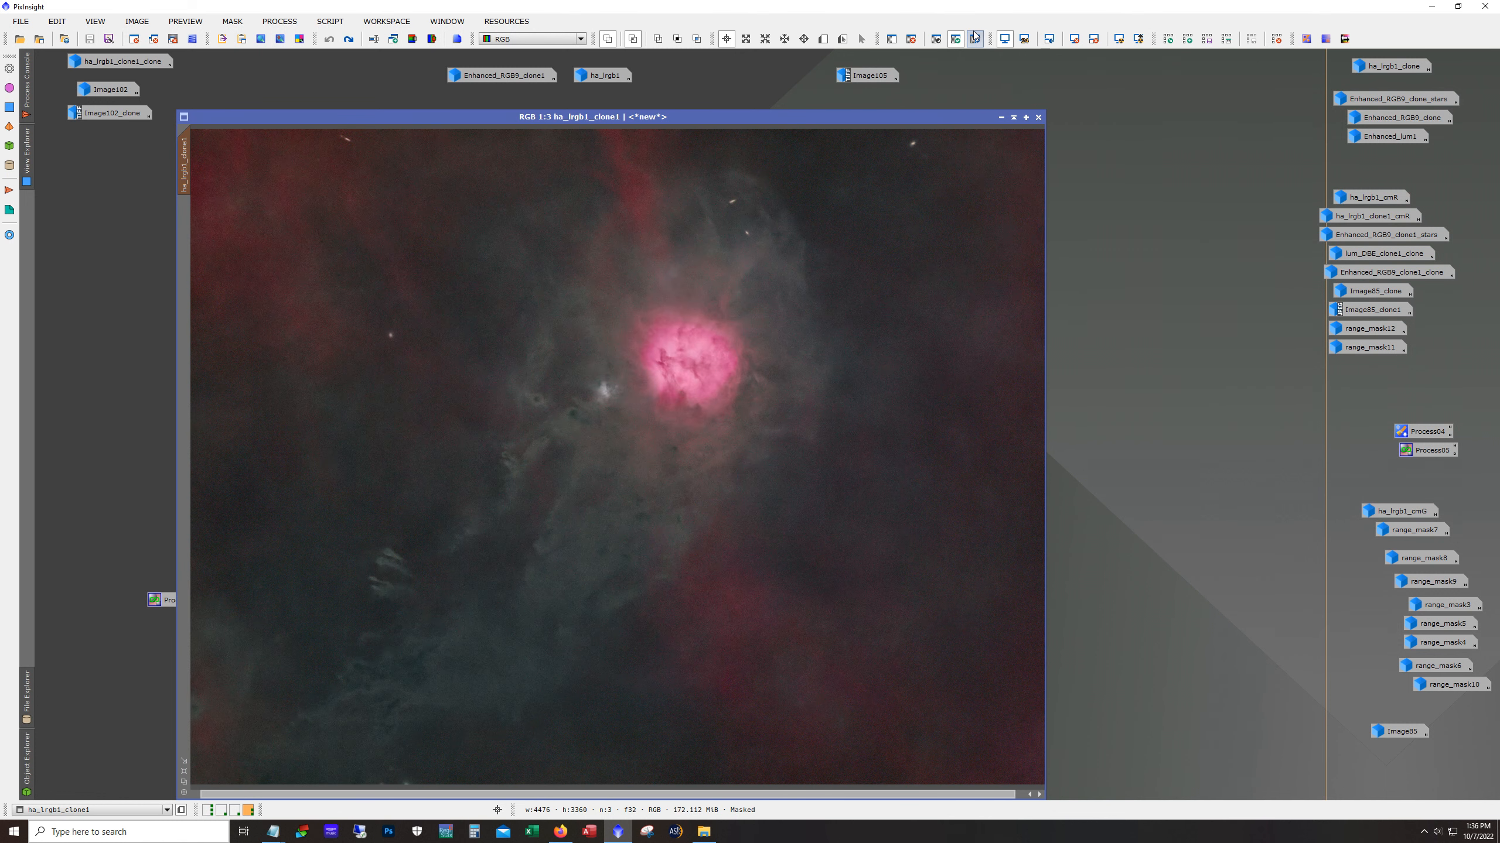
{"action": "left_click", "coordinate": [974, 38]}
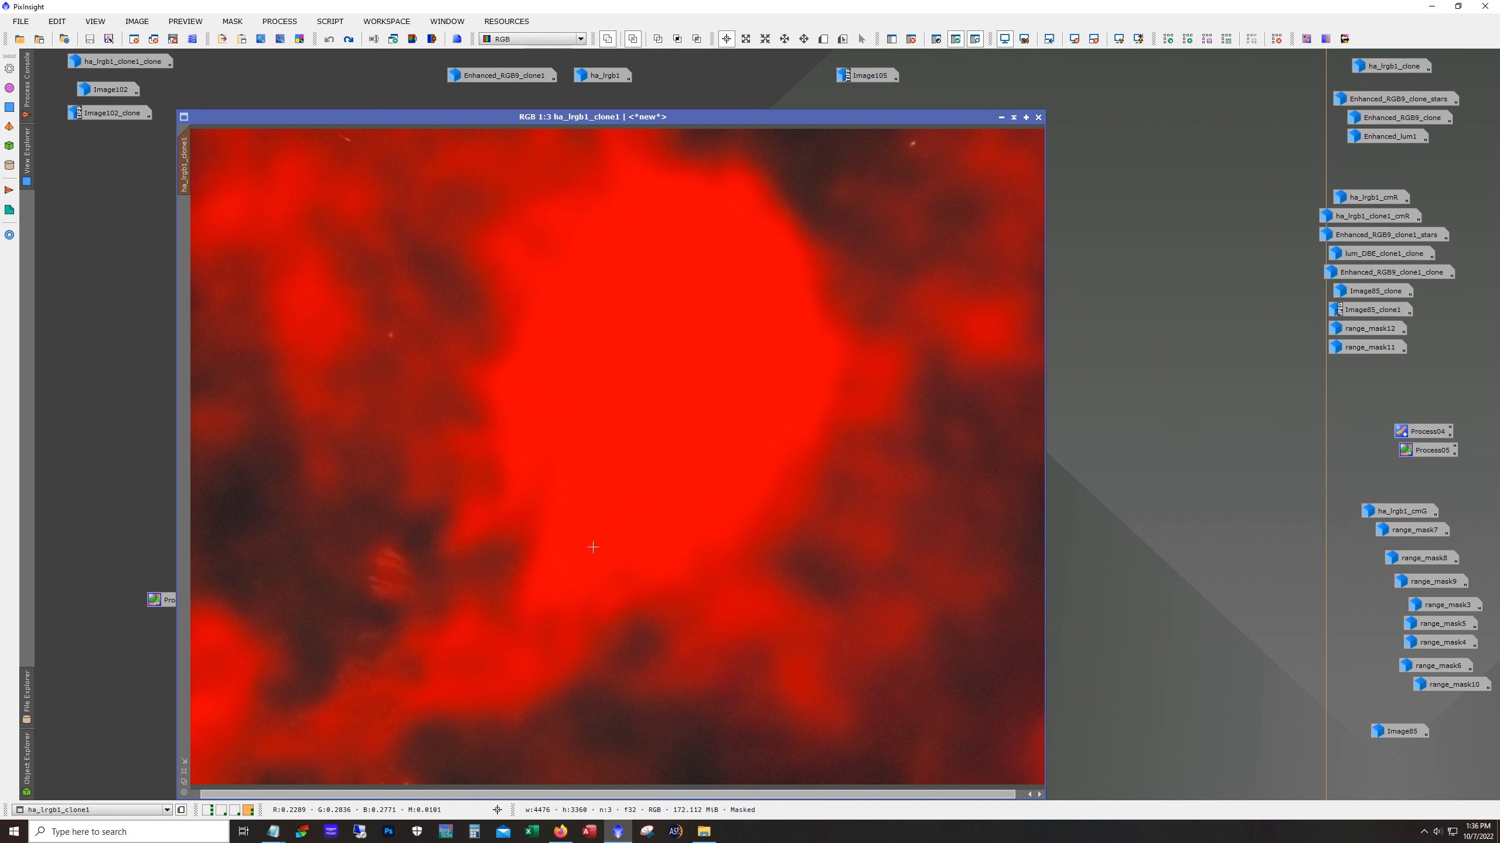
{"action": "left_click", "coordinate": [975, 38]}
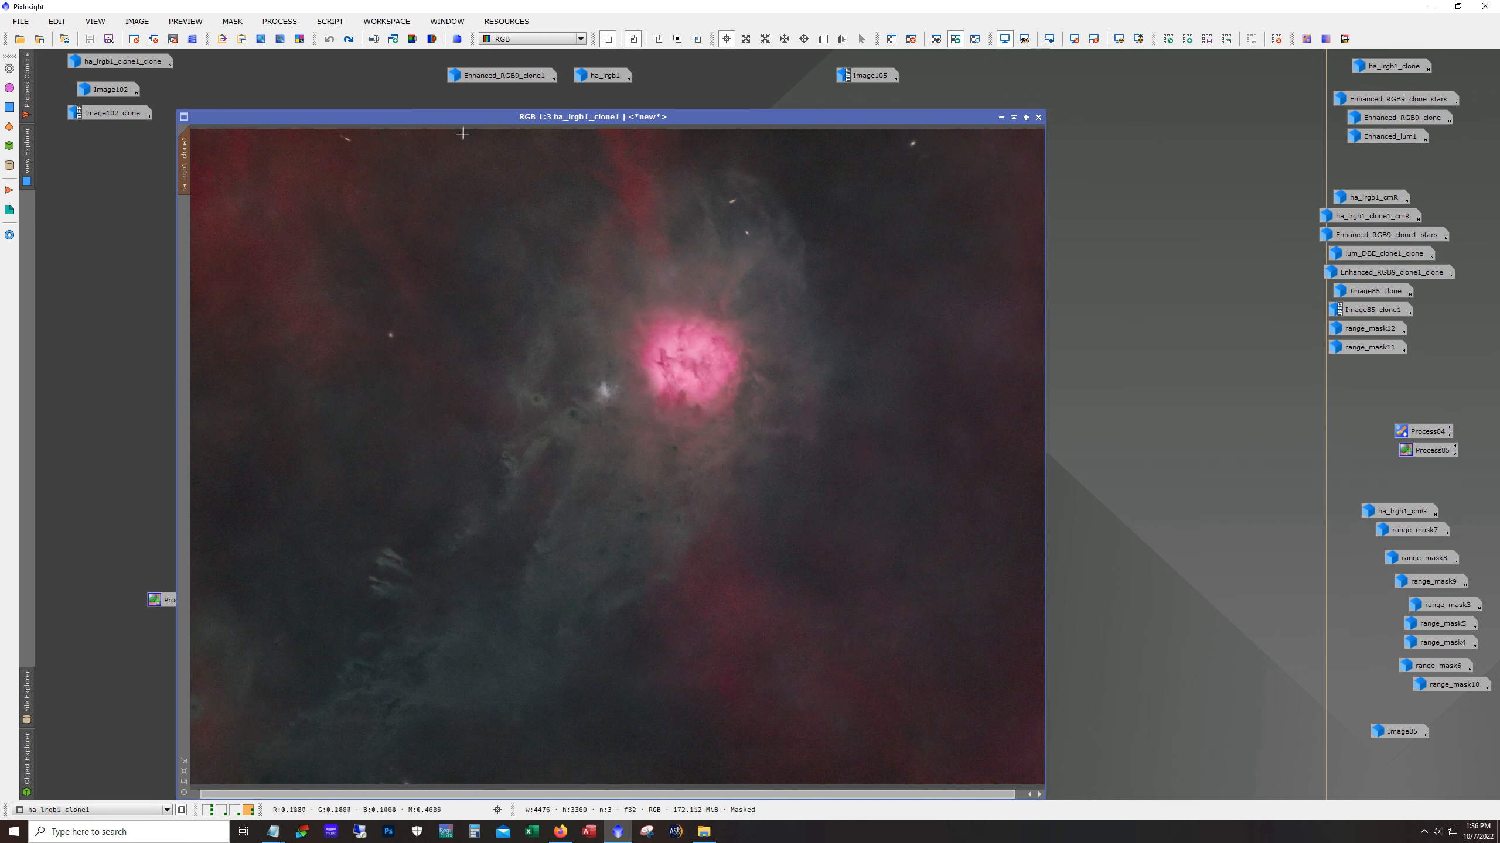
Step: Move the ha_lrgb1_clone1 window up slightly, redo its next processing steps, and check the mask around the nebula
{"action": "left_click_drag", "start_coordinate": [463, 120], "coordinate": [470, 98]}
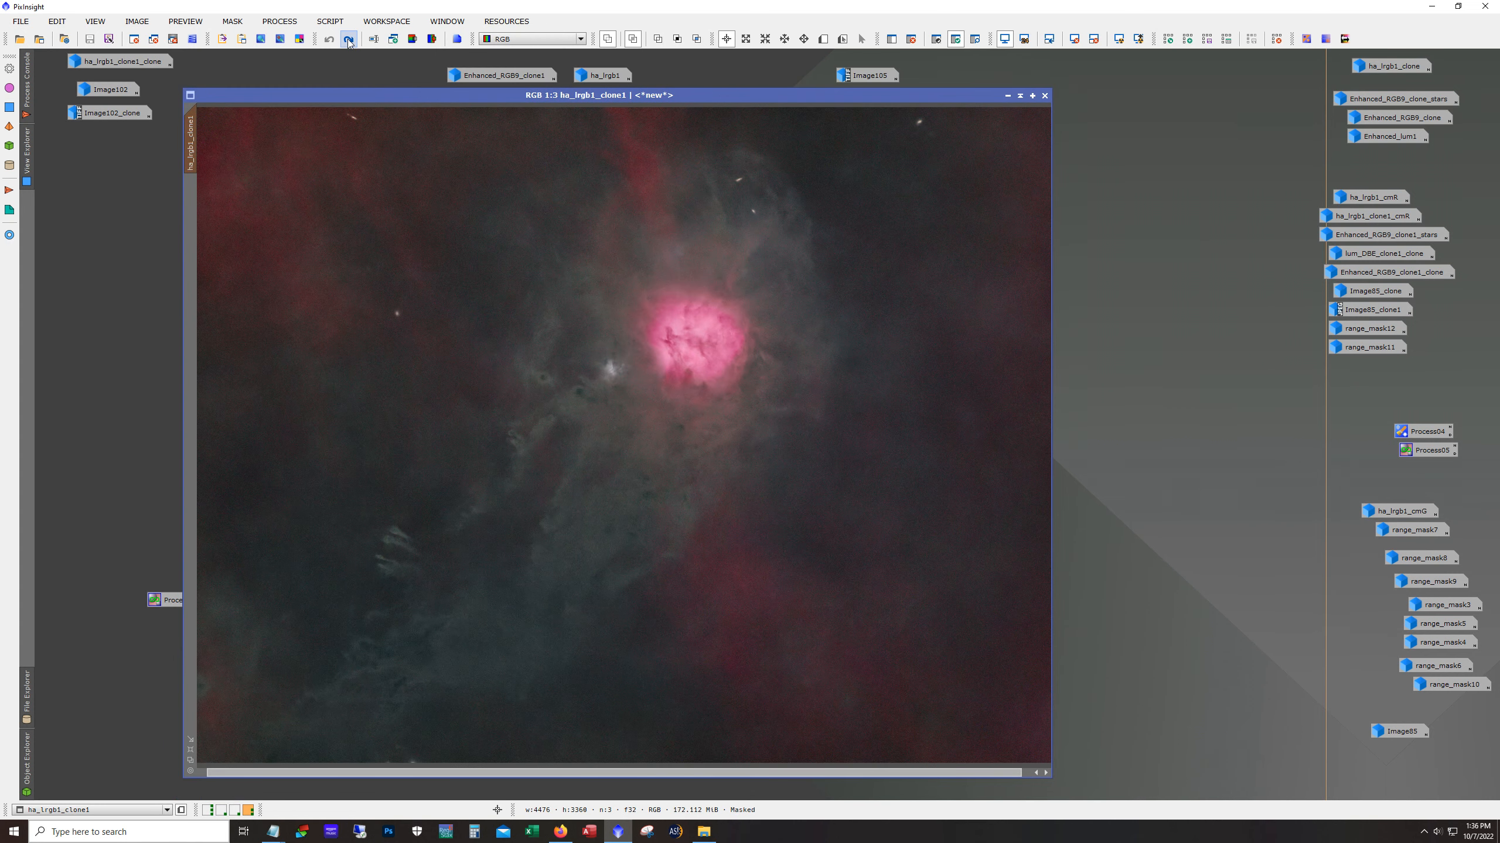
{"action": "left_click", "coordinate": [349, 40]}
{"action": "left_click", "coordinate": [350, 40]}
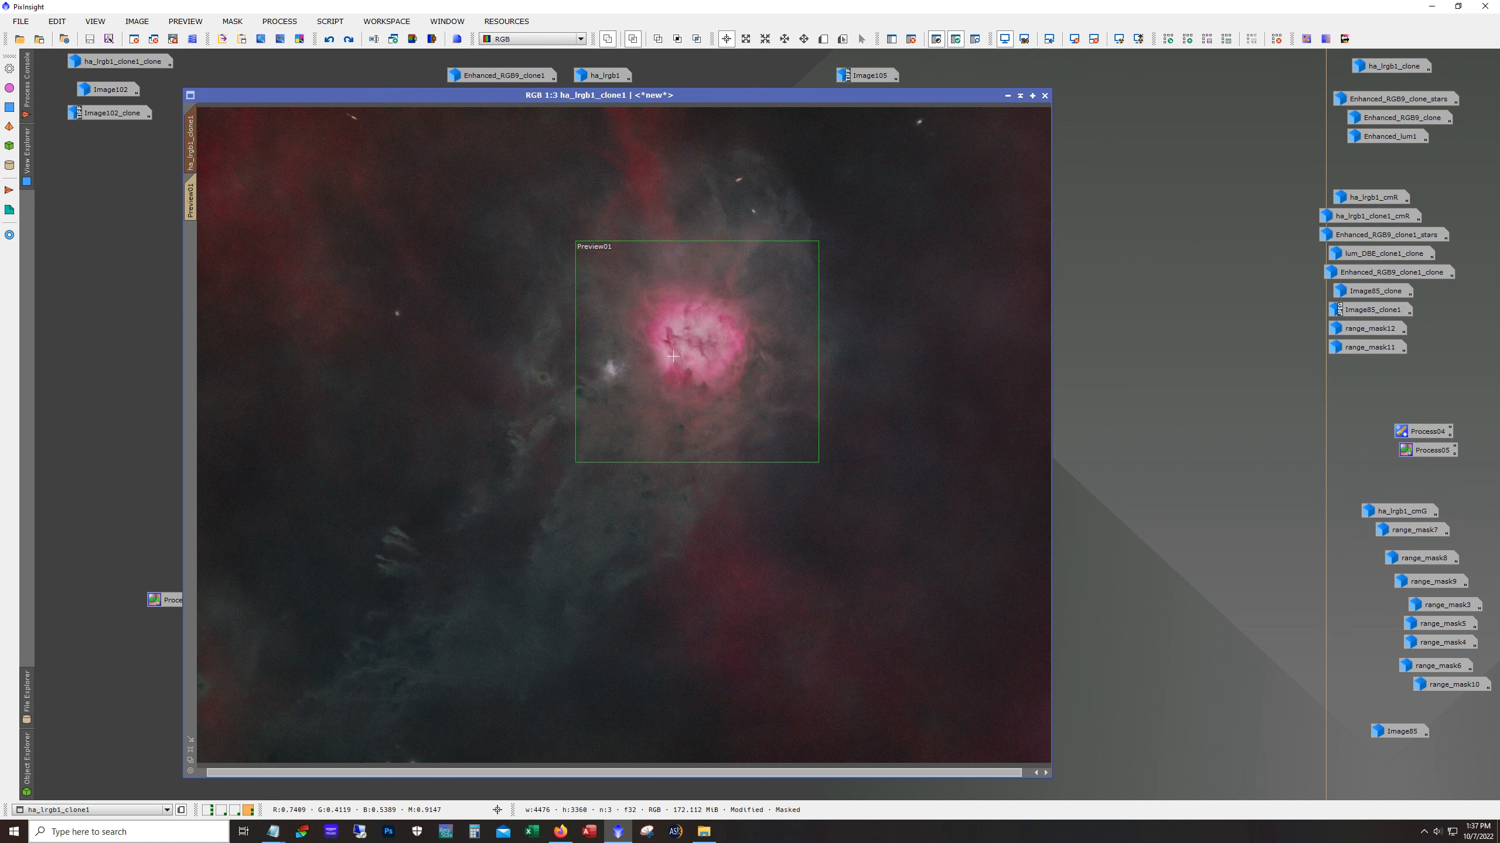
{"action": "left_click", "coordinate": [977, 34]}
{"action": "left_click", "coordinate": [976, 36]}
Step: Step through the inverted stage of ha_lrgb1_clone1 by redoing and undoing, and view the nebula at 1:2 zoom
{"action": "left_click", "coordinate": [349, 40]}
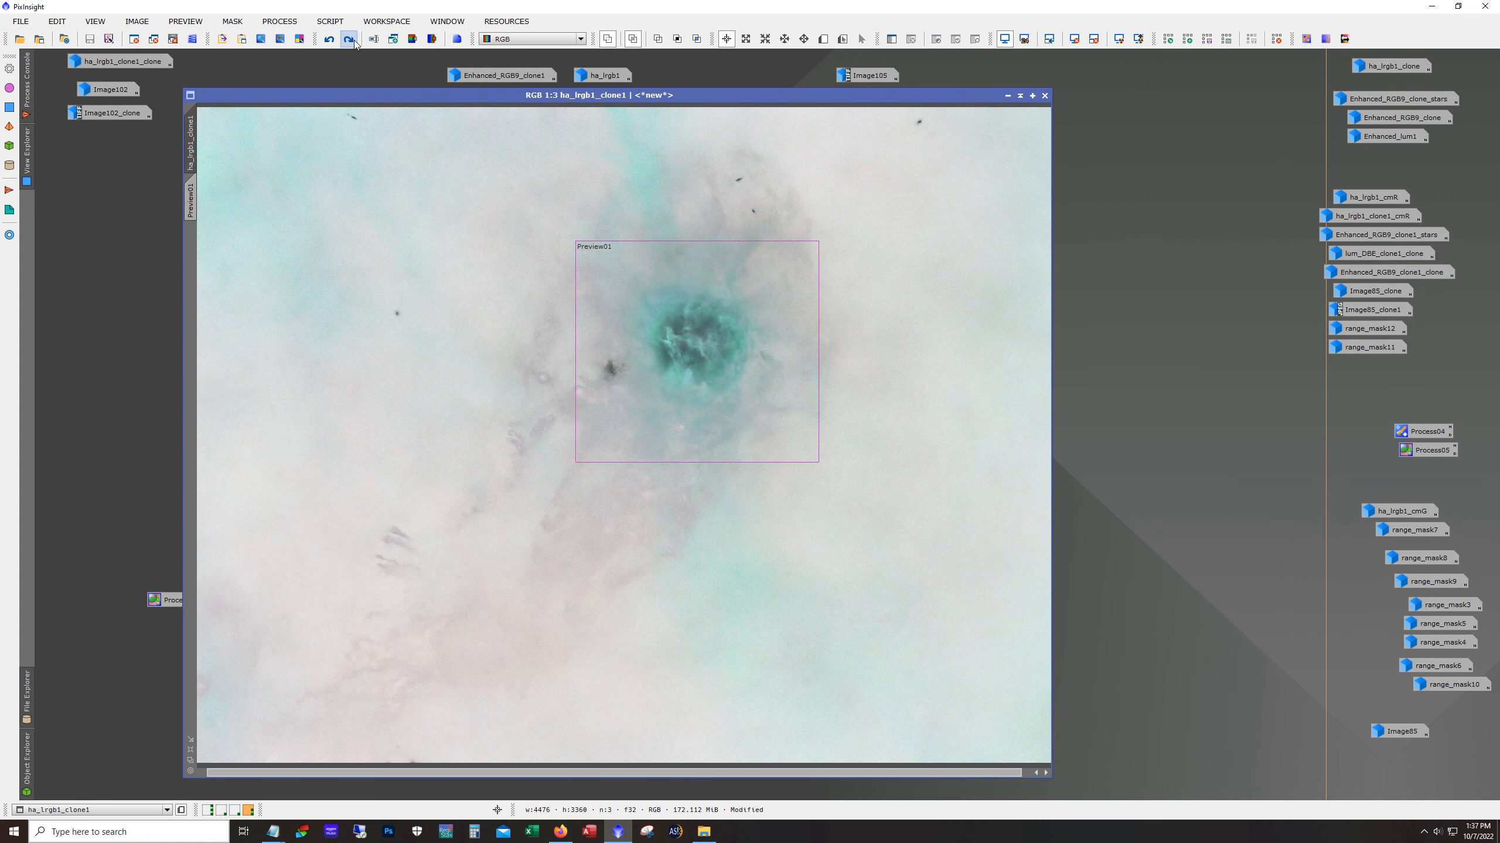
{"action": "left_click", "coordinate": [349, 40]}
{"action": "left_click", "coordinate": [329, 39]}
{"action": "left_click", "coordinate": [329, 40]}
{"action": "left_click", "coordinate": [329, 40]}
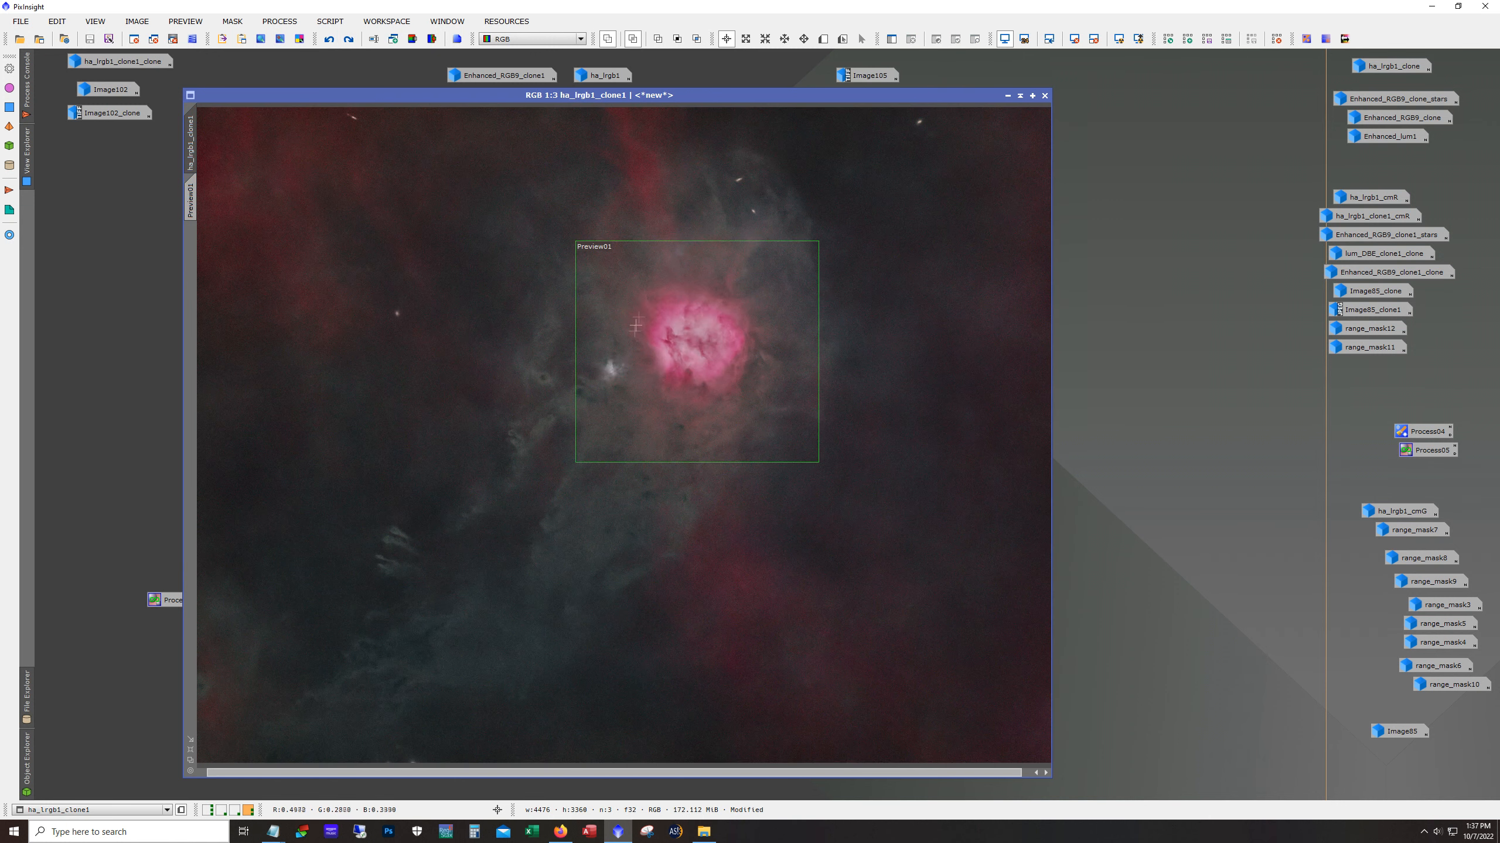
{"action": "scroll", "coordinate": [685, 369], "scroll_direction": "up", "scroll_amount": 1}
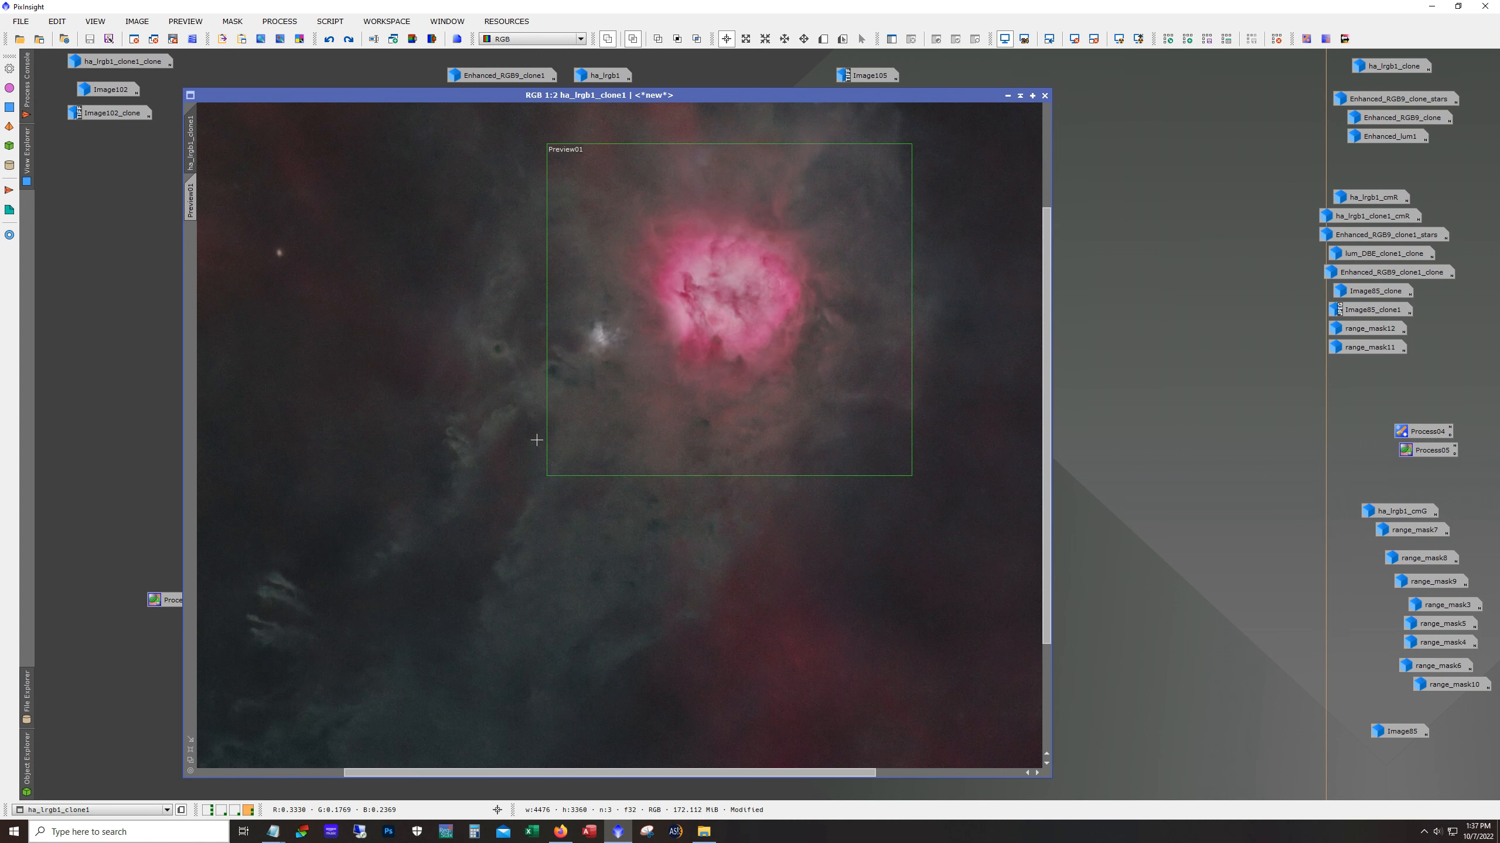
Step: Switch to the first workspace, minimize Enhanced_RGB9, and restore the Image26 window
{"action": "left_click", "coordinate": [207, 811]}
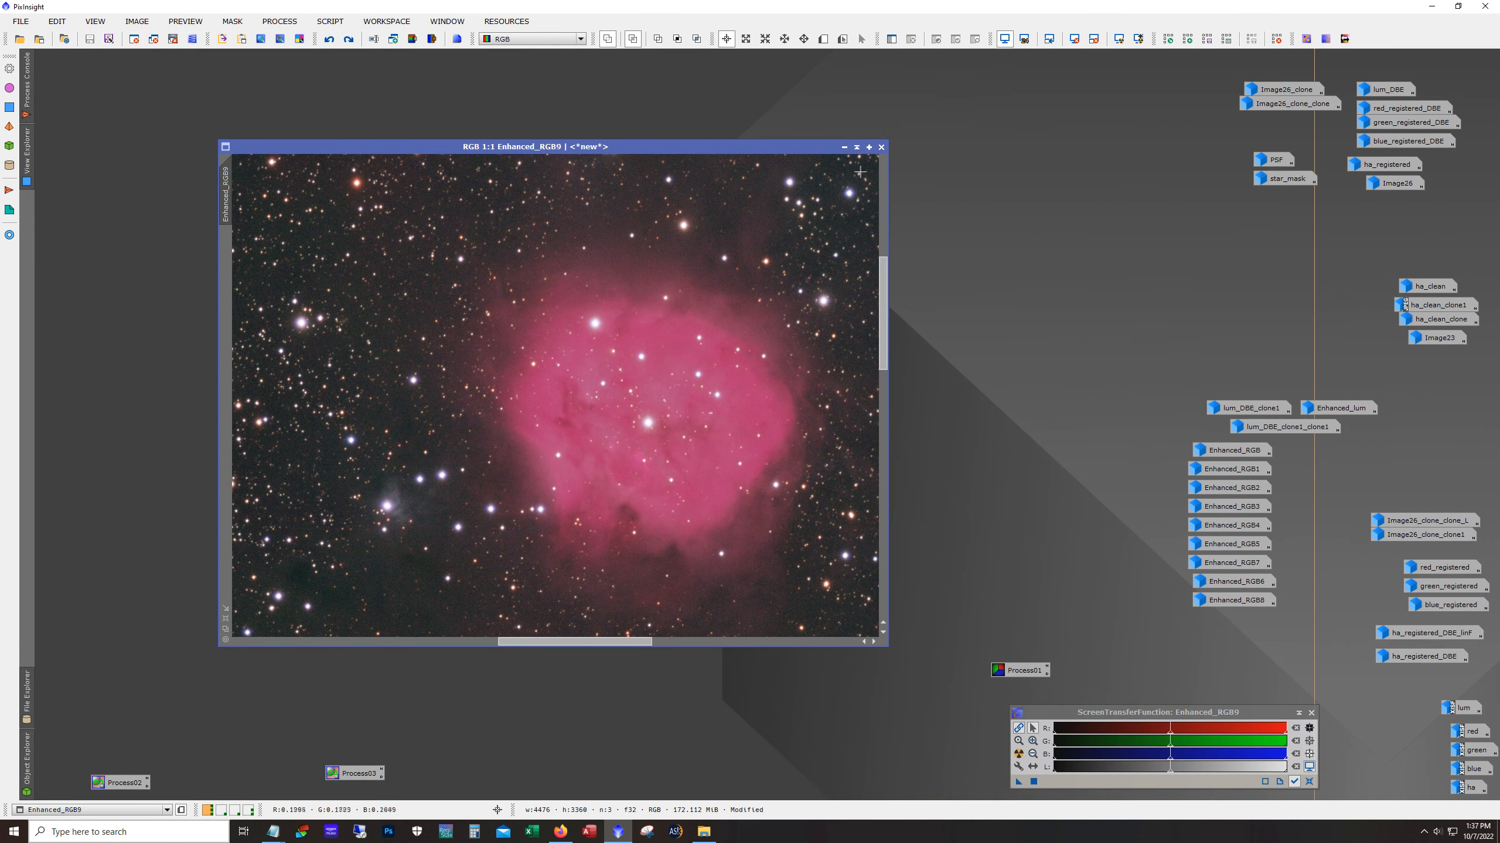
{"action": "left_click", "coordinate": [844, 147]}
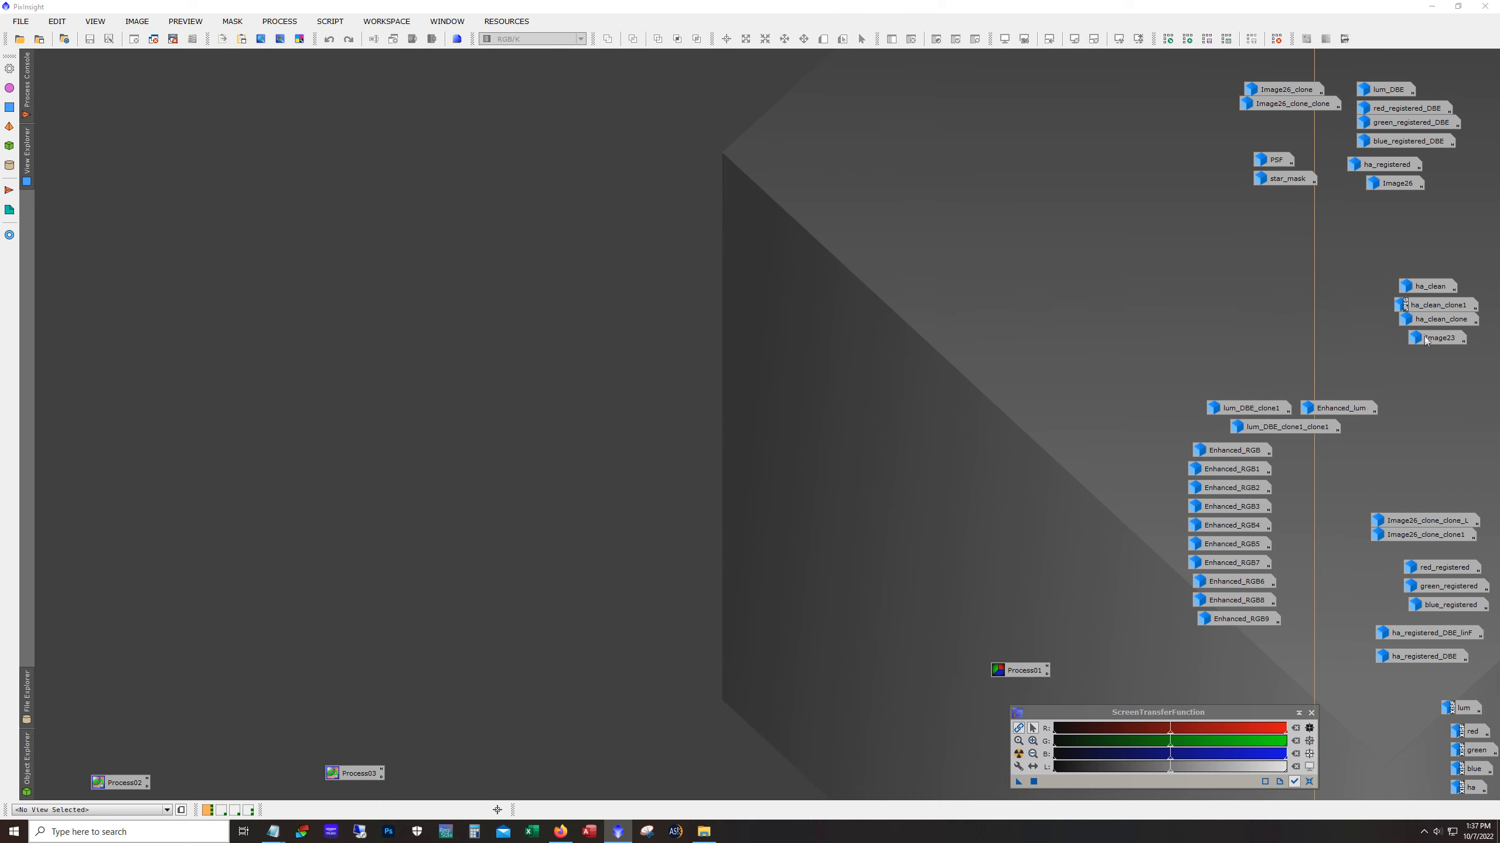
{"action": "mouse_move", "coordinate": [1415, 287]}
{"action": "double_click", "coordinate": [1381, 188]}
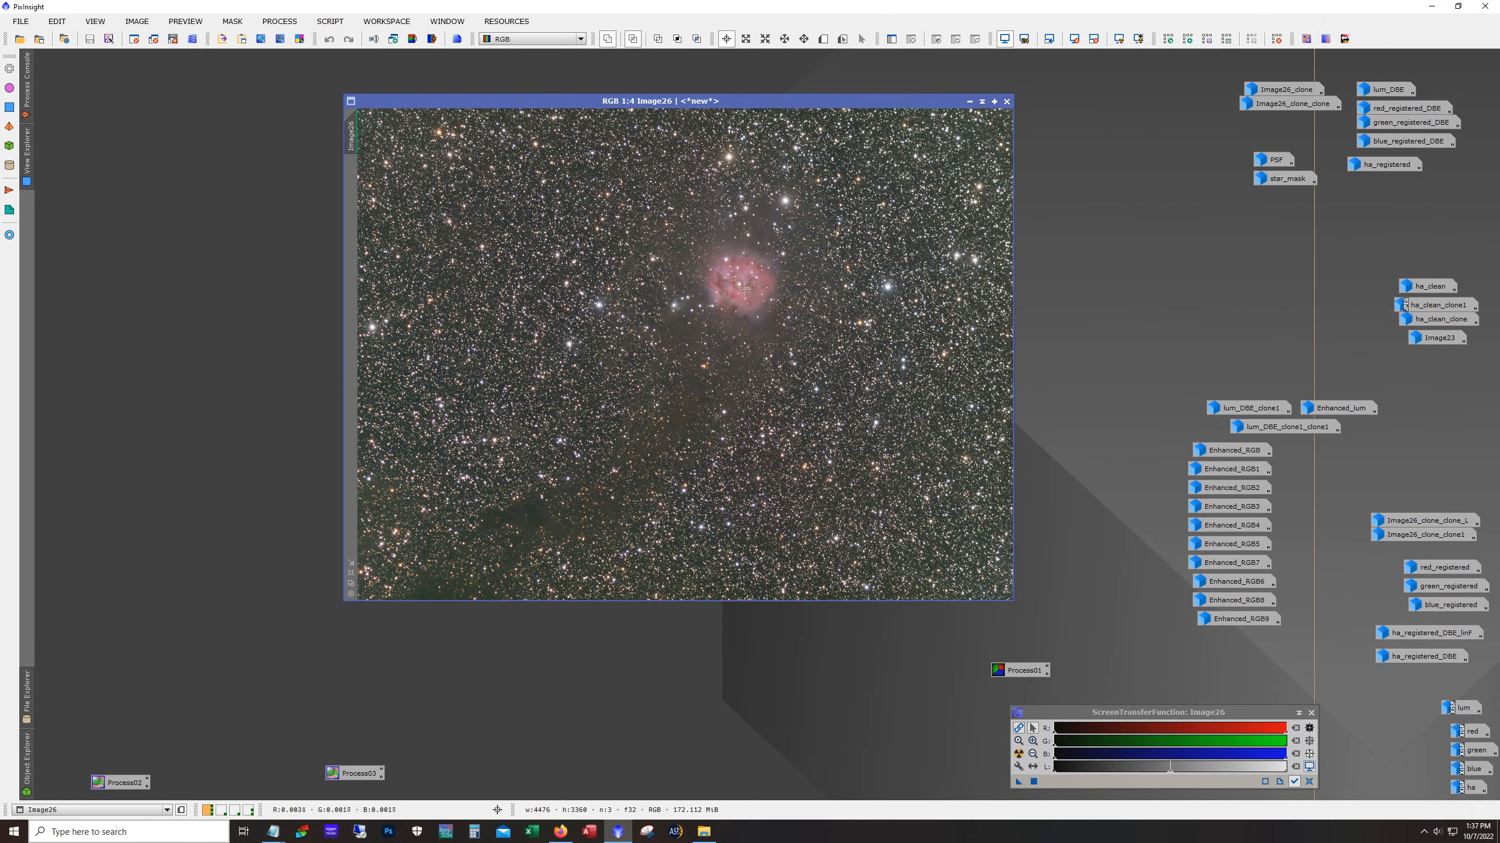
Step: Inspect the nebula in Image26 at 1:2 and 1:1 zoom, and return to the workspace holding ha_lrgb1_clone1
{"action": "scroll", "coordinate": [668, 275], "scroll_direction": "up", "scroll_amount": 1}
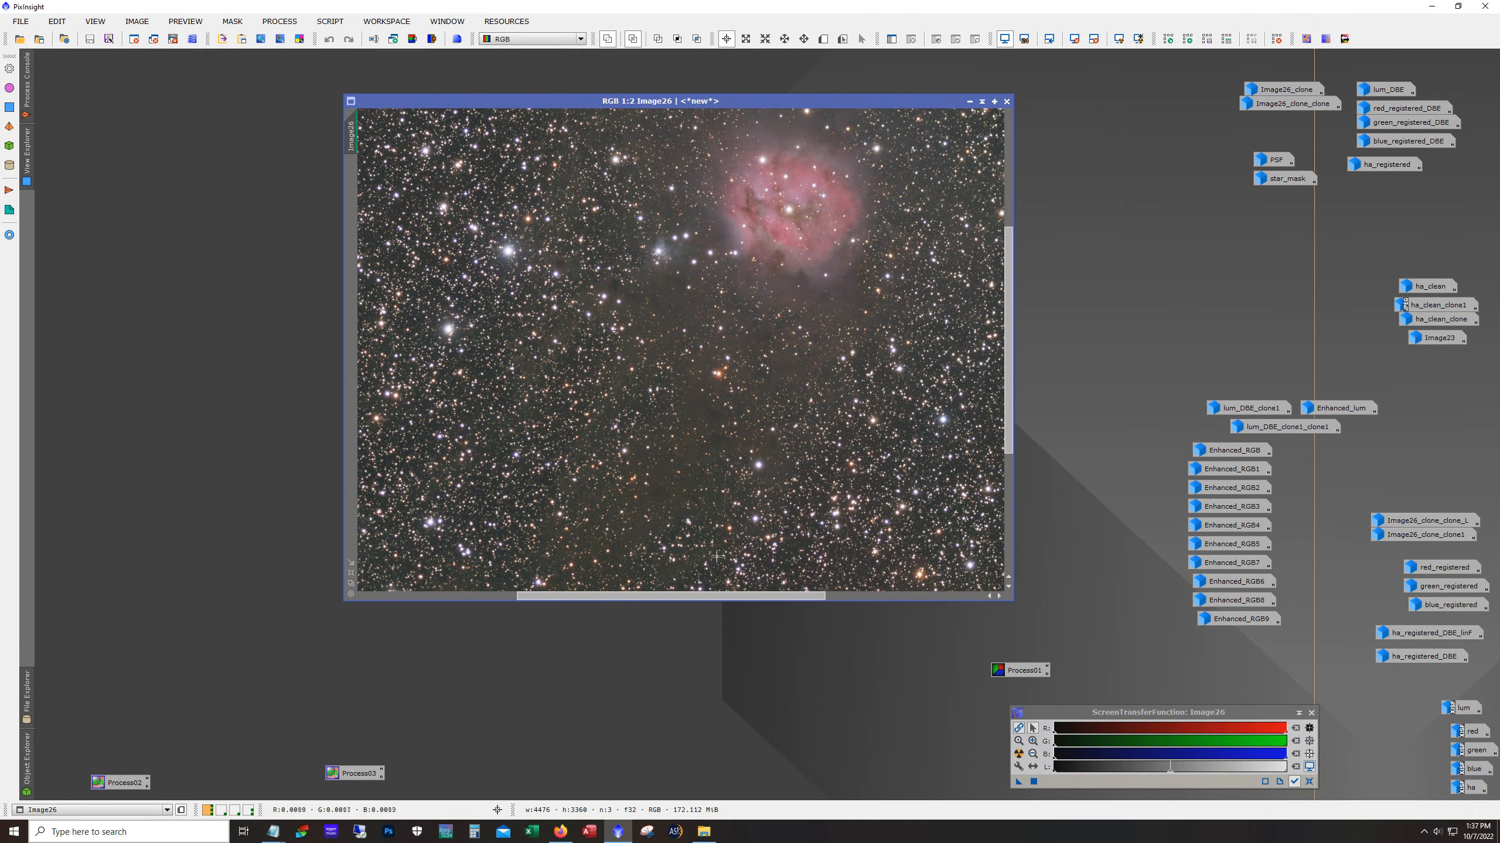
{"action": "left_click_drag", "start_coordinate": [717, 595], "coordinate": [768, 598]}
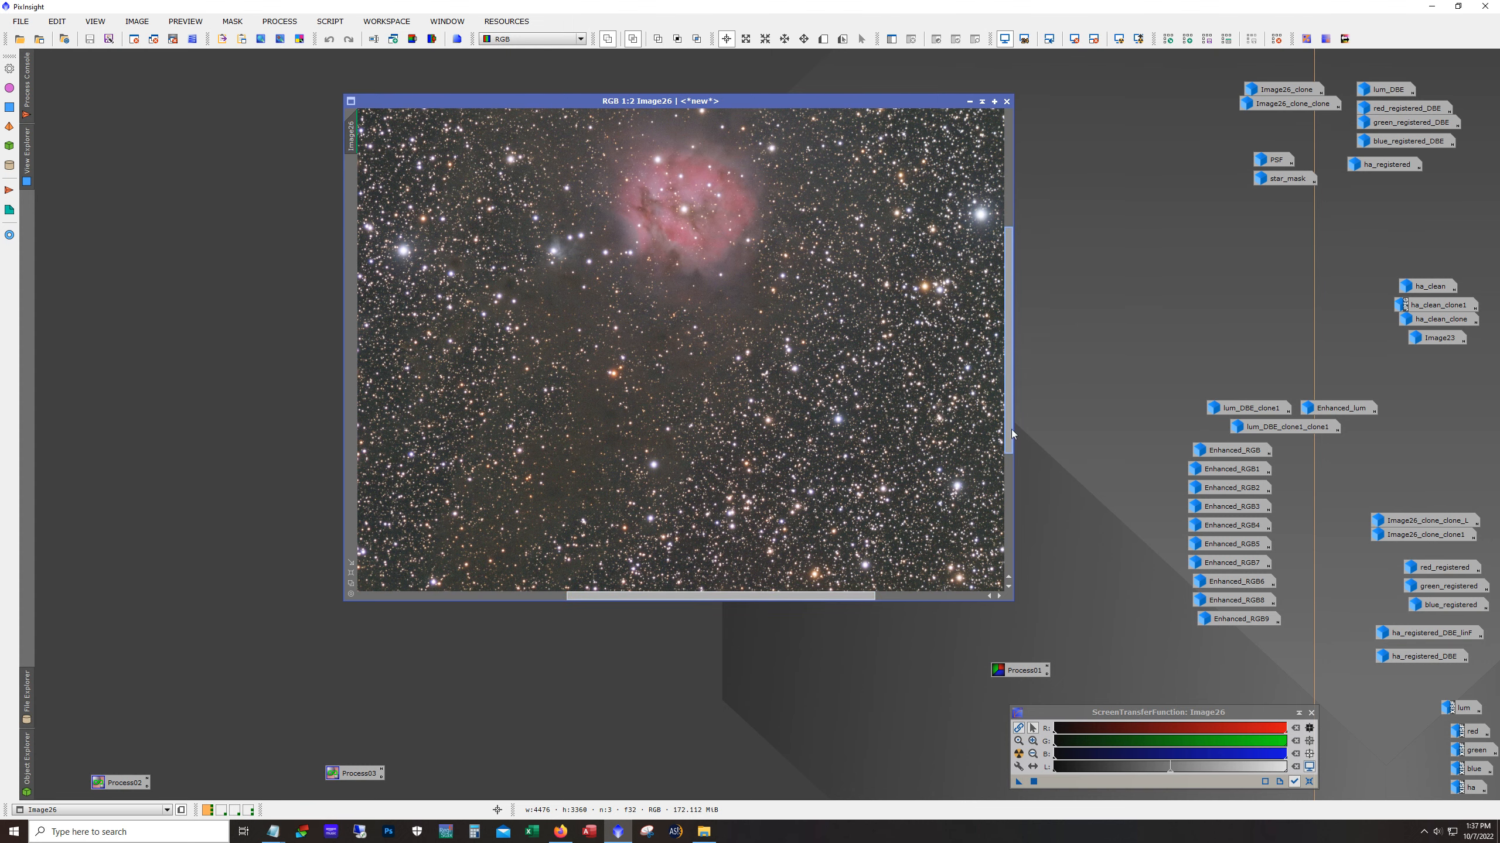
{"action": "left_click_drag", "start_coordinate": [1009, 435], "coordinate": [1009, 425]}
{"action": "scroll", "coordinate": [783, 430], "scroll_direction": "up", "scroll_amount": 1}
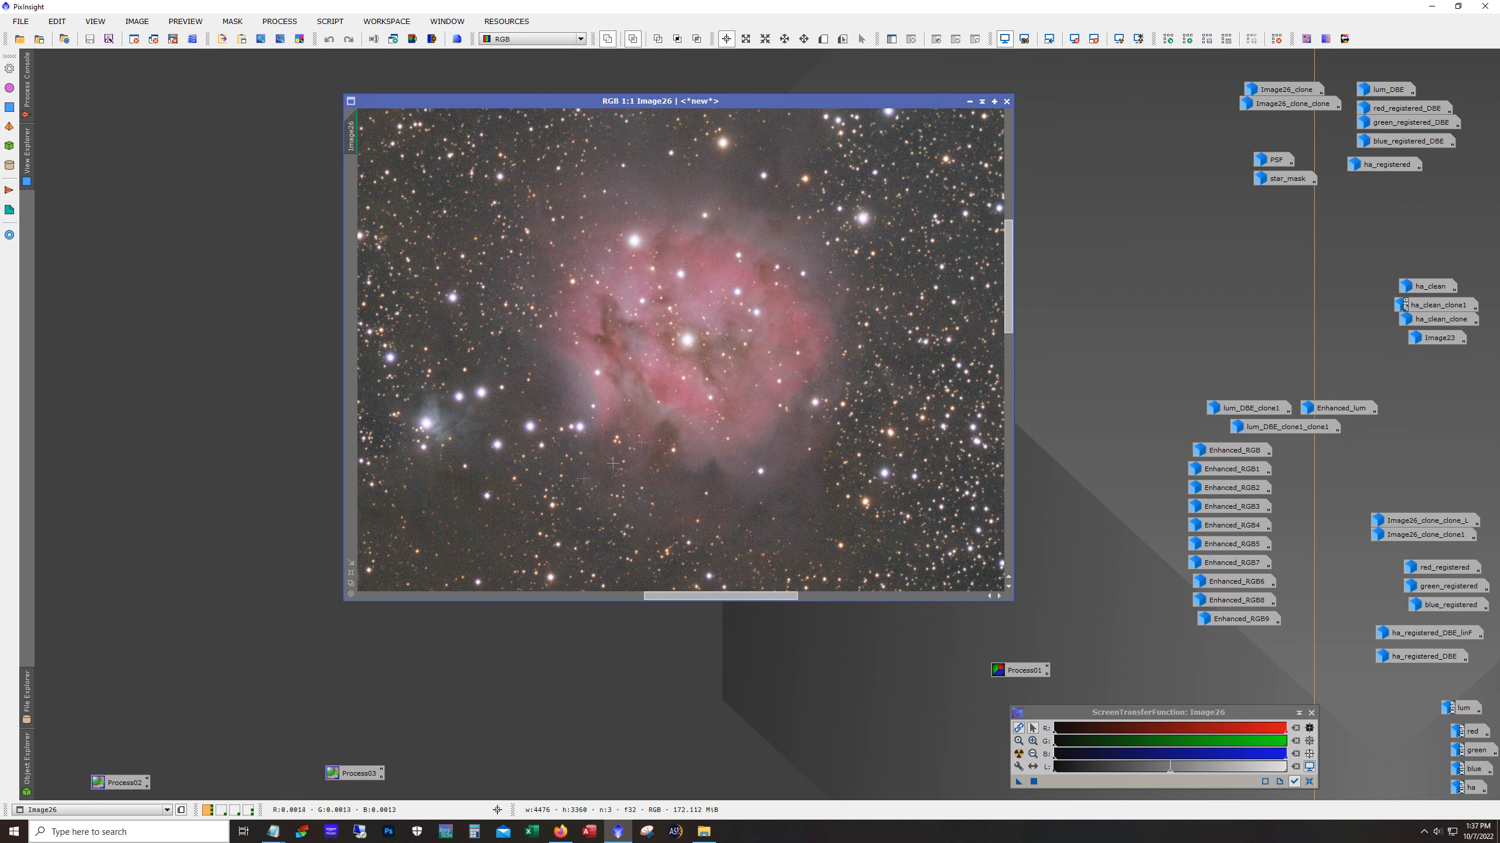
{"action": "scroll", "coordinate": [685, 336], "scroll_direction": "down", "scroll_amount": 1}
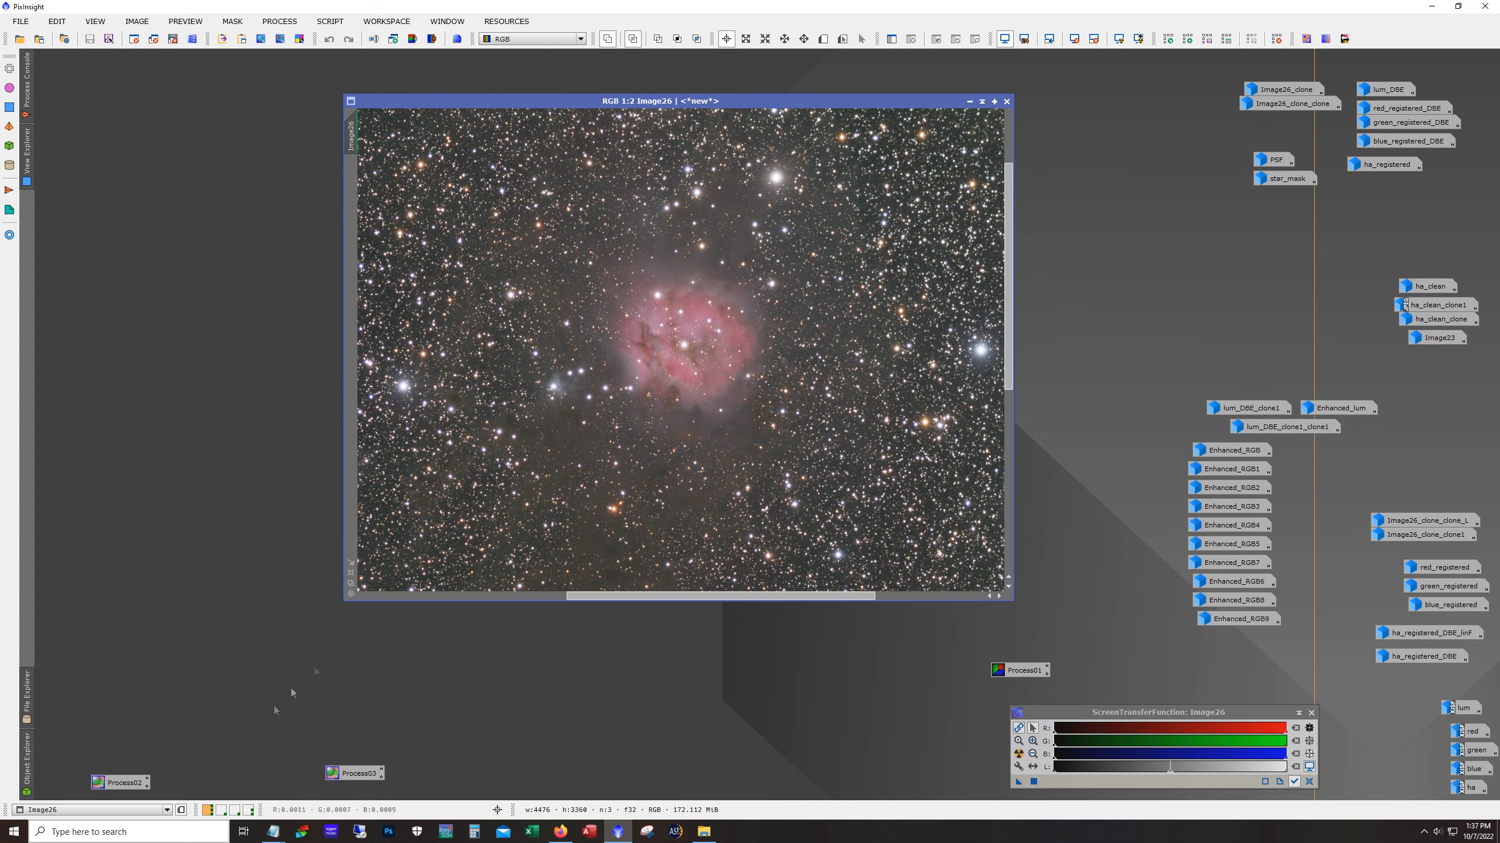
{"action": "left_click", "coordinate": [249, 812]}
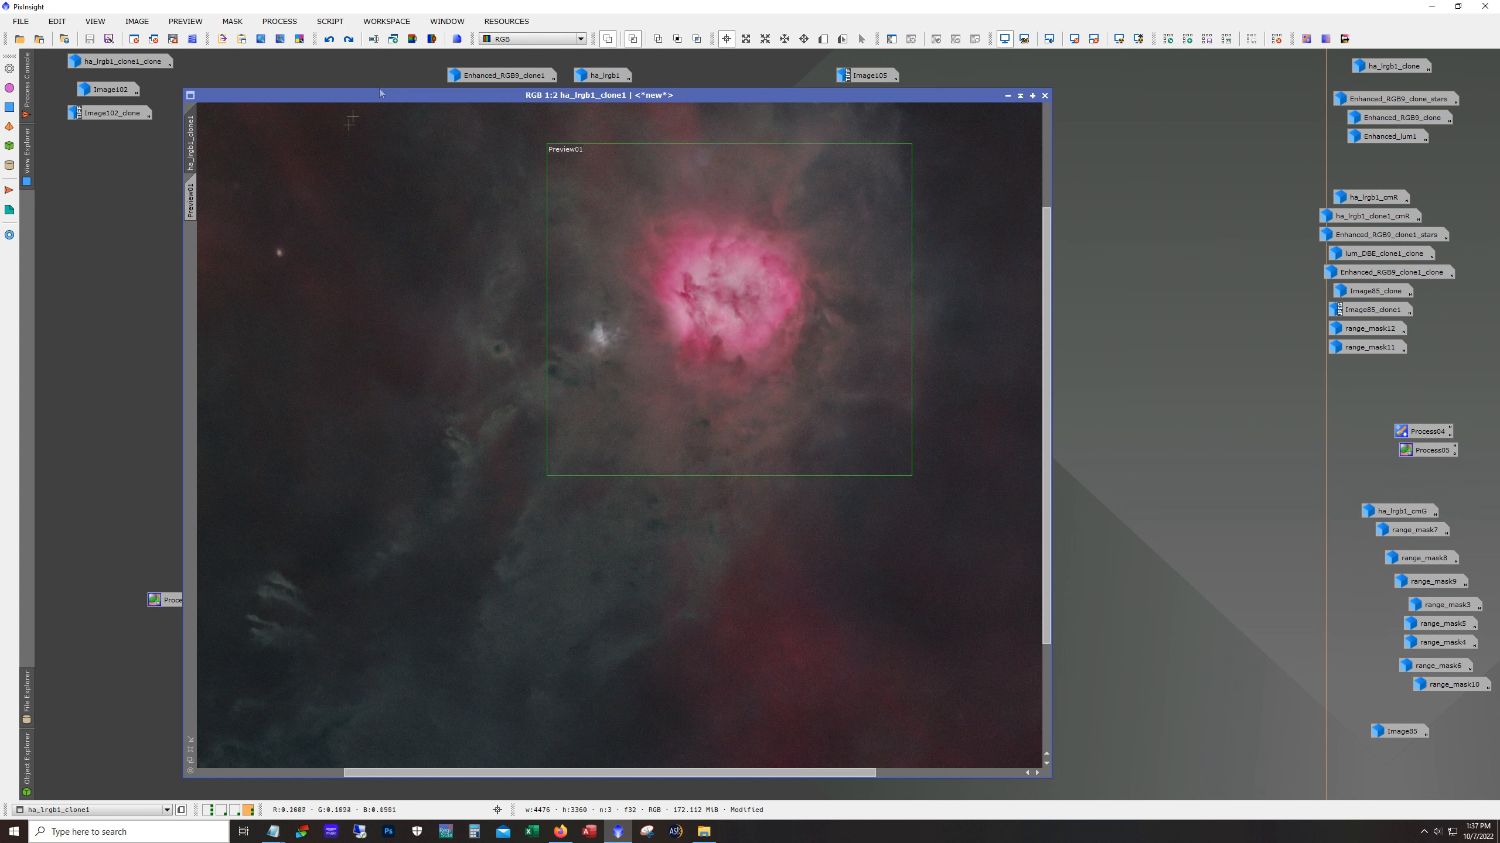
Step: Step ha_lrgb1_clone1 forward through its inverted stage and back by redoing and undoing to compare the nebula's color
{"action": "left_click", "coordinate": [349, 39]}
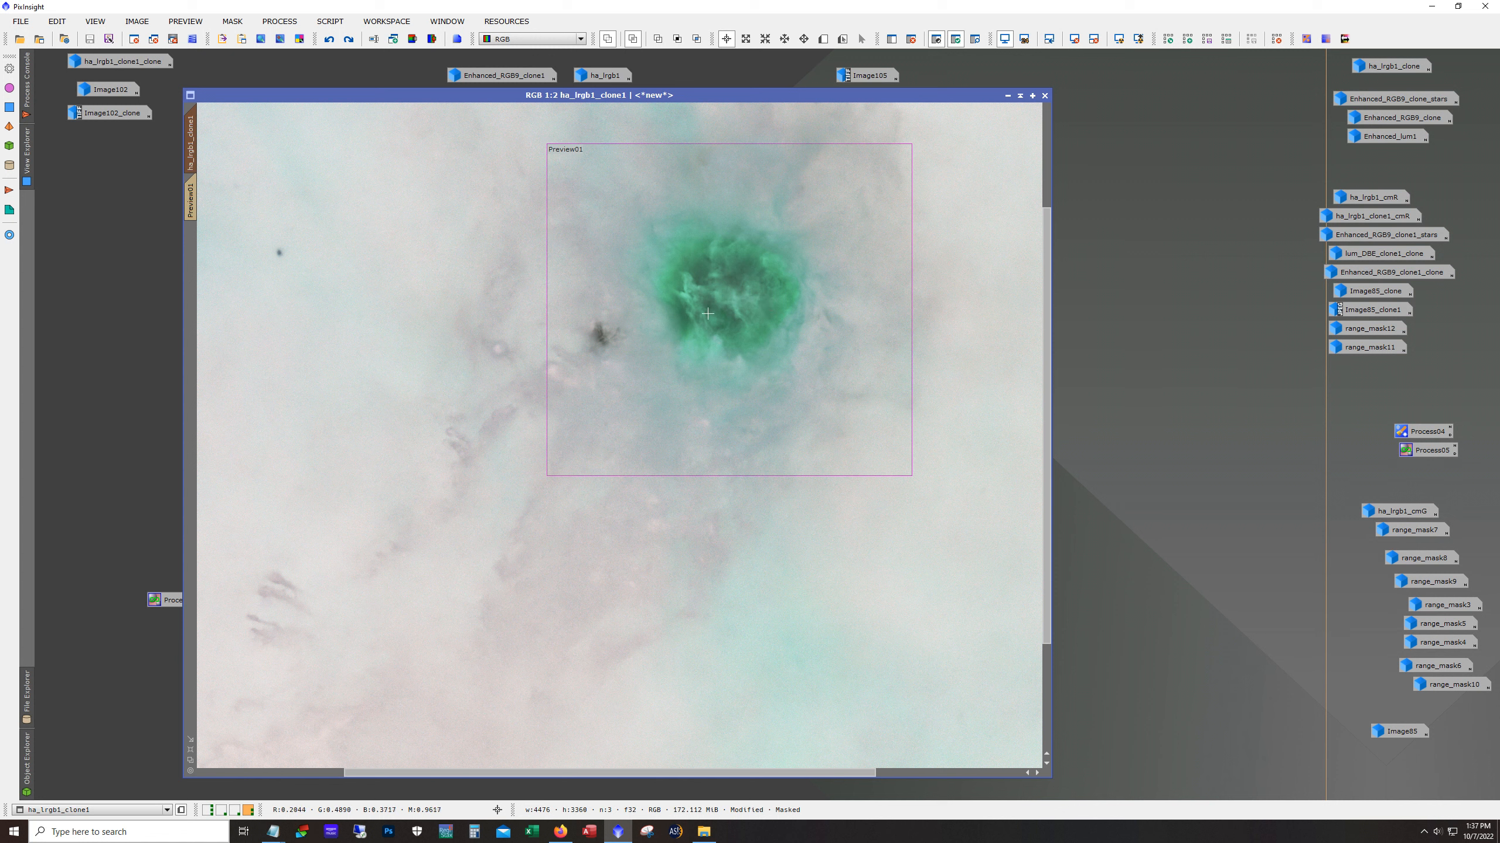
{"action": "left_click", "coordinate": [349, 40]}
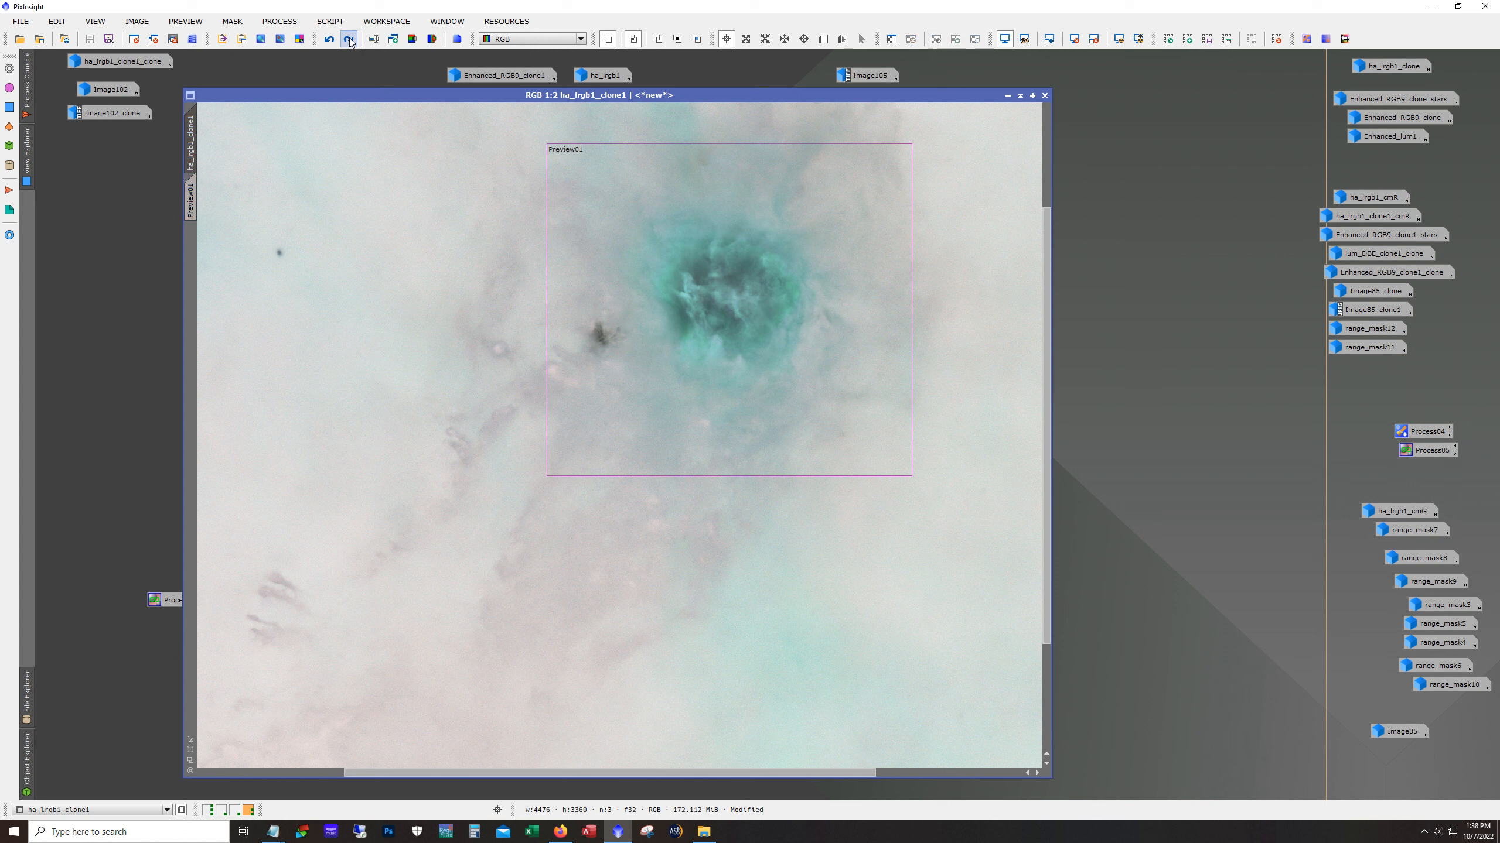
{"action": "left_click", "coordinate": [349, 40]}
{"action": "left_click", "coordinate": [349, 40]}
{"action": "left_click", "coordinate": [330, 41]}
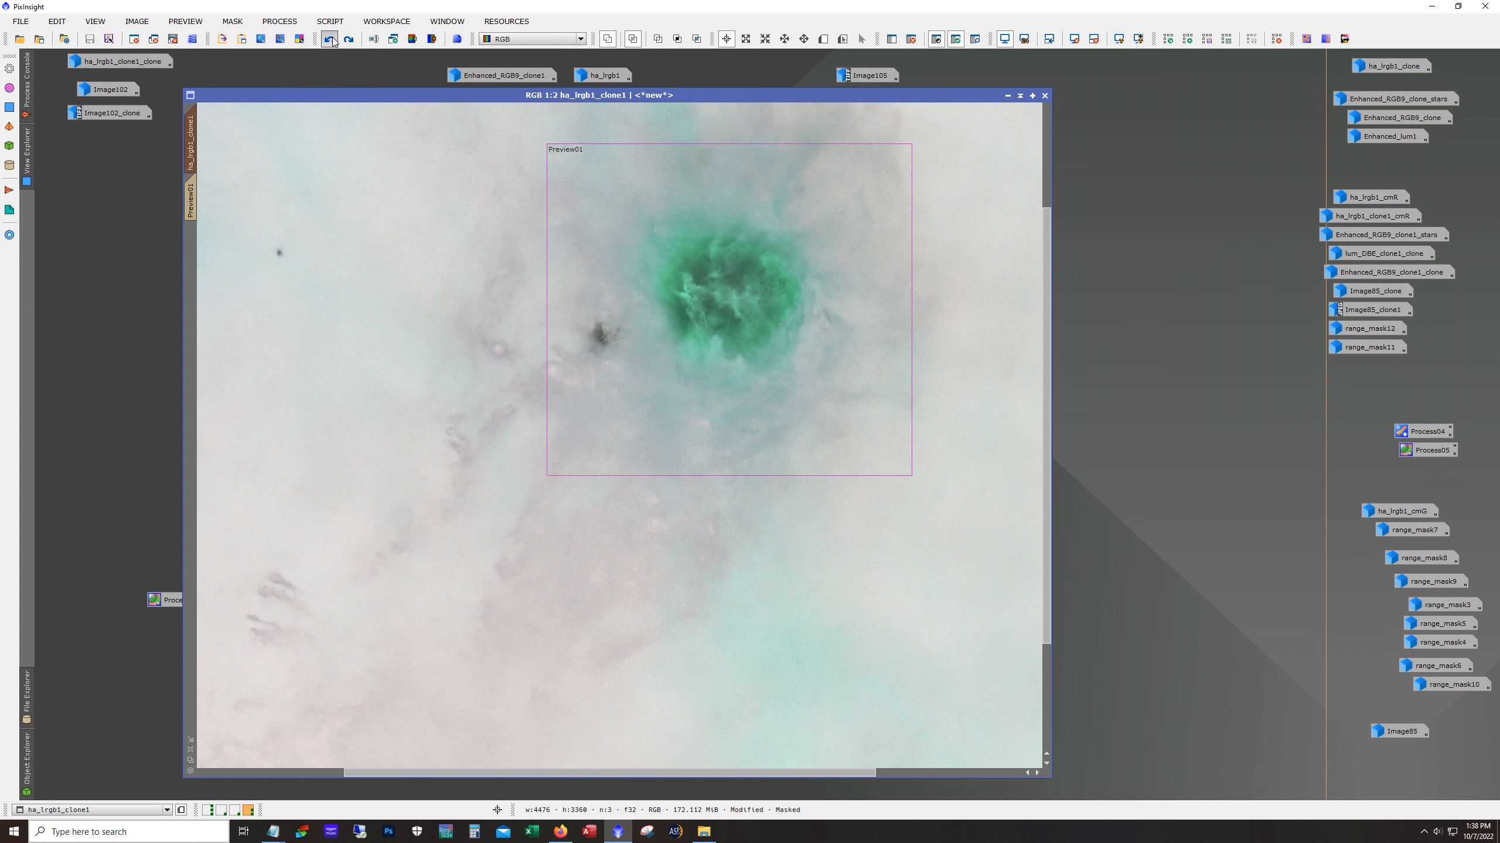
{"action": "left_click", "coordinate": [331, 40]}
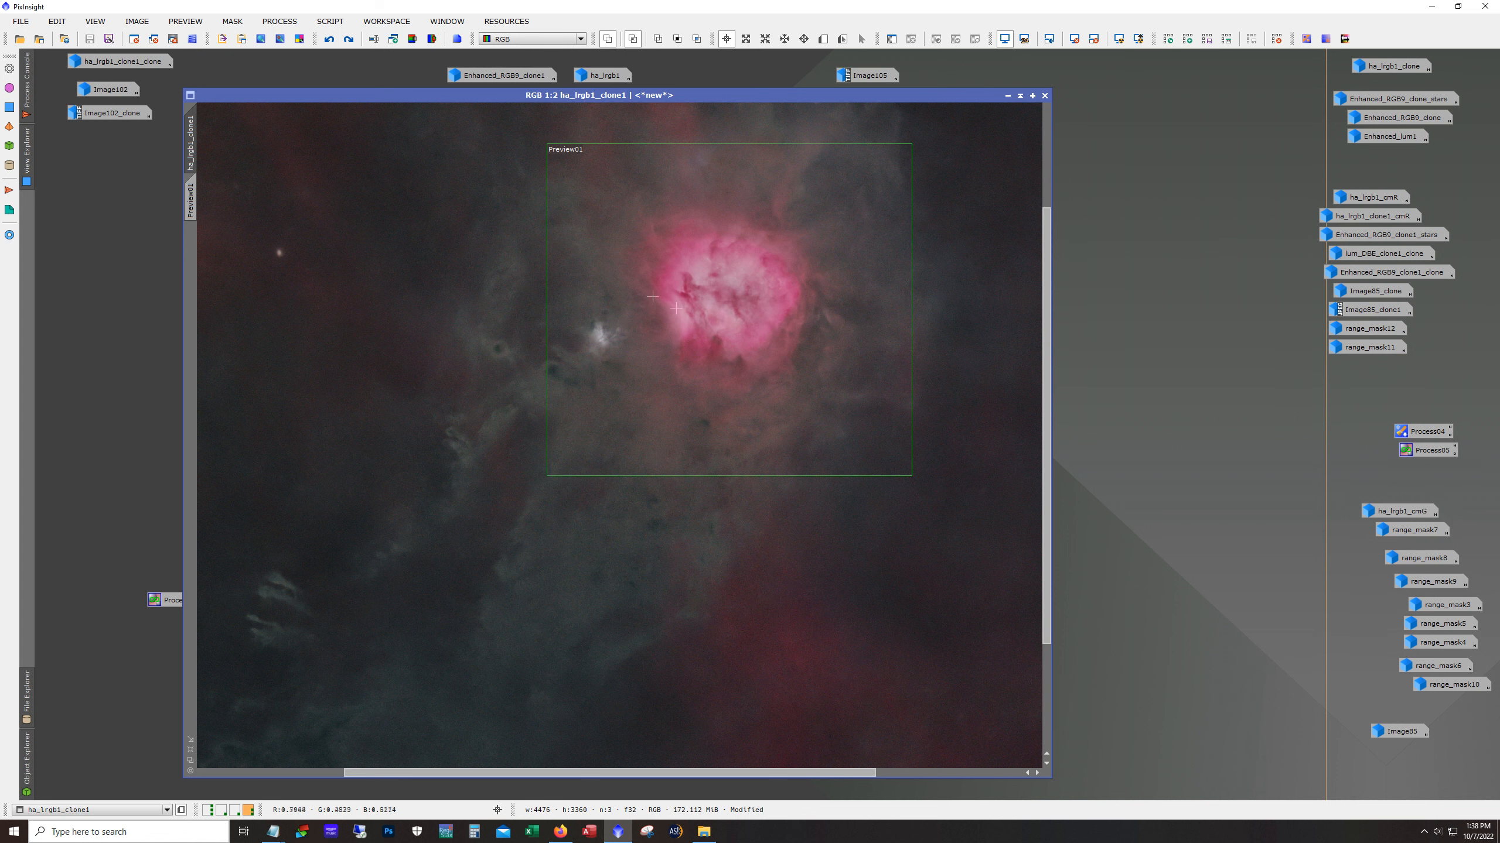
Step: Redo the inversion, color correction and second inversion of ha_lrgb1_clone1, and view the nebula at 1:3 zoom
{"action": "left_click", "coordinate": [349, 40]}
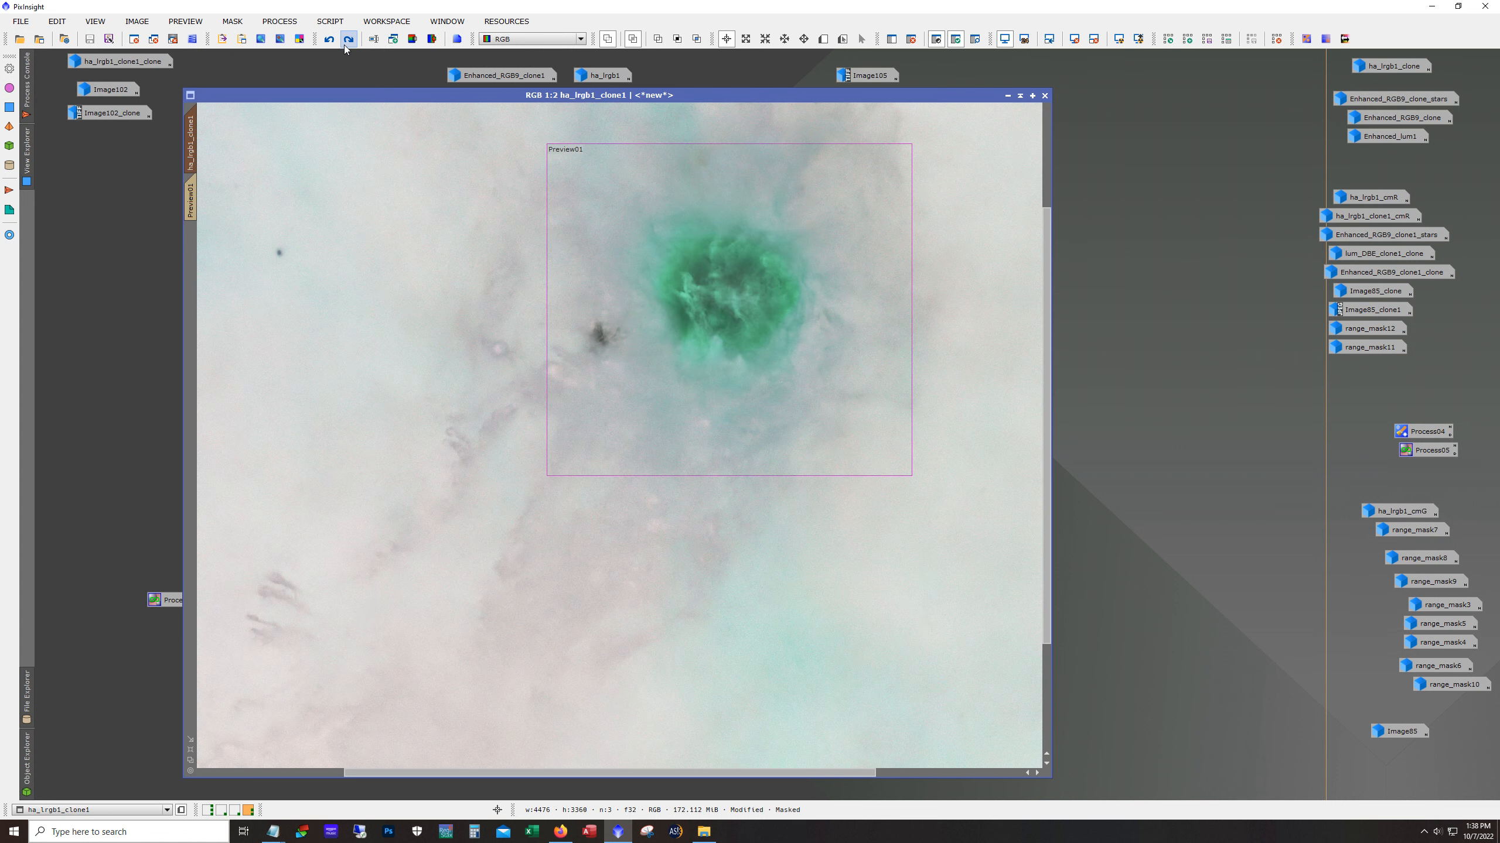
{"action": "left_click", "coordinate": [346, 46]}
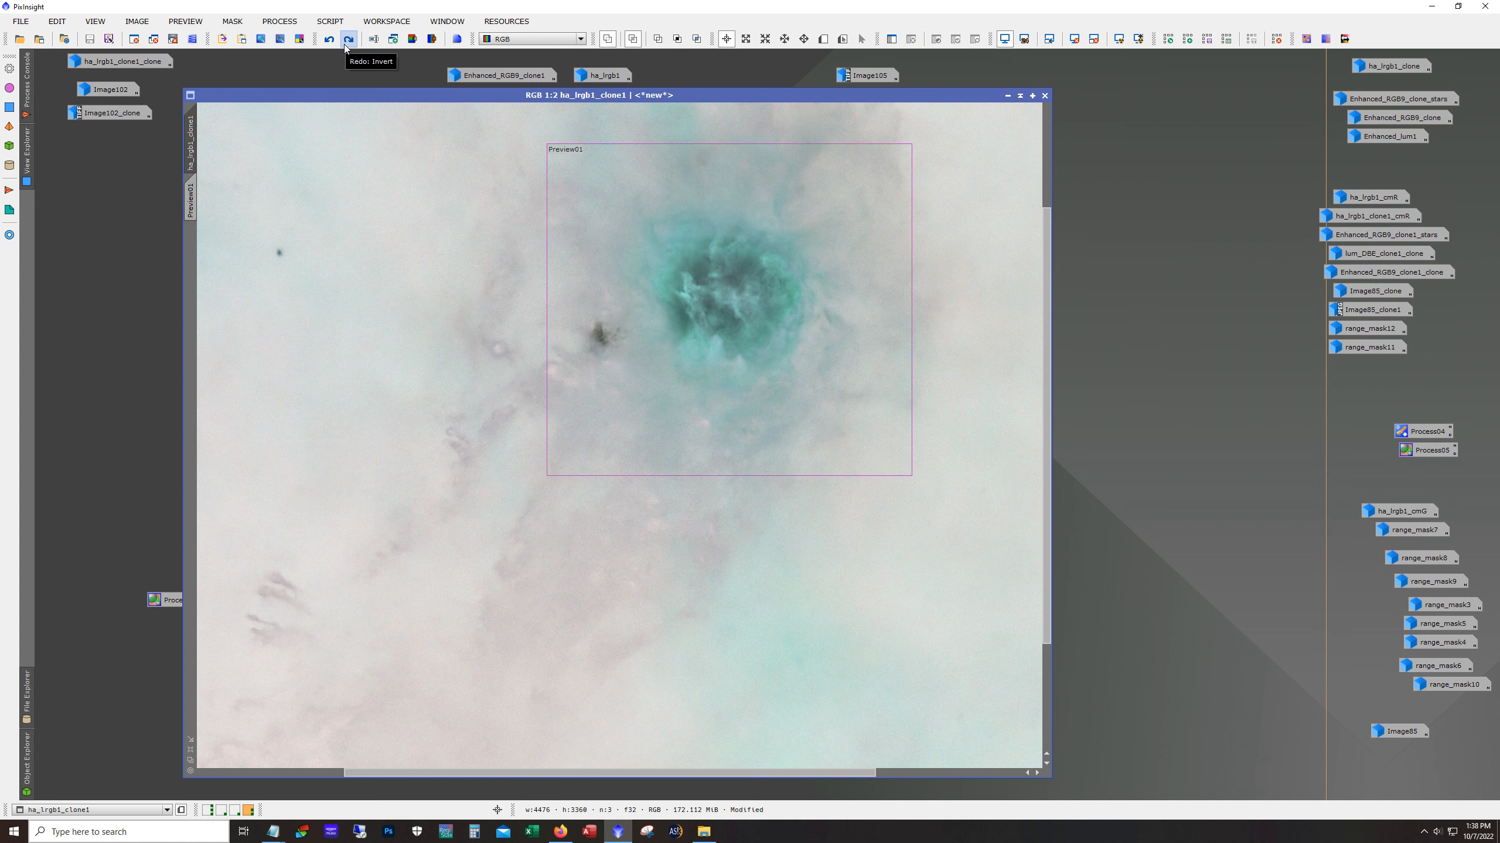
{"action": "left_click", "coordinate": [346, 46]}
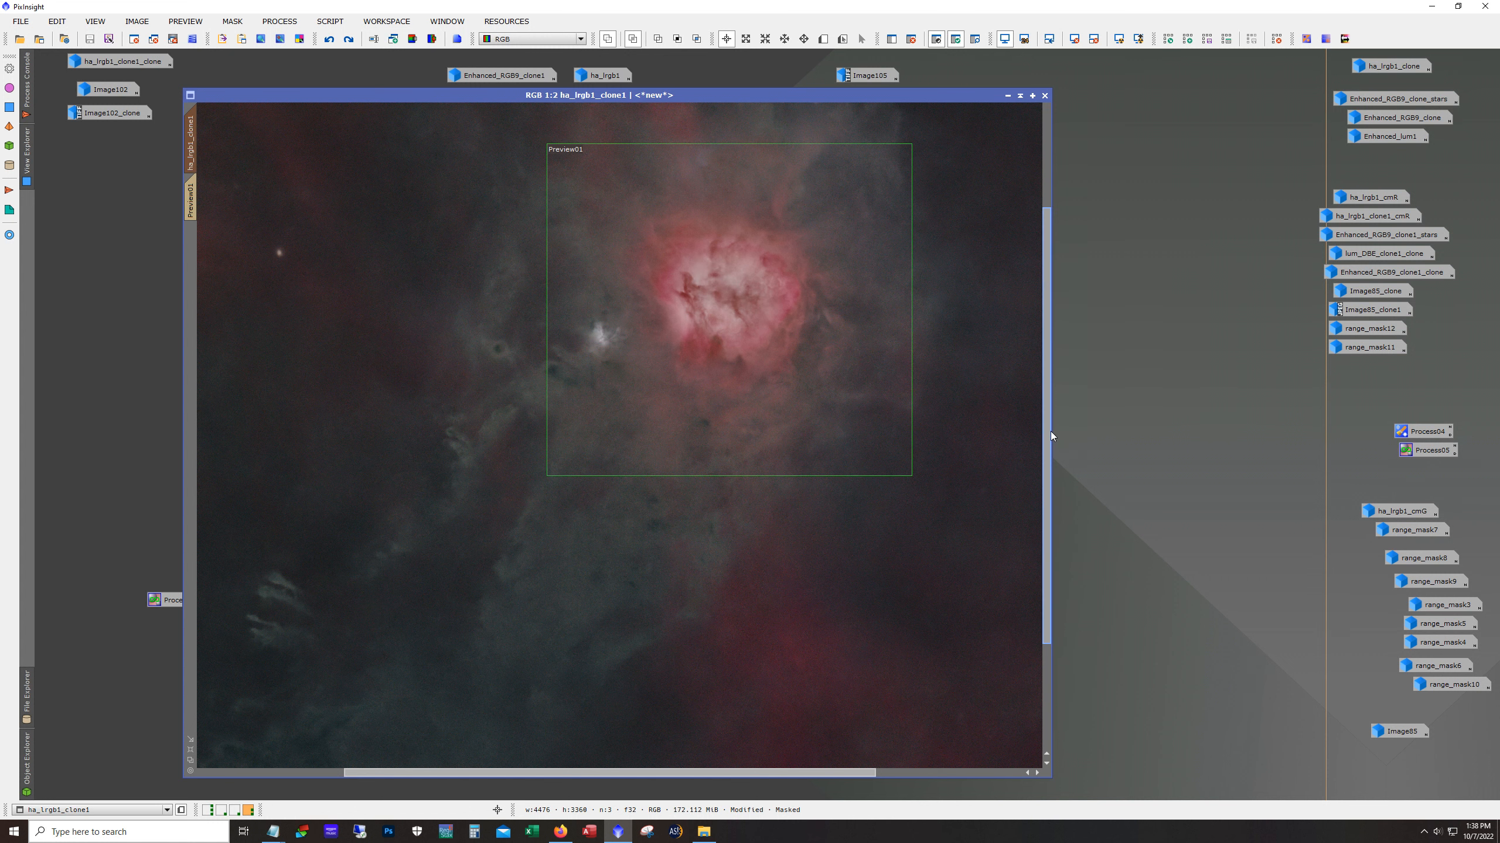
{"action": "left_click_drag", "start_coordinate": [1050, 430], "coordinate": [1055, 359]}
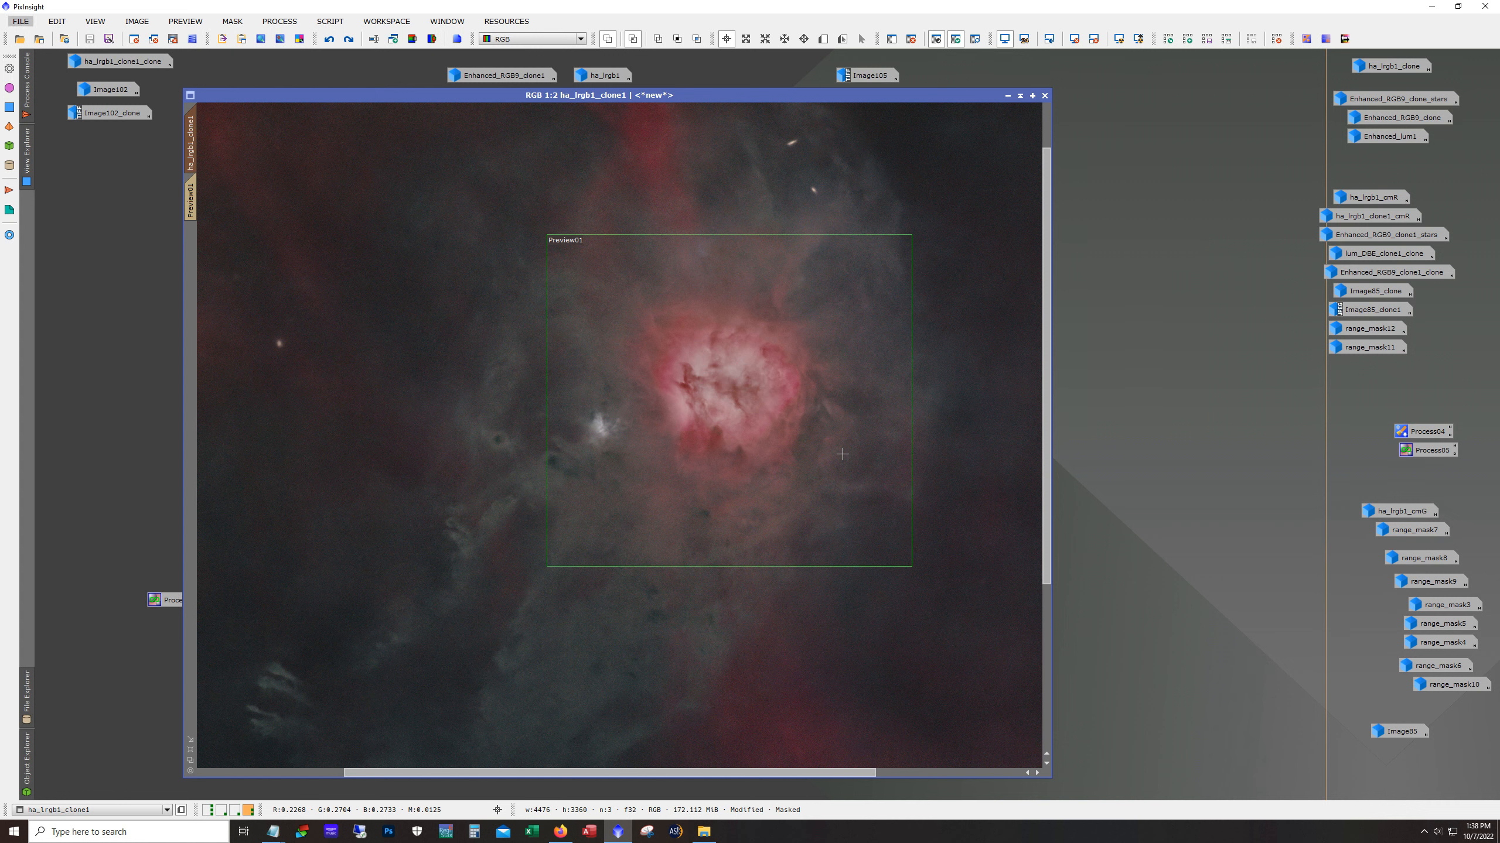
{"action": "scroll", "coordinate": [842, 453], "scroll_direction": "down", "scroll_amount": 2}
{"action": "scroll", "coordinate": [759, 435], "scroll_direction": "up", "scroll_amount": 1}
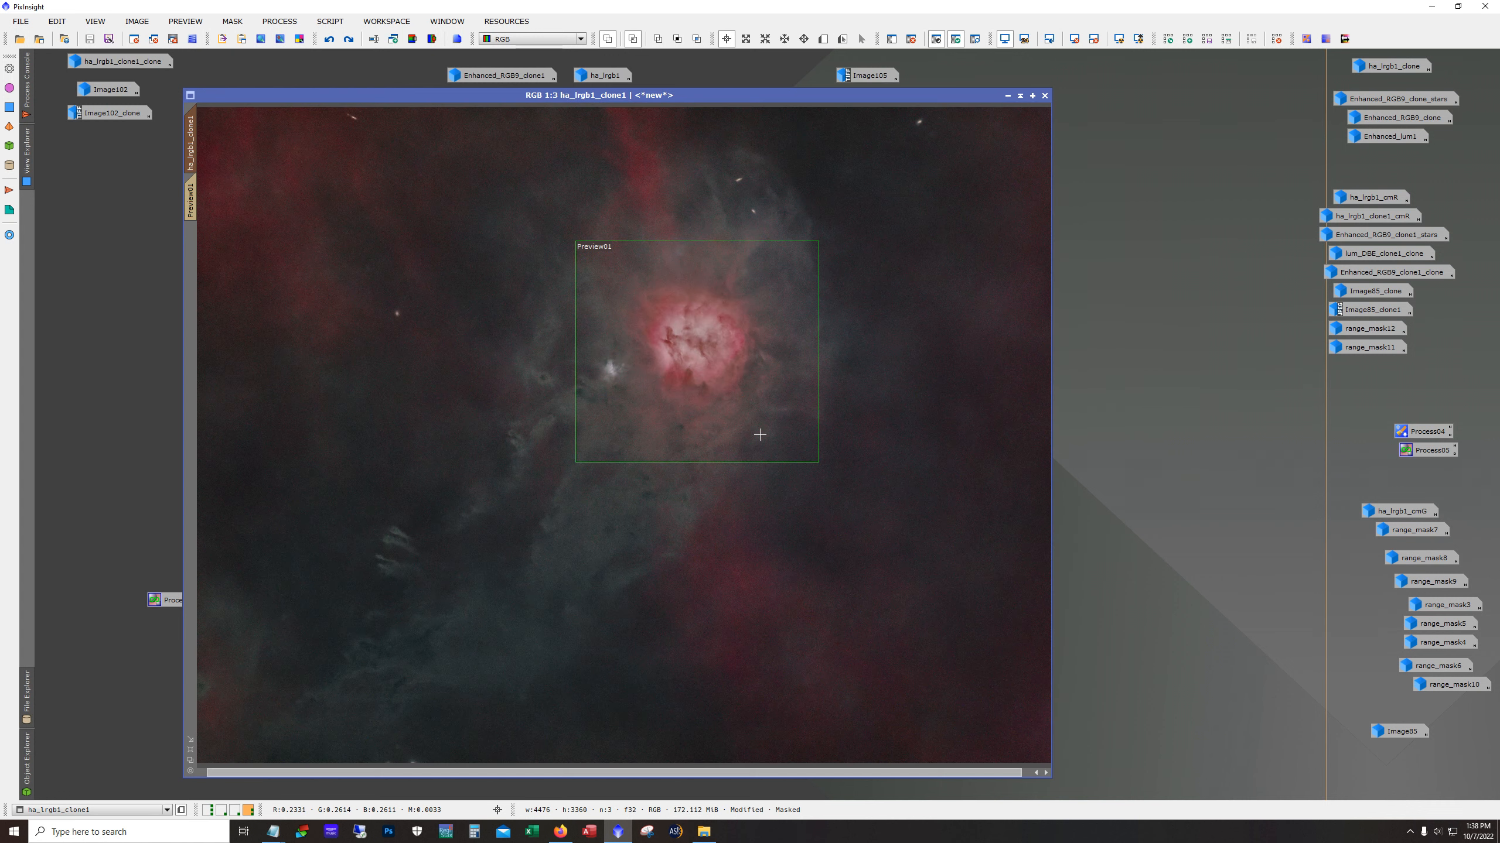
Step: Redo the next processing steps of ha_lrgb1_clone1 and check which areas the applied mask protects
{"action": "left_click", "coordinate": [349, 39]}
{"action": "left_click", "coordinate": [349, 40]}
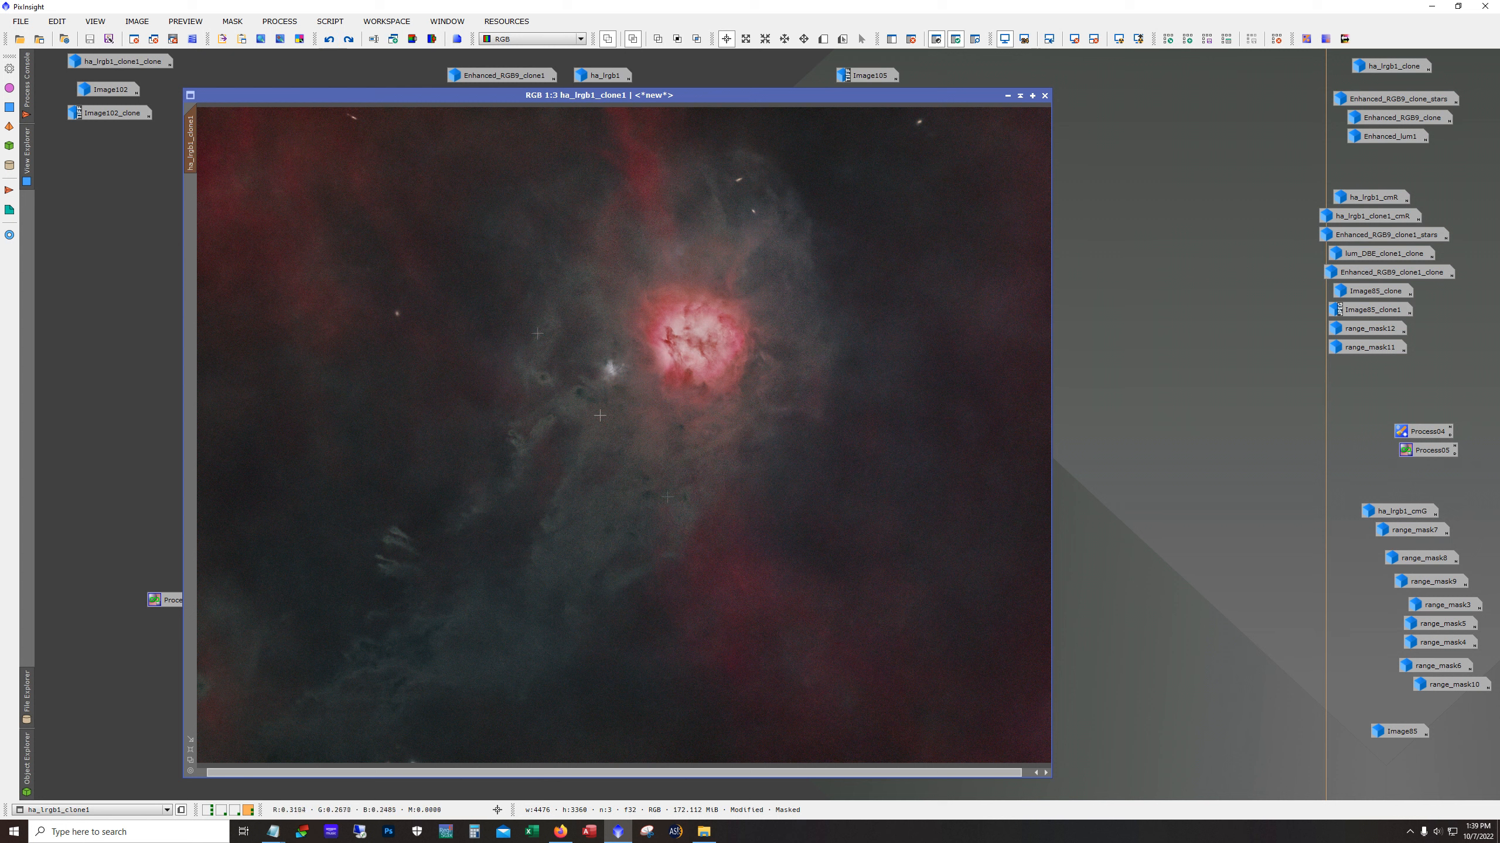
{"action": "left_click", "coordinate": [974, 40]}
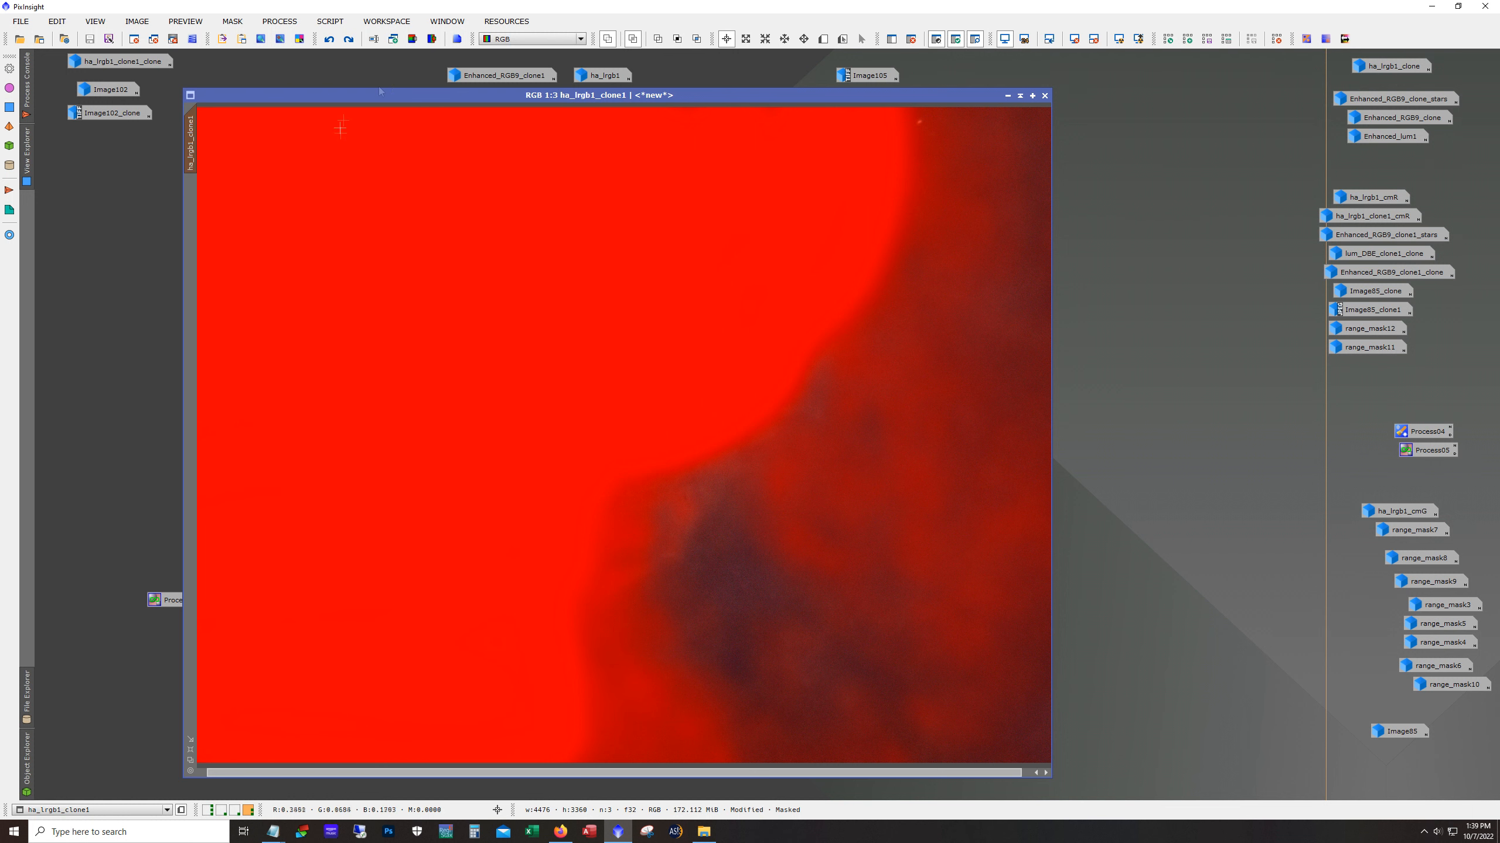
{"action": "left_click", "coordinate": [1023, 40]}
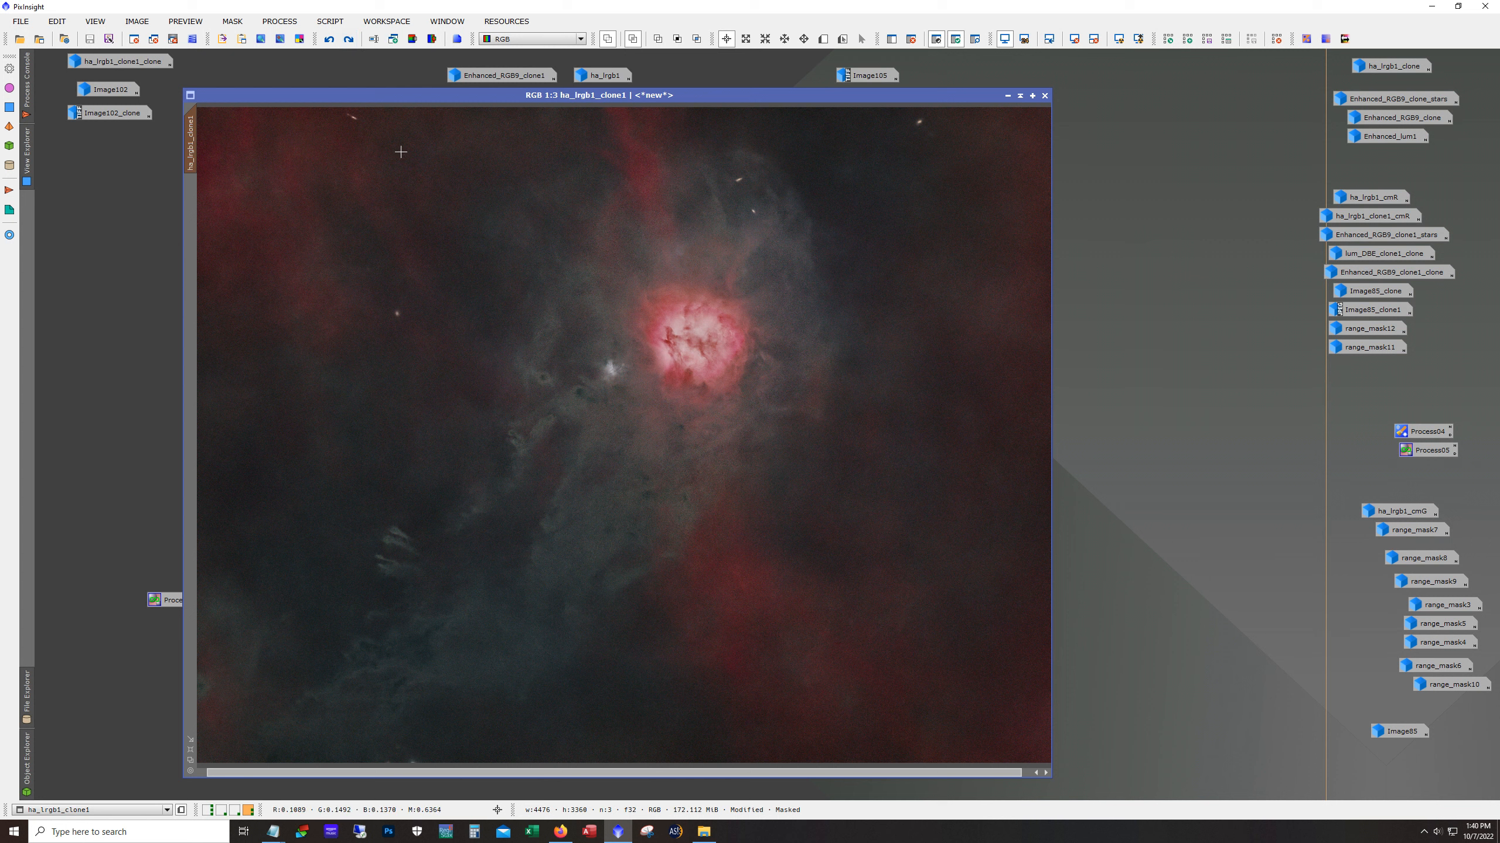
Step: Redo the following adjustment on ha_lrgb1_clone1 and show the mask around the nebula briefly before hiding it
{"action": "left_click", "coordinate": [347, 41]}
{"action": "left_click", "coordinate": [974, 40]}
{"action": "left_click", "coordinate": [975, 41]}
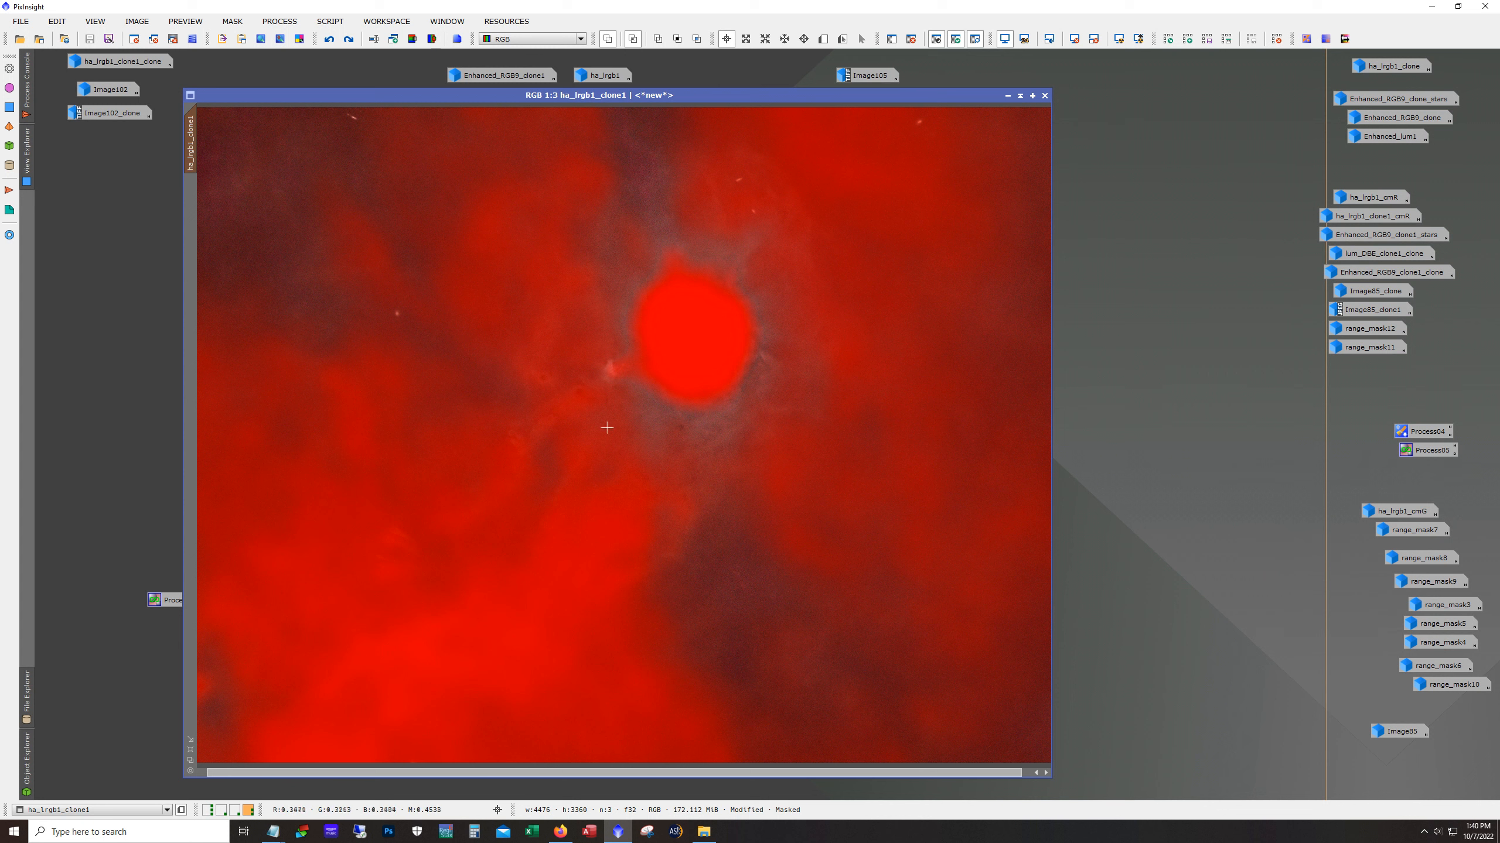
{"action": "left_click", "coordinate": [974, 40]}
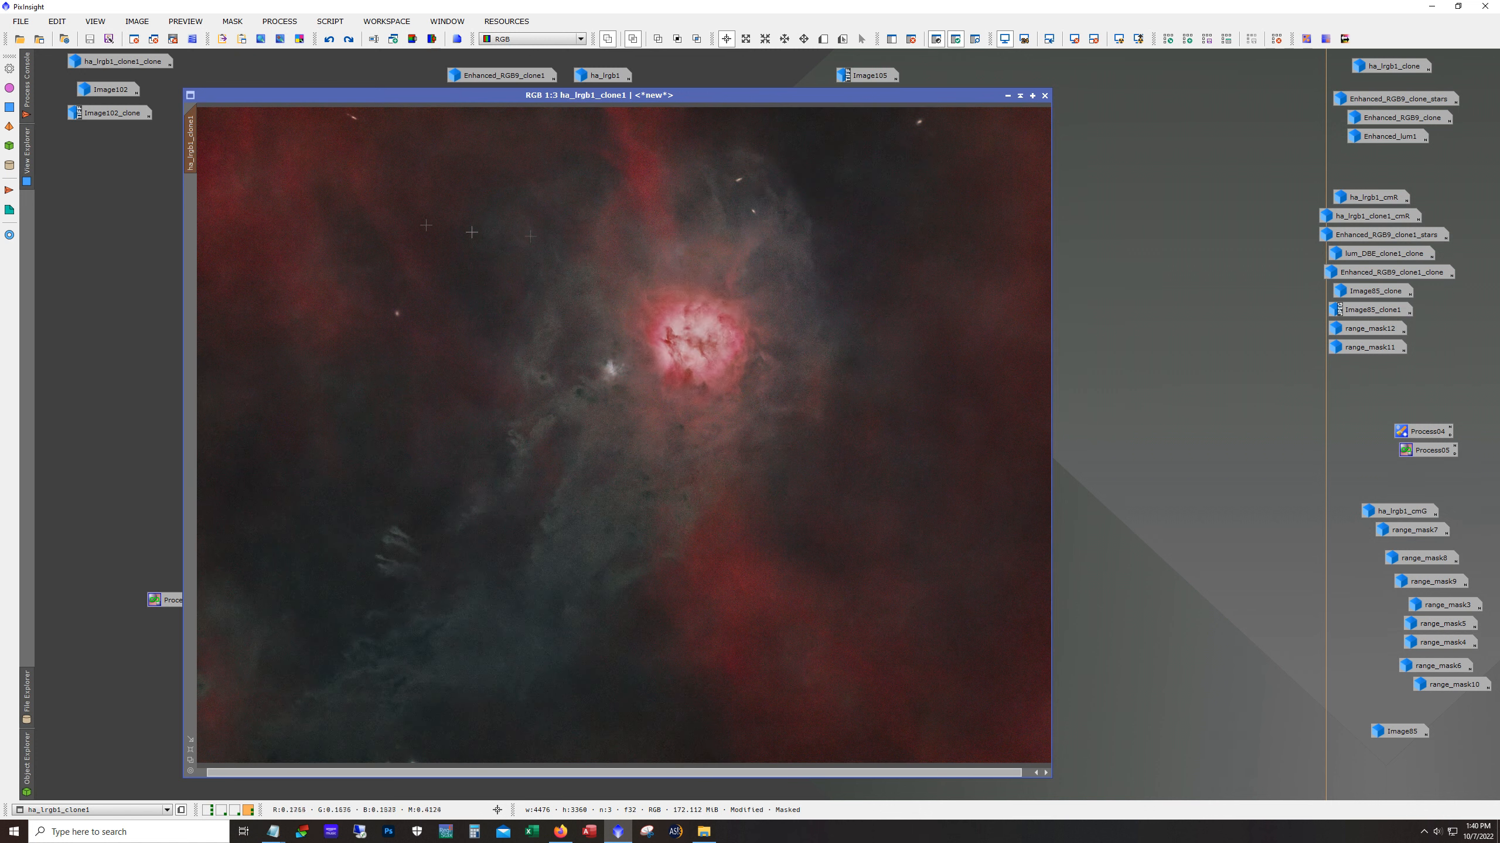
Step: Redo ha_lrgb1_clone1 up to its inverted stage before SCNR, and inspect the mask over the dark nebulosity
{"action": "left_click", "coordinate": [348, 39]}
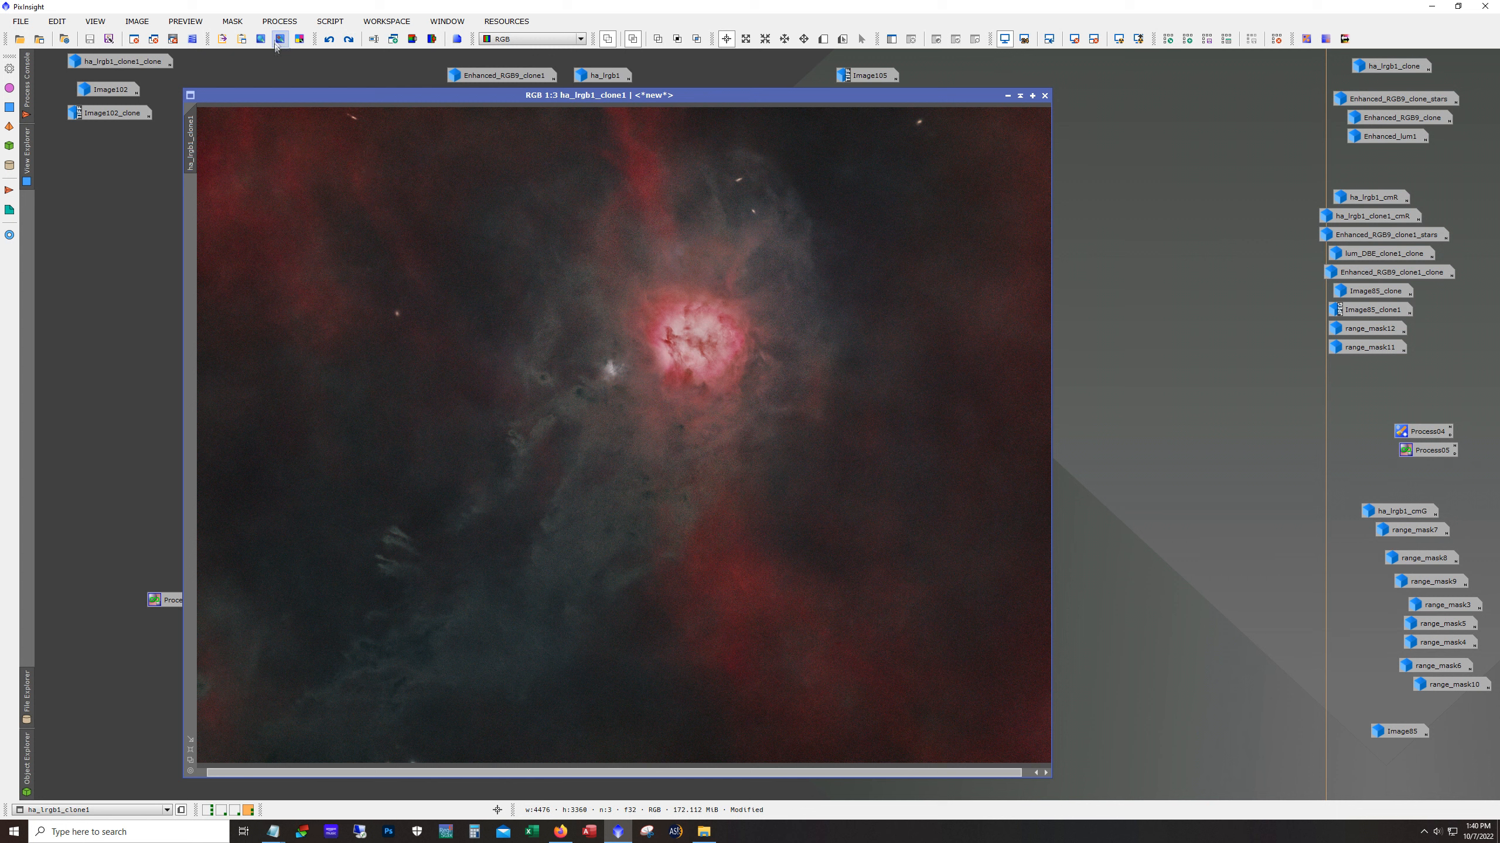
{"action": "left_click", "coordinate": [349, 39]}
{"action": "left_click", "coordinate": [350, 40]}
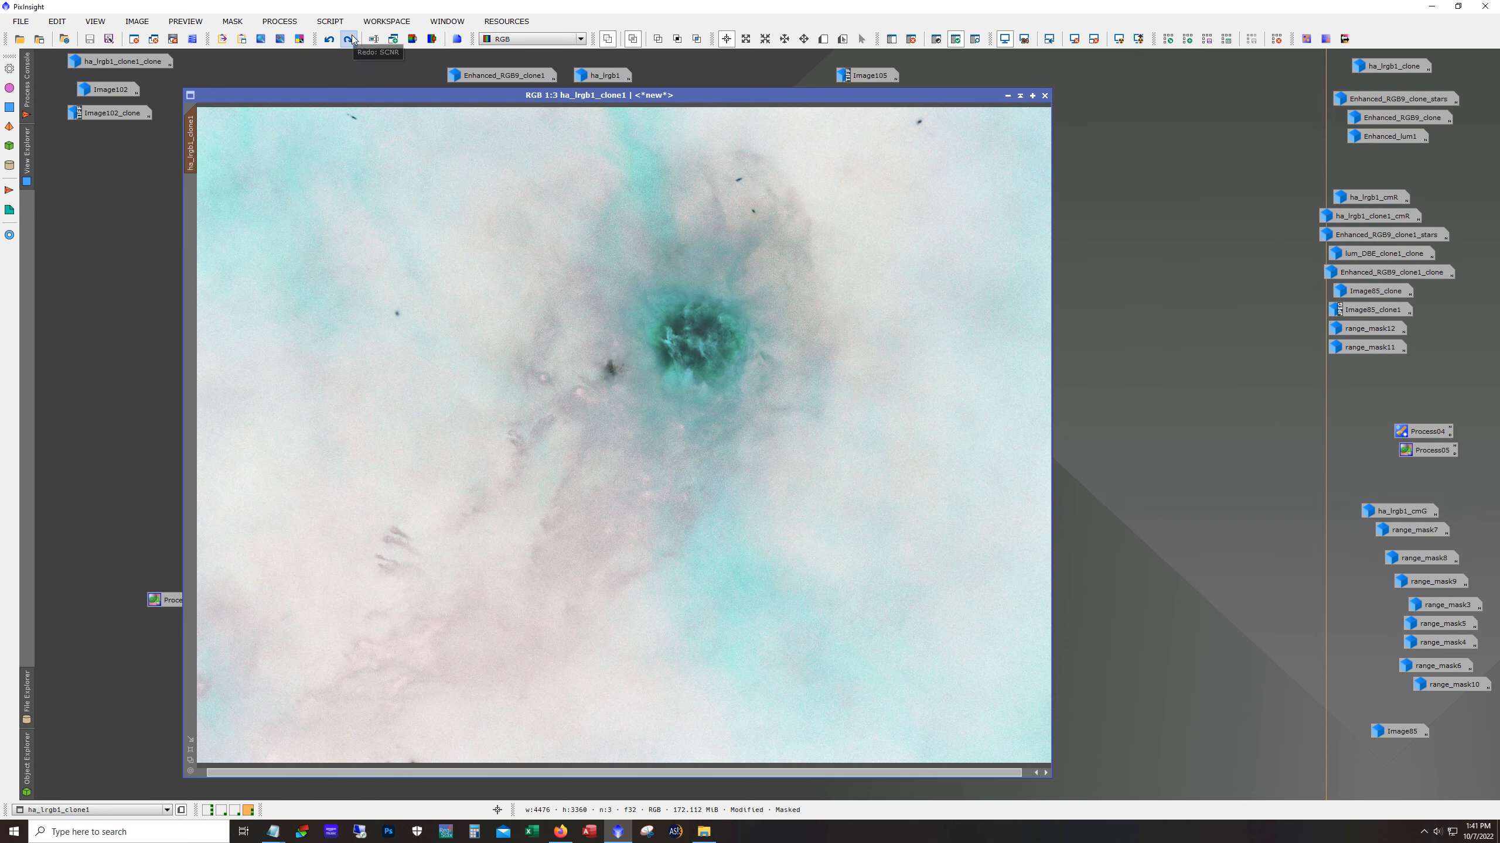
{"action": "left_click", "coordinate": [975, 39]}
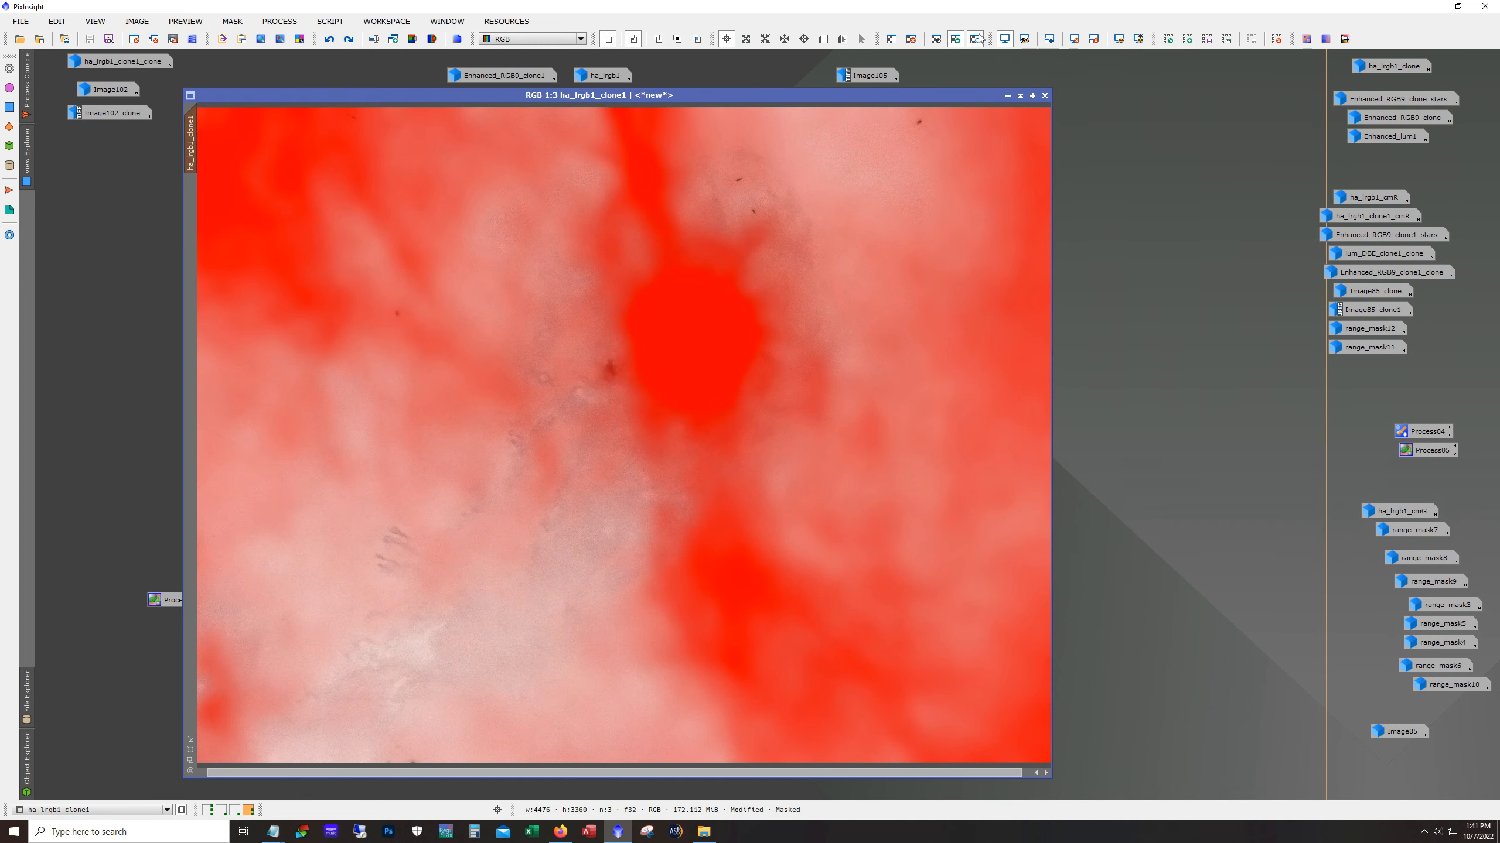
{"action": "left_click", "coordinate": [976, 40]}
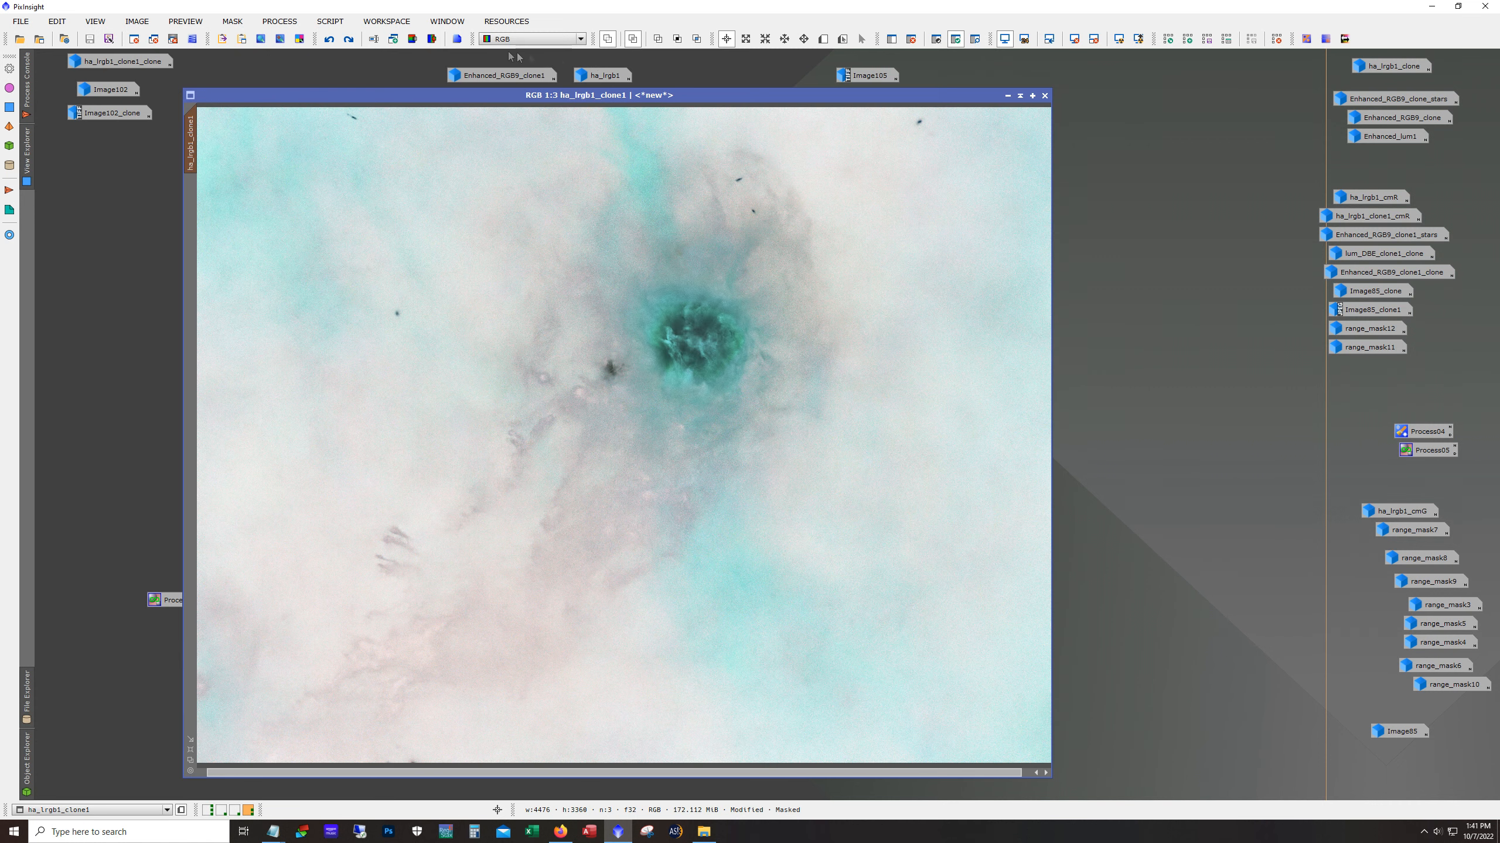
Step: Undo the inversion of ha_lrgb1_clone1 and compare it with Image62 in the third workspace before returning
{"action": "left_click", "coordinate": [328, 40]}
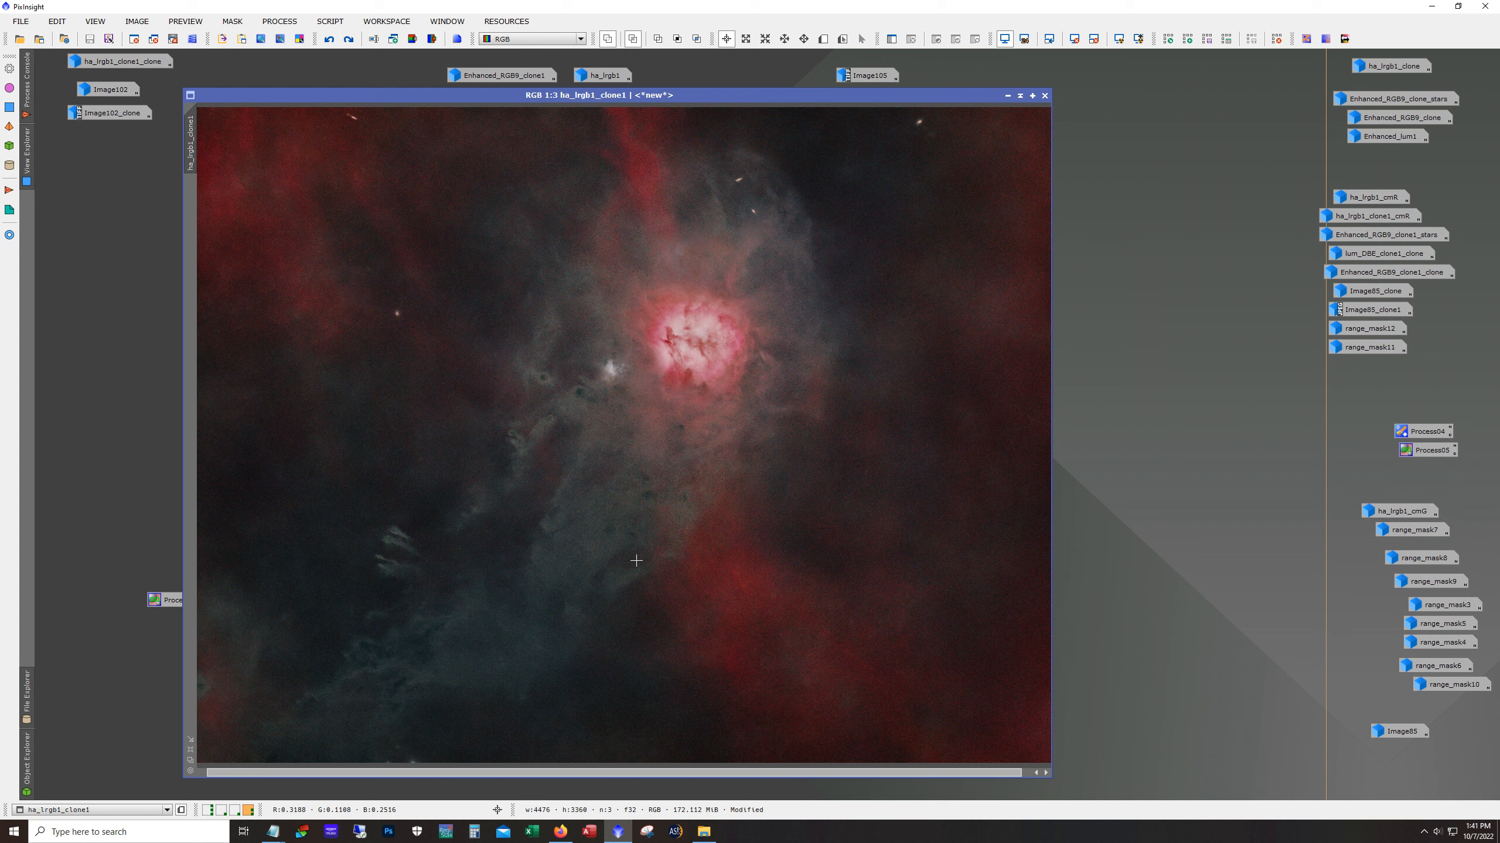
{"action": "left_click", "coordinate": [235, 815]}
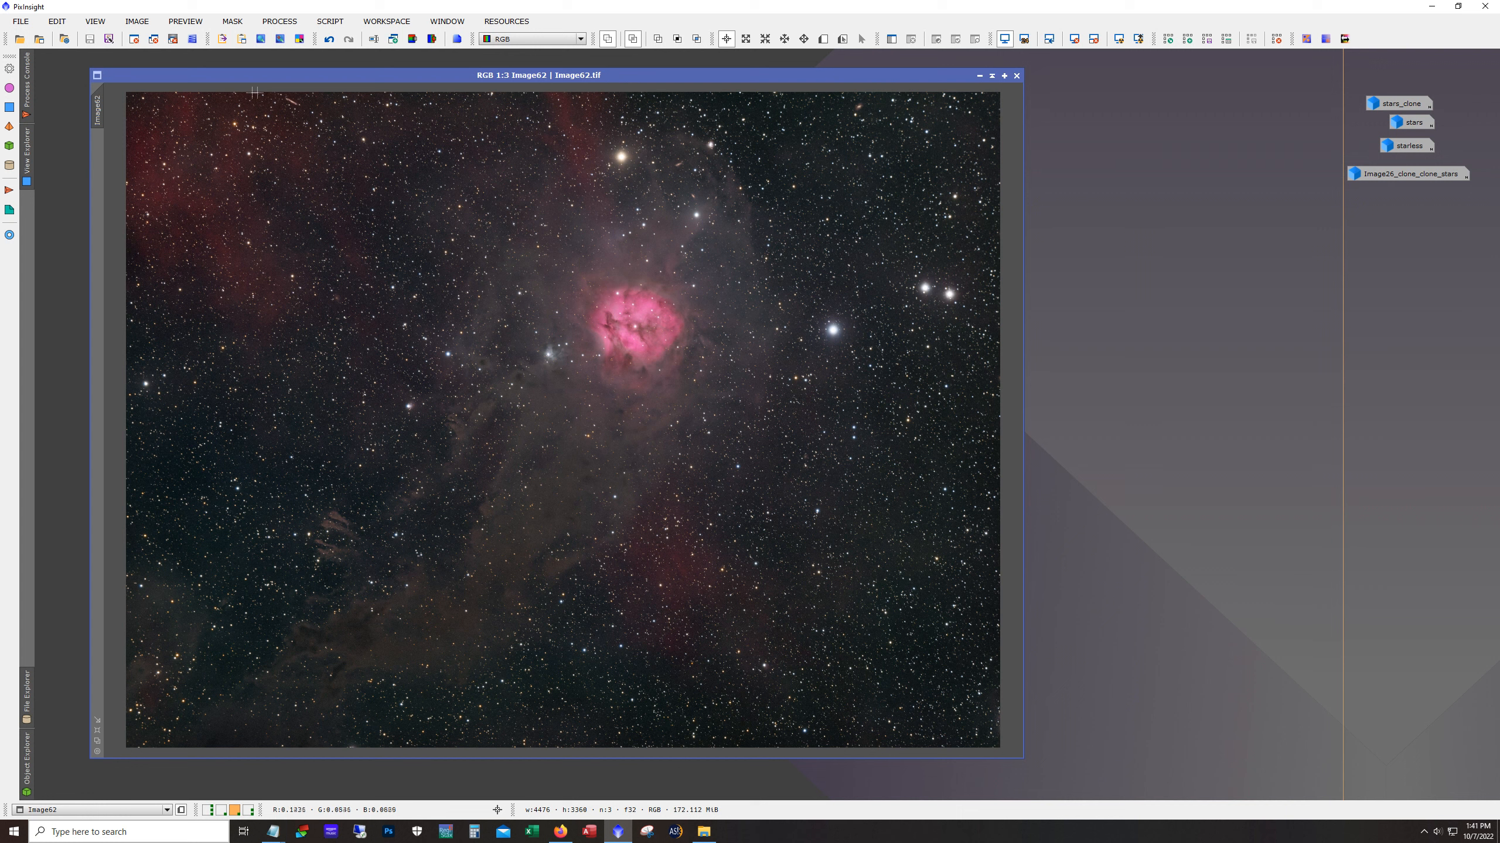
{"action": "left_click", "coordinate": [248, 811]}
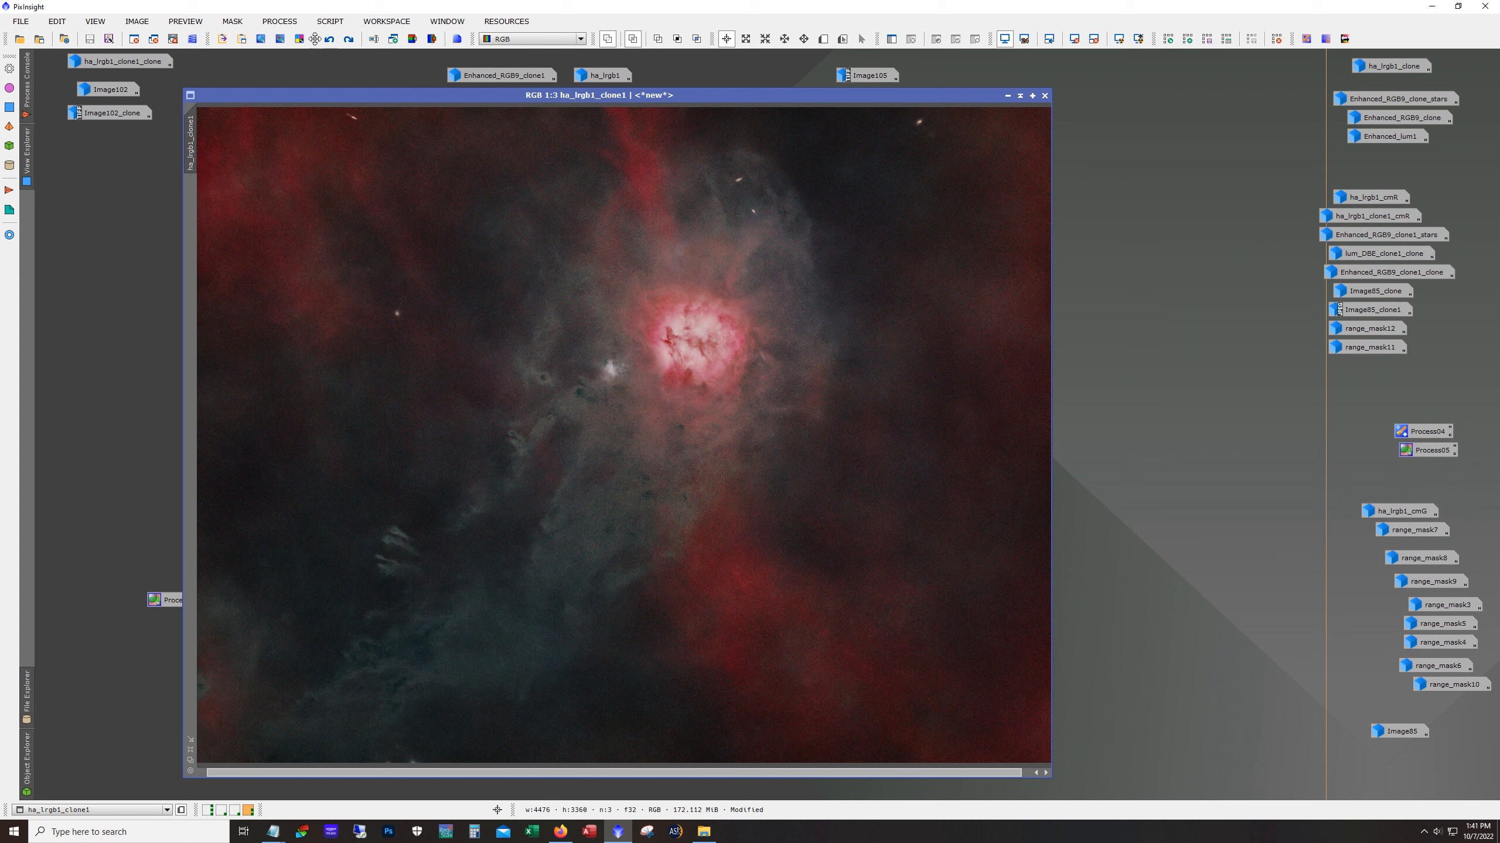
Step: Redo the inversion, the SCNR and the second inversion on ha_lrgb1_clone1
{"action": "left_click", "coordinate": [349, 39]}
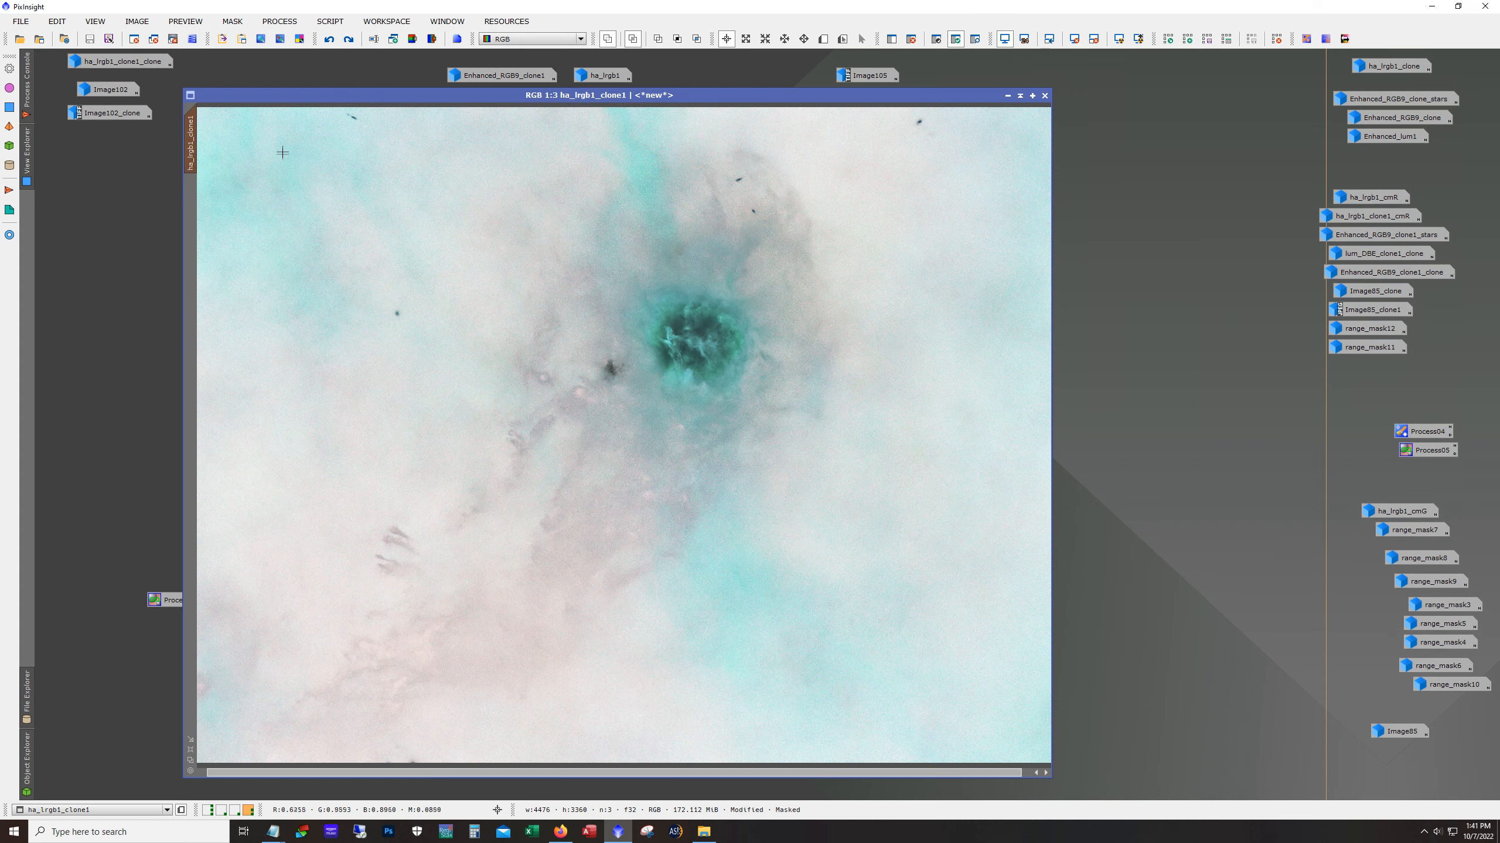
{"action": "left_click", "coordinate": [349, 40]}
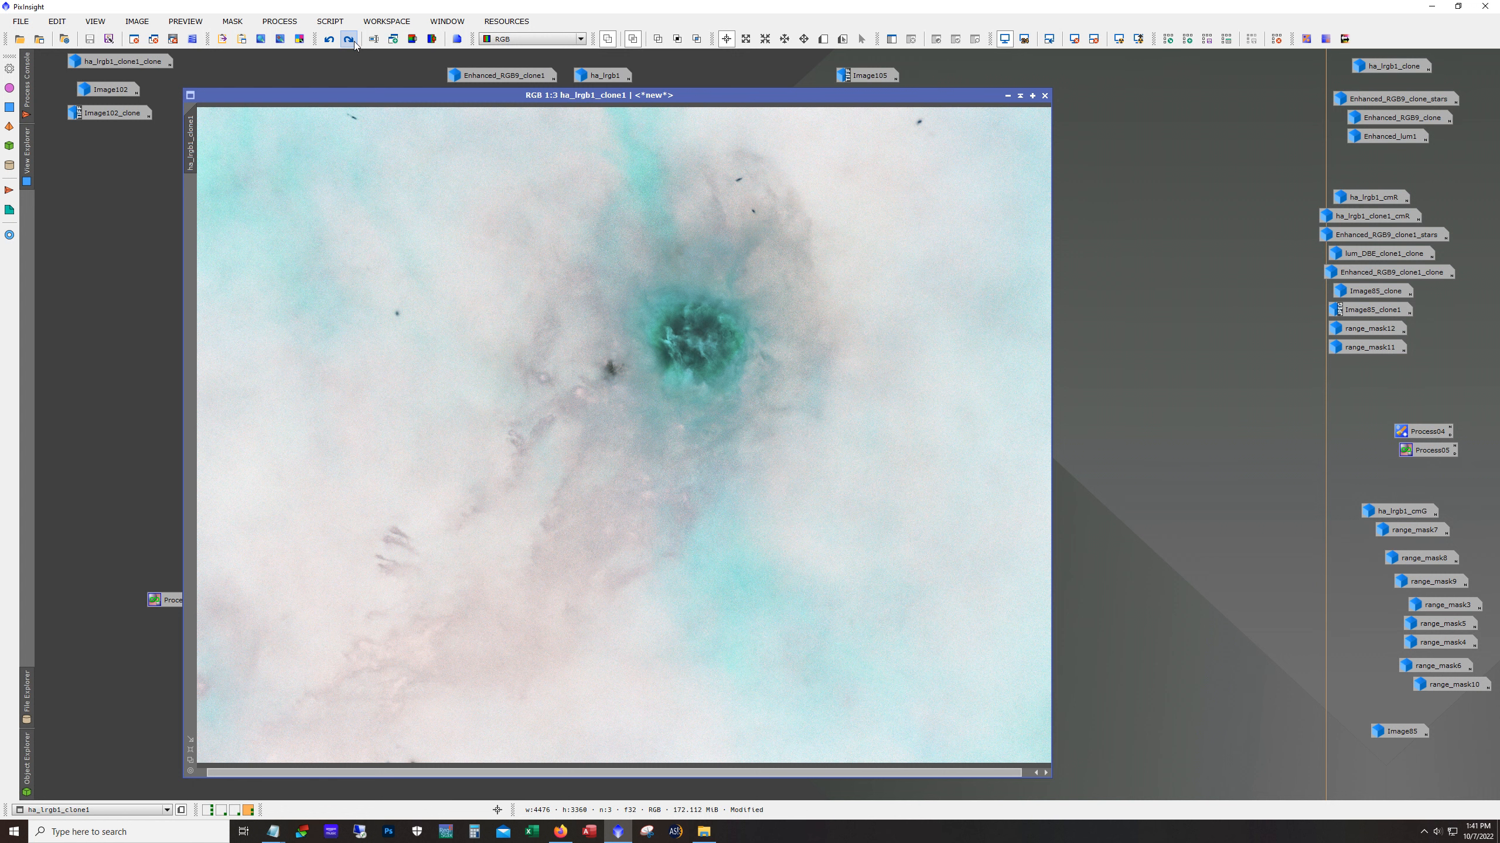
{"action": "left_click", "coordinate": [354, 41]}
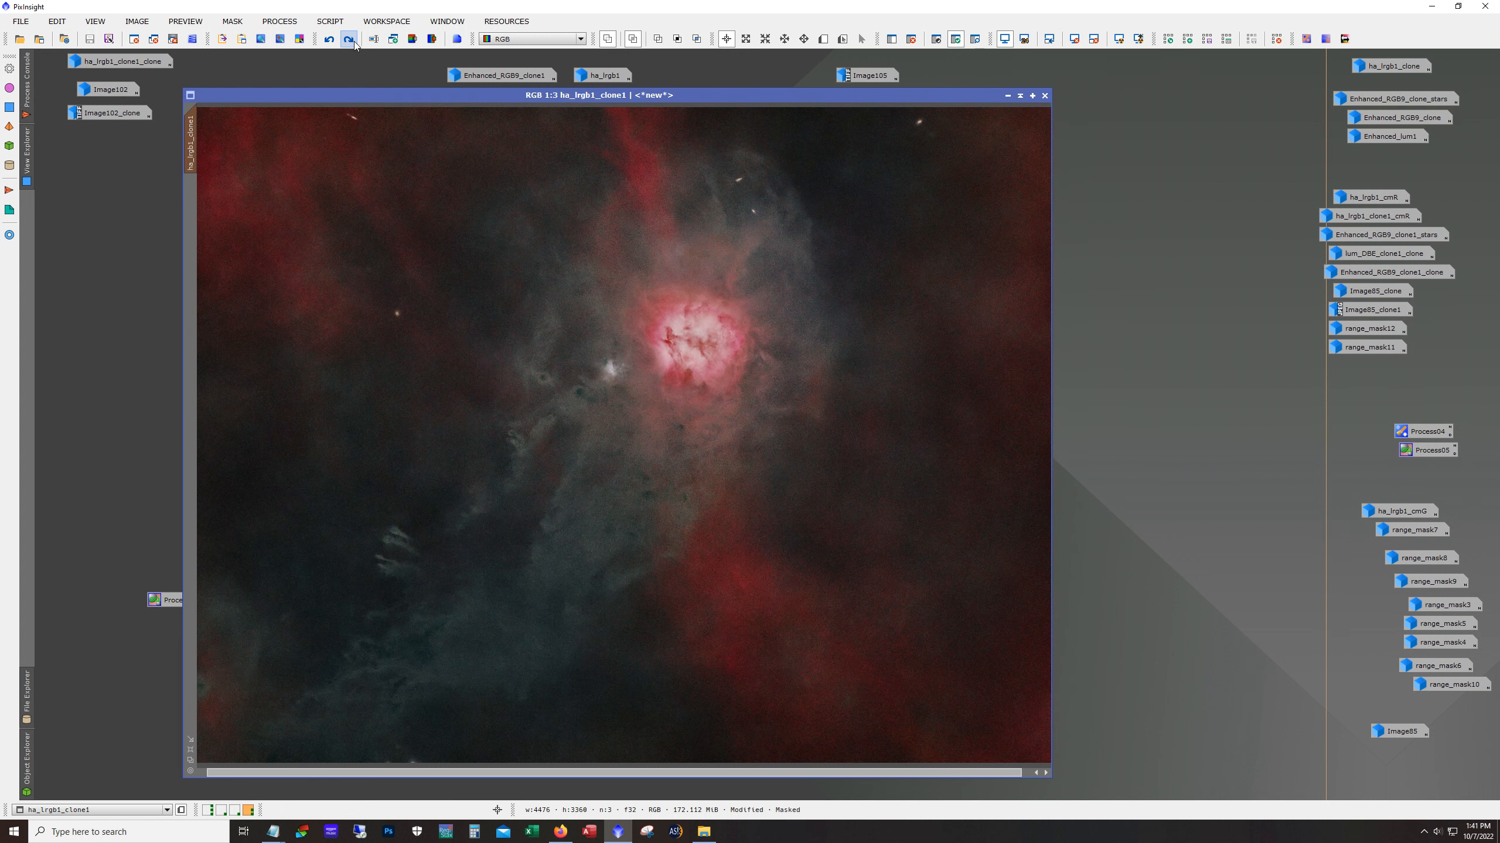
Step: Inspect the mask on ha_lrgb1_clone1, hide it, and redo the next processing step
{"action": "left_click", "coordinate": [975, 45]}
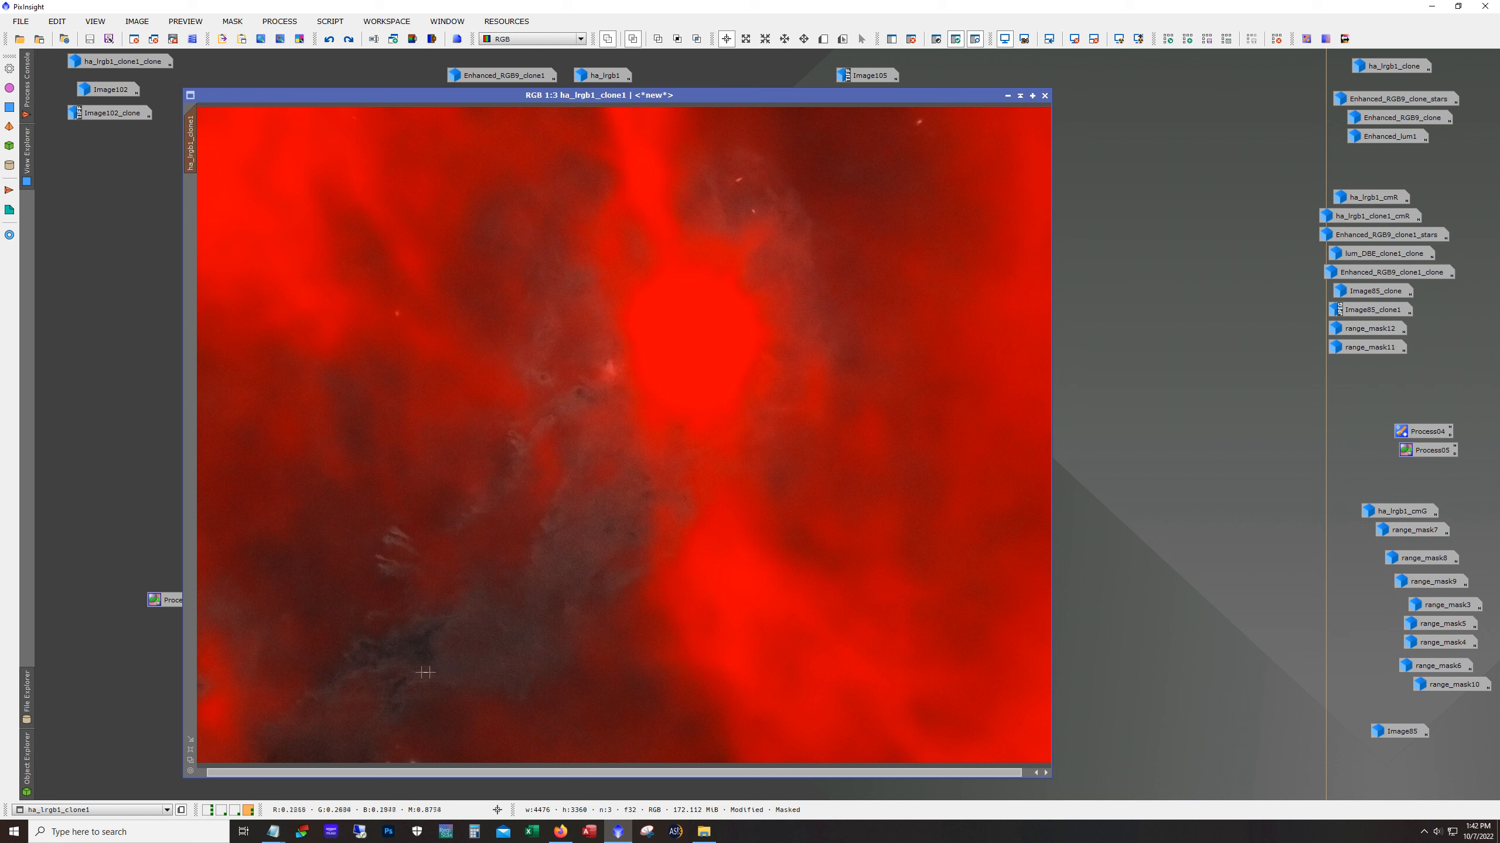
{"action": "left_click", "coordinate": [975, 39]}
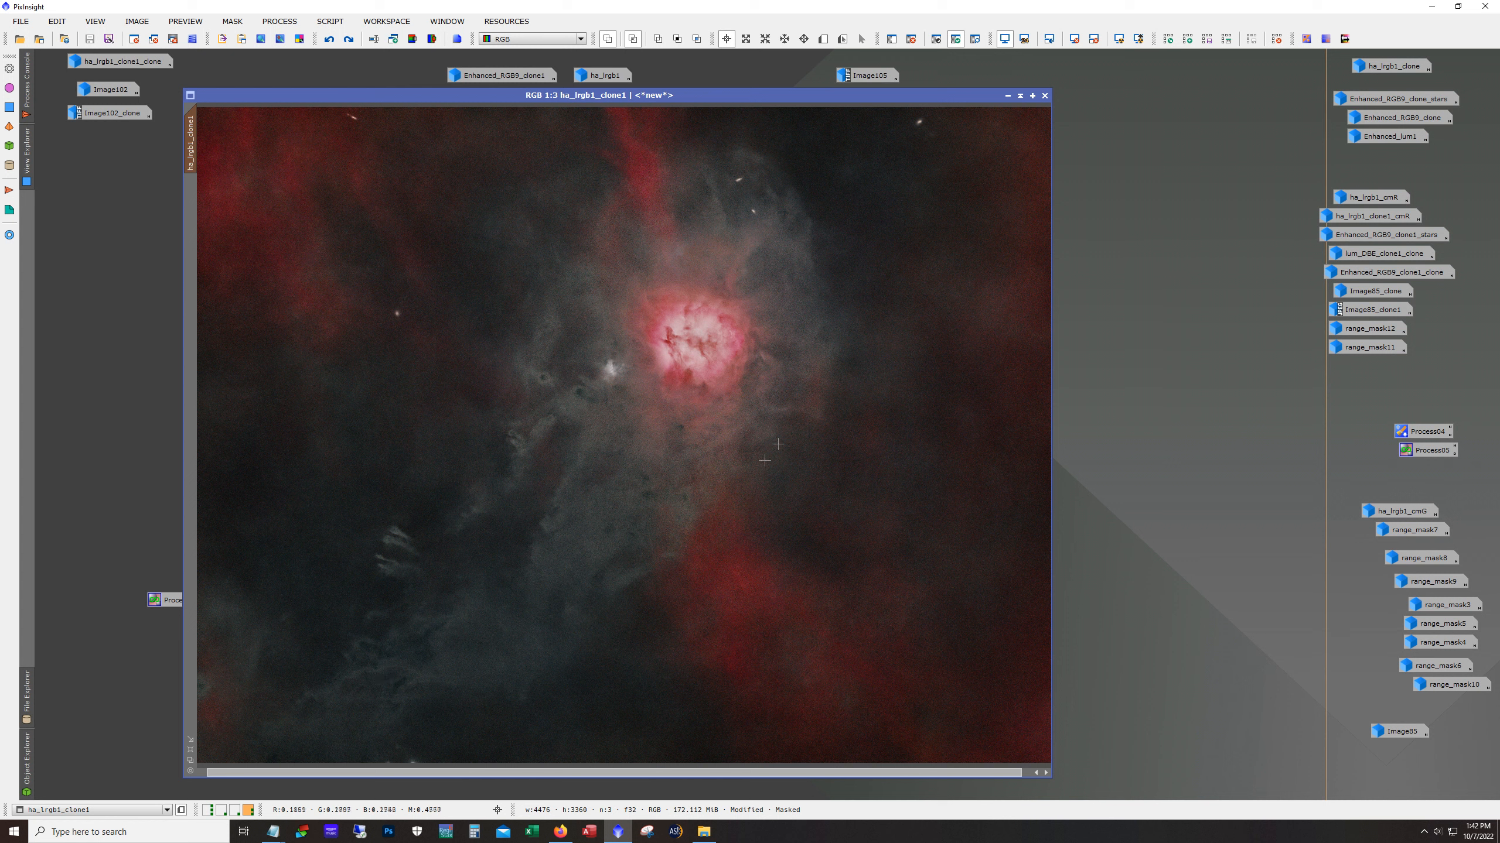
{"action": "left_click", "coordinate": [355, 39]}
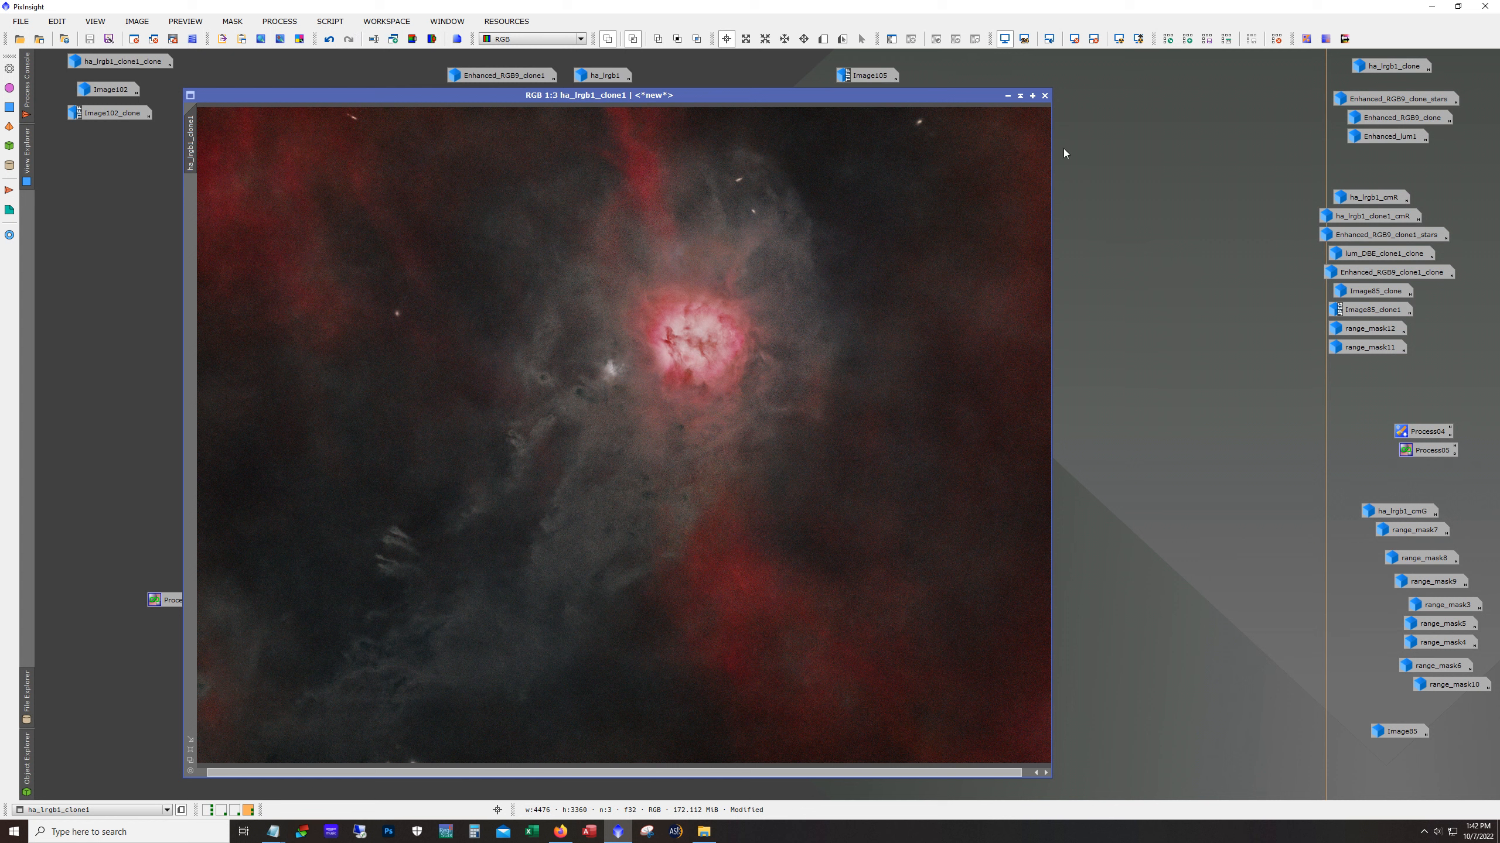
Step: Minimize ha_lrgb1_clone1, restore the Image105 window, and move it up and slightly left
{"action": "left_click", "coordinate": [1010, 99]}
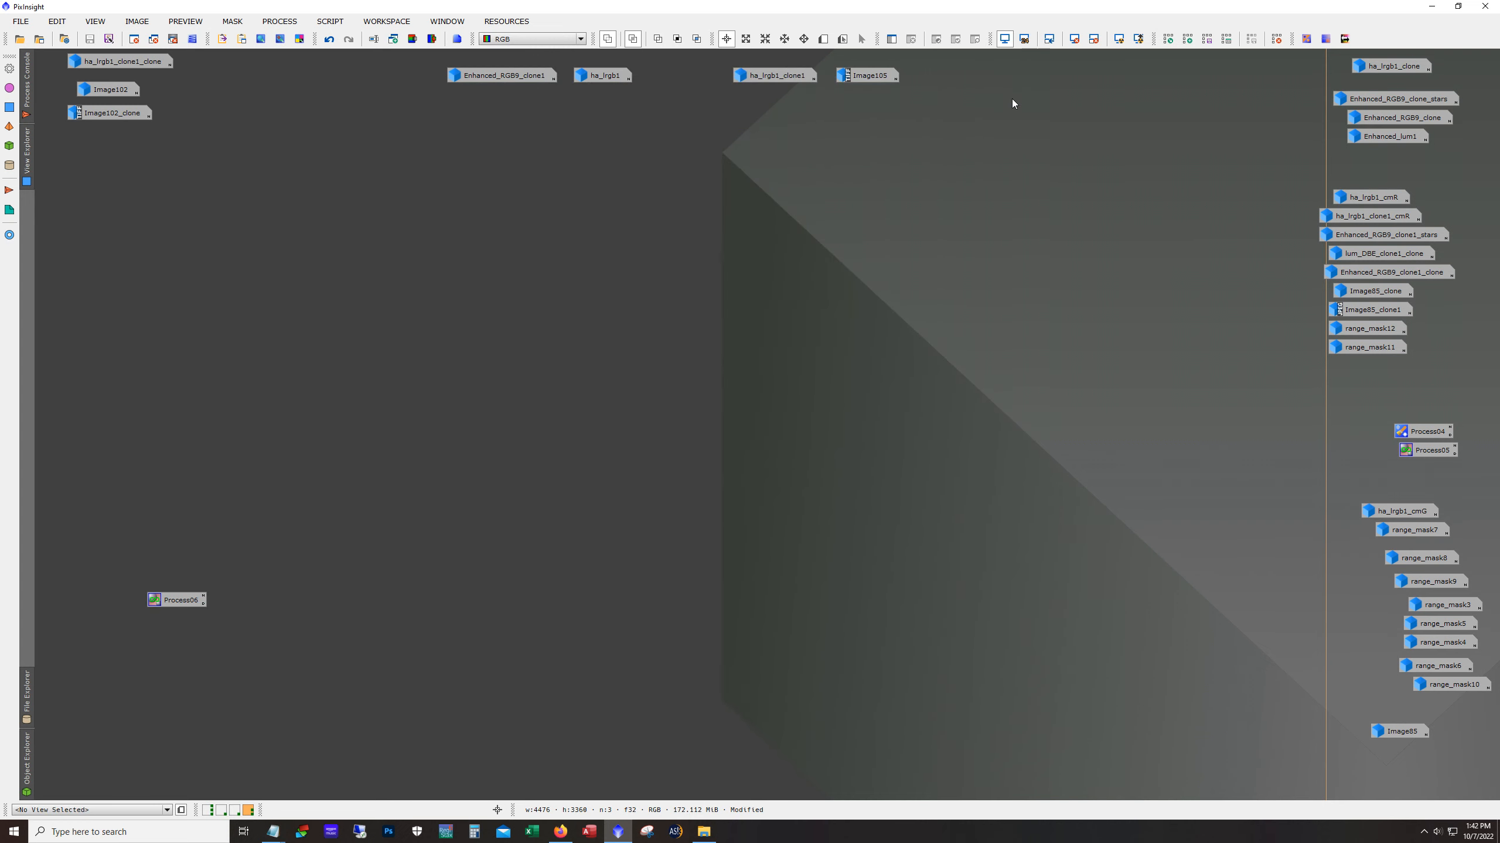
{"action": "double_click", "coordinate": [877, 78]}
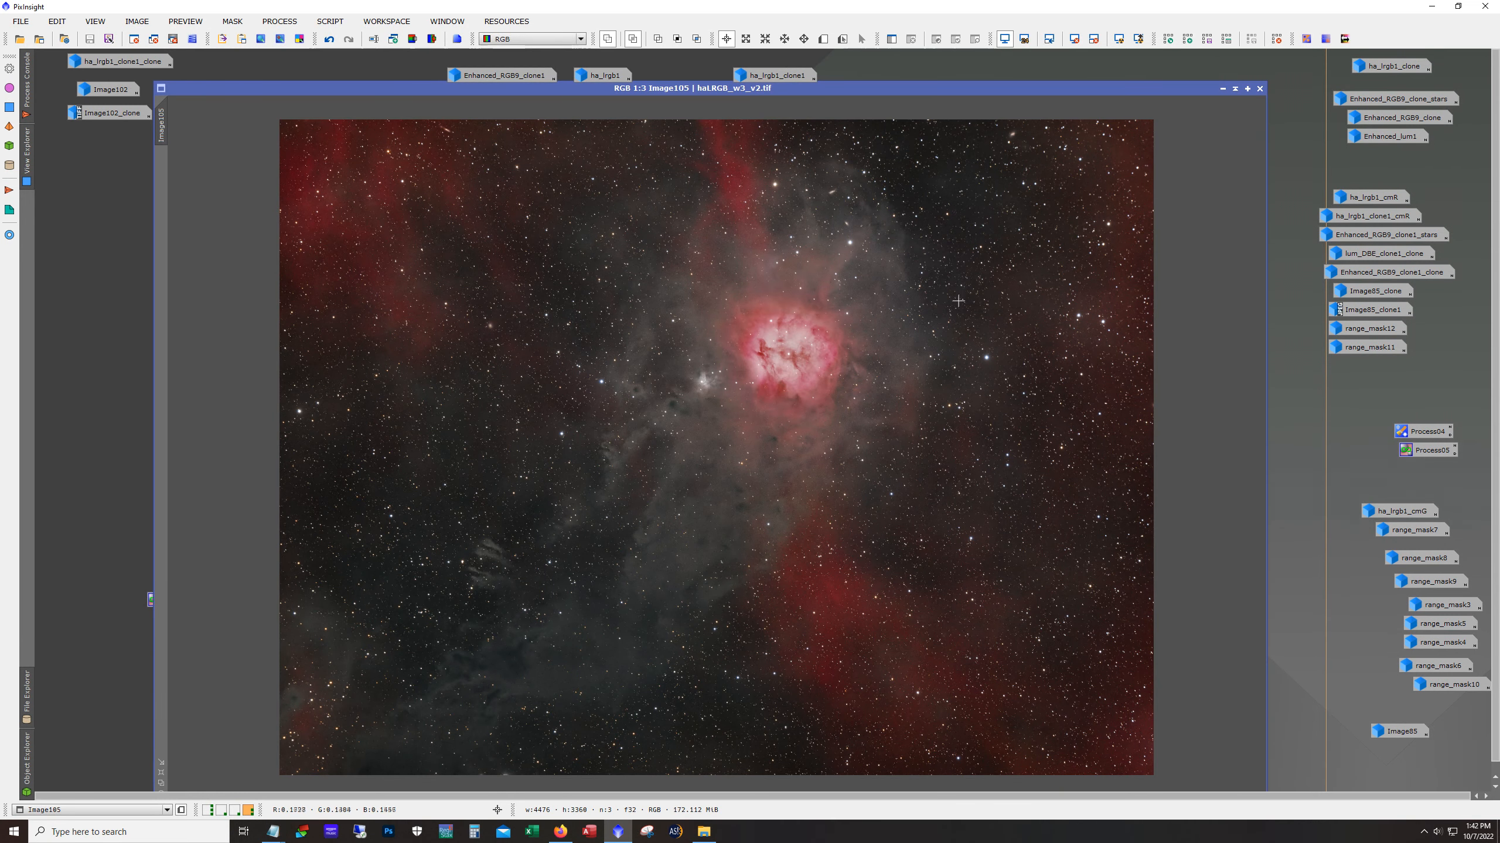
{"action": "left_click_drag", "start_coordinate": [666, 87], "coordinate": [637, 55]}
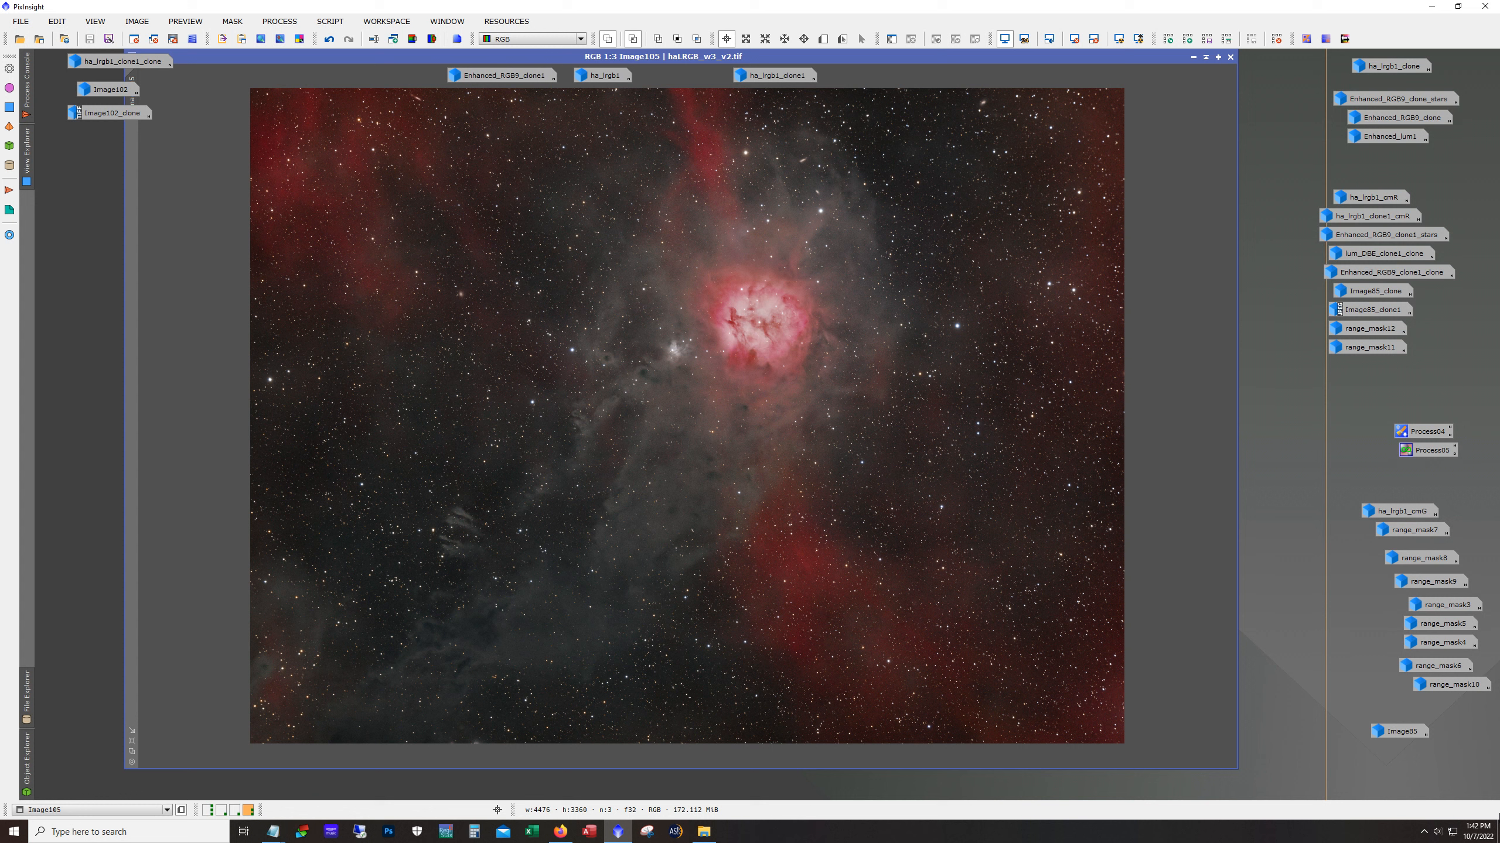
Step: Move the ha_lrgb1_clone1, ha_lrgb1 and Enhanced_RGB9_clone1 icons off the Image105 window to a stack beside Process04 and Process05
{"action": "left_click_drag", "start_coordinate": [770, 77], "coordinate": [1324, 419]}
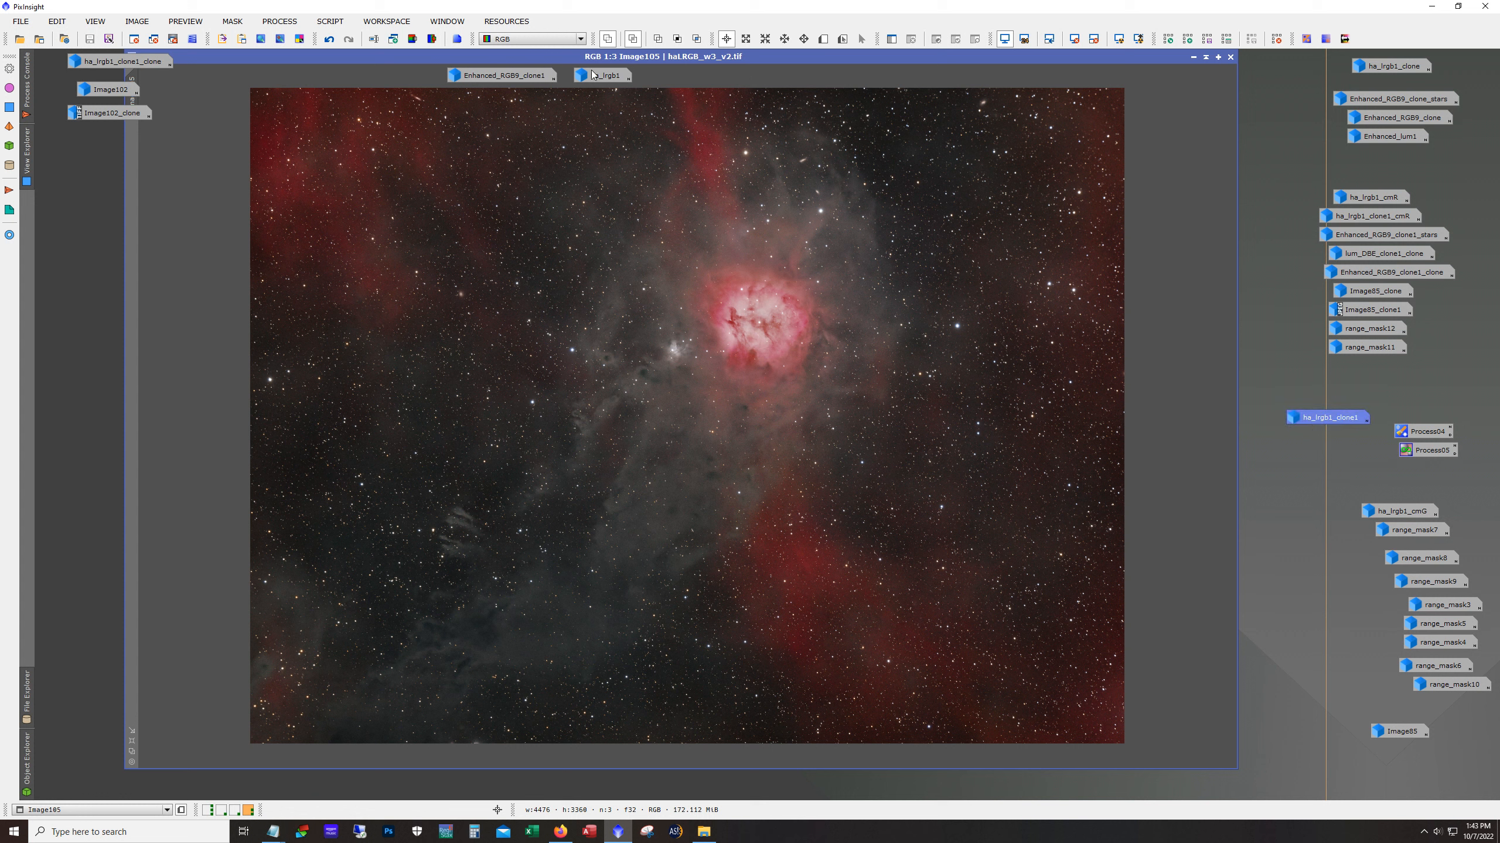
{"action": "left_click_drag", "start_coordinate": [593, 75], "coordinate": [1315, 431]}
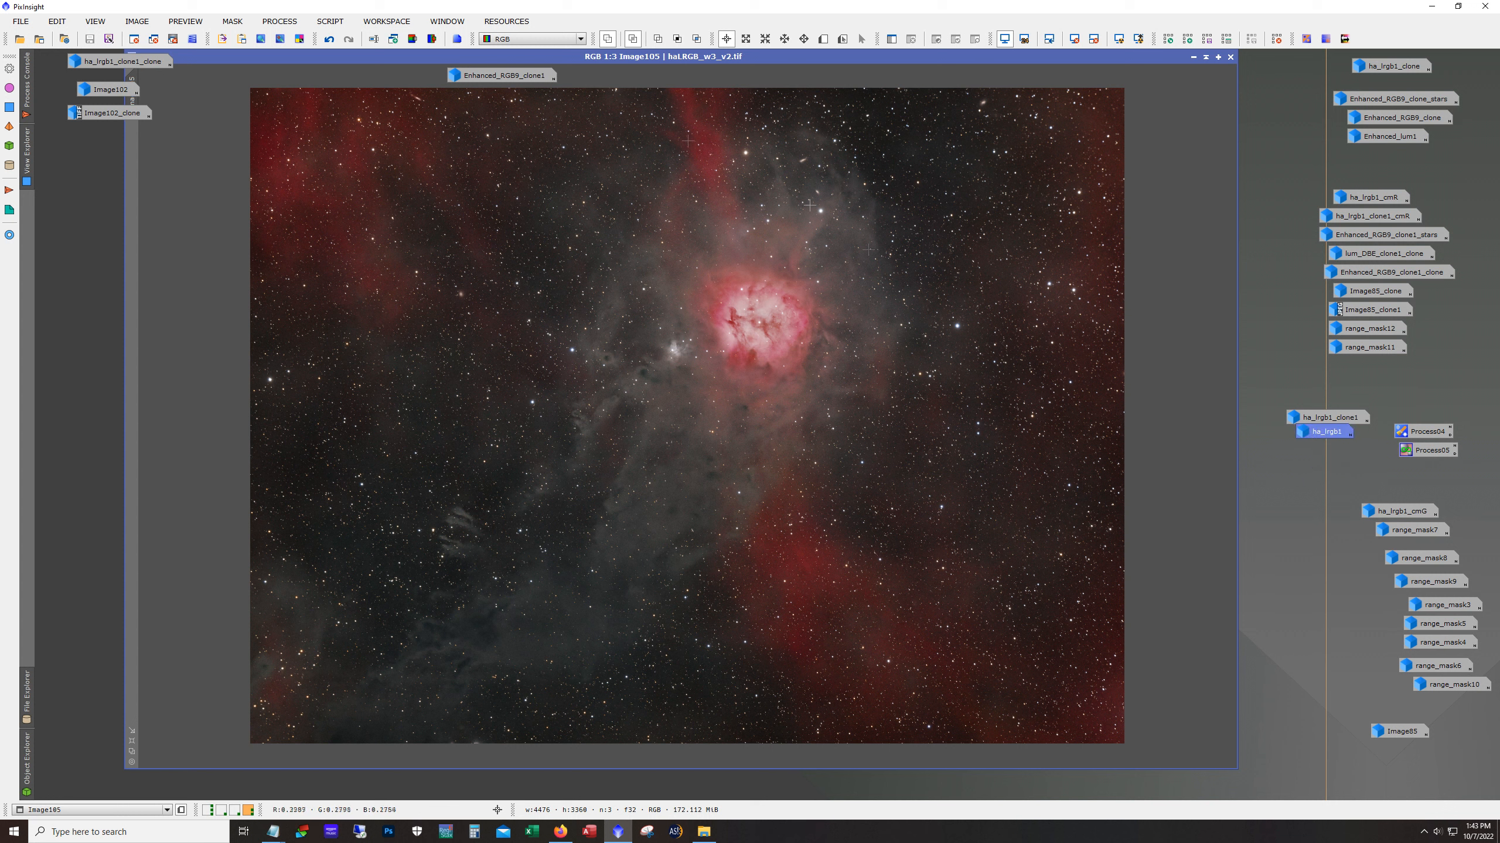
{"action": "left_click_drag", "start_coordinate": [502, 76], "coordinate": [1303, 445]}
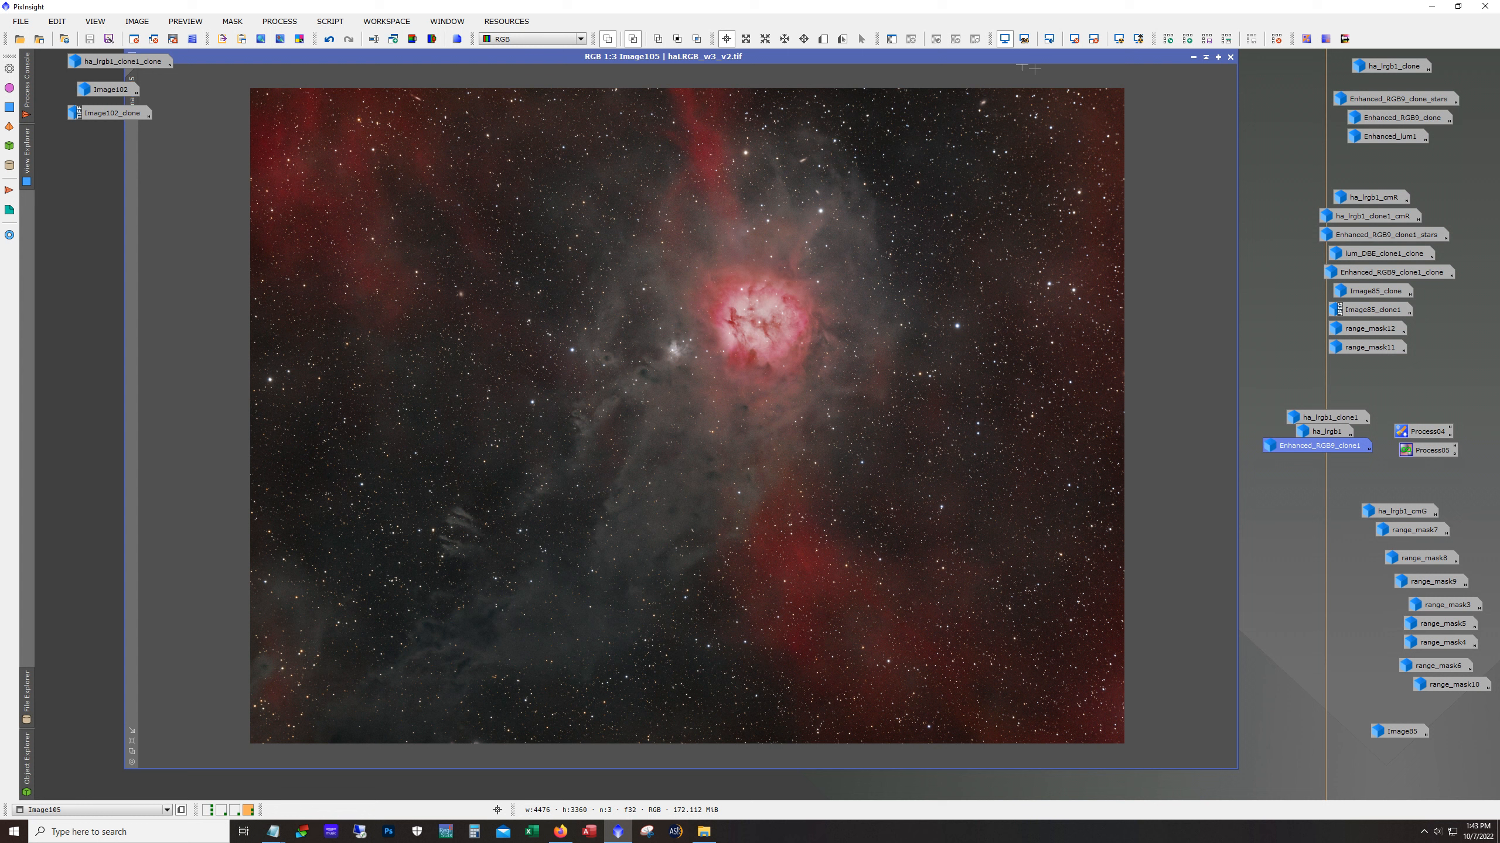